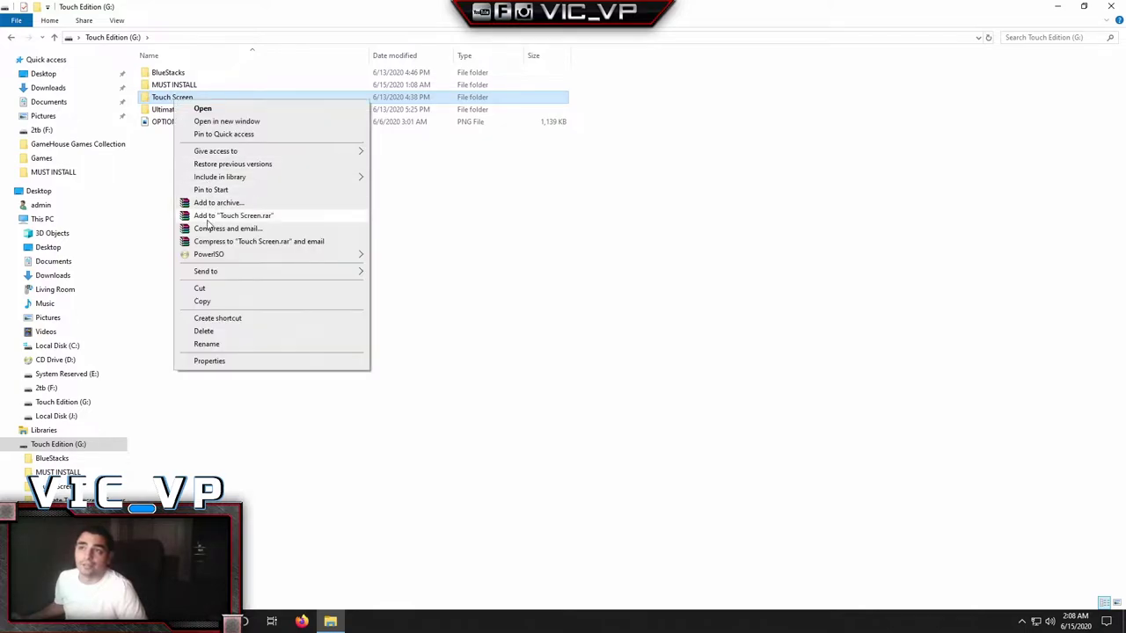
# Step: Copy the Touch Screen folder from the Touch Edition (G:) drive and open Local Disk (C:) as the paste destination
pyautogui.click(204, 301)
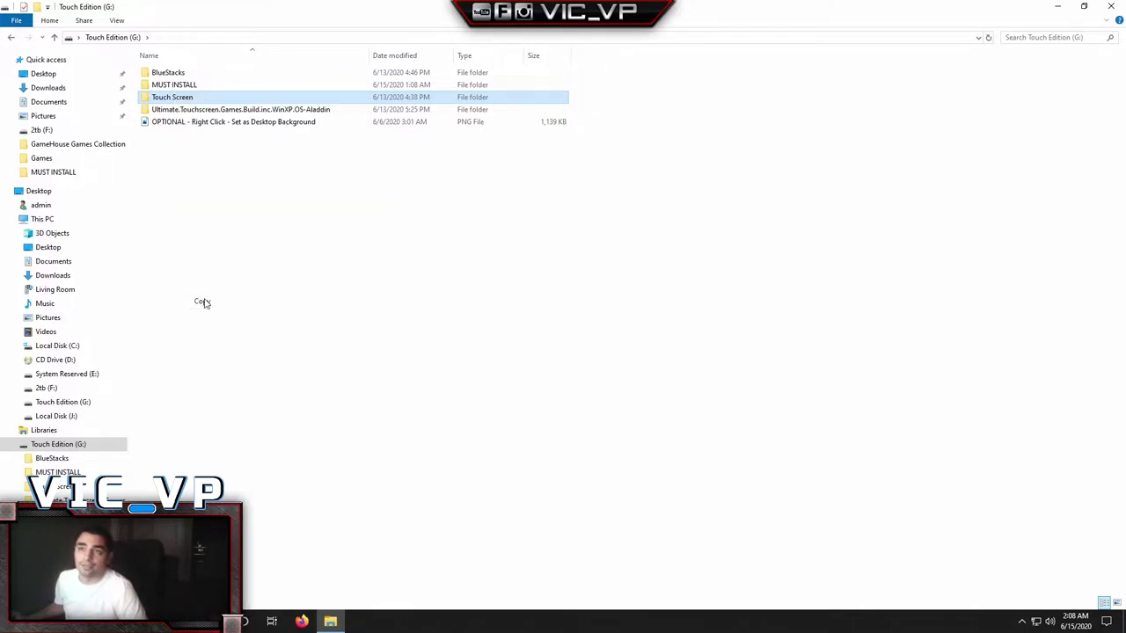
pyautogui.click(60, 346)
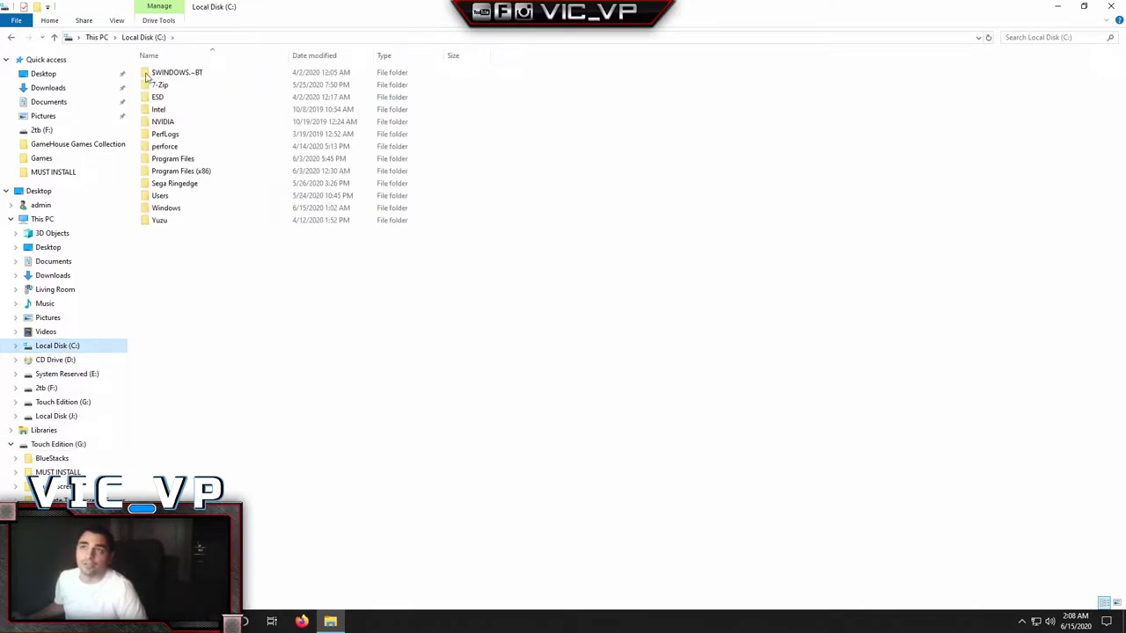
pyautogui.rightClick(188, 277)
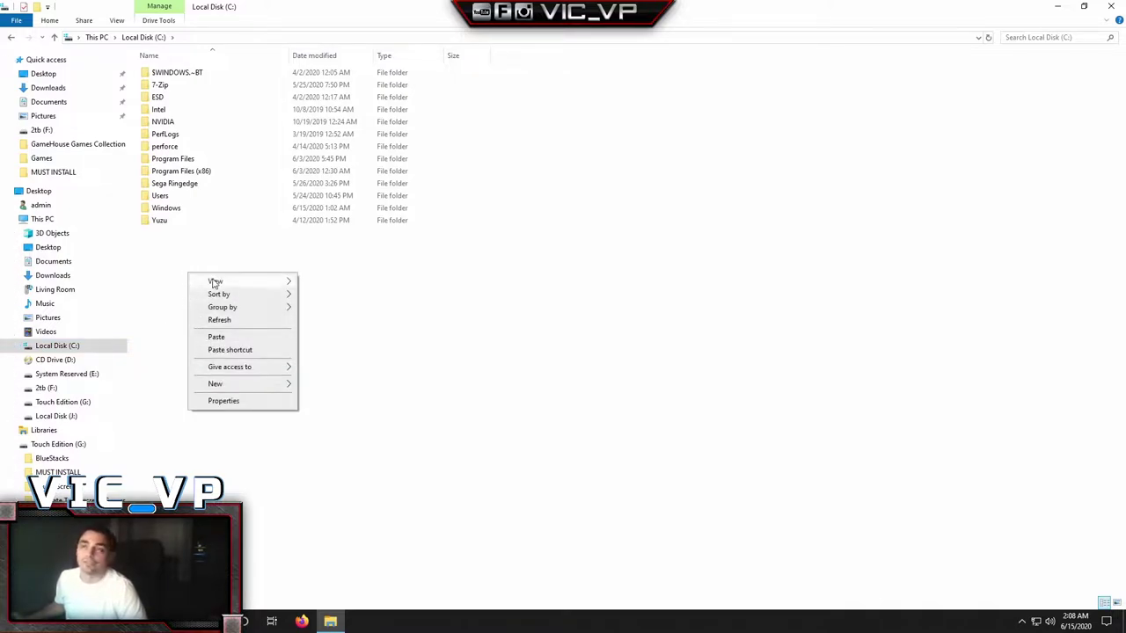
pyautogui.click(183, 266)
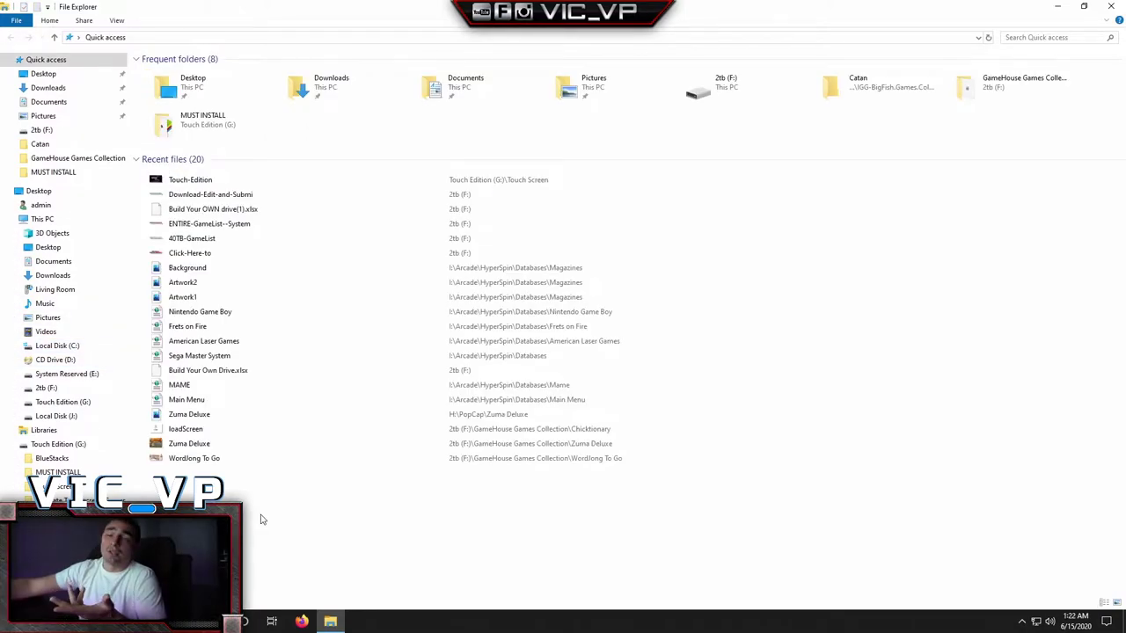
# Step: Show the contents of the Touch Edition (G:) drive, and open Disk Management through a Windows search for "disk mana"
pyautogui.click(55, 446)
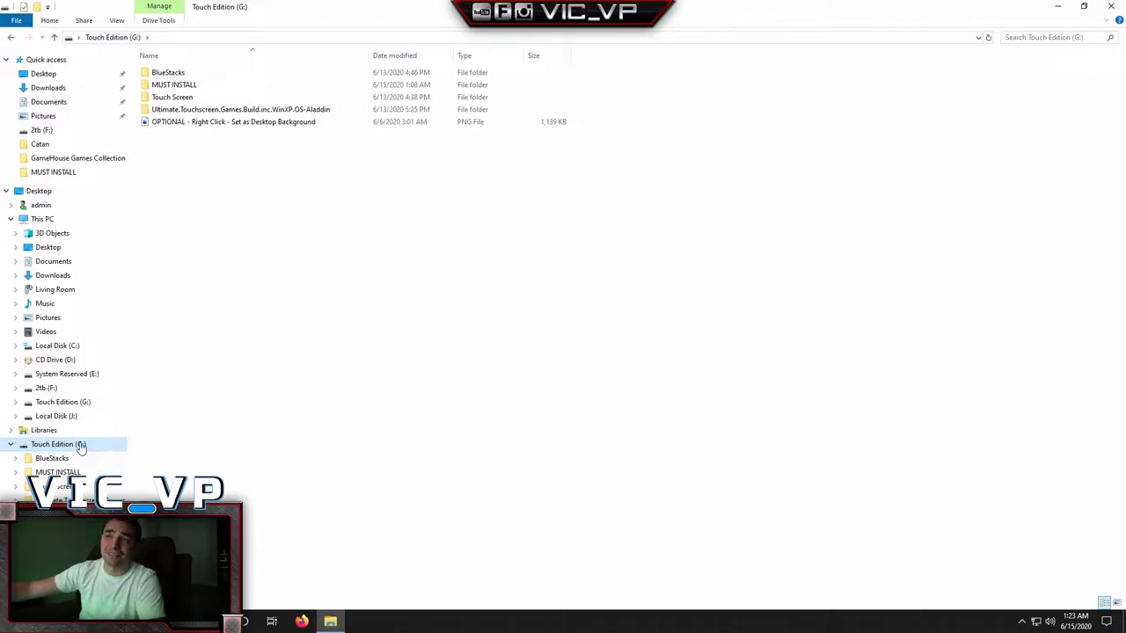
pyautogui.press('super+s')
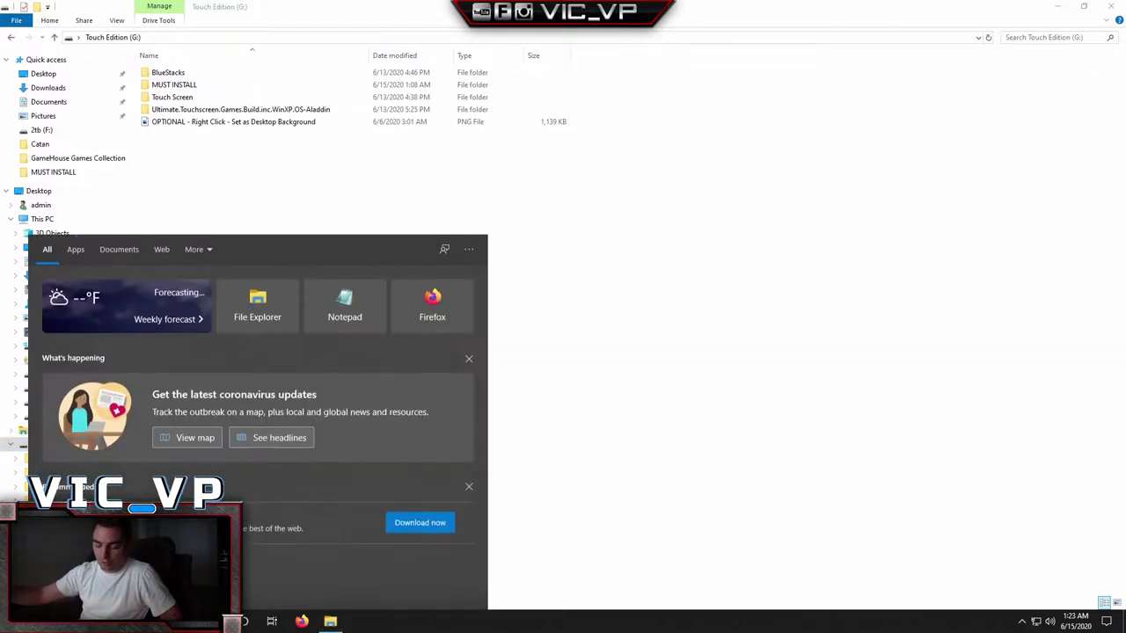
pyautogui.write('disk mana')
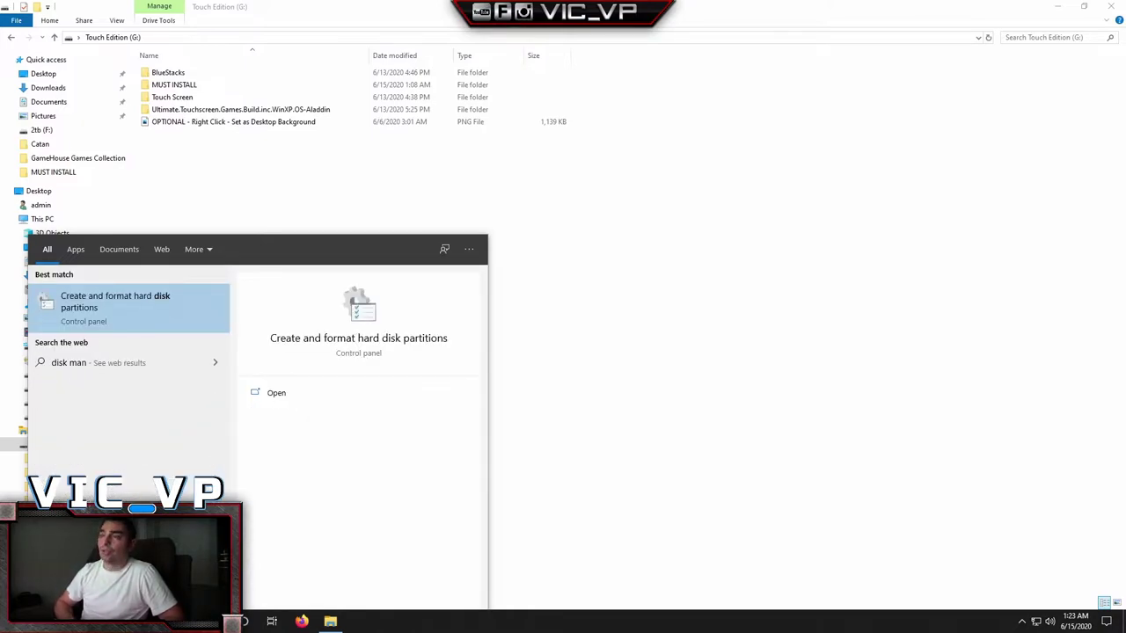
pyautogui.press('Return')
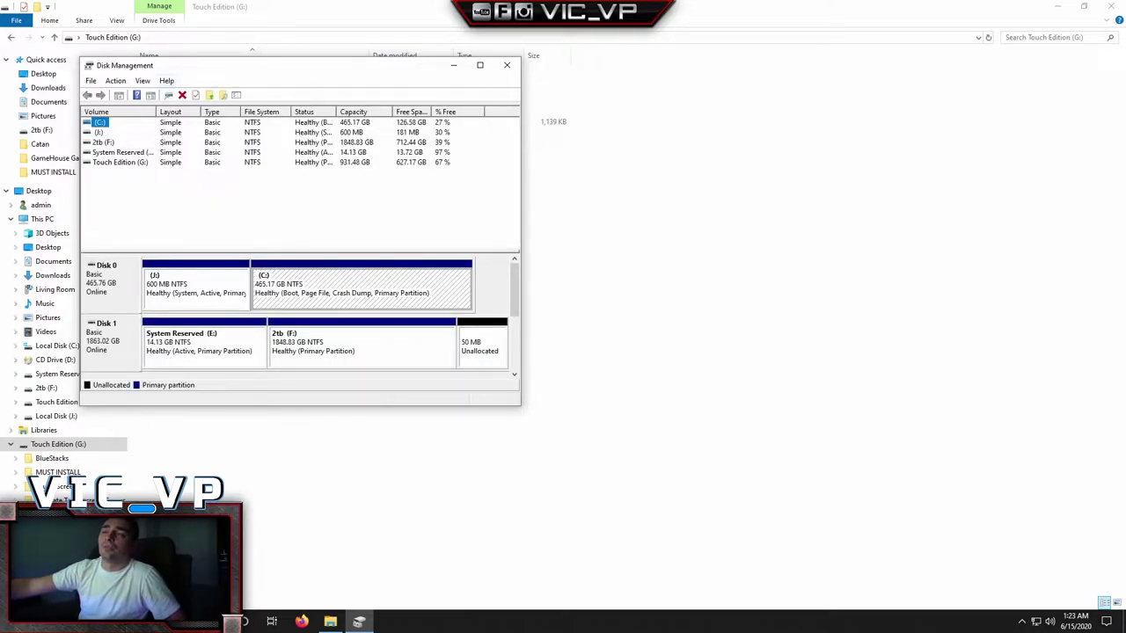
pyautogui.click(236, 622)
pyautogui.write('disk')
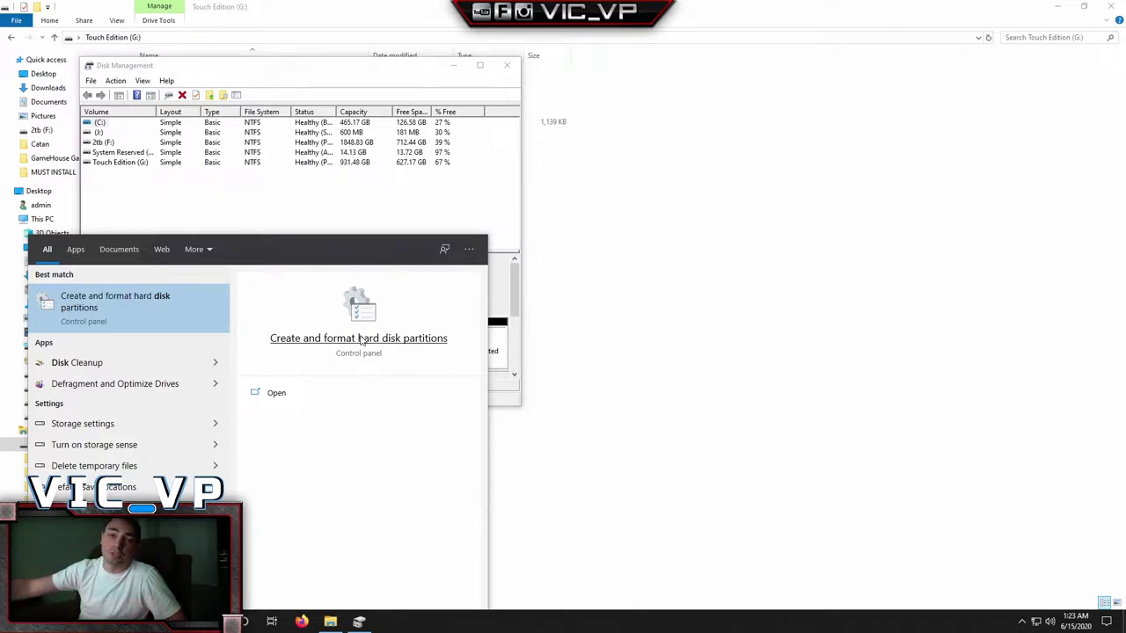
pyautogui.click(181, 78)
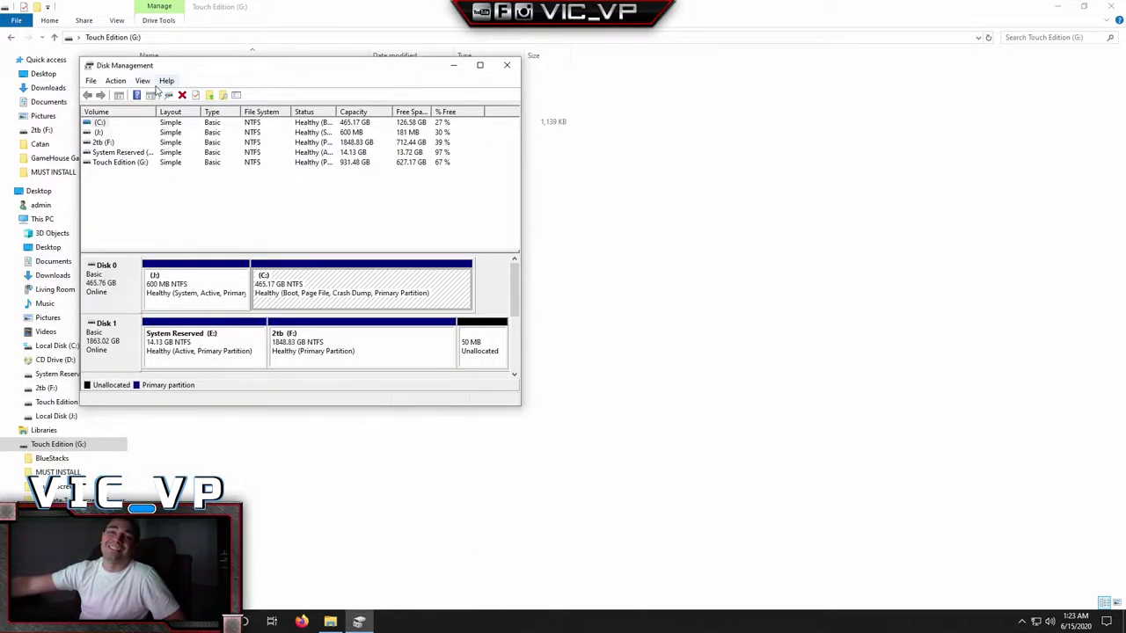
# Step: Review the drive letter choices for the Touch Edition volume, keep letter G, and close Disk Management
pyautogui.click(124, 165)
pyautogui.rightClick(126, 164)
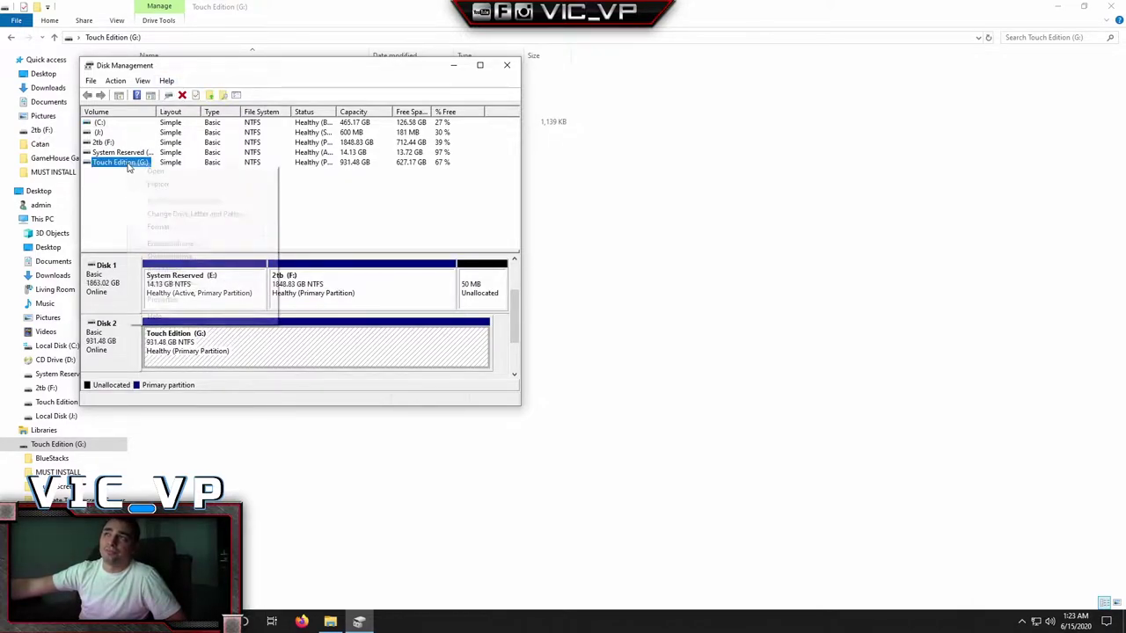
pyautogui.click(181, 215)
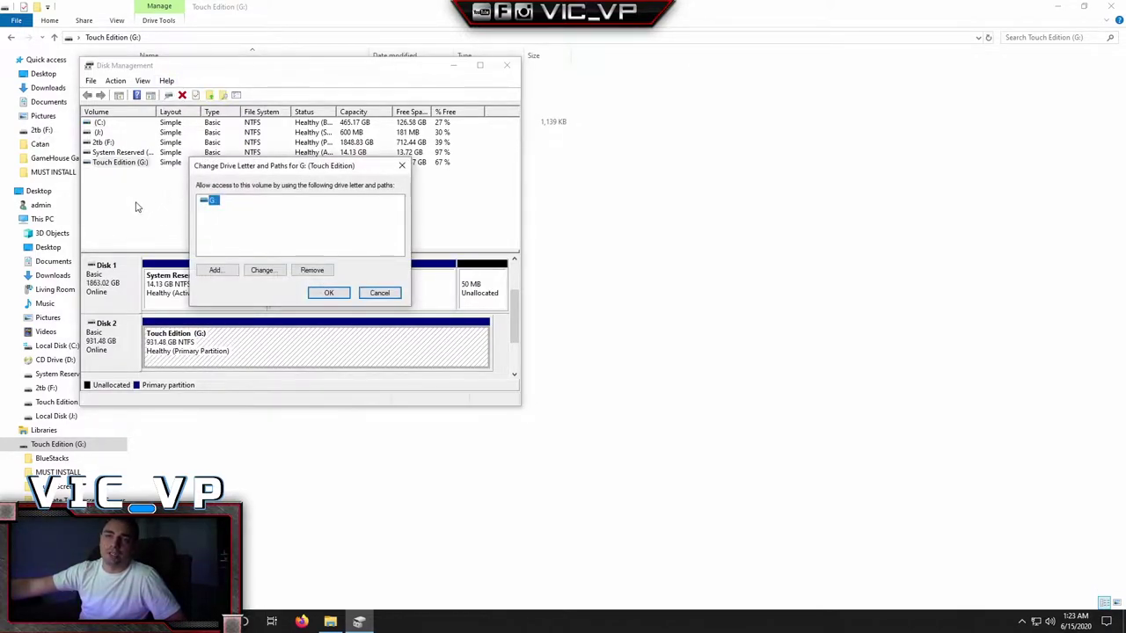
pyautogui.click(265, 271)
pyautogui.click(392, 218)
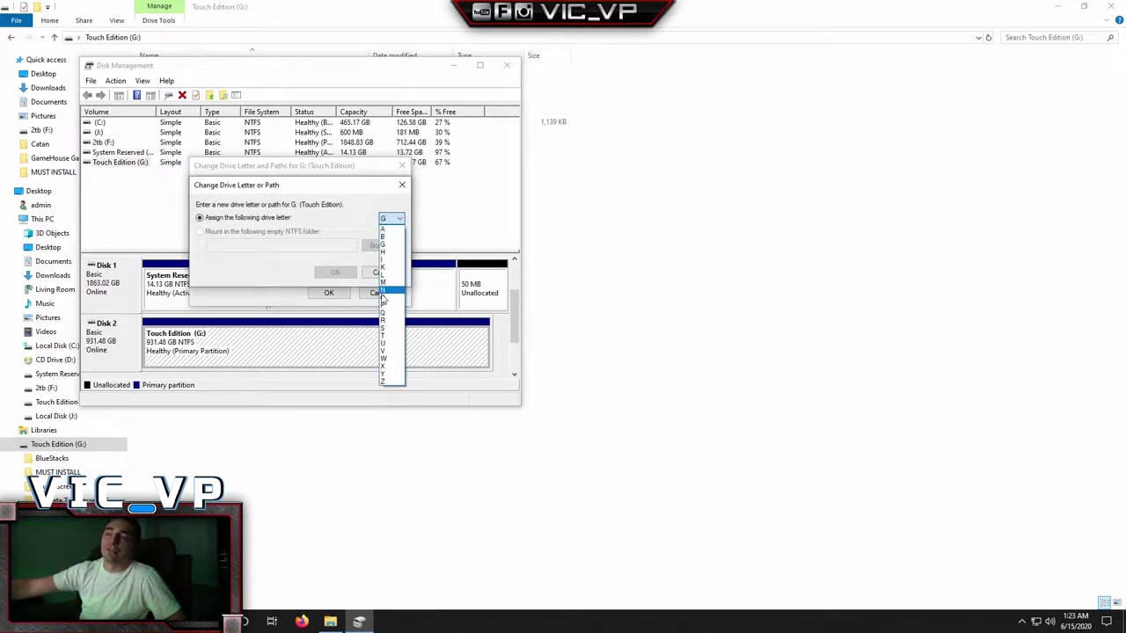
pyautogui.click(384, 246)
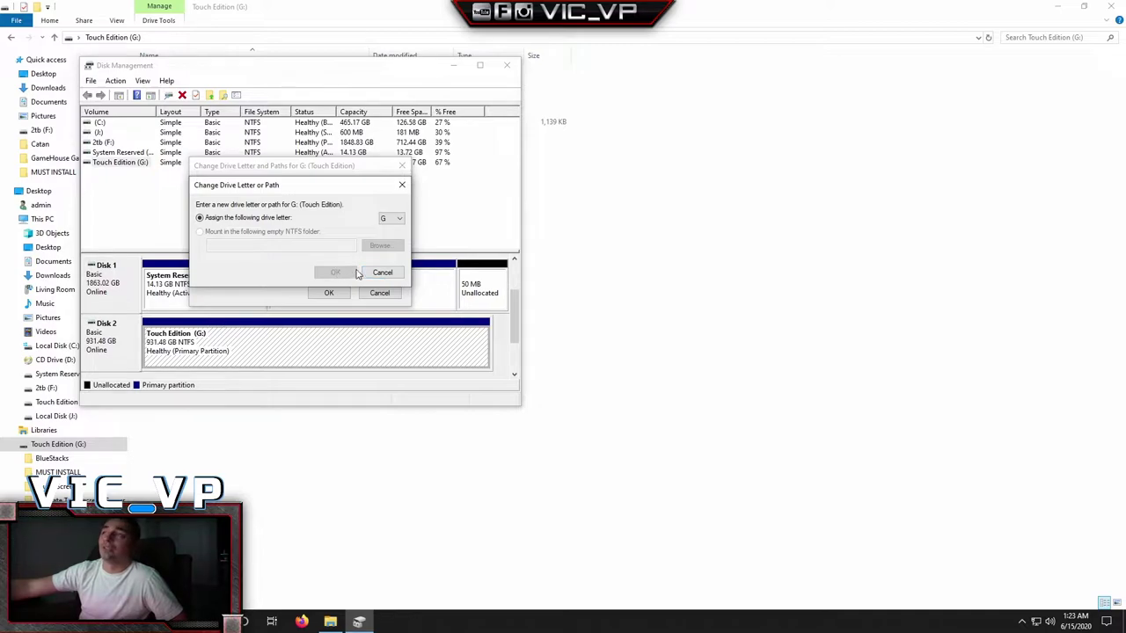
pyautogui.click(381, 273)
pyautogui.click(328, 293)
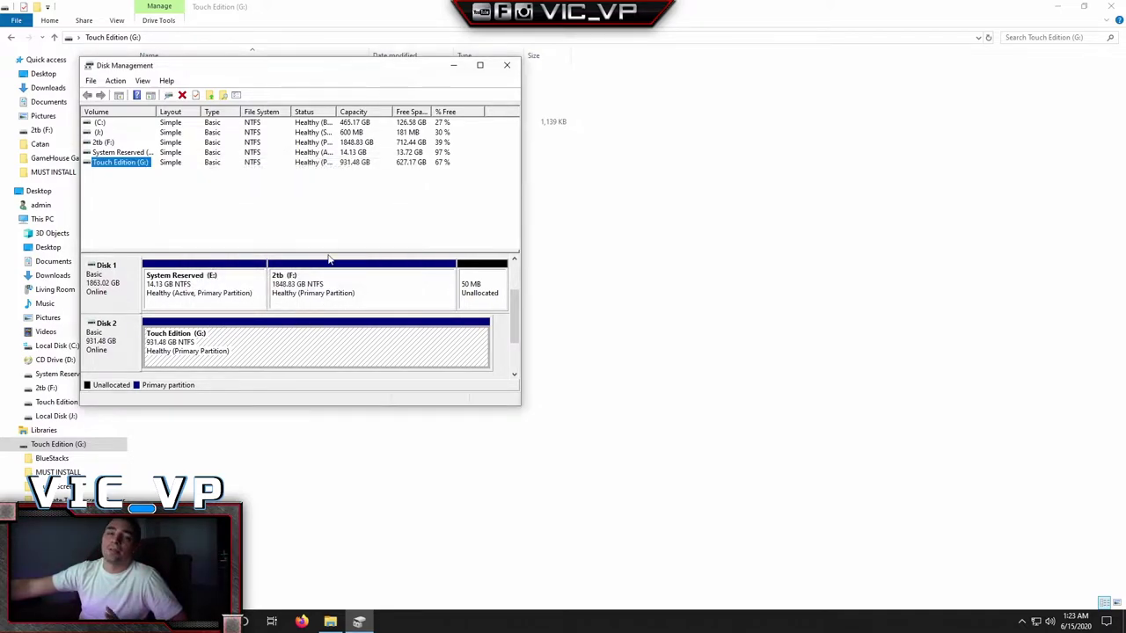
pyautogui.click(507, 66)
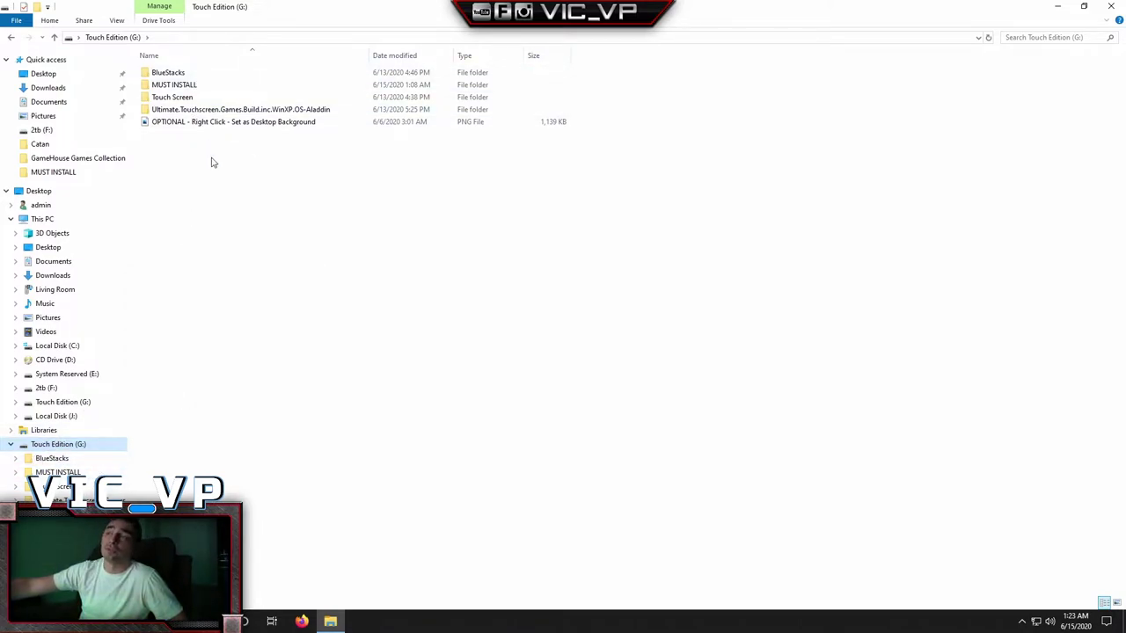
# Step: Look through the 02-AIO-RUNTIMES, 03-EDO.VIDEO.CODEC and 150.Gamehouse.Games.Pack folders inside MUST INSTALL
pyautogui.doubleClick(187, 87)
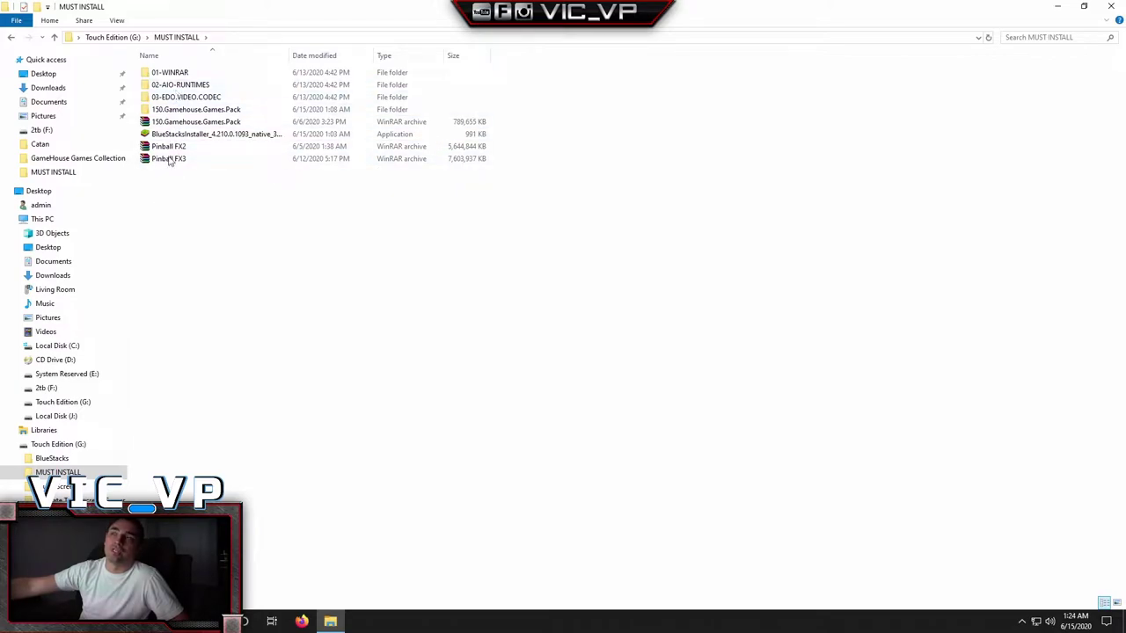
pyautogui.doubleClick(184, 88)
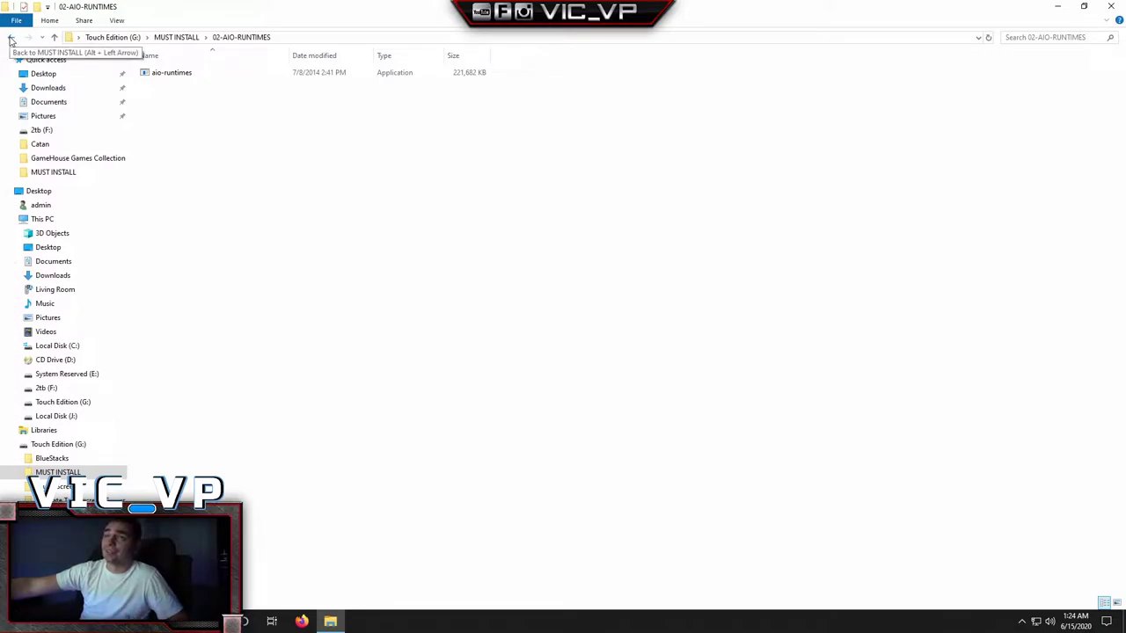
pyautogui.click(10, 39)
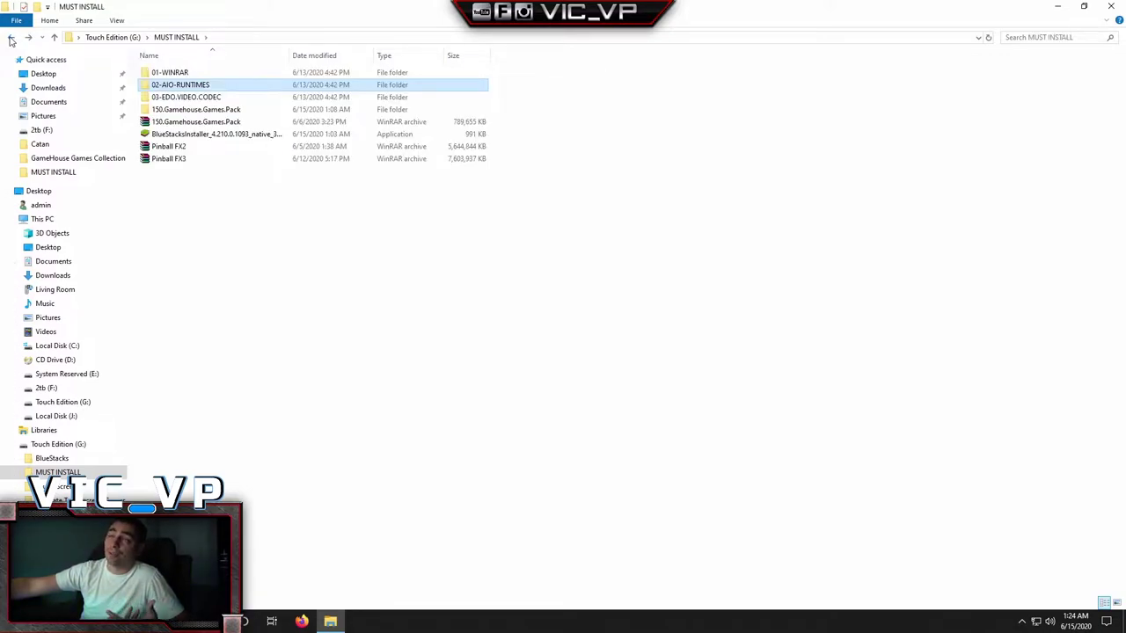
pyautogui.doubleClick(193, 96)
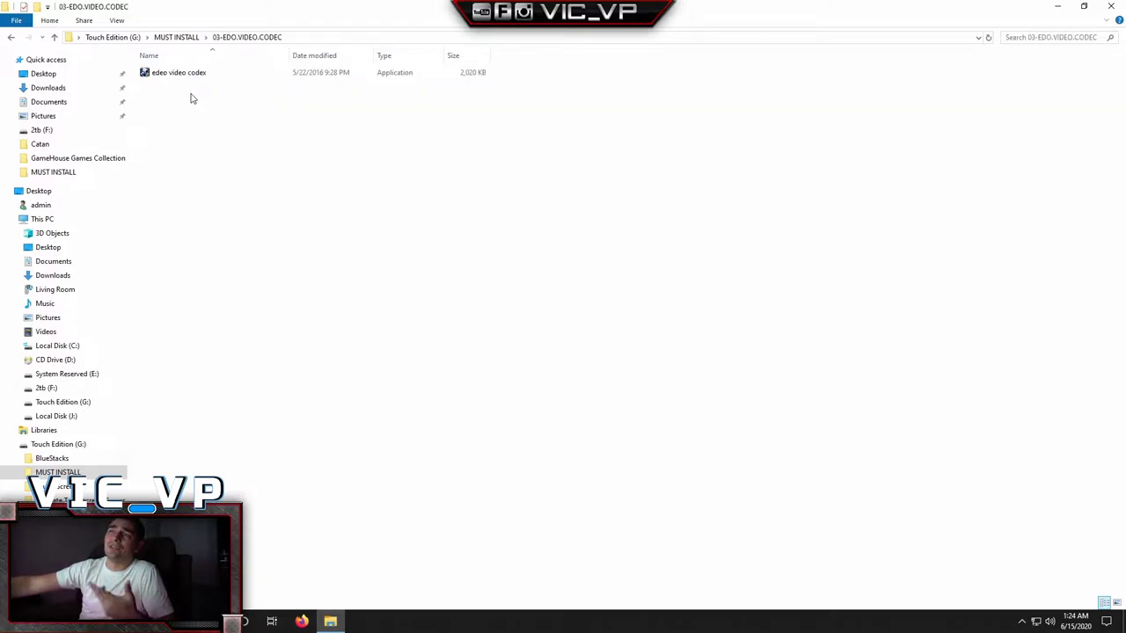
pyautogui.click(11, 37)
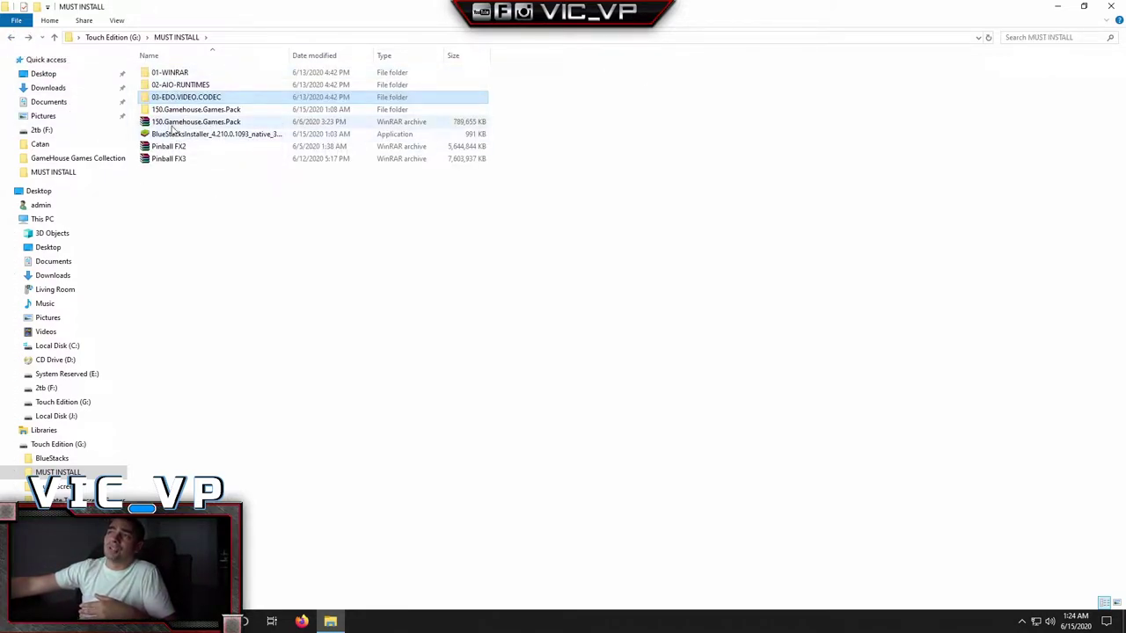
pyautogui.doubleClick(184, 109)
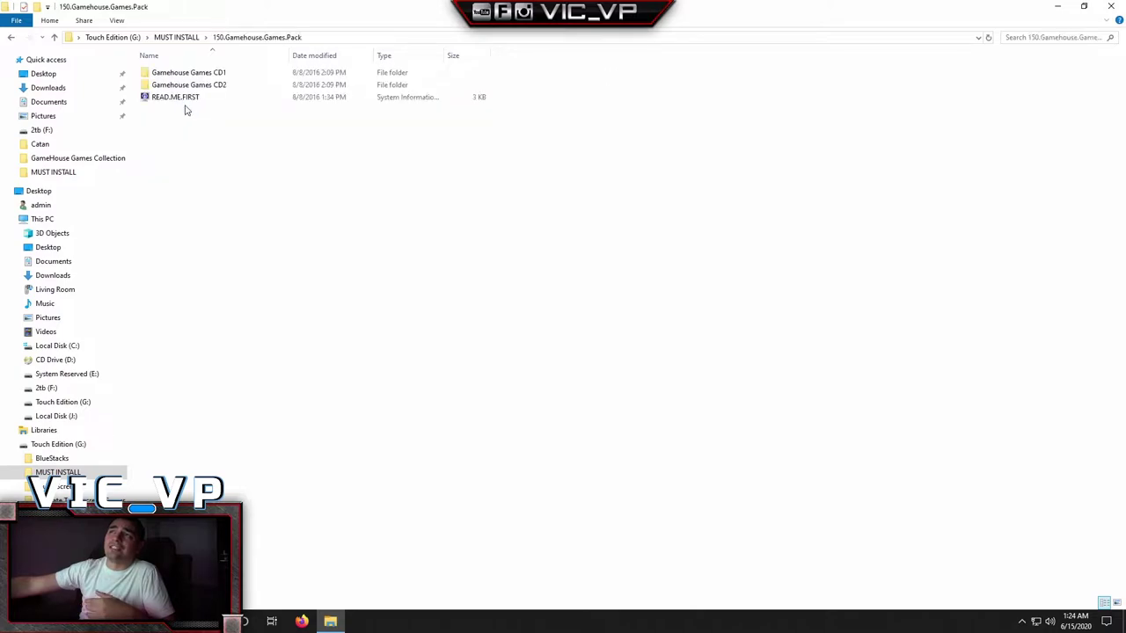
pyautogui.click(11, 37)
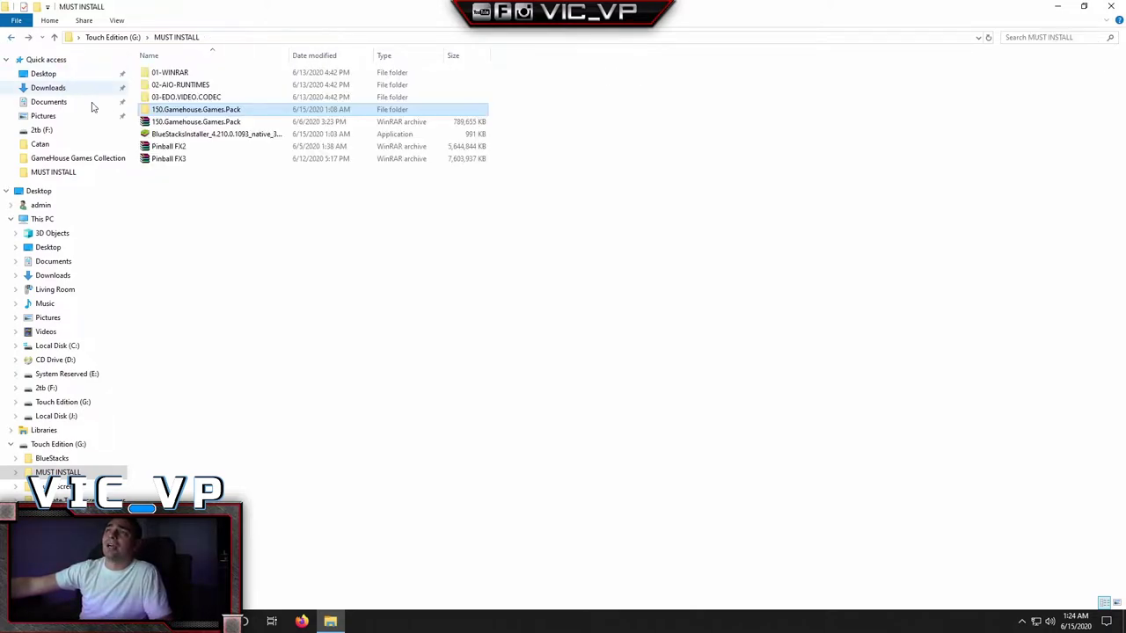
# Step: Run Setup from the Gamehouse Games CD1 folder up to the destination location page, and exit without installing
pyautogui.doubleClick(187, 113)
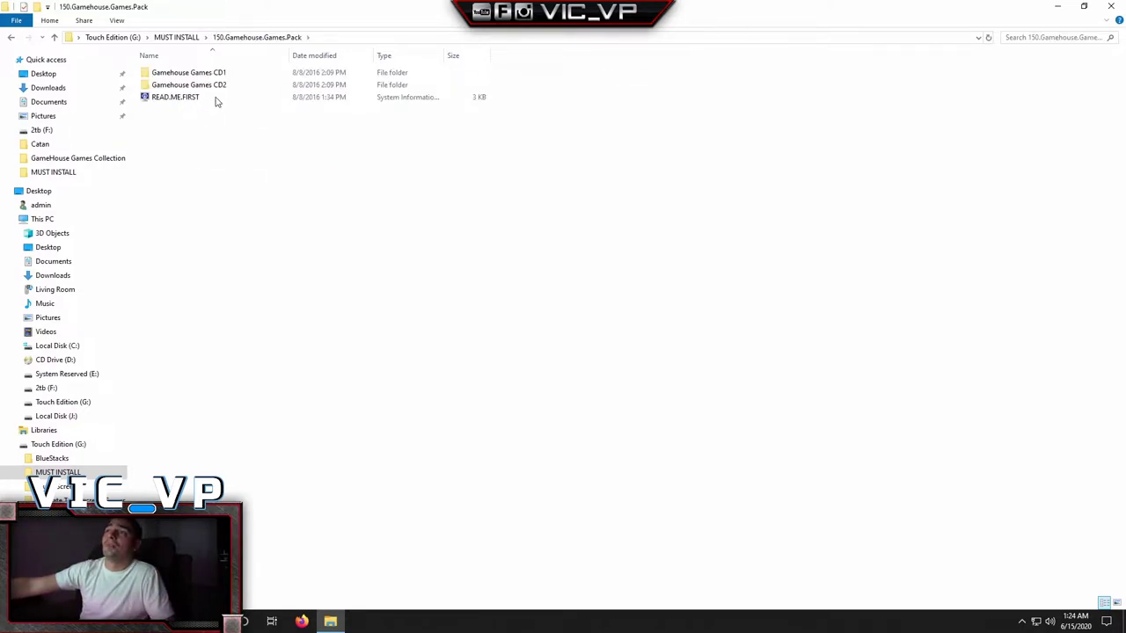
pyautogui.doubleClick(208, 74)
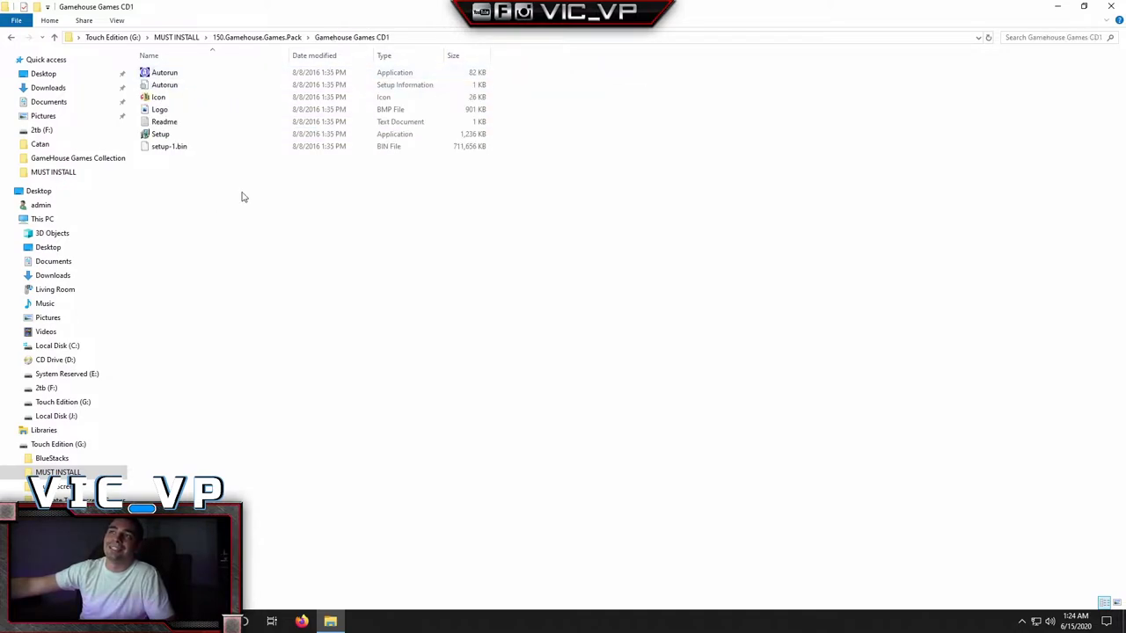
pyautogui.doubleClick(207, 135)
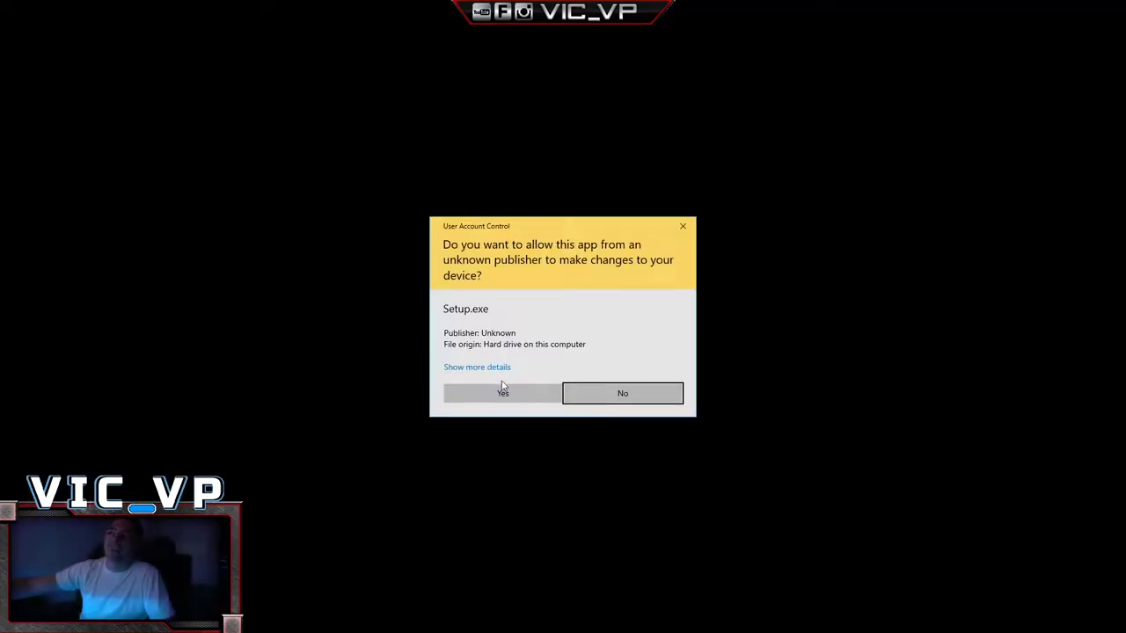
pyautogui.click(503, 384)
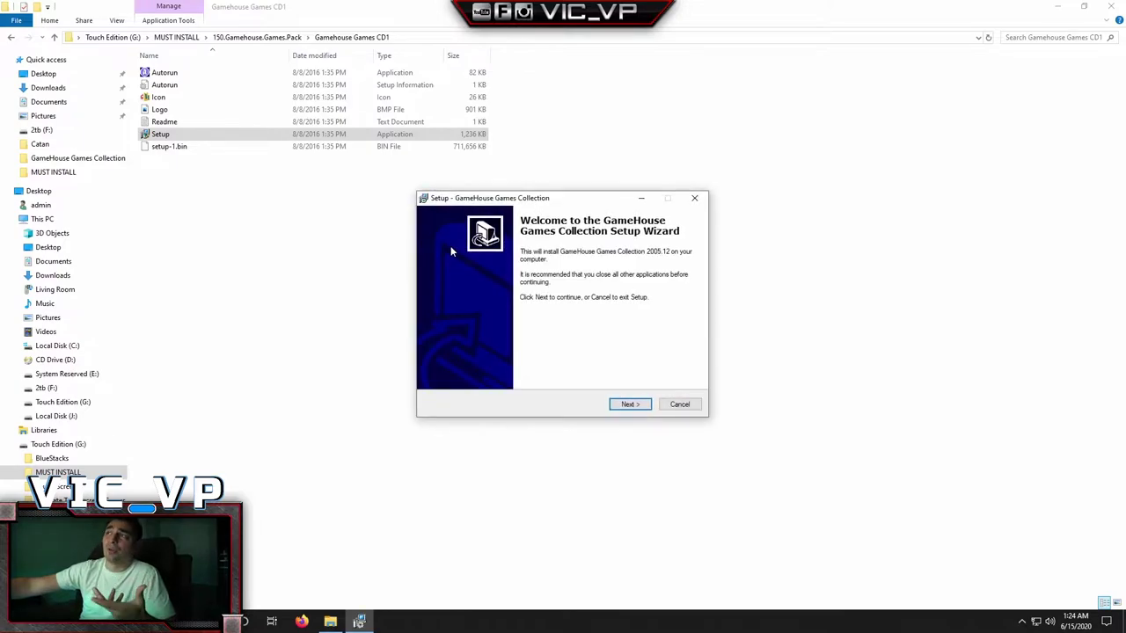
pyautogui.click(630, 403)
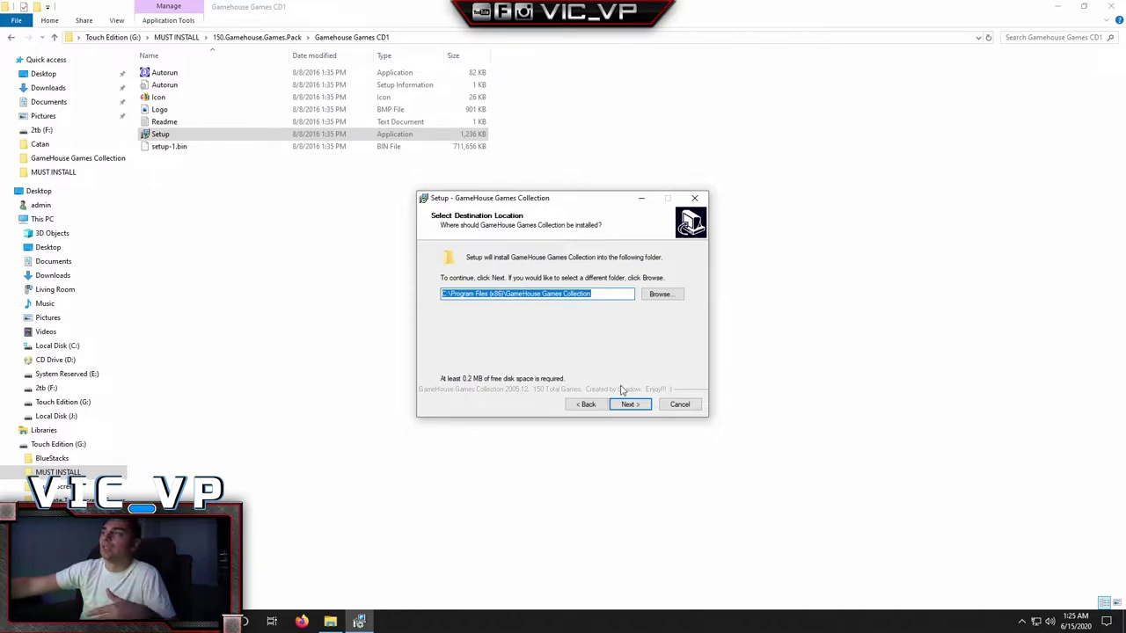
pyautogui.click(679, 405)
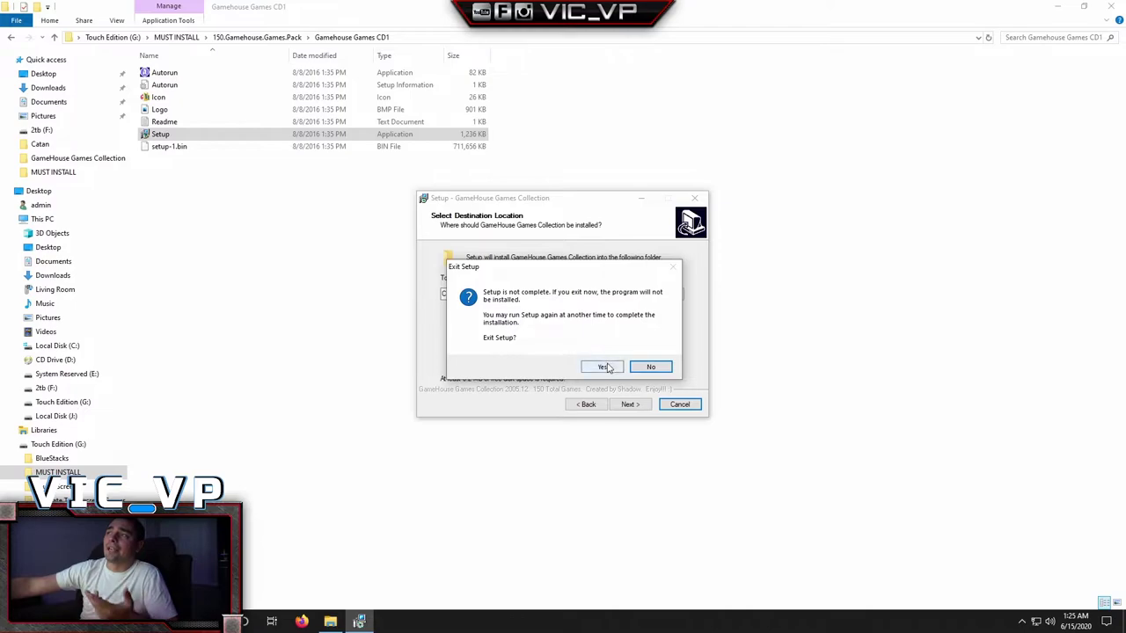
pyautogui.click(603, 368)
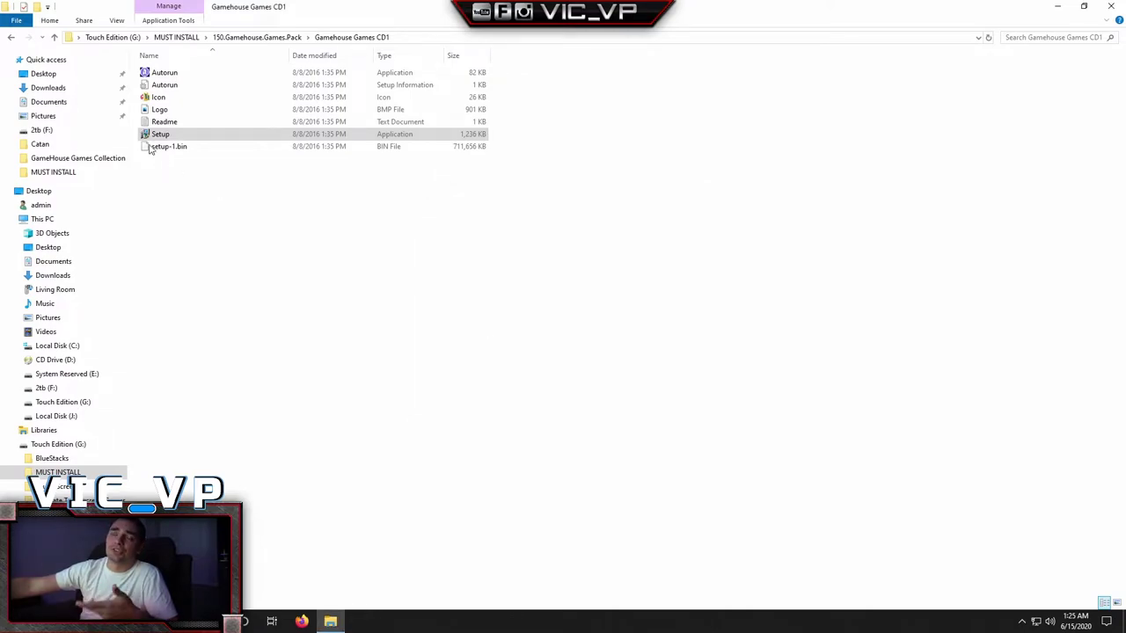
# Step: Examine the contents of the Gamehouse Games CD2 folder and return to the MUST INSTALL folder
pyautogui.click(11, 38)
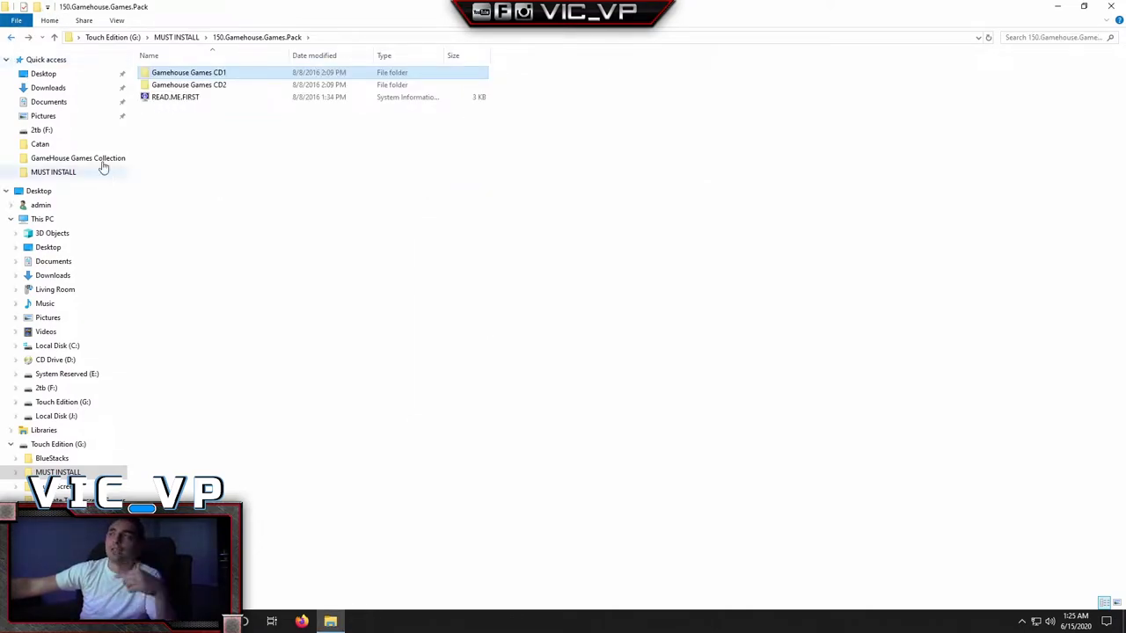
pyautogui.click(178, 37)
pyautogui.doubleClick(177, 110)
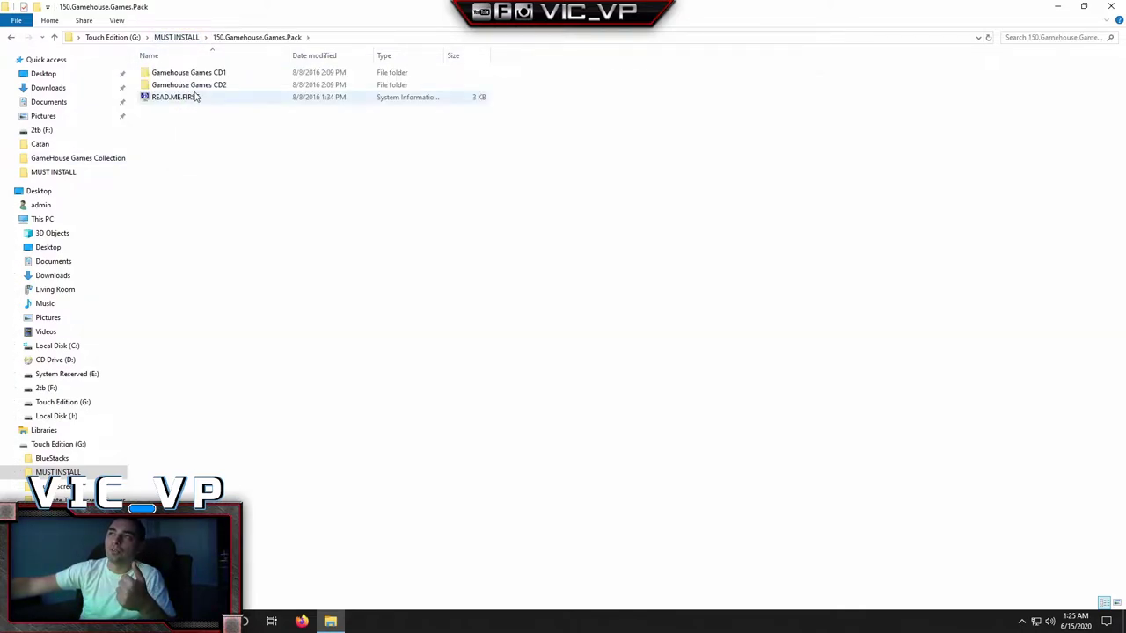
pyautogui.doubleClick(190, 85)
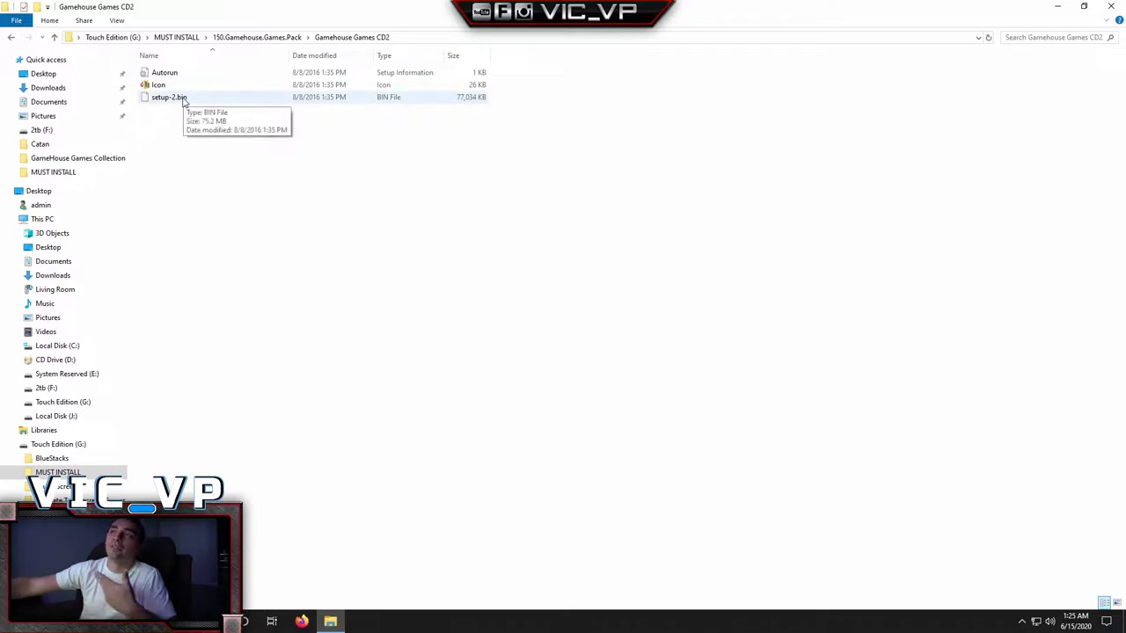
pyautogui.click(10, 37)
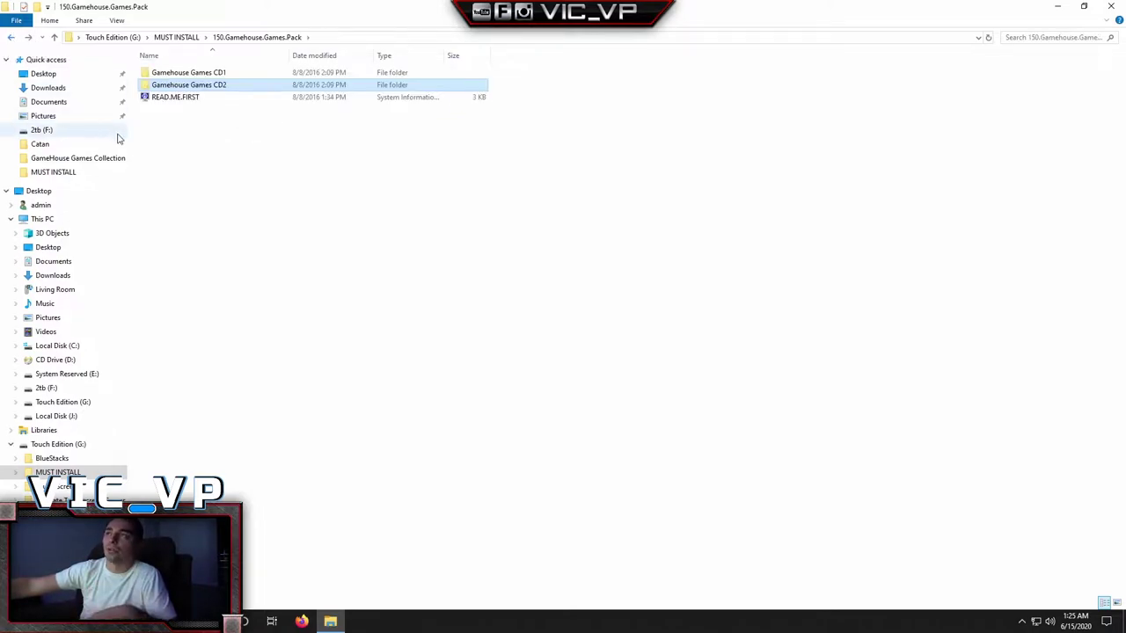
pyautogui.click(10, 37)
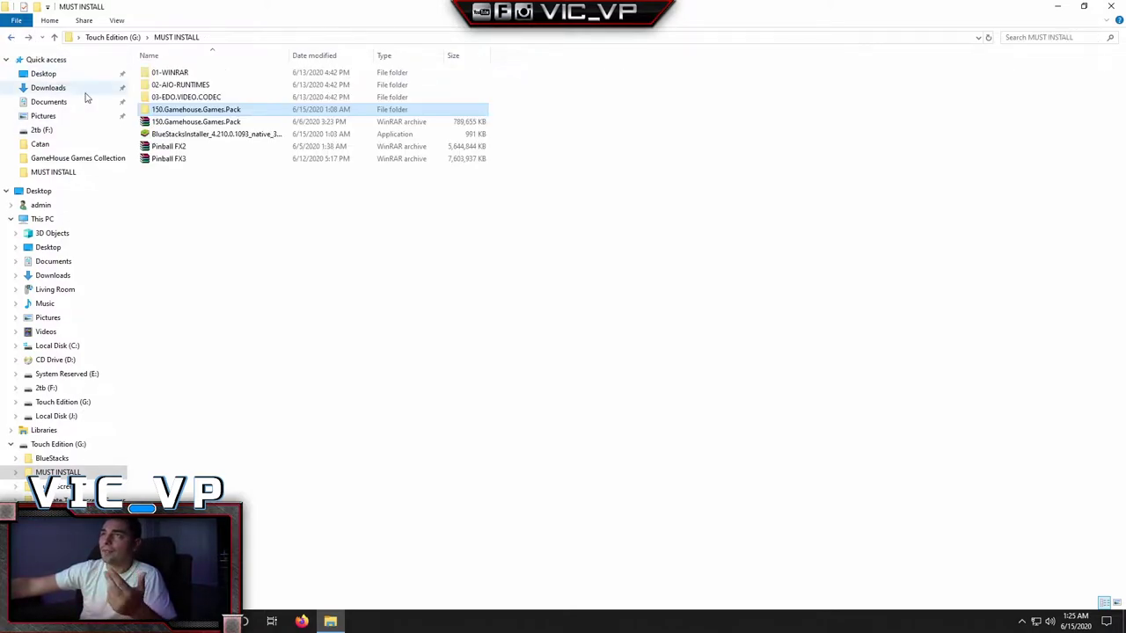
# Step: Open the BlueStacks installer in MUST INSTALL and cancel at the security warning without running it
pyautogui.doubleClick(188, 135)
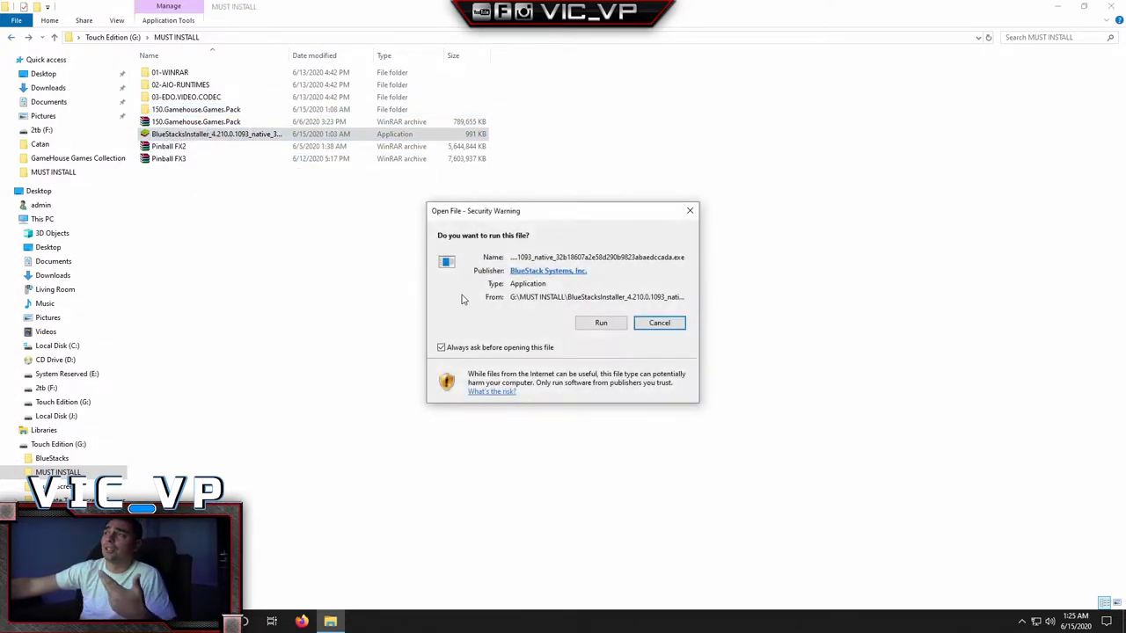
pyautogui.click(690, 211)
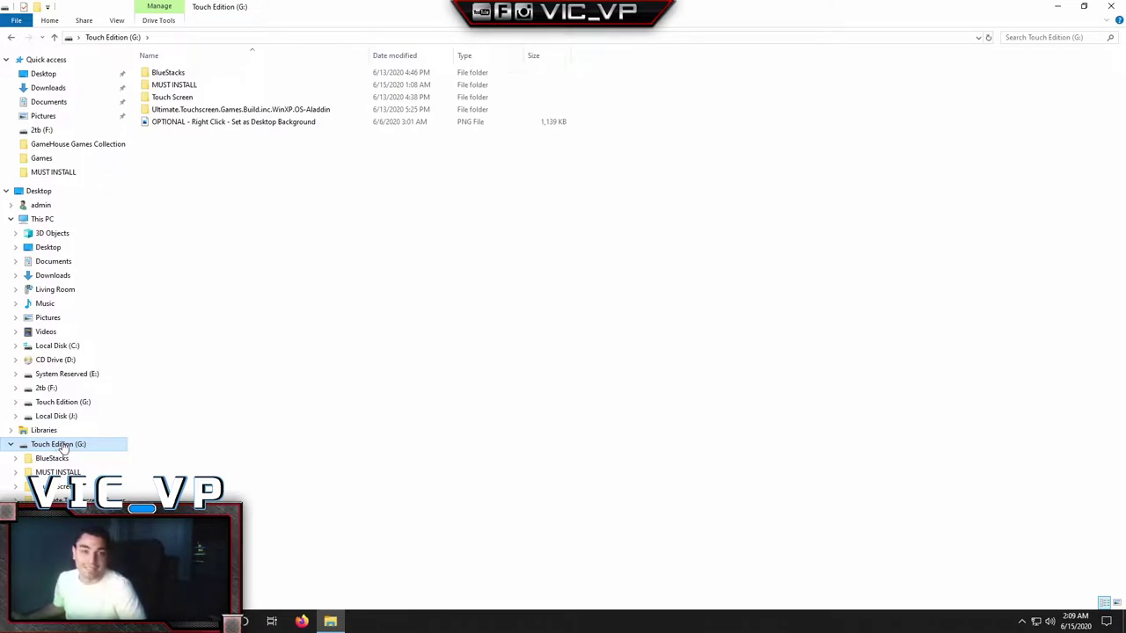
# Step: Look through the MUST INSTALL folder on Touch Edition (G:) and the Program Files folder on Local Disk (C:)
pyautogui.doubleClick(176, 85)
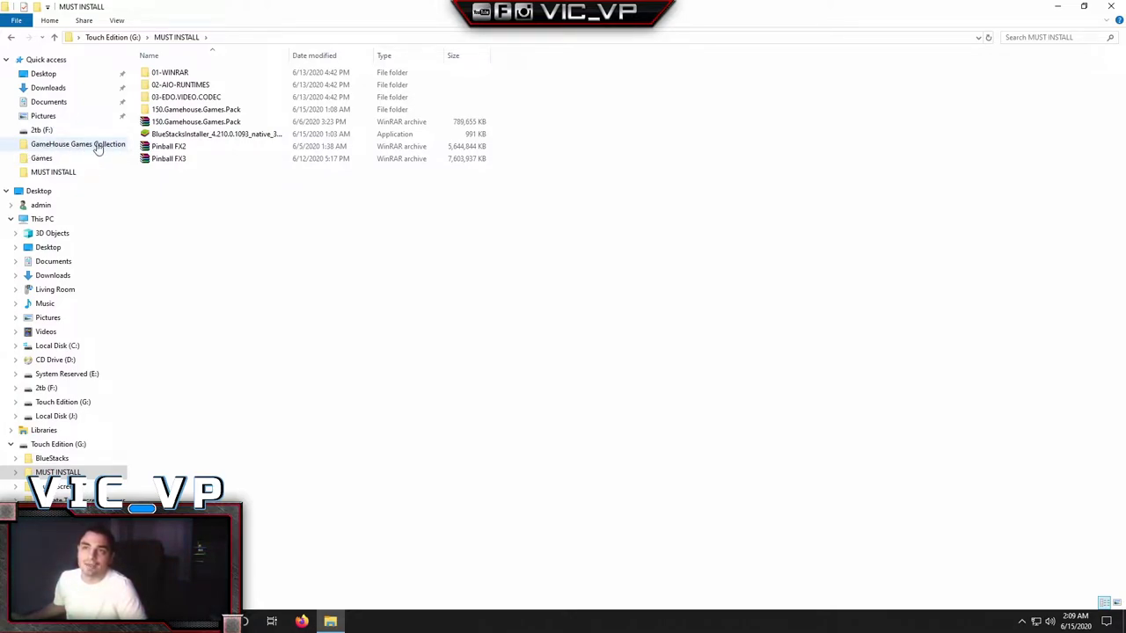
pyautogui.click(69, 346)
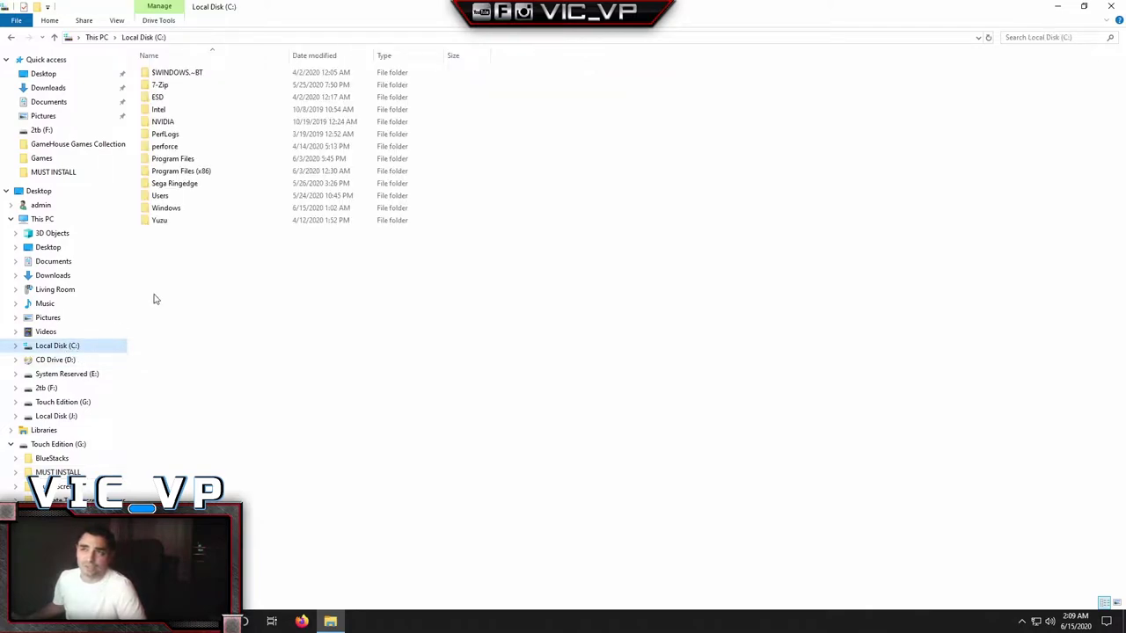
pyautogui.doubleClick(175, 159)
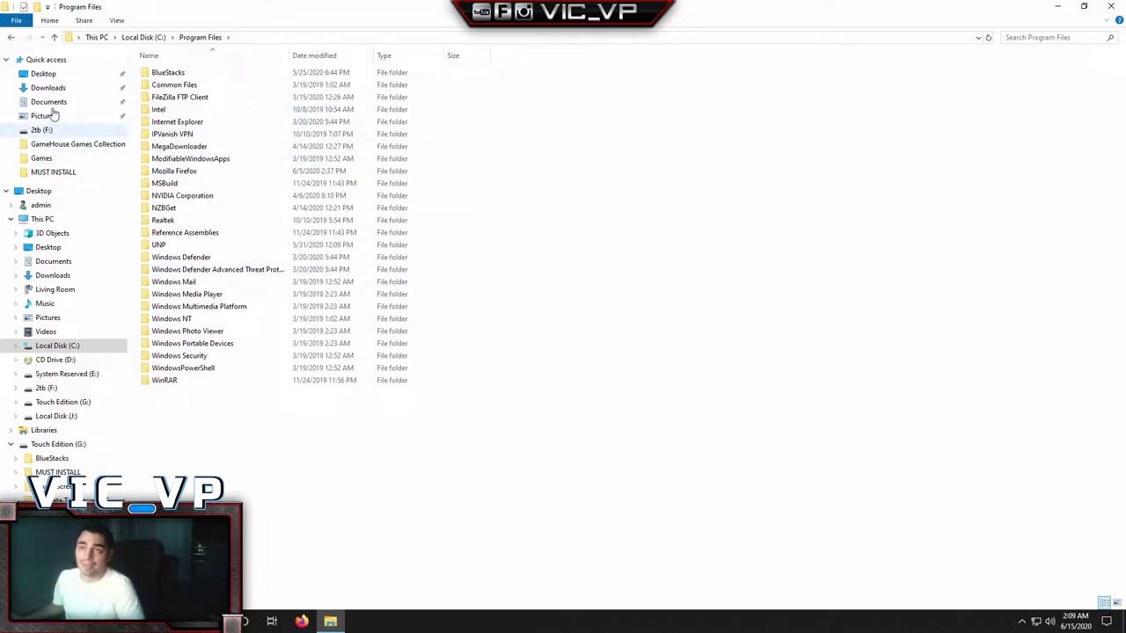
pyautogui.click(12, 39)
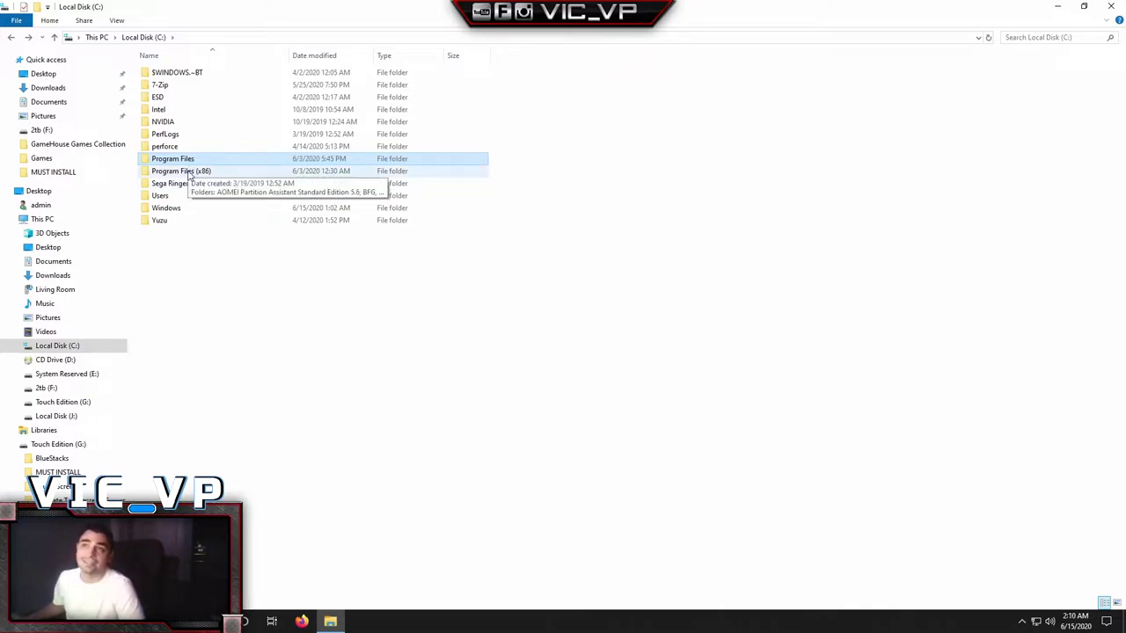
# Step: Copy the entire contents of the GameHouse Games Collection folder on the 2tb (F:) drive
pyautogui.click(79, 146)
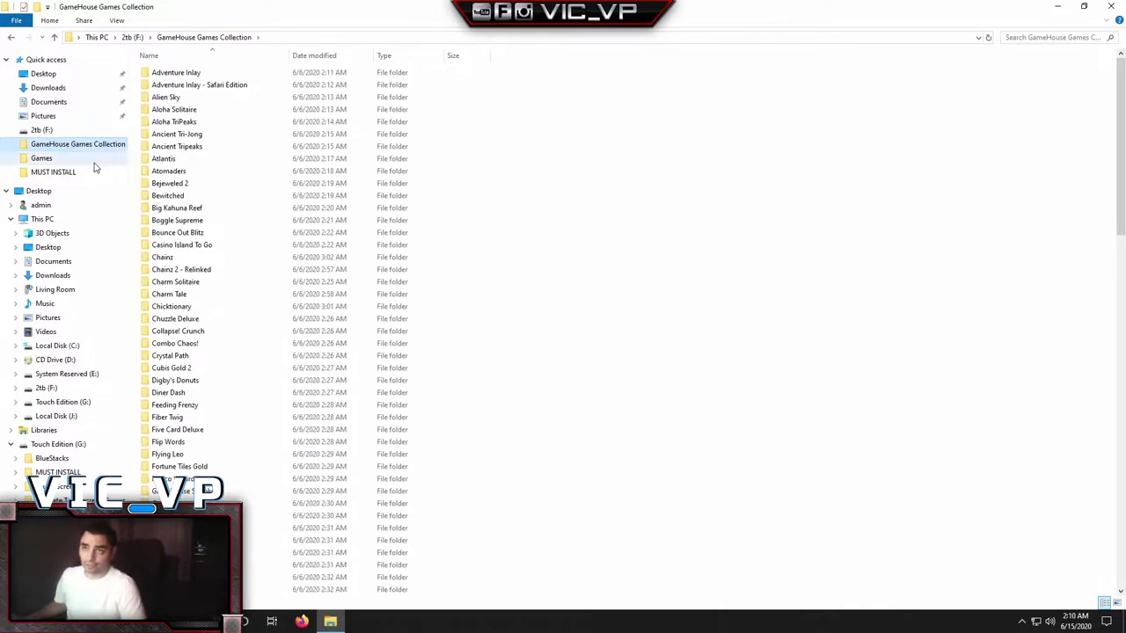
pyautogui.scroll(-3, 629, 176)
pyautogui.scroll(-20, 629, 176)
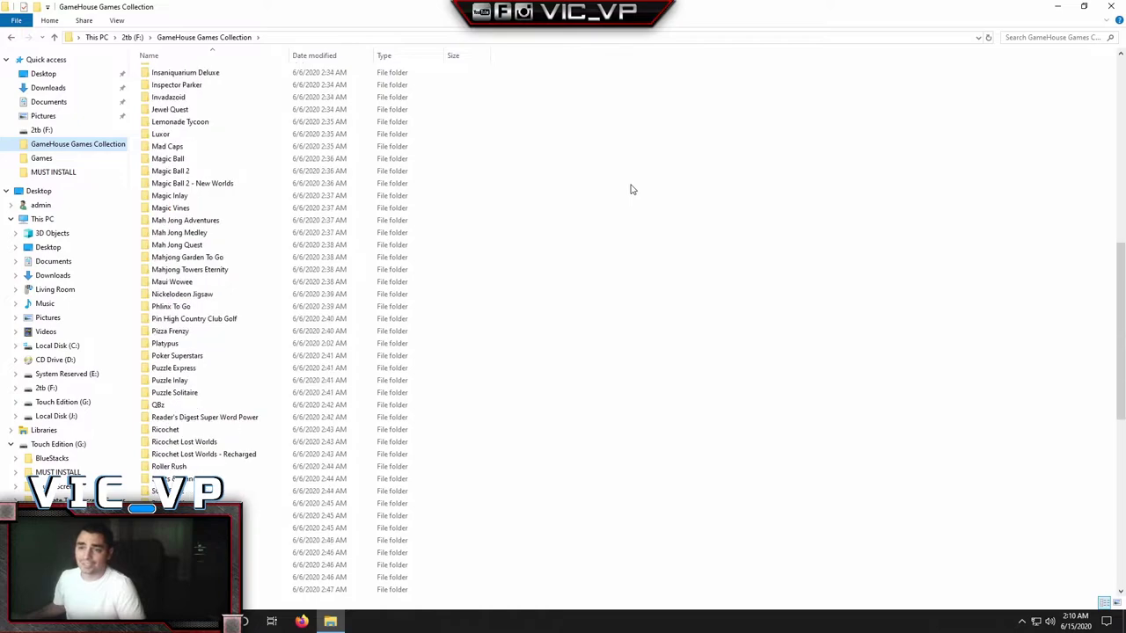
pyautogui.scroll(20, 593, 219)
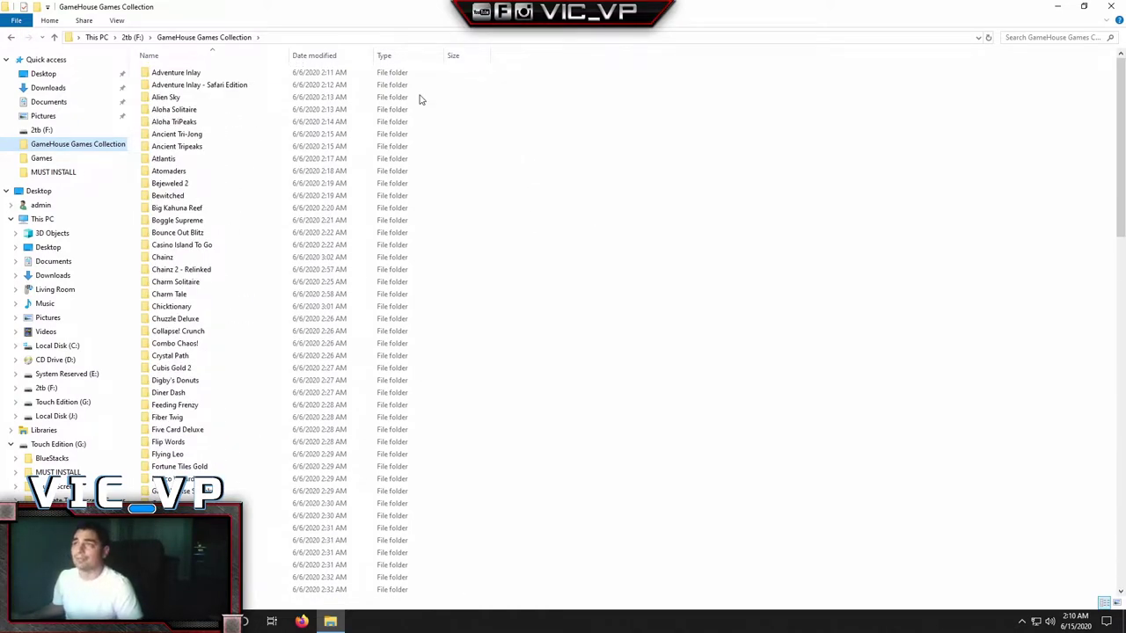
pyautogui.moveTo(524, 71); pyautogui.dragTo(272, 621)
pyautogui.rightClick(230, 237)
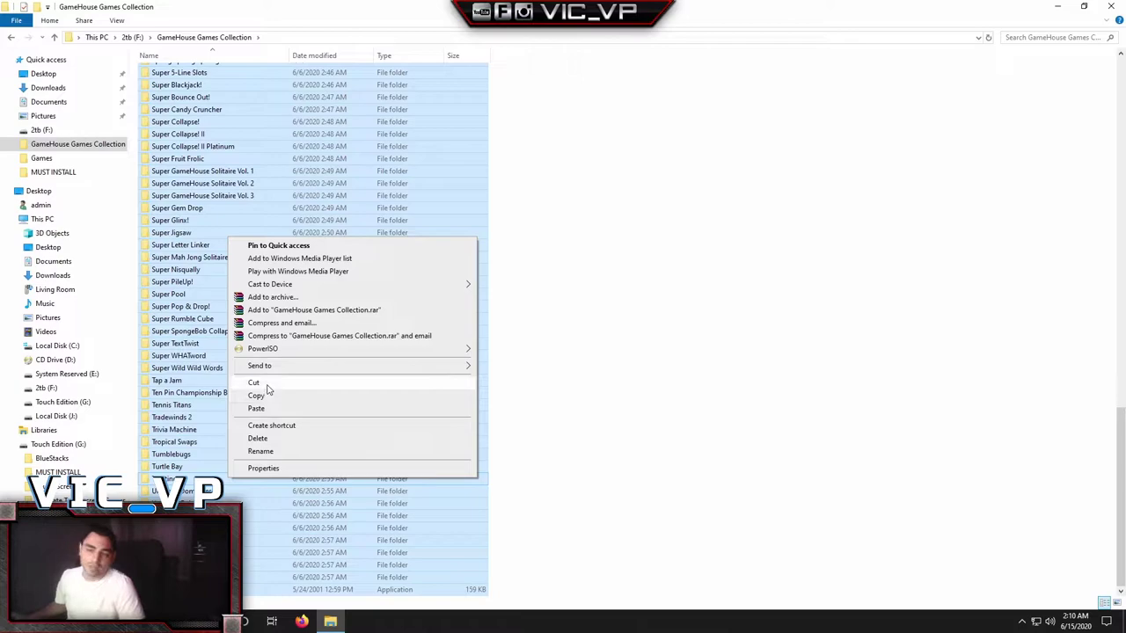
pyautogui.click(268, 396)
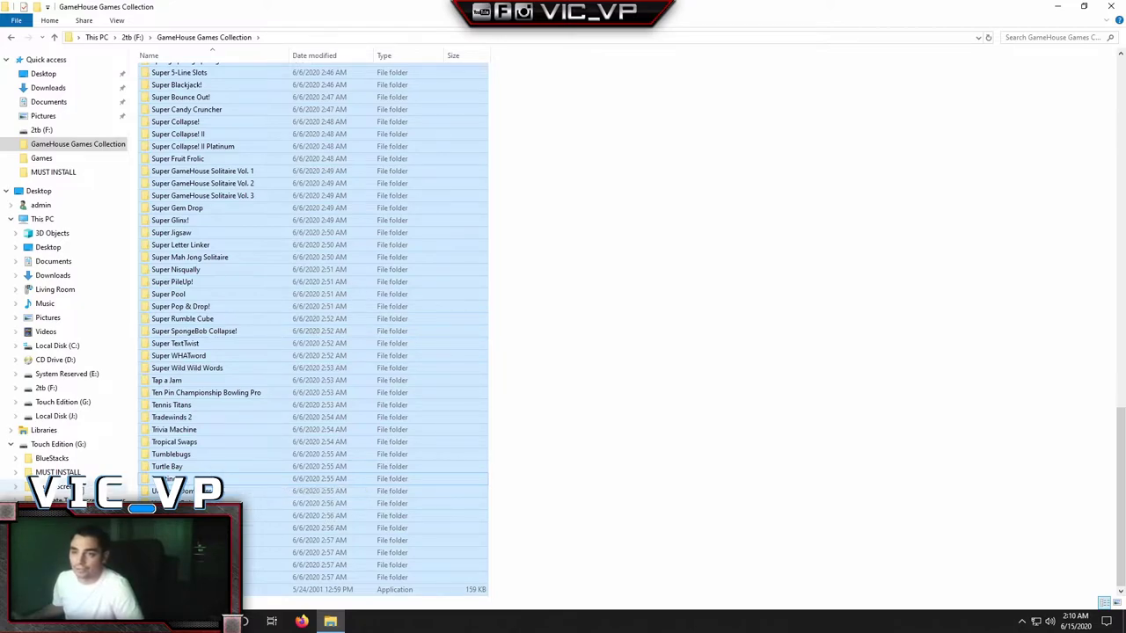
# Step: Try to paste the copied games into Touch Screen > Games > 7. PopCap on drive G, and cancel at the file-replacement prompt
pyautogui.click(57, 487)
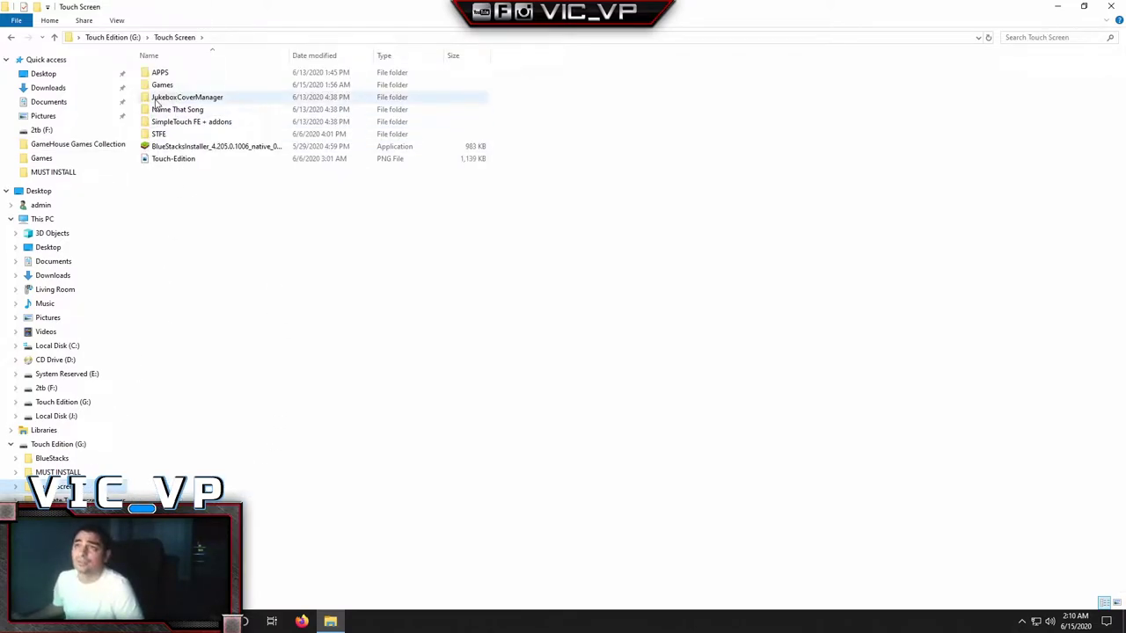
pyautogui.click(113, 38)
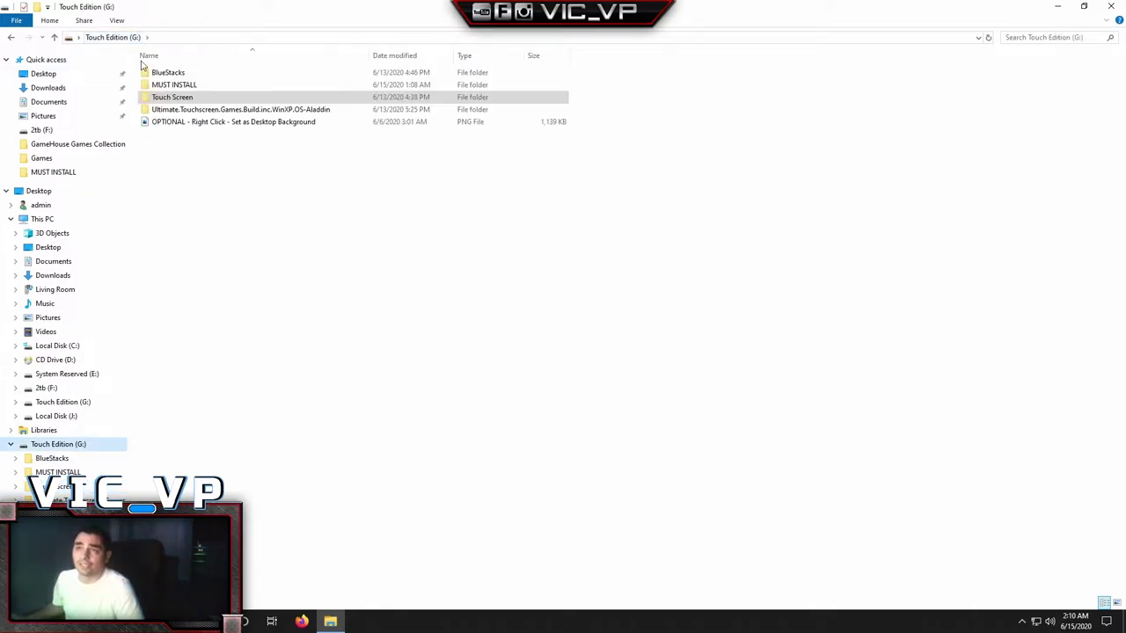
pyautogui.doubleClick(172, 97)
pyautogui.doubleClick(163, 85)
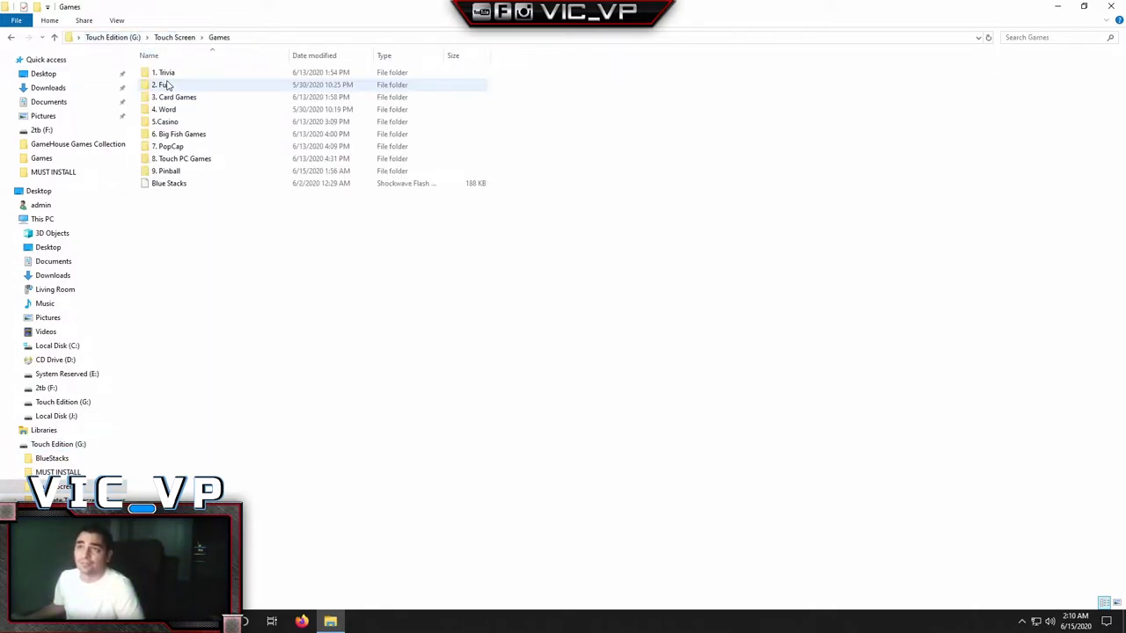
pyautogui.click(179, 146)
pyautogui.doubleClick(179, 146)
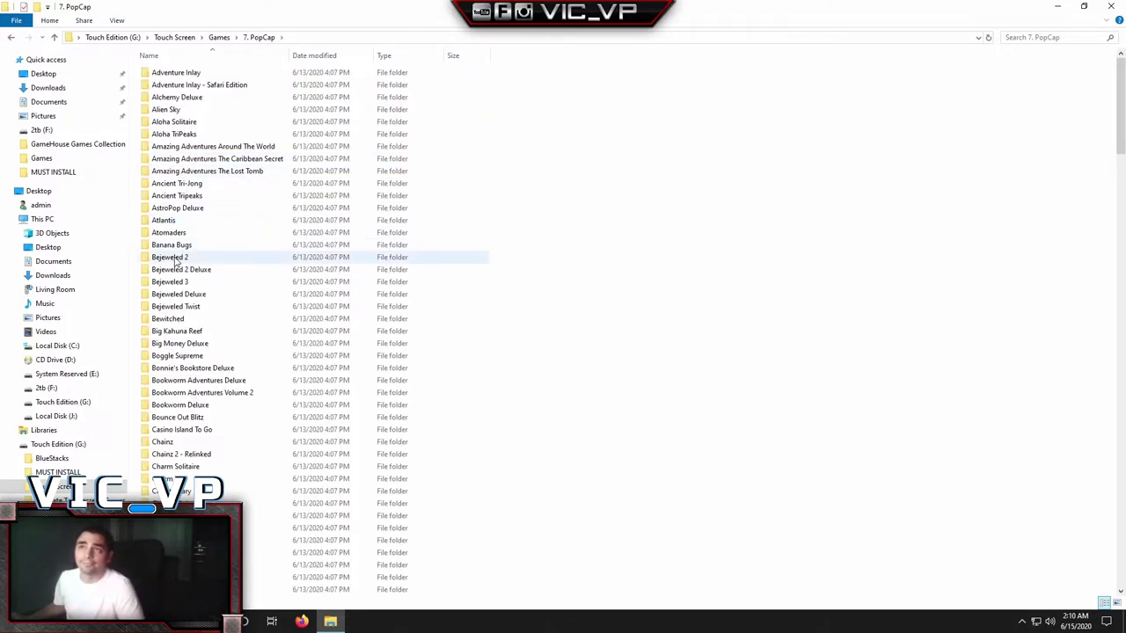
pyautogui.rightClick(516, 209)
pyautogui.click(561, 295)
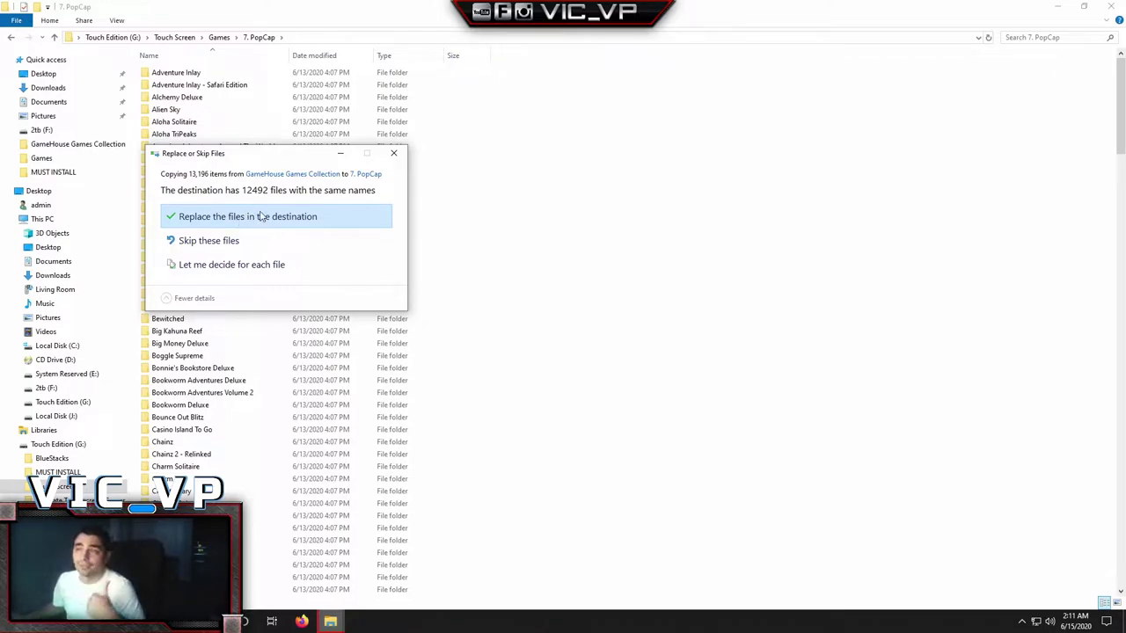
pyautogui.click(394, 156)
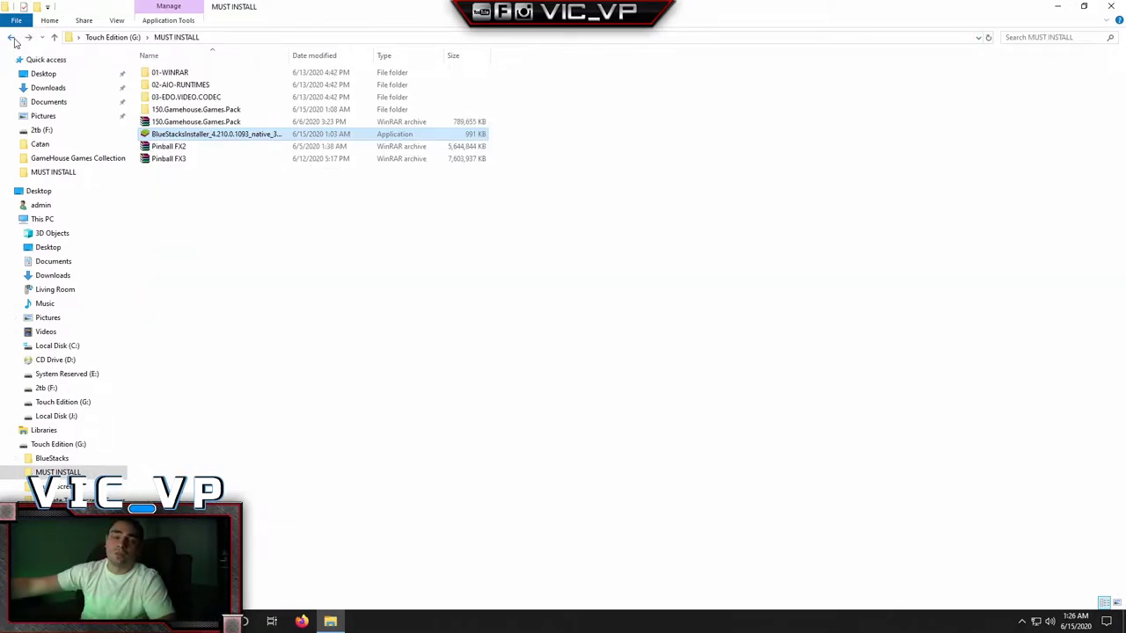
# Step: Look through the Touch Screen folder on Touch Edition (G:), including its APPS and Games subfolders
pyautogui.click(10, 37)
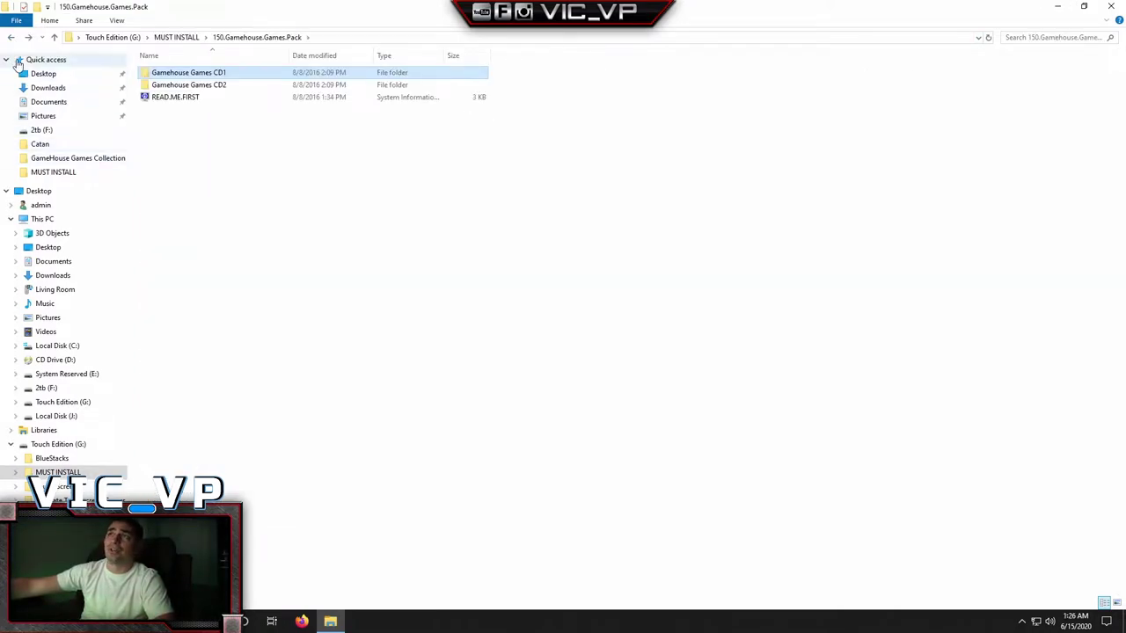
pyautogui.click(10, 37)
pyautogui.click(56, 444)
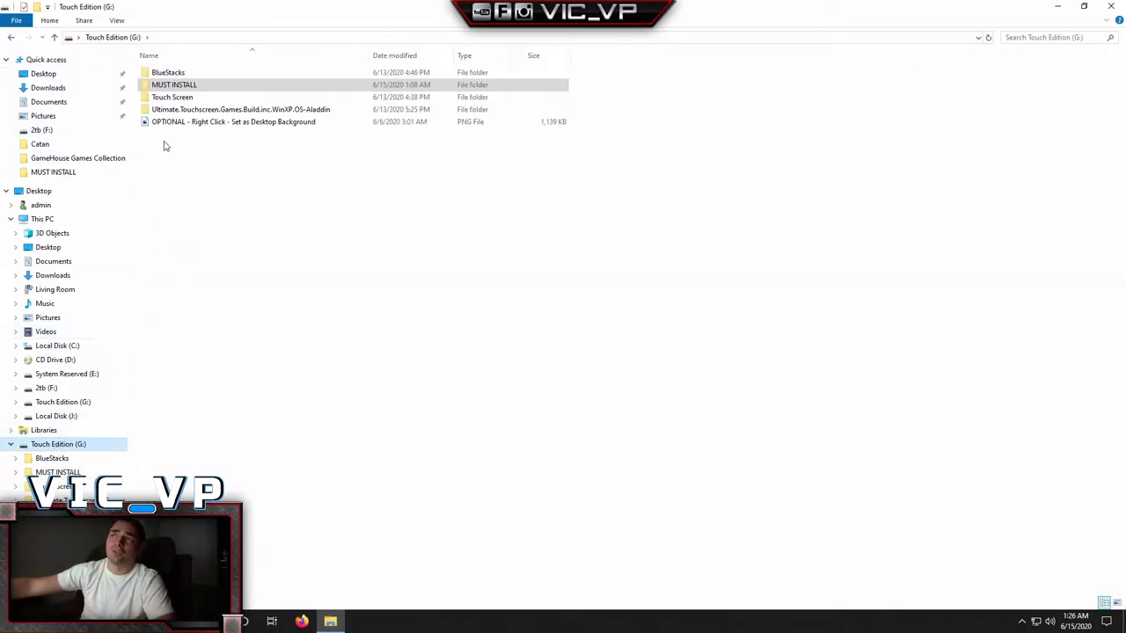
pyautogui.doubleClick(173, 98)
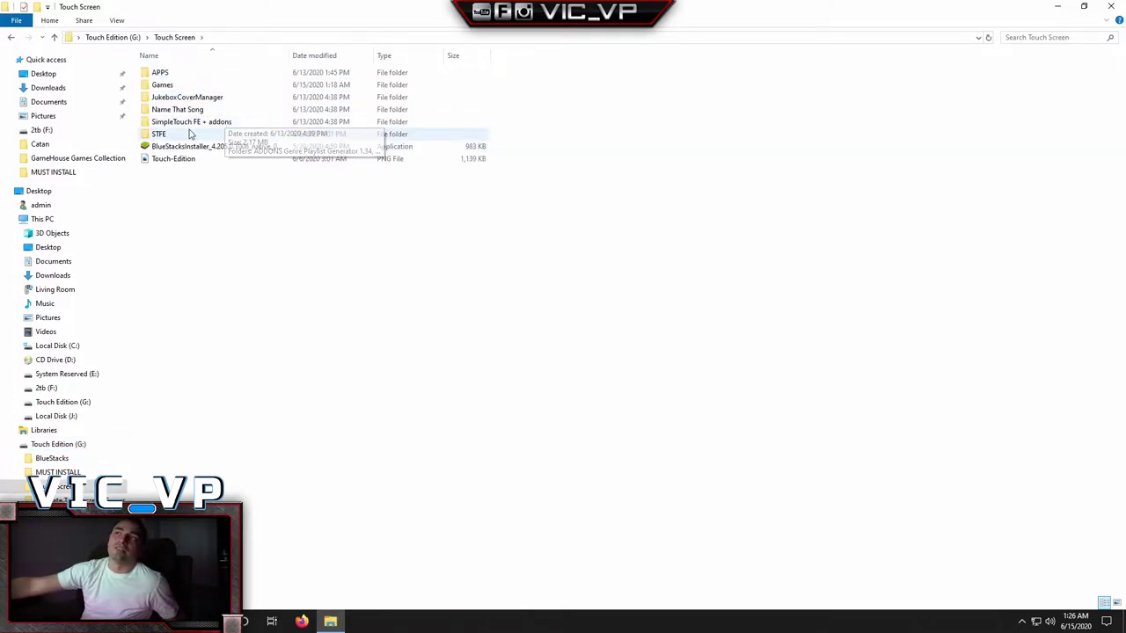
pyautogui.doubleClick(163, 73)
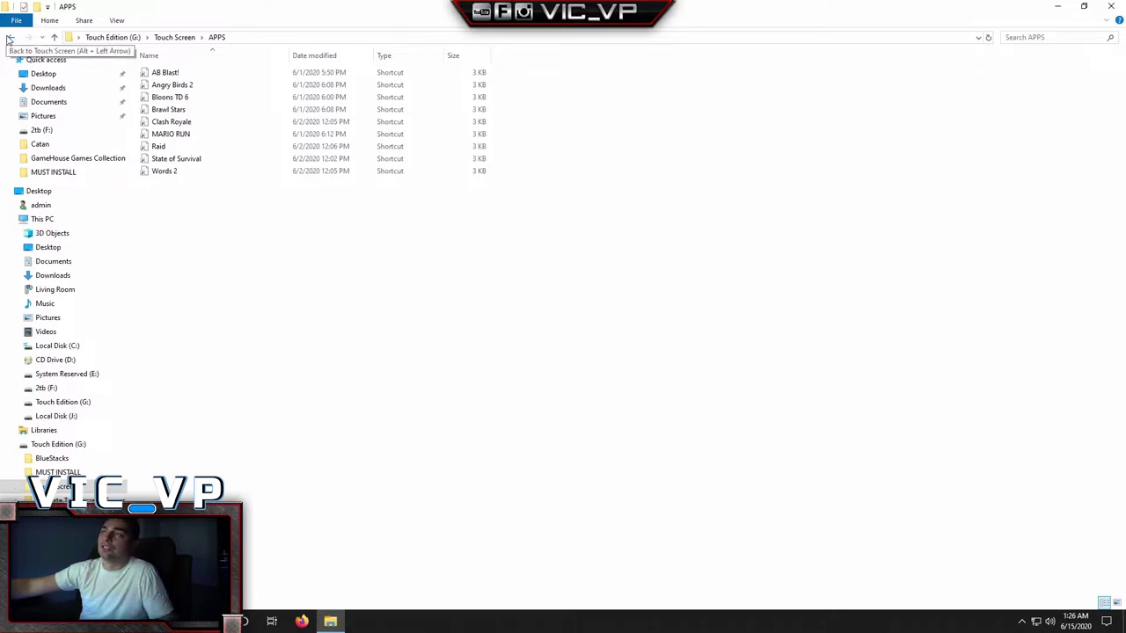
pyautogui.click(8, 40)
pyautogui.doubleClick(165, 84)
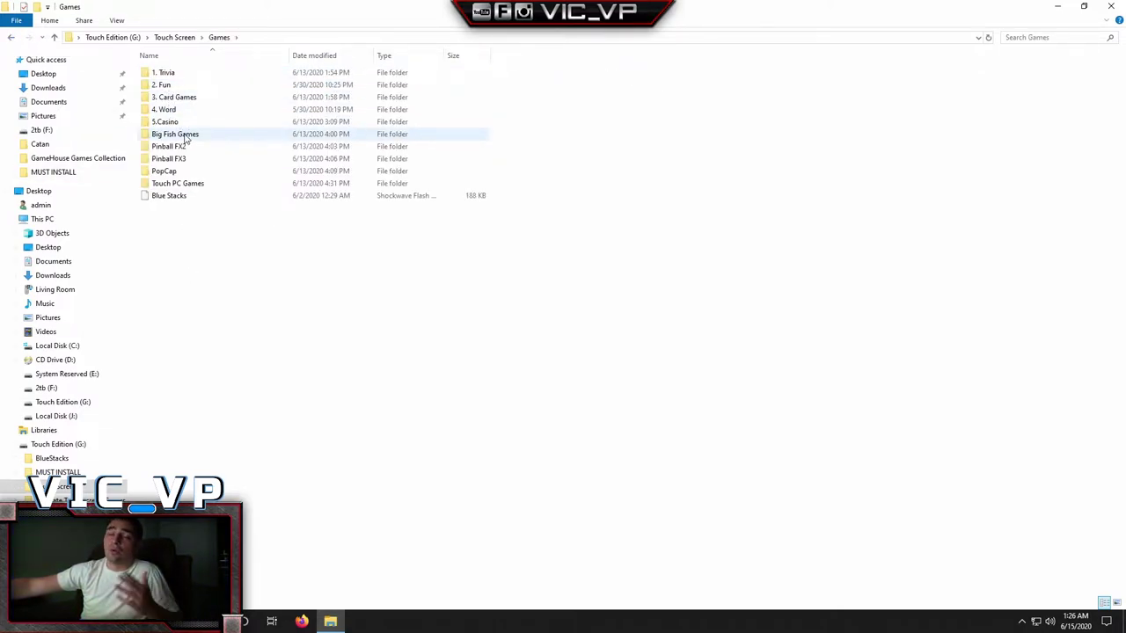
pyautogui.click(10, 37)
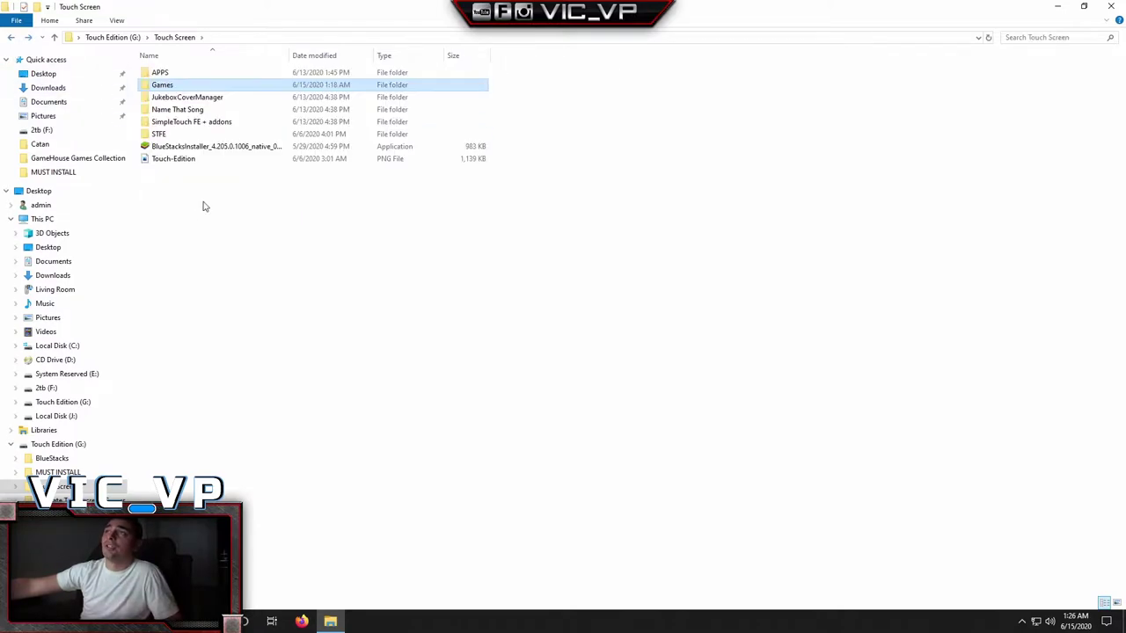
pyautogui.click(170, 99)
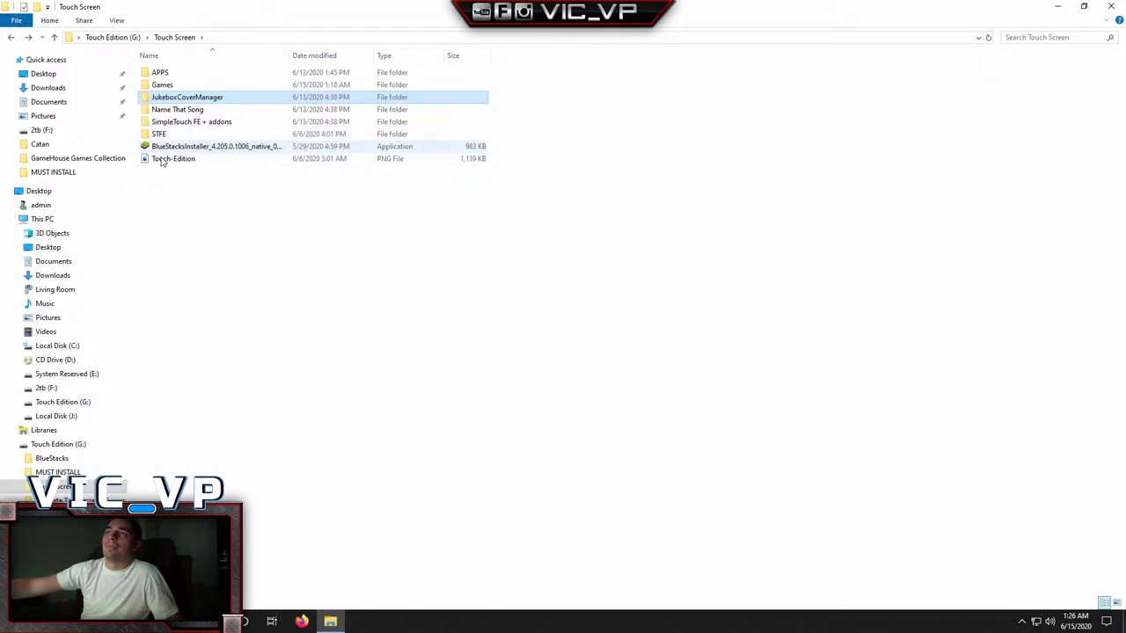
# Step: Open FeConfig from the STFE folder to view the game configuration sets, and close it without saving
pyautogui.doubleClick(163, 137)
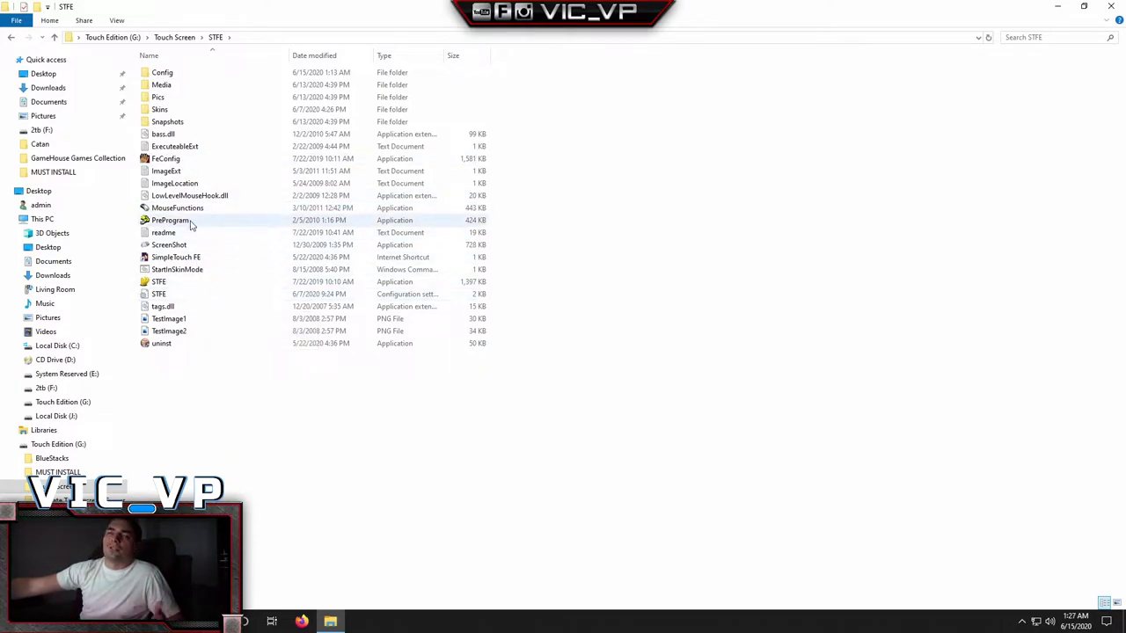
pyautogui.doubleClick(165, 159)
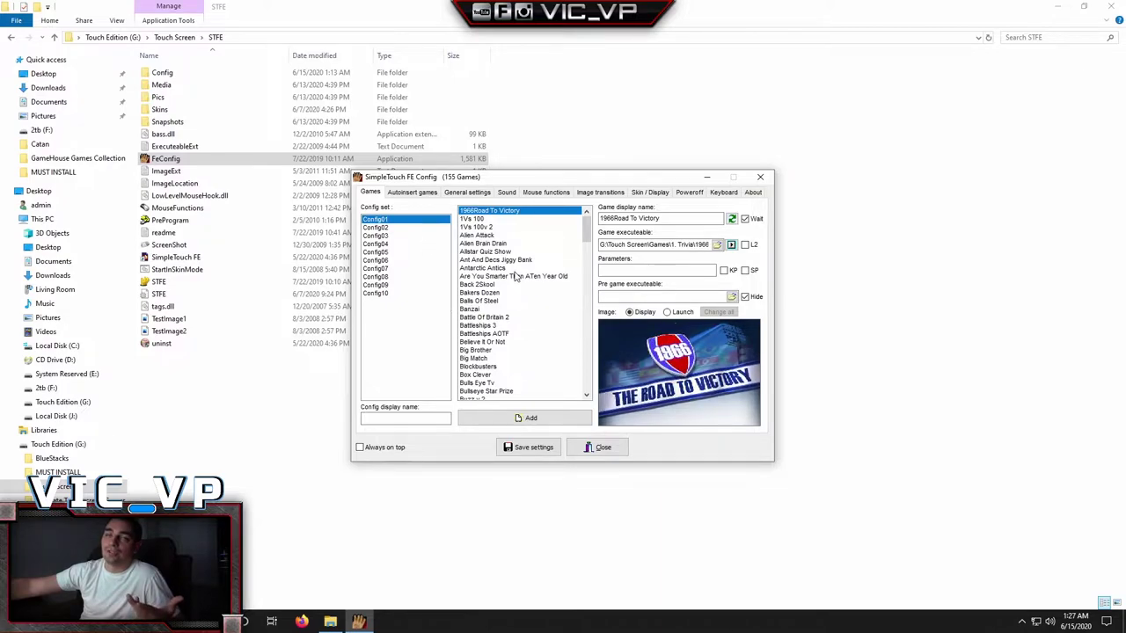
pyautogui.click(762, 178)
# Step: Launch the STFE front end, browse the card, word and PopCap game categories, and exit it
pyautogui.doubleClick(166, 284)
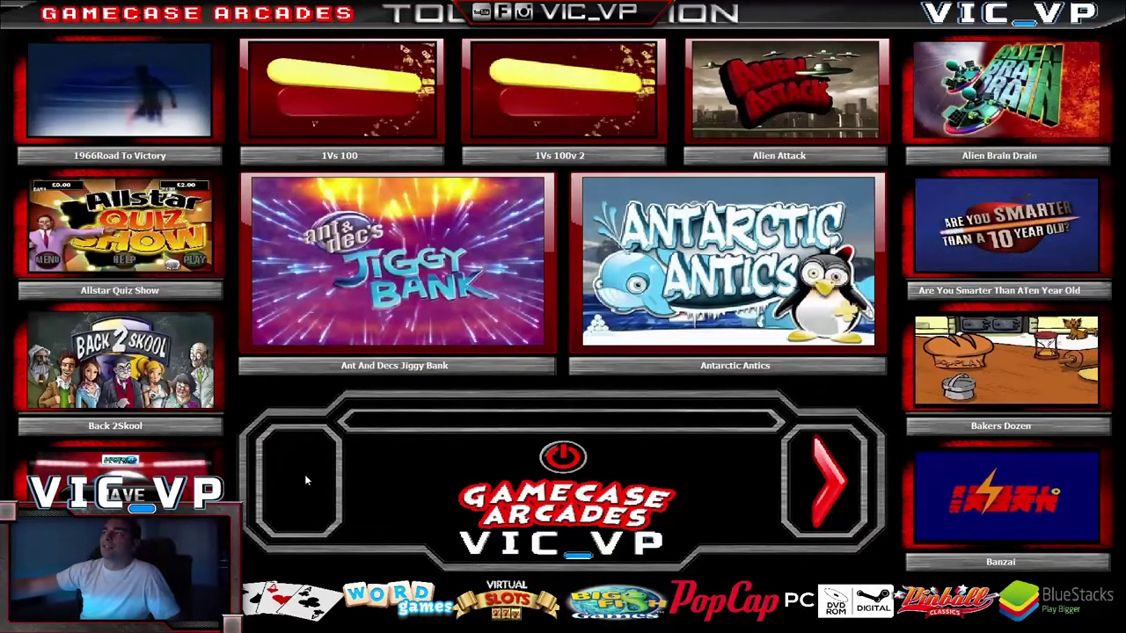
pyautogui.click(295, 601)
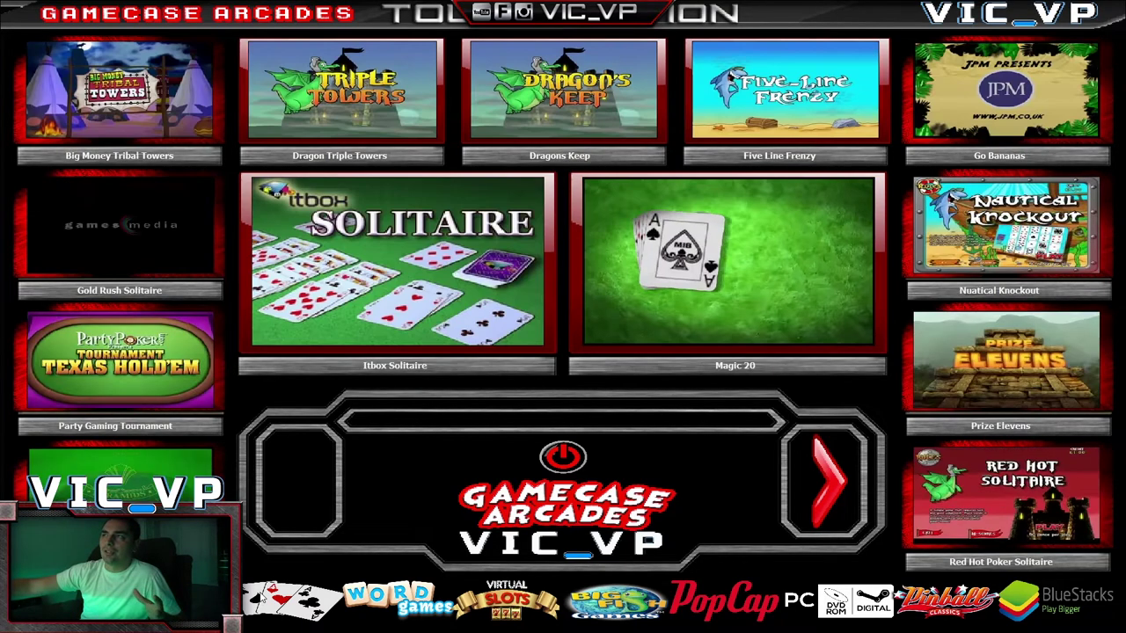
pyautogui.click(422, 598)
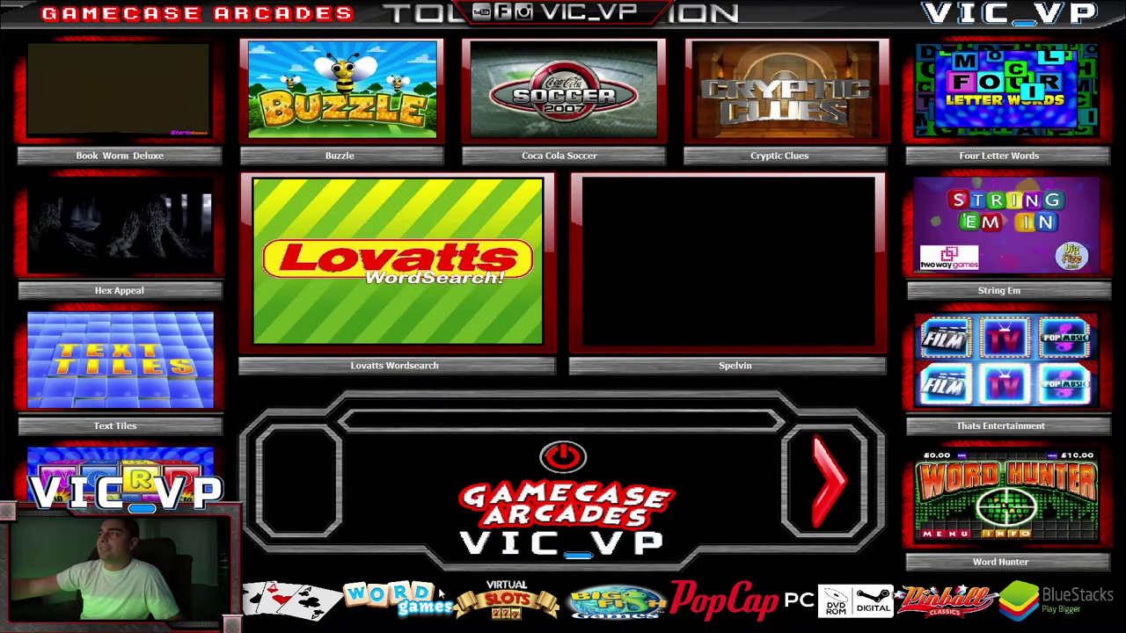
pyautogui.click(709, 585)
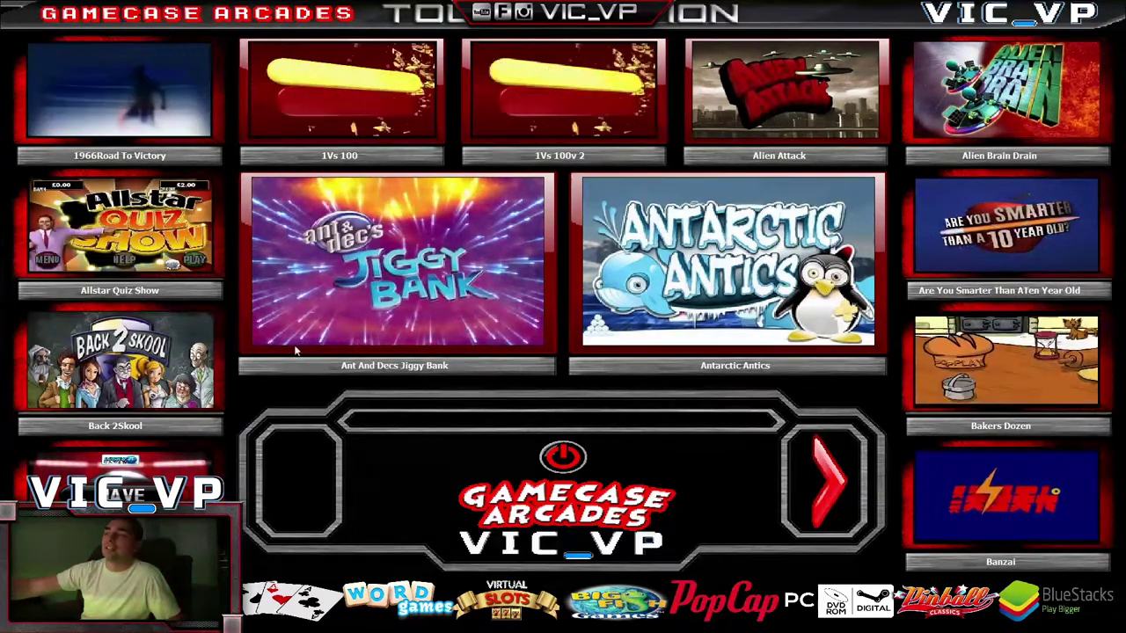
pyautogui.click(562, 456)
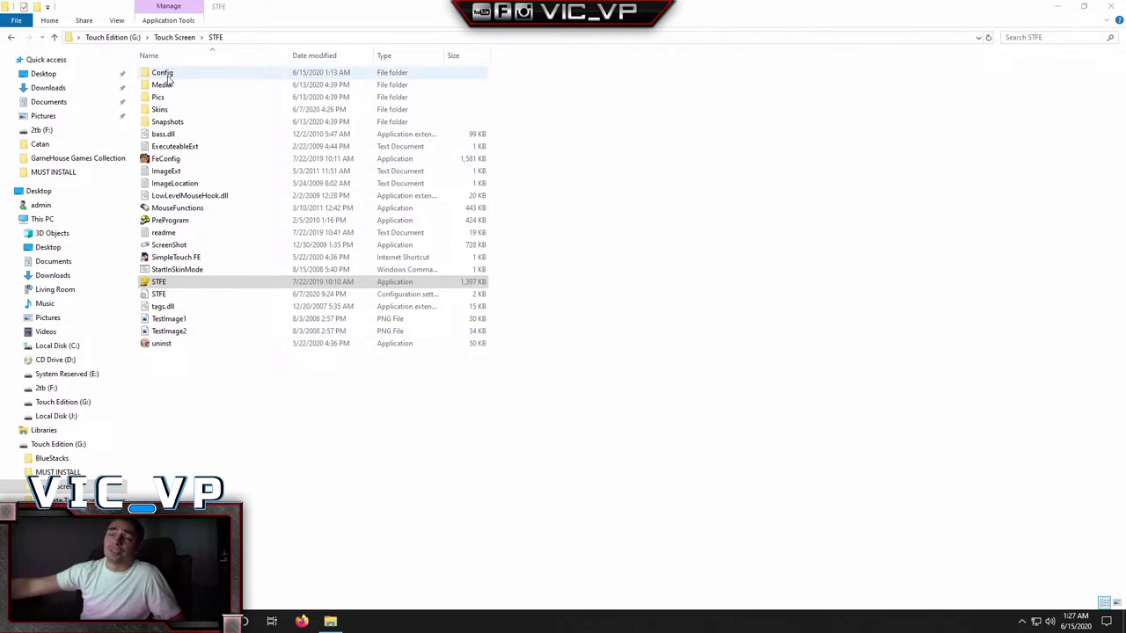
# Step: Delete all game configuration files in STFE > Config > Config01 and return to the Config folder
pyautogui.doubleClick(168, 75)
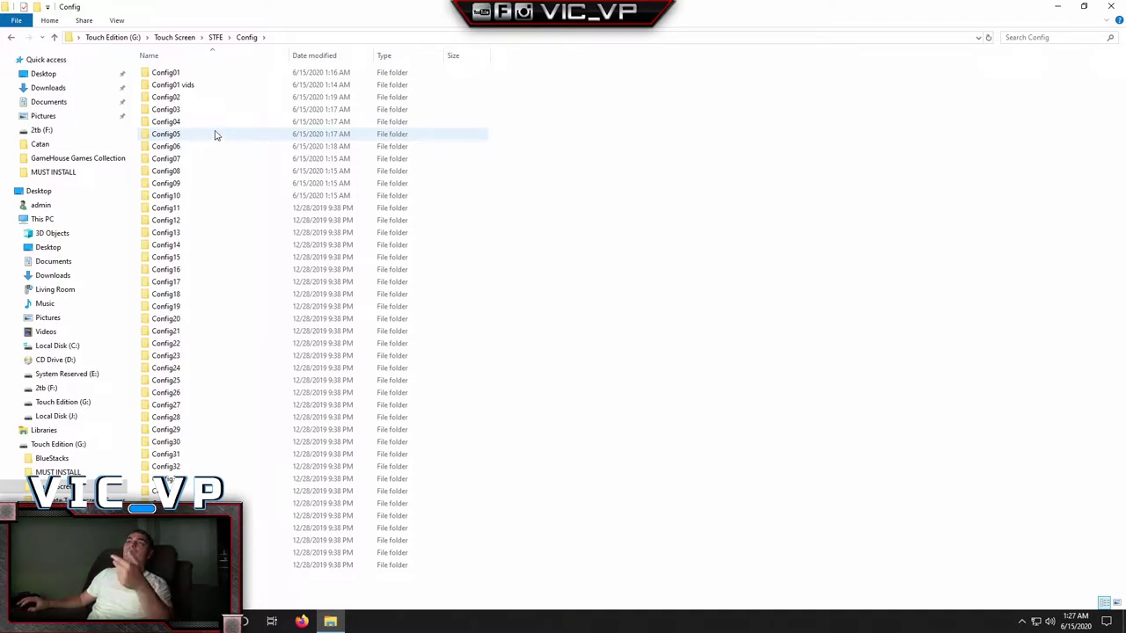
pyautogui.doubleClick(175, 74)
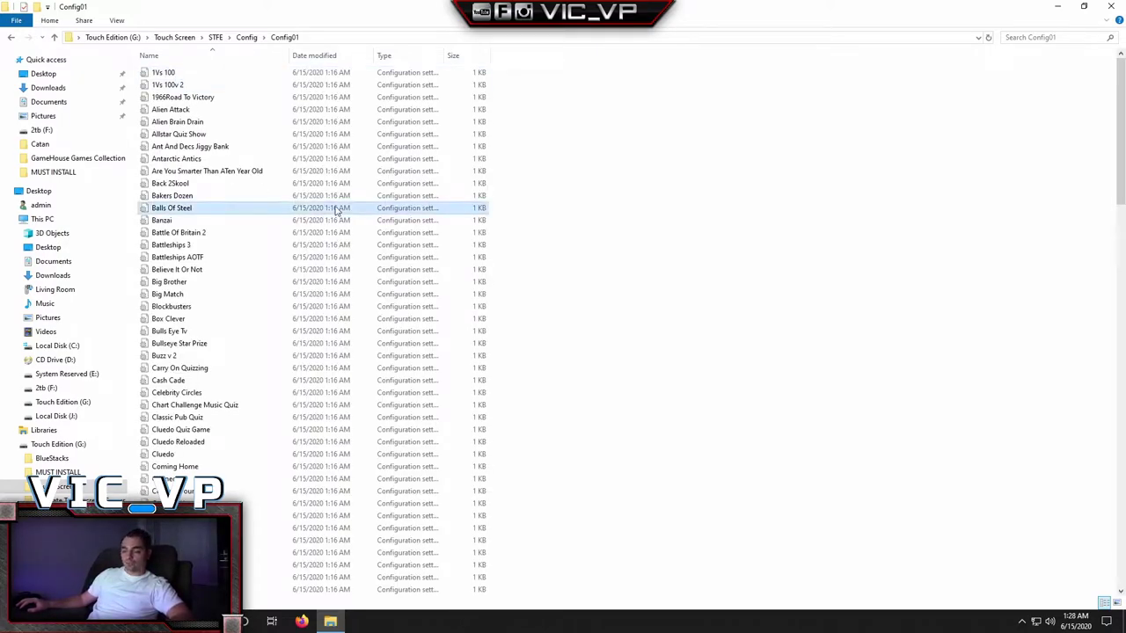
pyautogui.hotkey('ctrl', 'a')
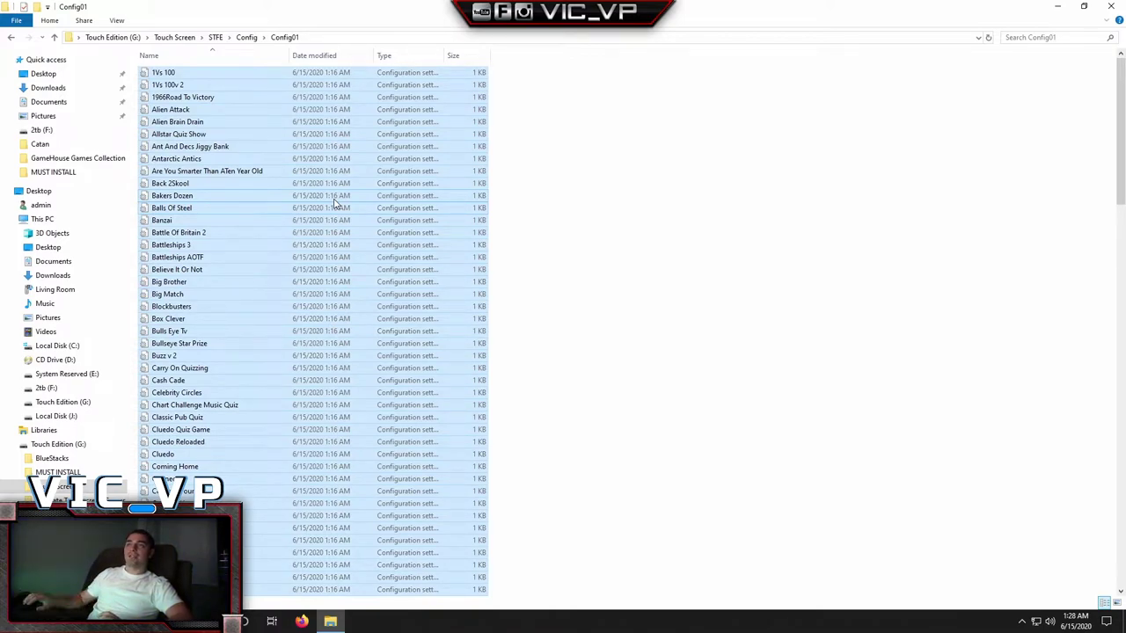
pyautogui.press('Delete')
pyautogui.press('BackSpace')
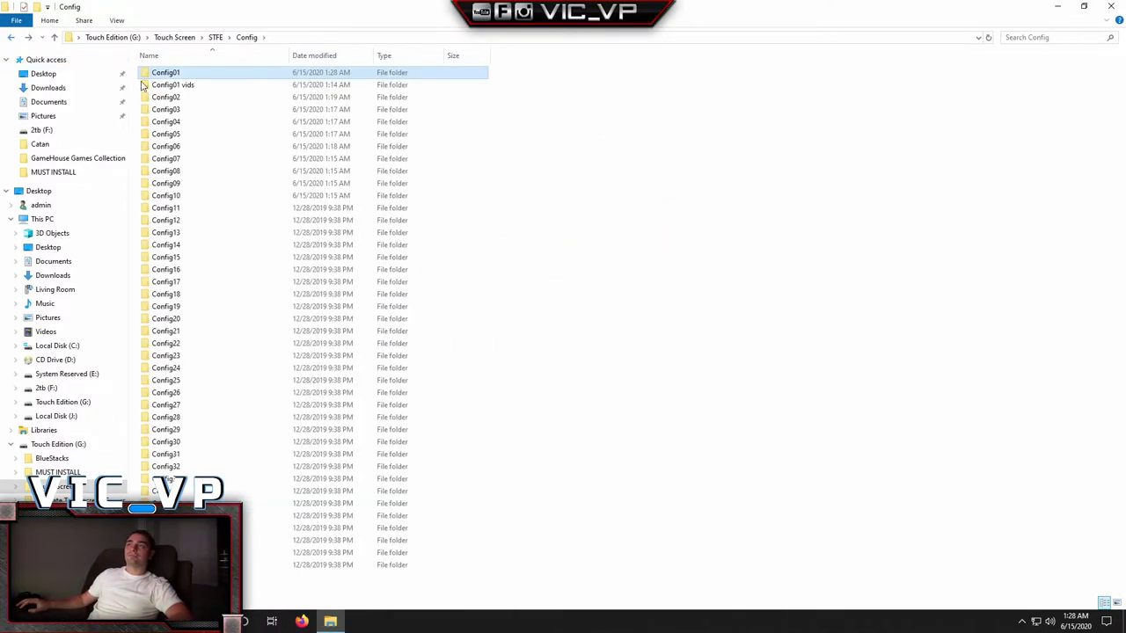
# Step: Check the Config01 vids folder, and delete all game configuration files in Config02
pyautogui.doubleClick(172, 85)
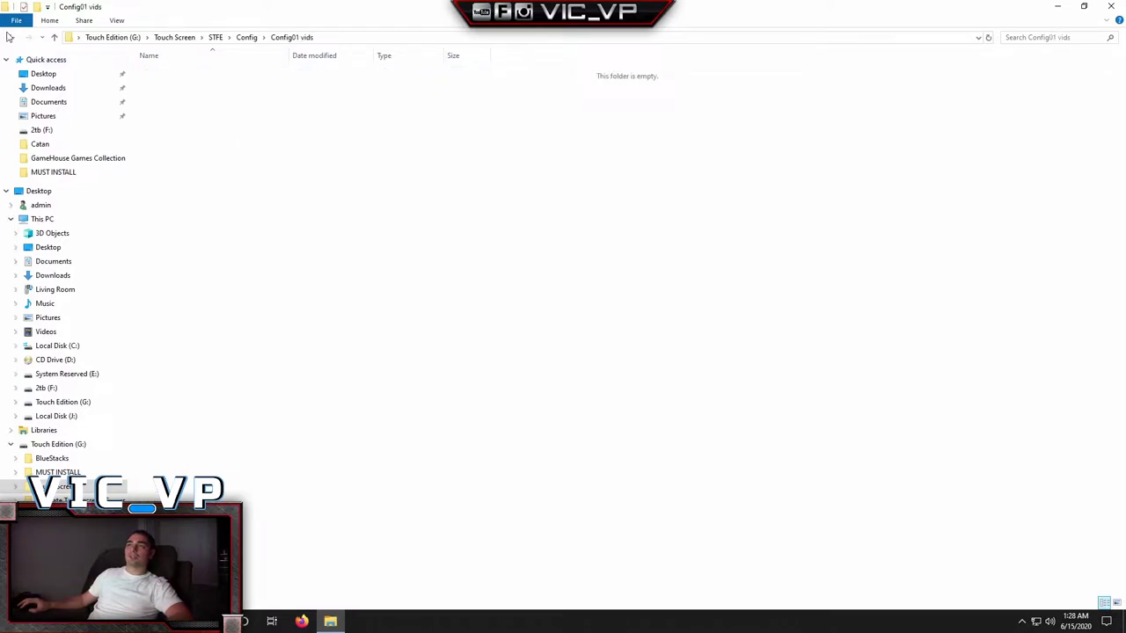
pyautogui.click(11, 37)
pyautogui.doubleClick(176, 97)
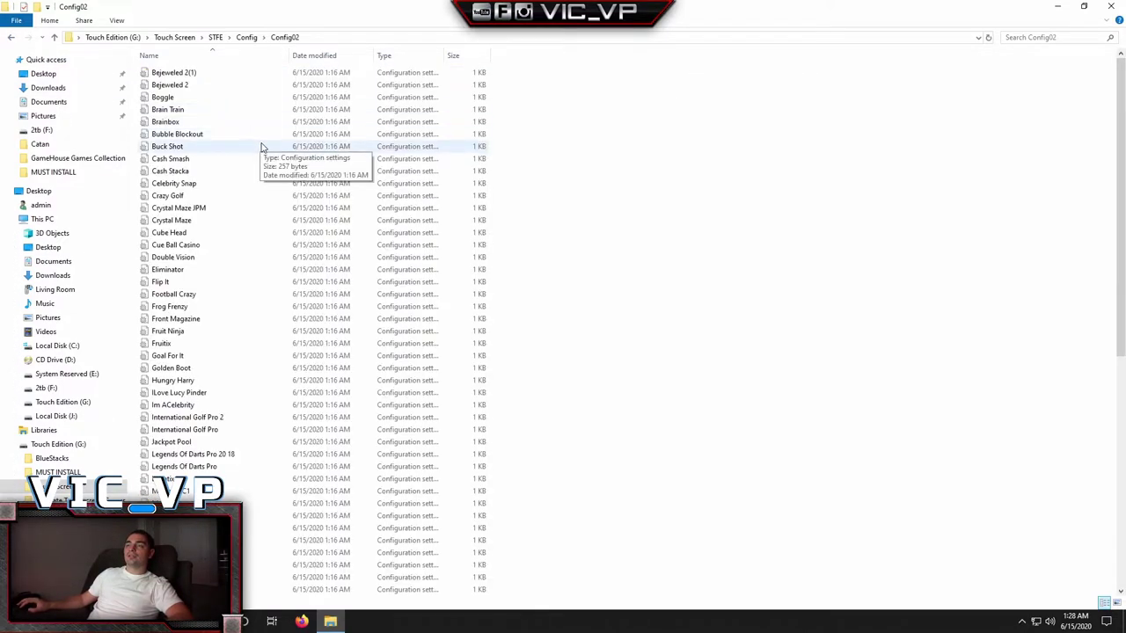
pyautogui.hotkey('ctrl', 'a')
pyautogui.press('Delete')
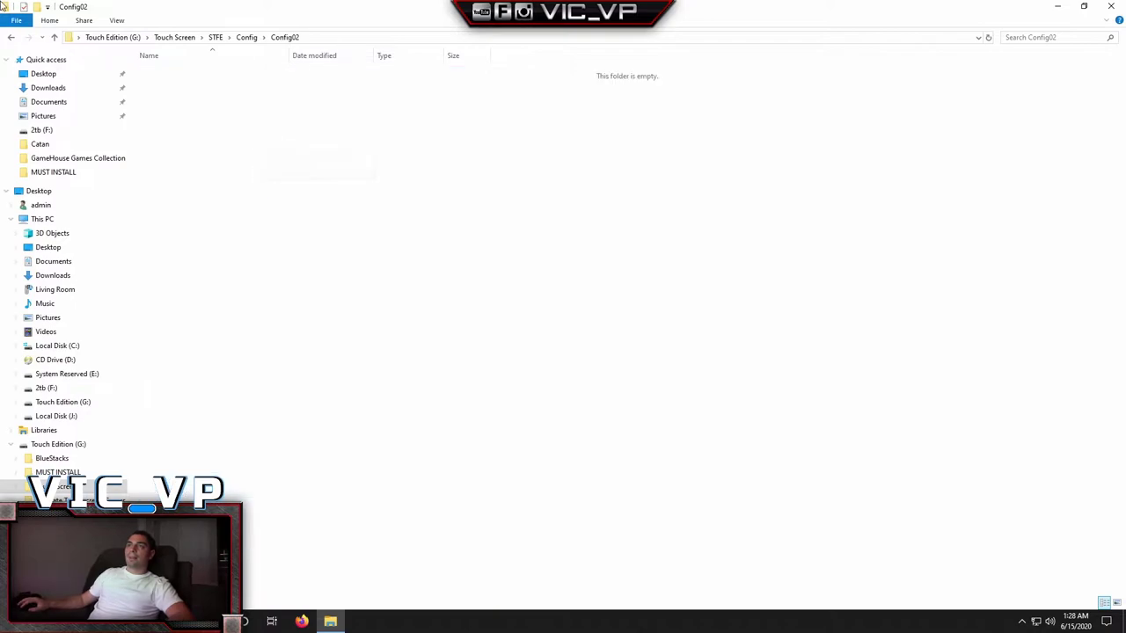
pyautogui.click(11, 39)
# Step: Delete all game configuration files in the Config03 and Config04 folders
pyautogui.doubleClick(186, 110)
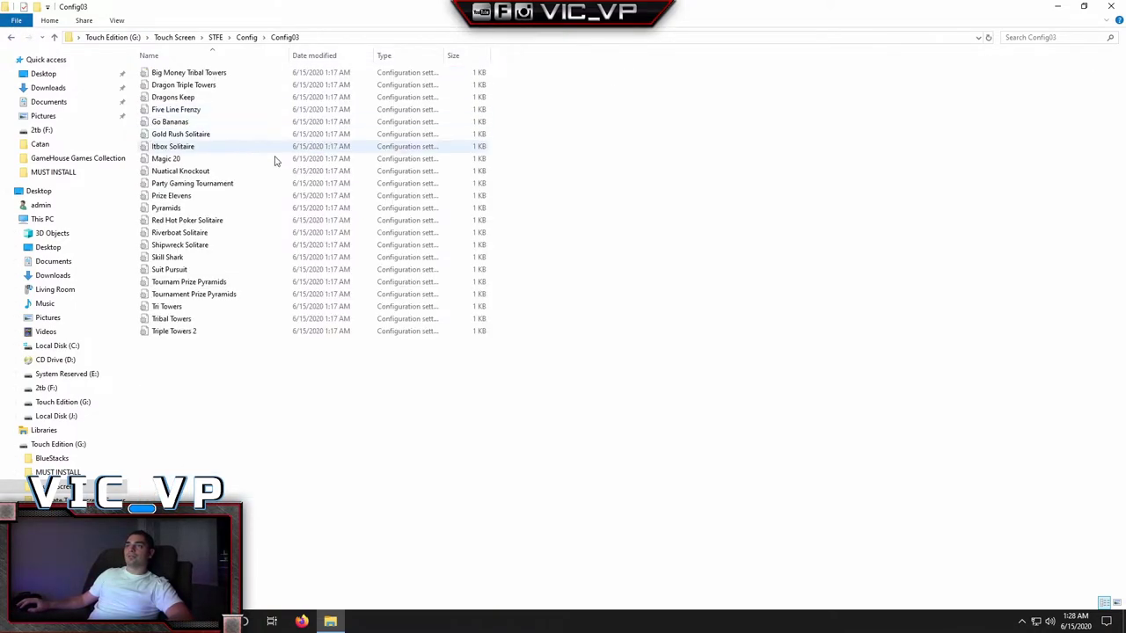
pyautogui.hotkey('ctrl', 'a')
pyautogui.press('Delete')
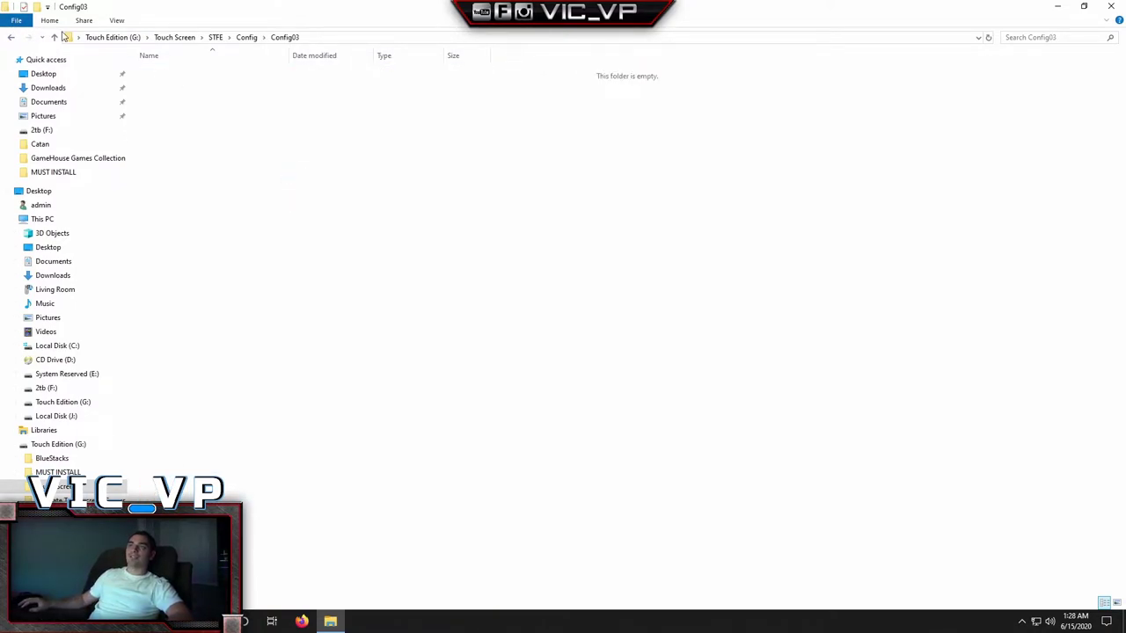
pyautogui.click(11, 39)
pyautogui.doubleClick(181, 123)
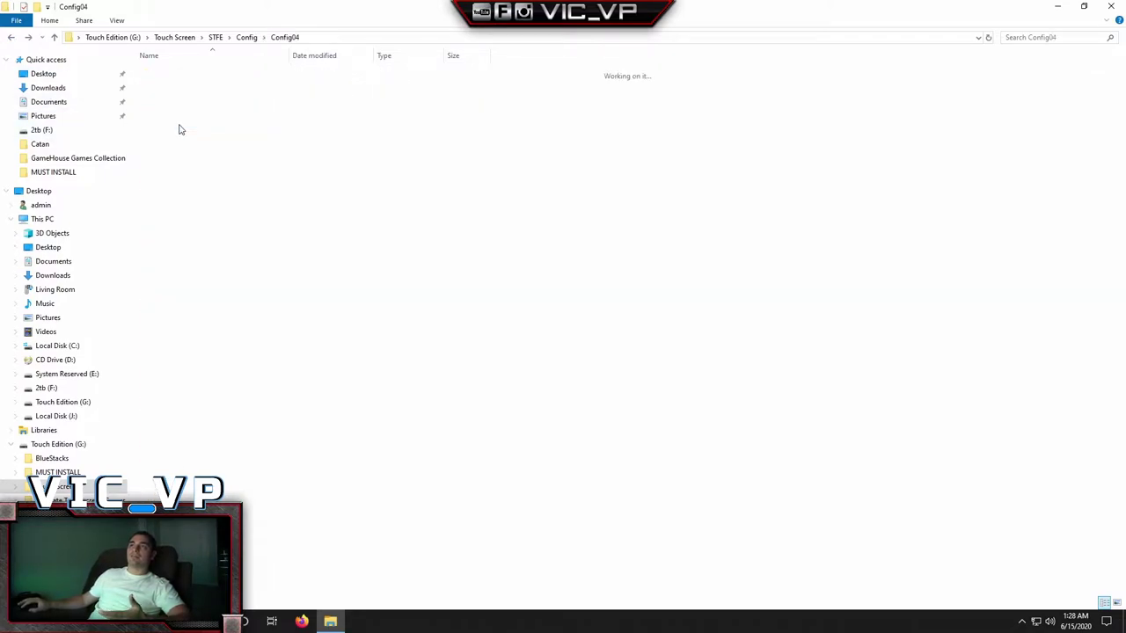
pyautogui.hotkey('ctrl', 'a')
pyautogui.press('Delete')
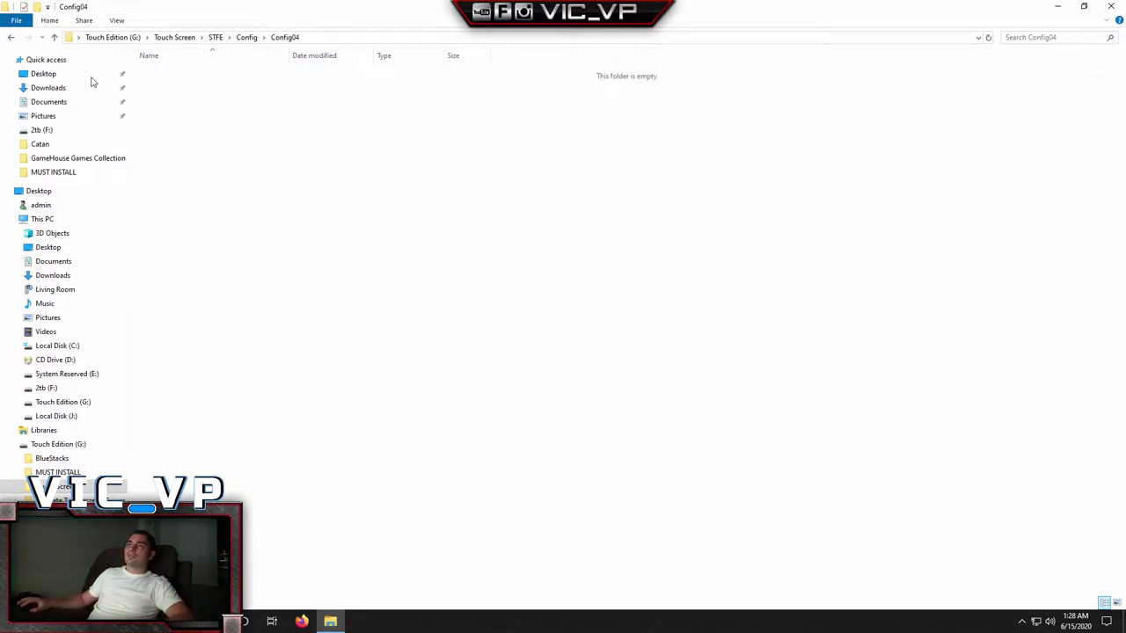
pyautogui.click(11, 37)
# Step: Delete all game configuration files in Config05 and Config06, and return to the Config folder
pyautogui.doubleClick(167, 134)
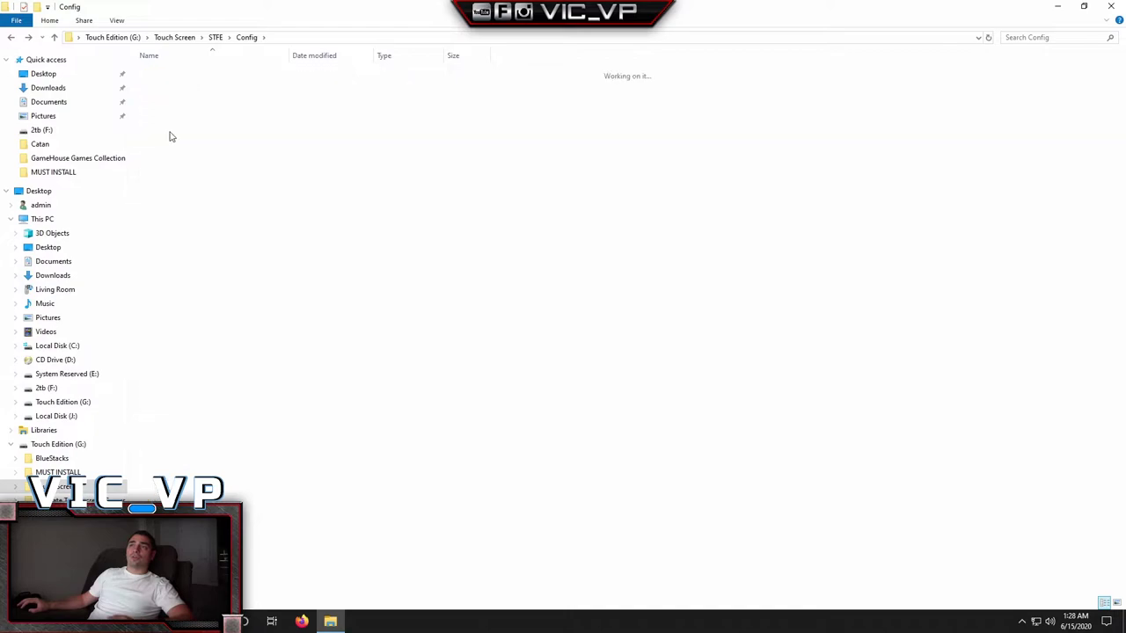
pyautogui.hotkey('ctrl', 'a')
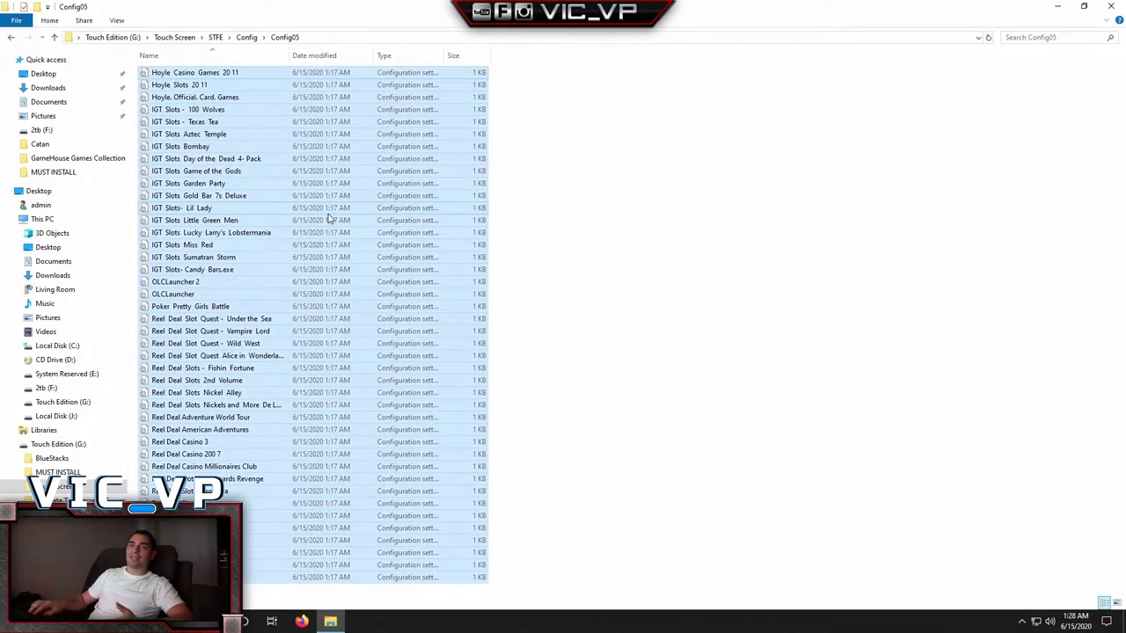
pyautogui.press('Delete')
pyautogui.click(11, 37)
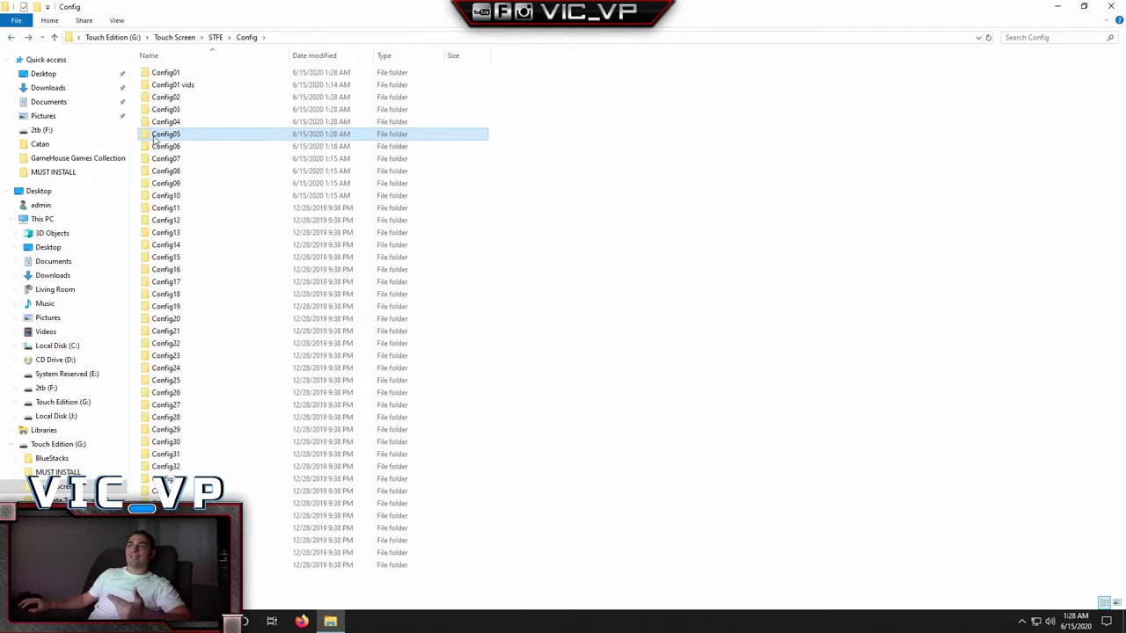
pyautogui.doubleClick(176, 146)
pyautogui.hotkey('ctrl', 'a')
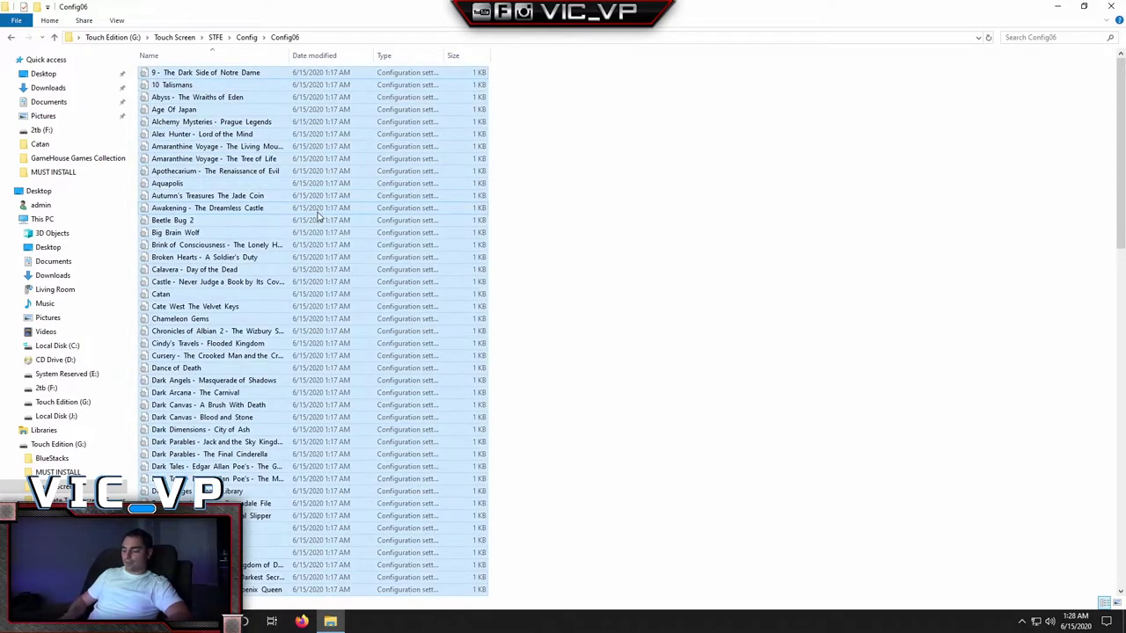
pyautogui.press('Delete')
pyautogui.click(11, 37)
# Step: Check the config folders from Config07 to Config11 for leftover files, and go back to the STFE folder
pyautogui.doubleClick(161, 158)
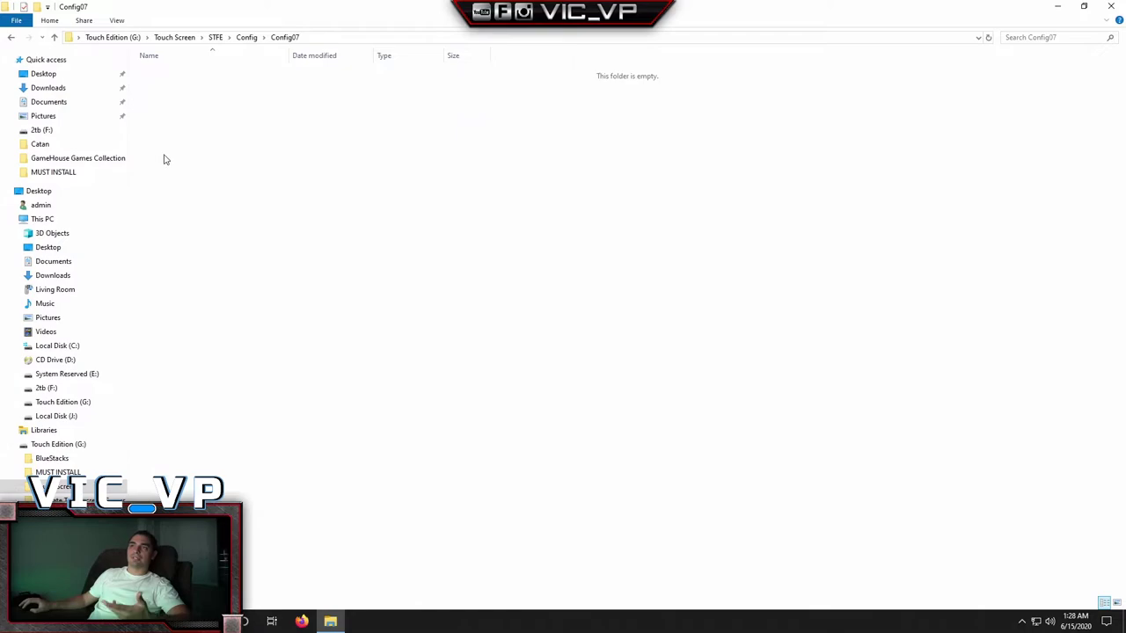
pyautogui.click(11, 36)
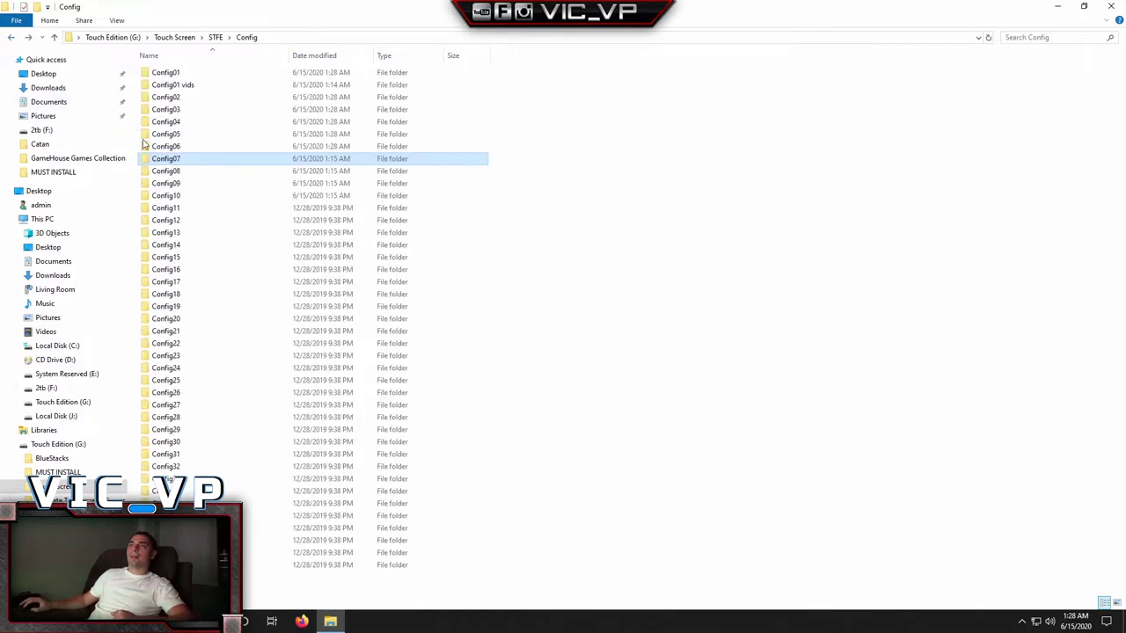
pyautogui.doubleClick(171, 174)
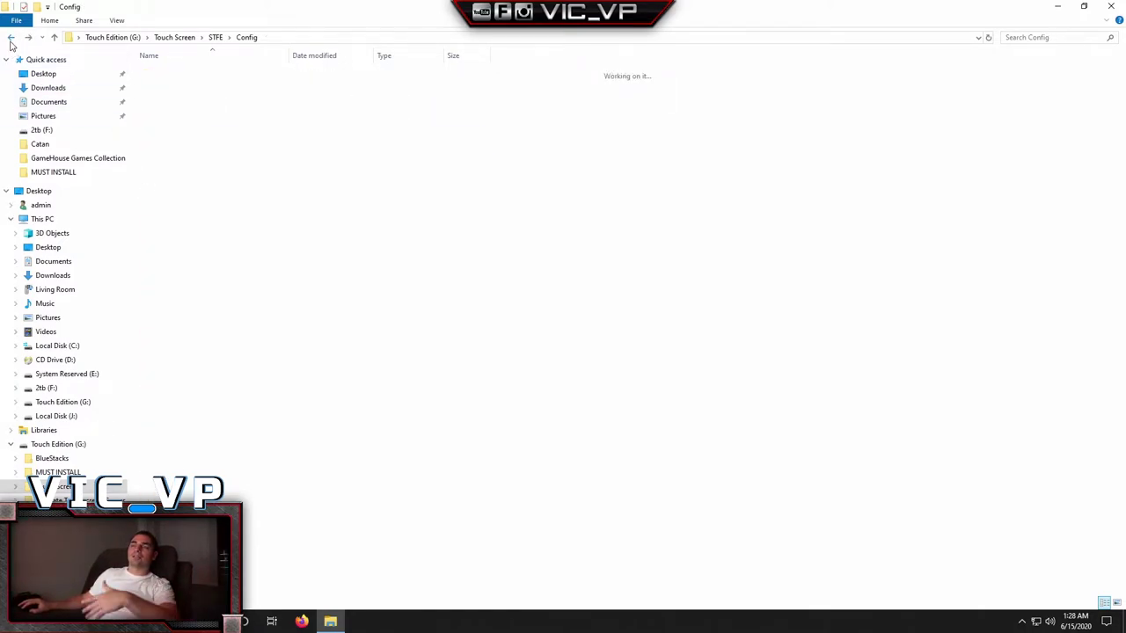
pyautogui.click(11, 37)
pyautogui.doubleClick(176, 195)
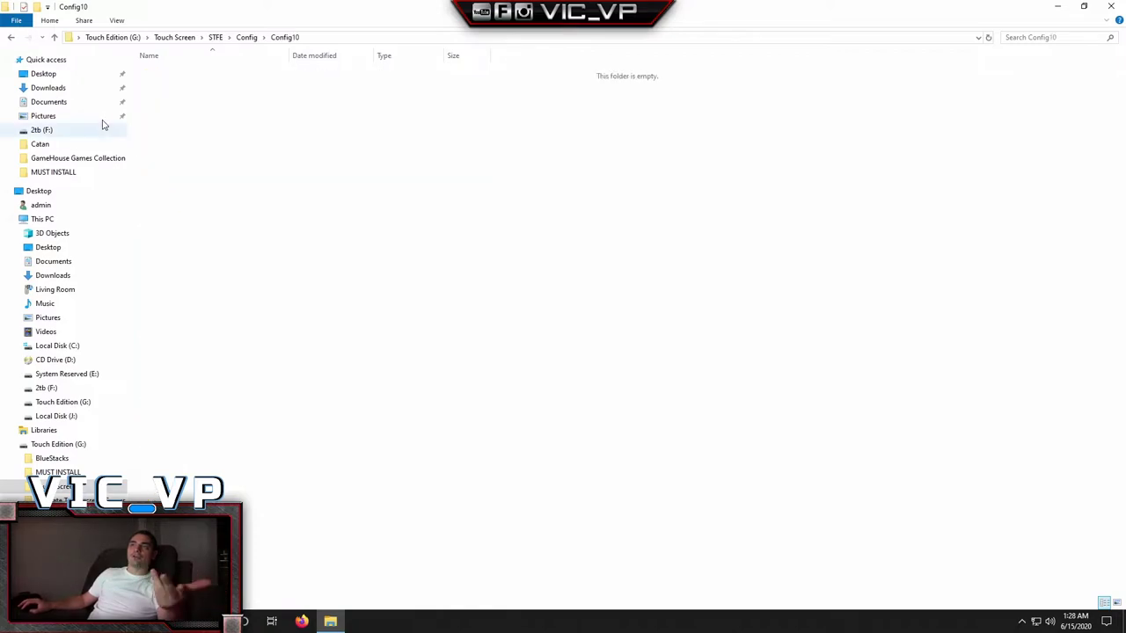
pyautogui.click(11, 37)
pyautogui.click(167, 211)
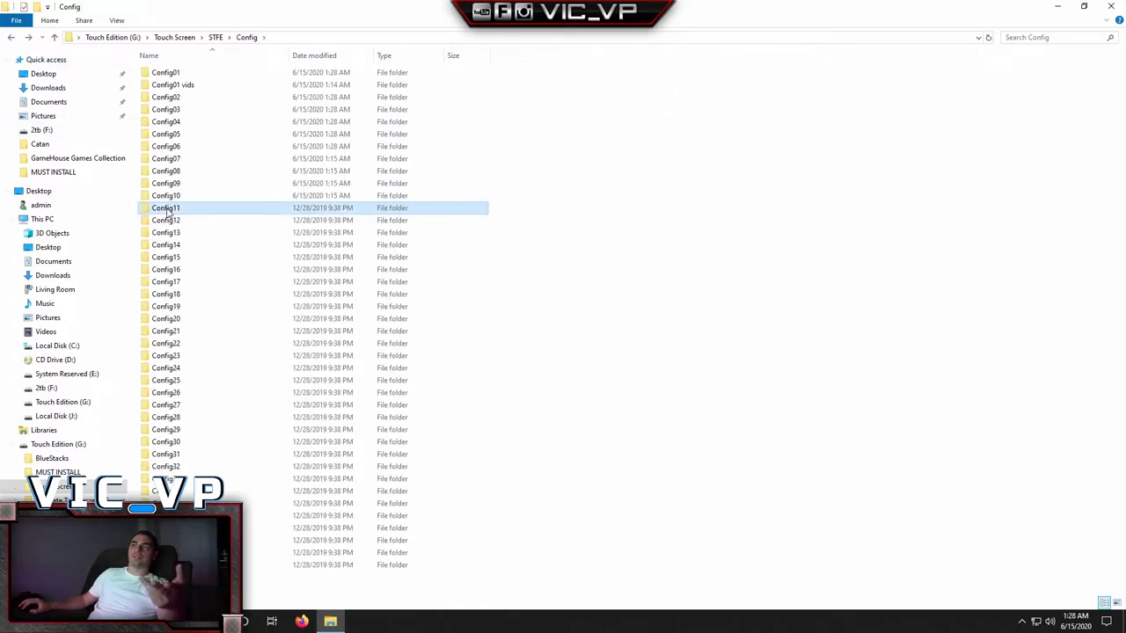
pyautogui.doubleClick(167, 209)
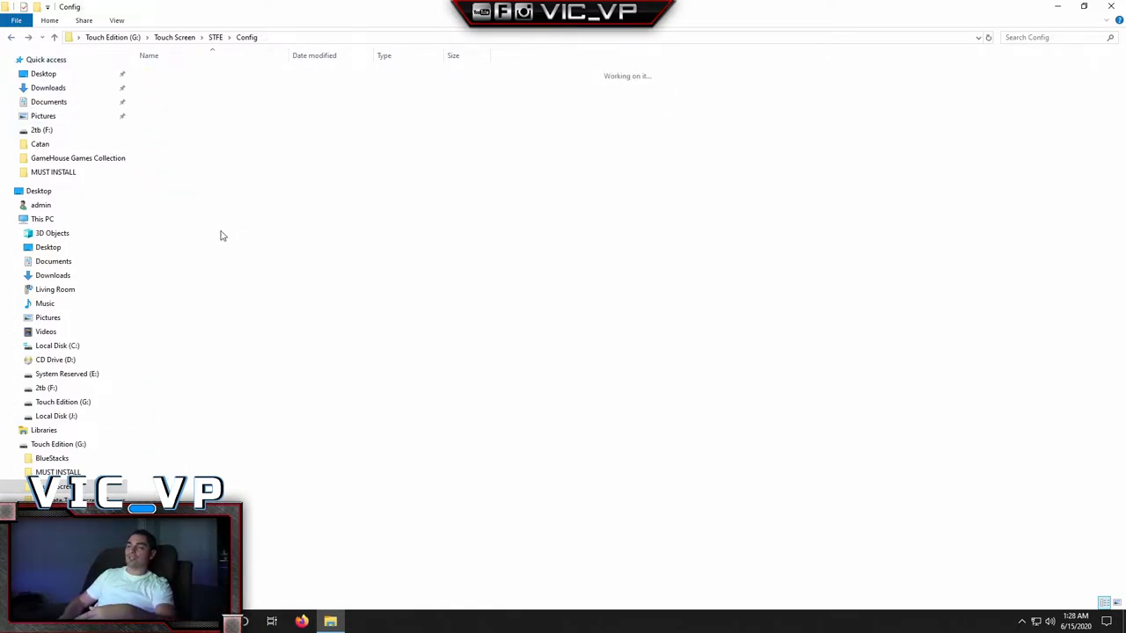
pyautogui.hotkey('alt', 'Left')
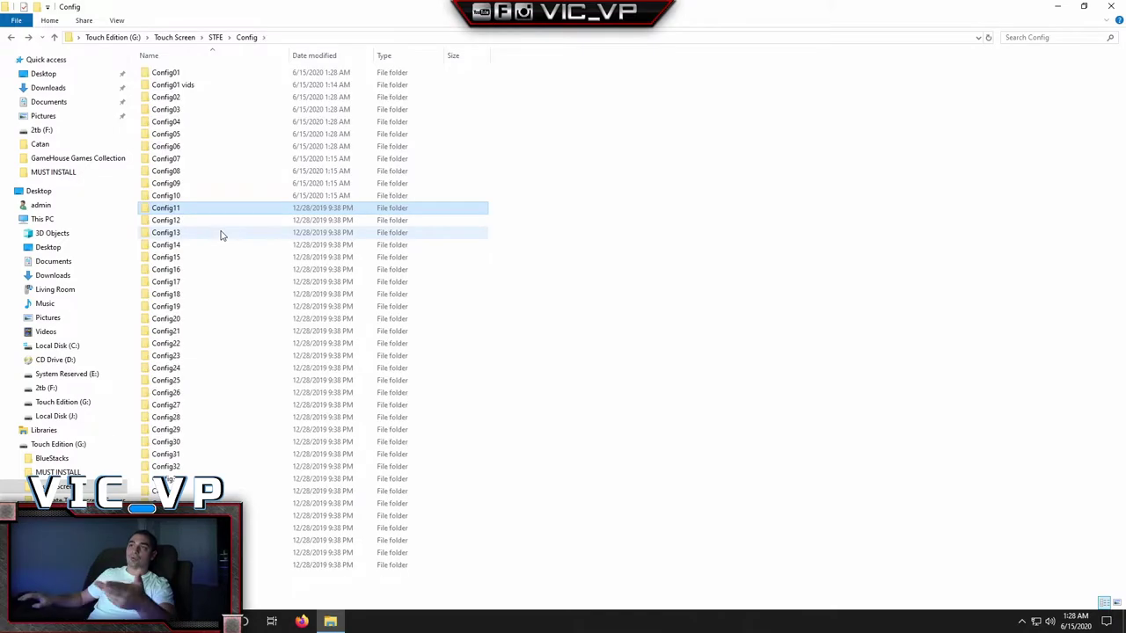
pyautogui.click(11, 38)
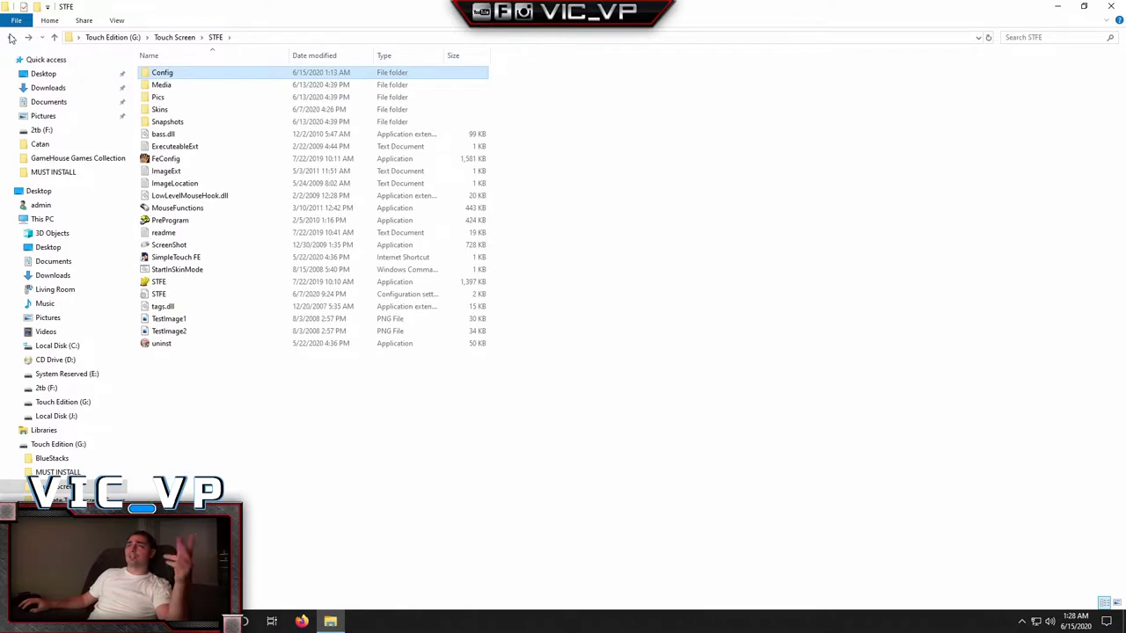
# Step: Open FeConfig and set the autoinsert games root folder to G:\Touch Screen\Games\1. Trivia
pyautogui.doubleClick(175, 159)
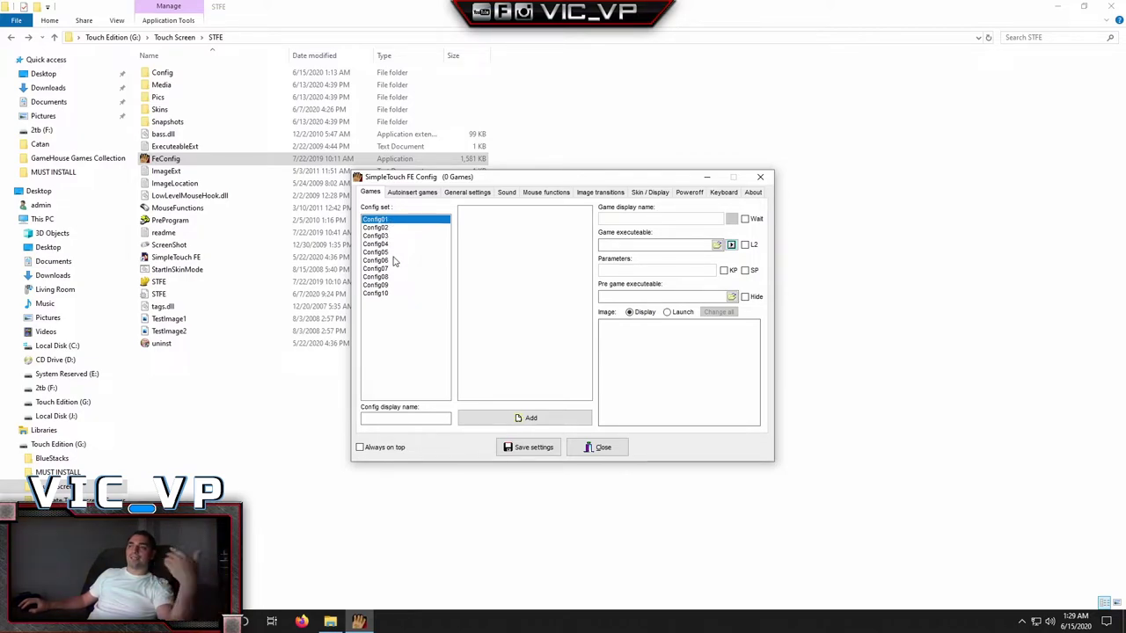
pyautogui.click(411, 192)
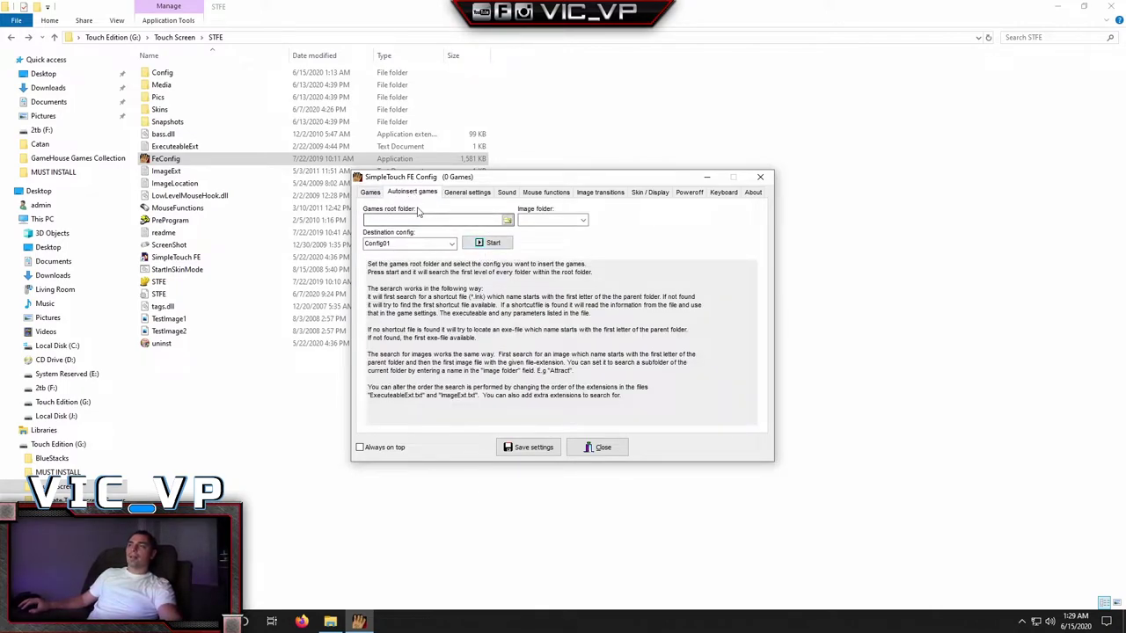
pyautogui.doubleClick(392, 245)
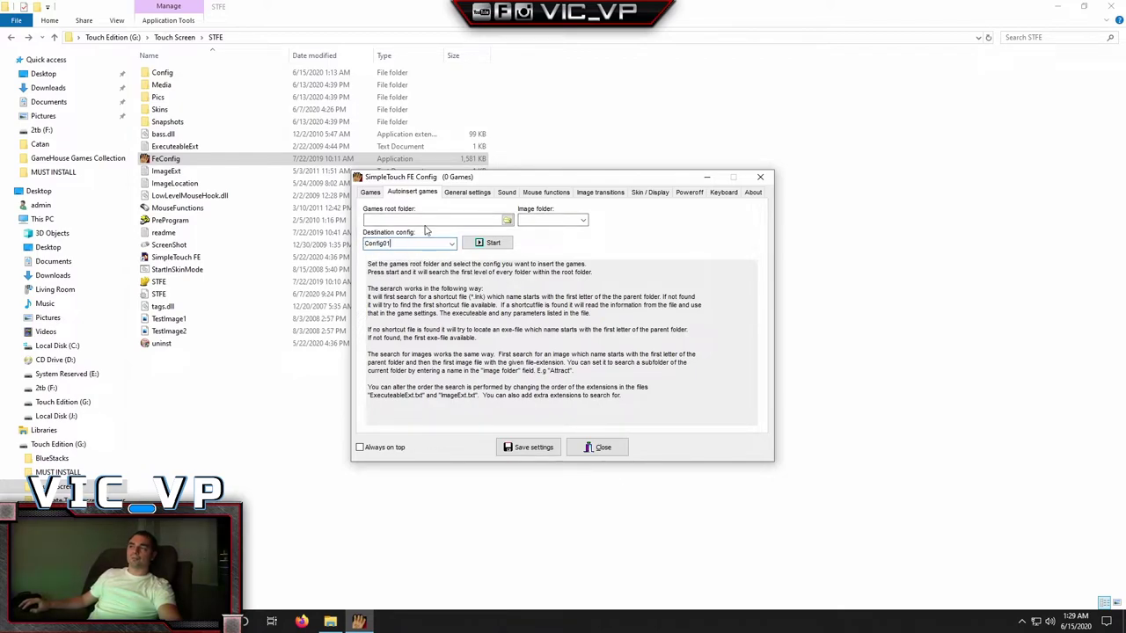
pyautogui.click(508, 220)
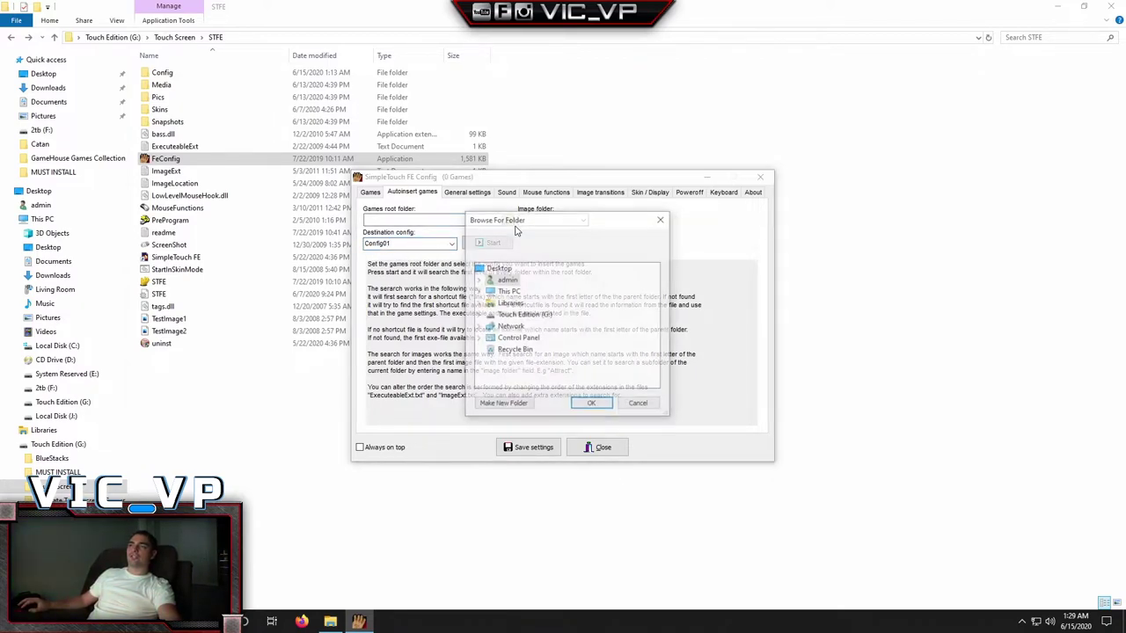
pyautogui.doubleClick(517, 317)
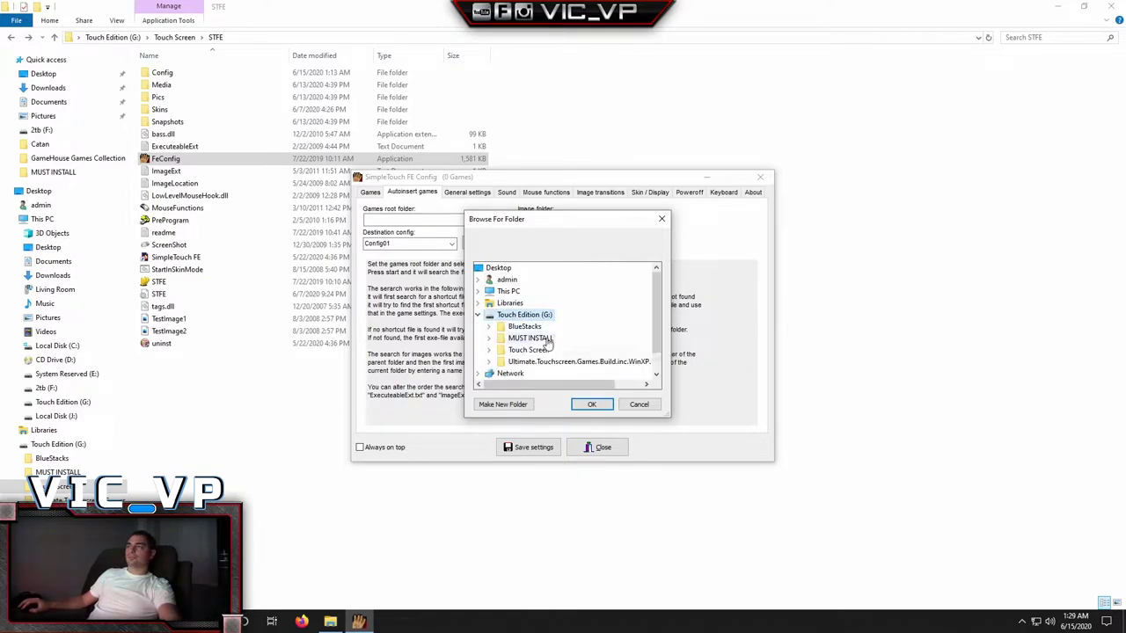
pyautogui.doubleClick(534, 349)
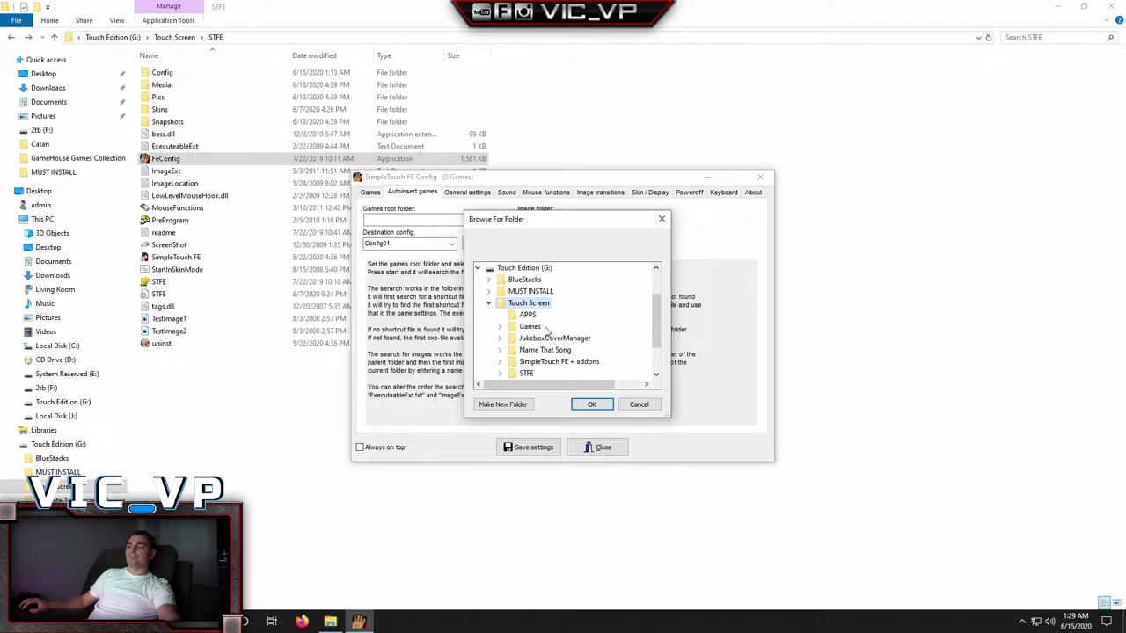
pyautogui.doubleClick(531, 327)
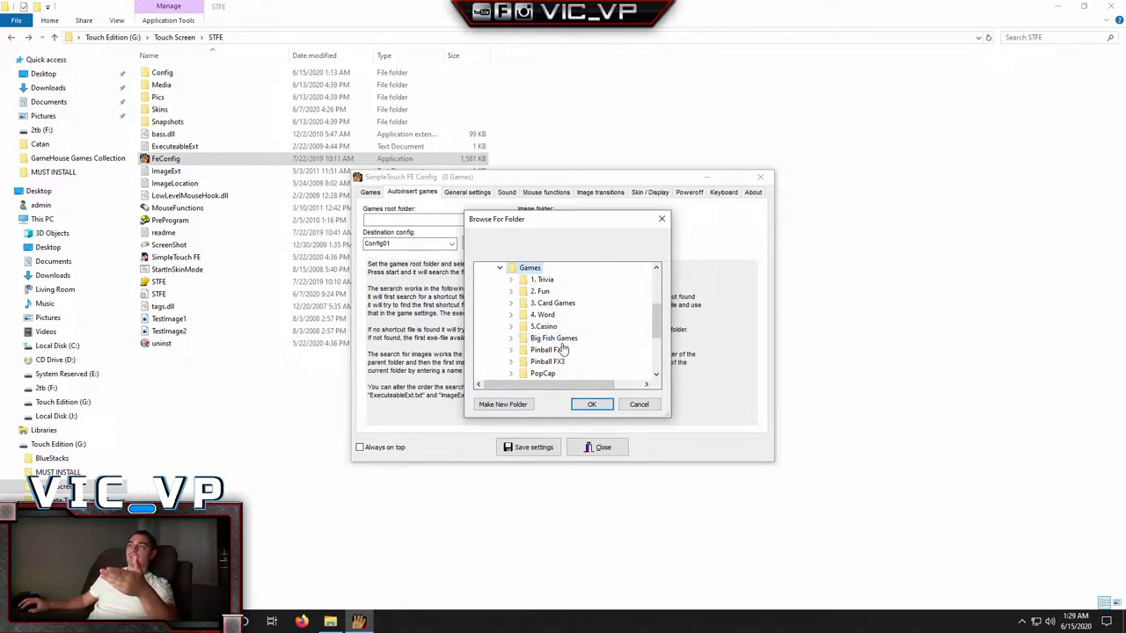
pyautogui.doubleClick(542, 279)
pyautogui.click(593, 405)
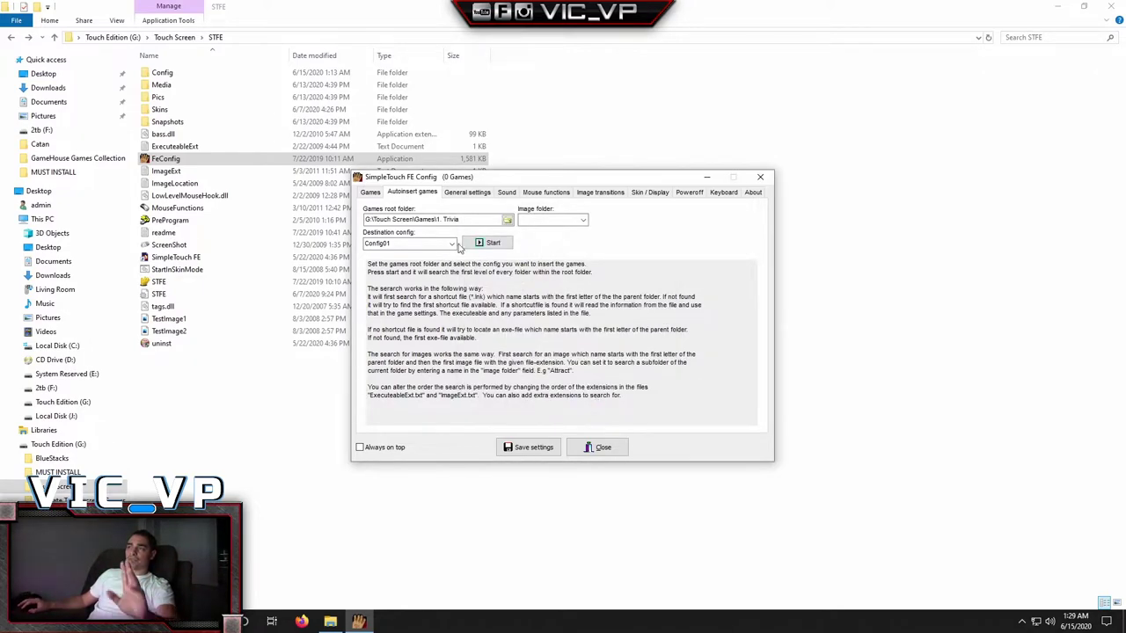
# Step: Set the image folder to Attract and autoinsert the Trivia games into Config01
pyautogui.moveTo(460, 219); pyautogui.dragTo(437, 227)
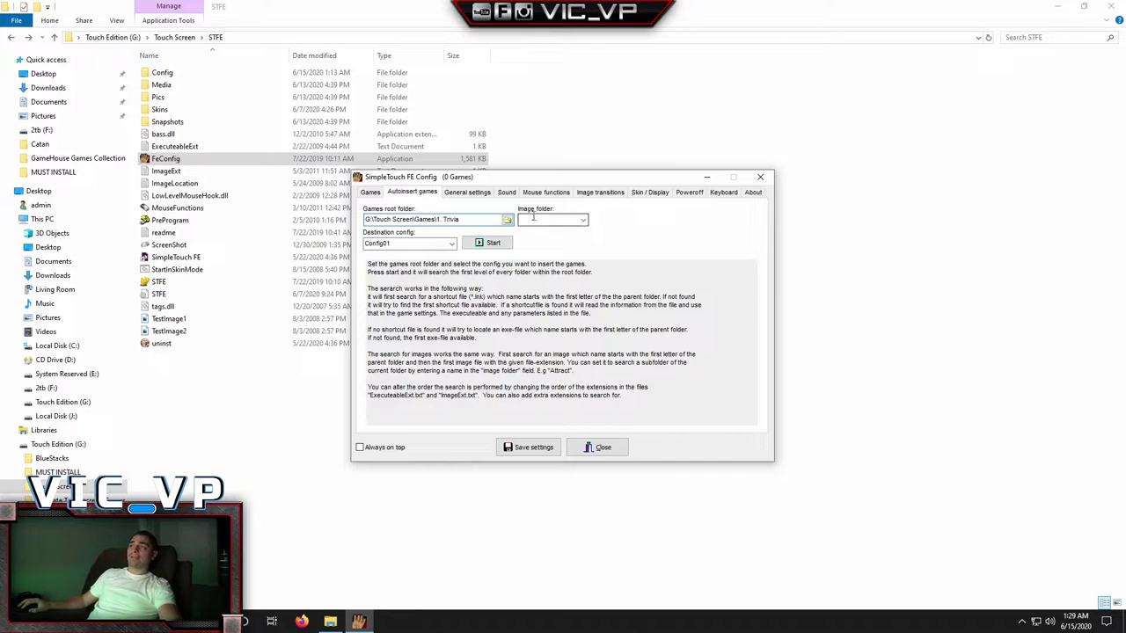
pyautogui.click(582, 220)
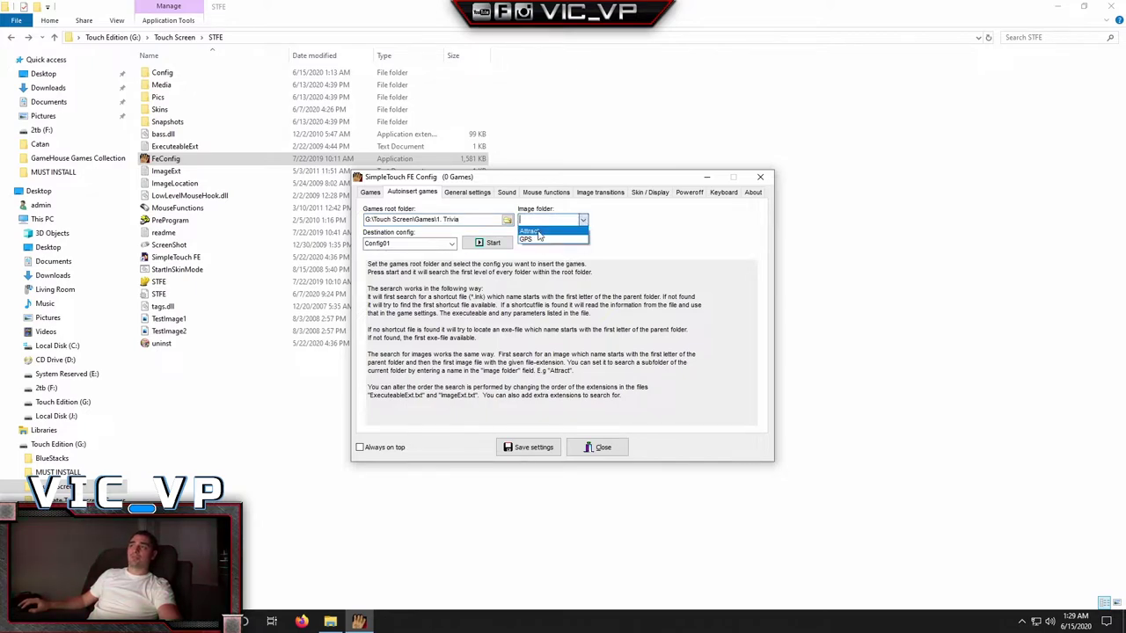
pyautogui.click(536, 232)
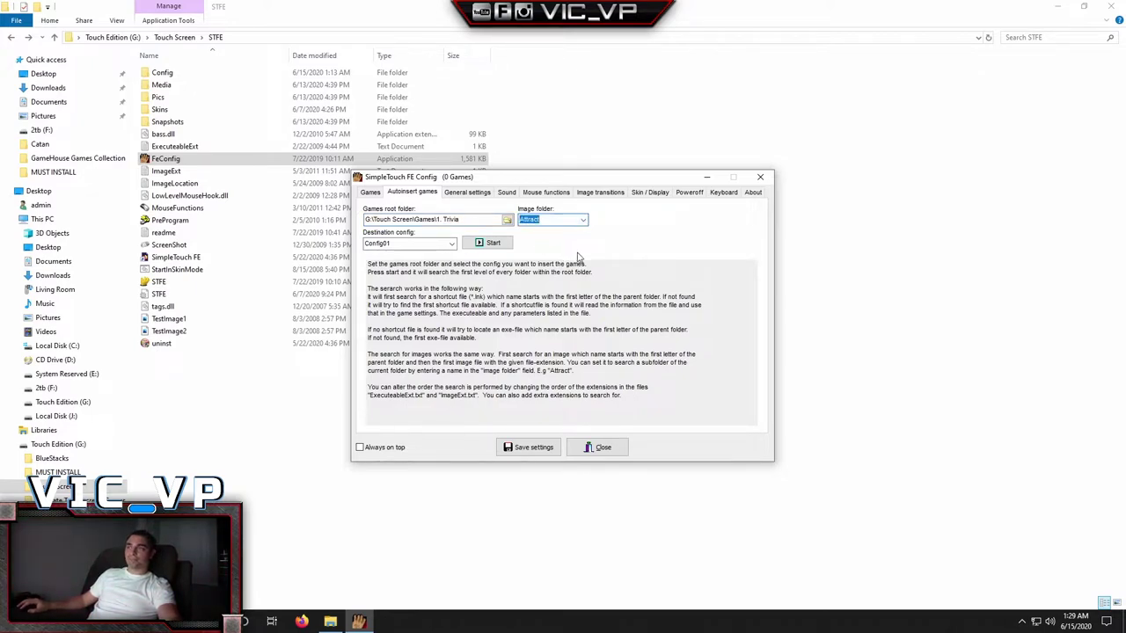
pyautogui.click(440, 243)
pyautogui.click(498, 245)
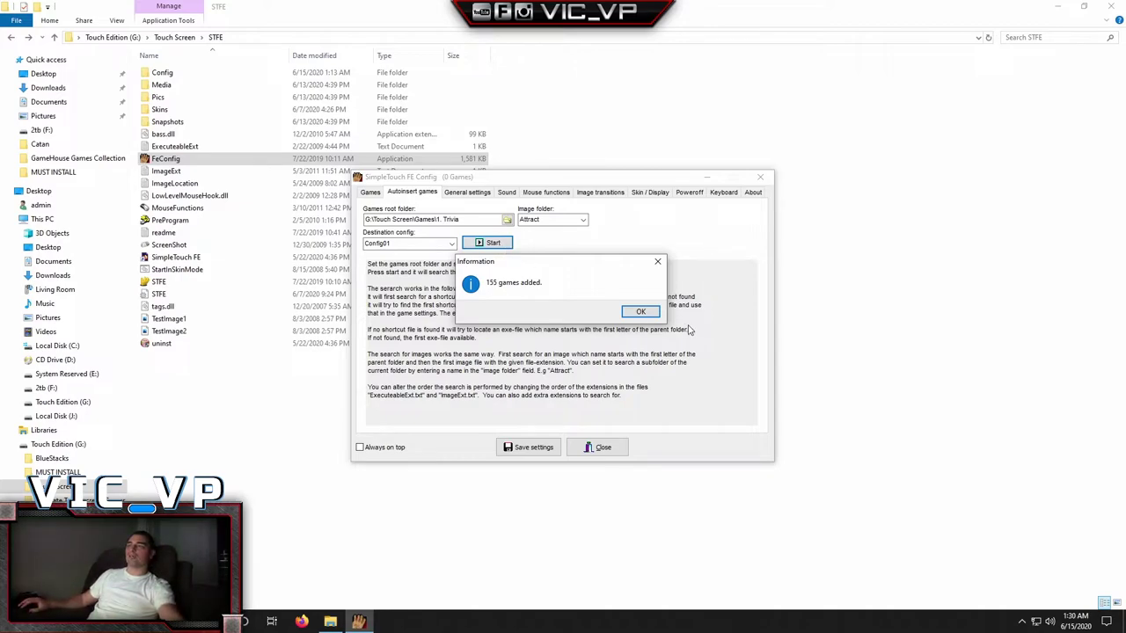
pyautogui.click(641, 313)
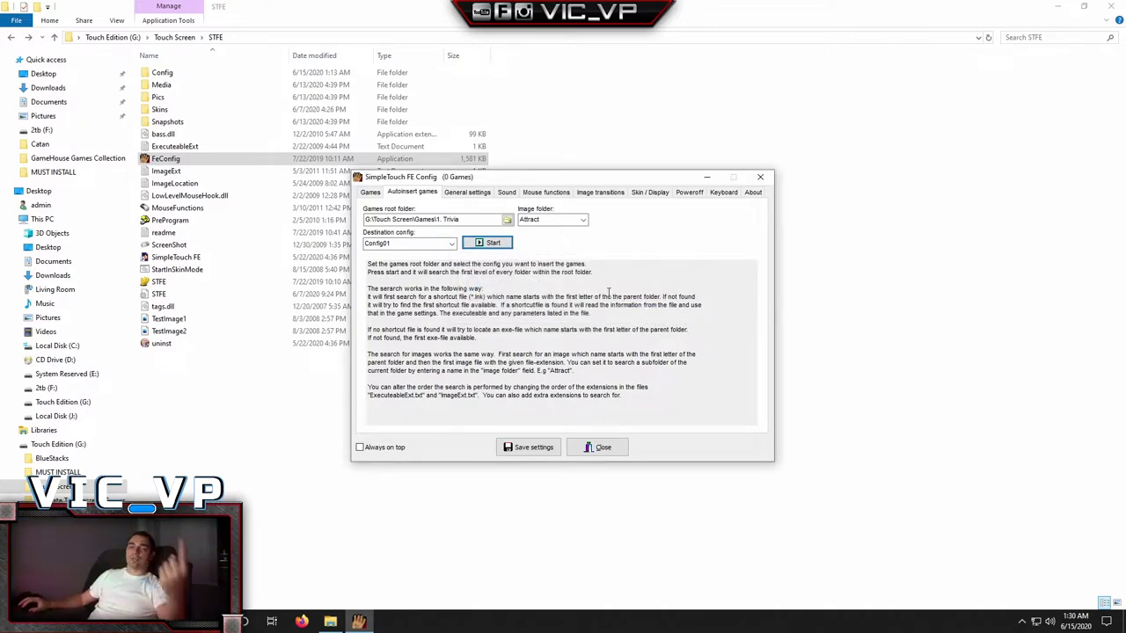
# Step: Set the autoinsert destination to Config02 and the games root folder to G:\Touch Screen\Games\2. Fun
pyautogui.click(452, 245)
pyautogui.click(394, 264)
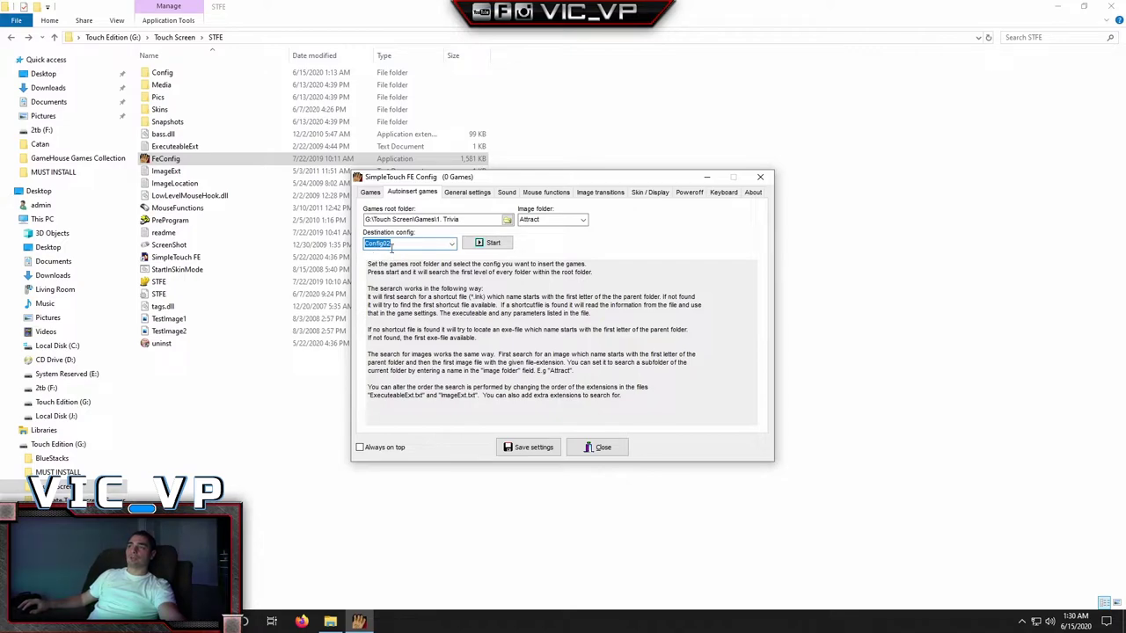
pyautogui.click(507, 219)
pyautogui.scroll(1, 616, 311)
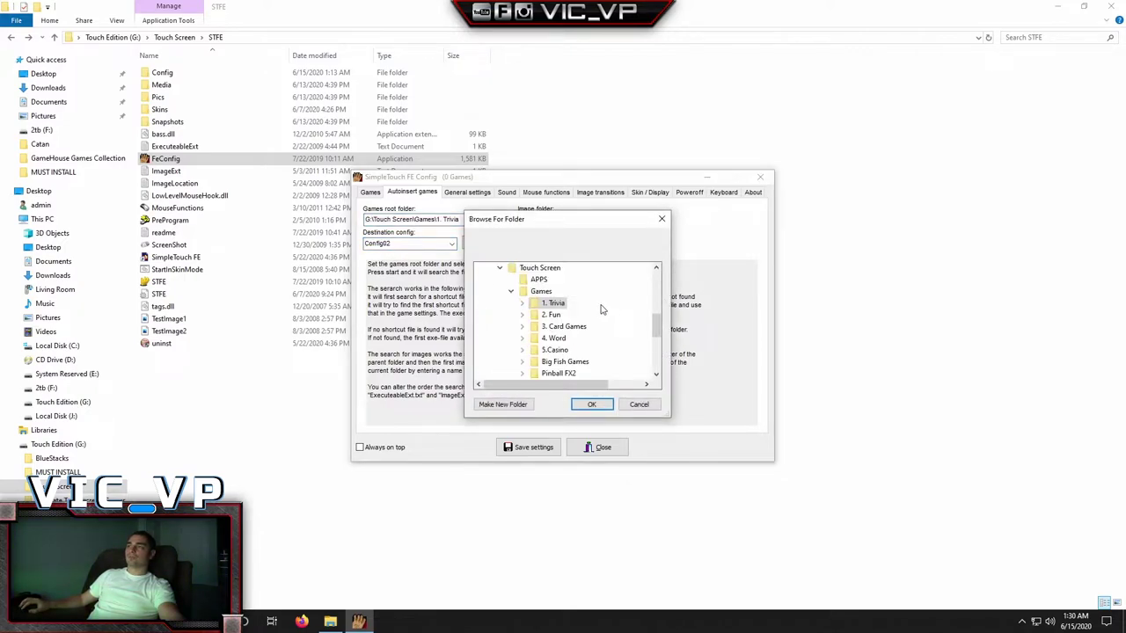
pyautogui.doubleClick(552, 315)
pyautogui.click(591, 404)
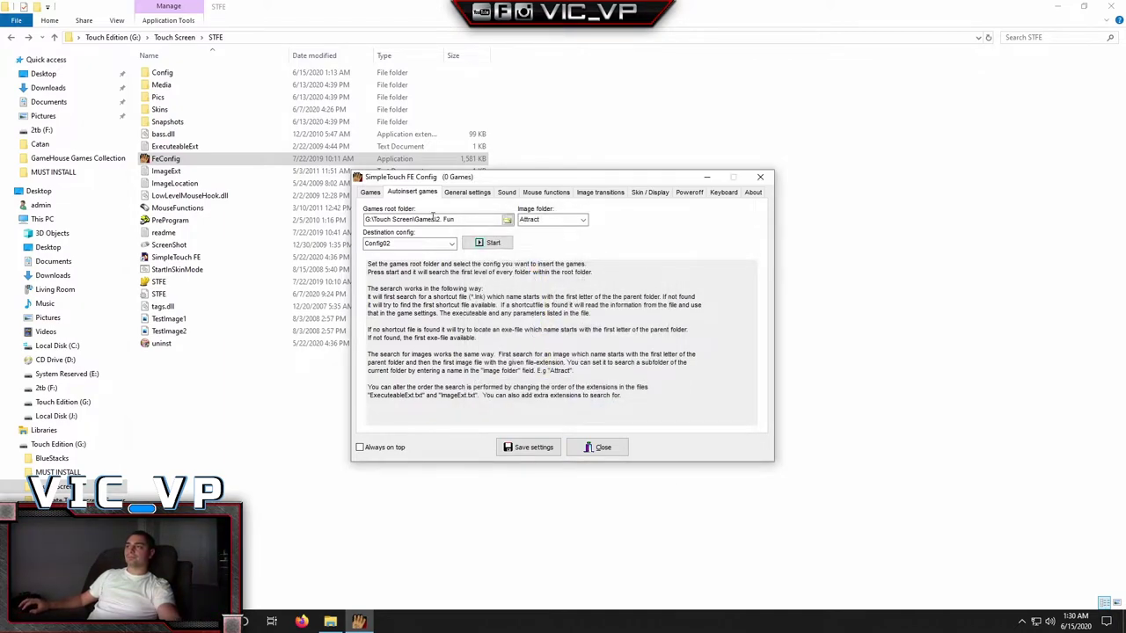
# Step: Autoinsert the Fun games into Config02 and the games from G:\Touch Screen\Games\3. Card Games into Config03
pyautogui.click(492, 243)
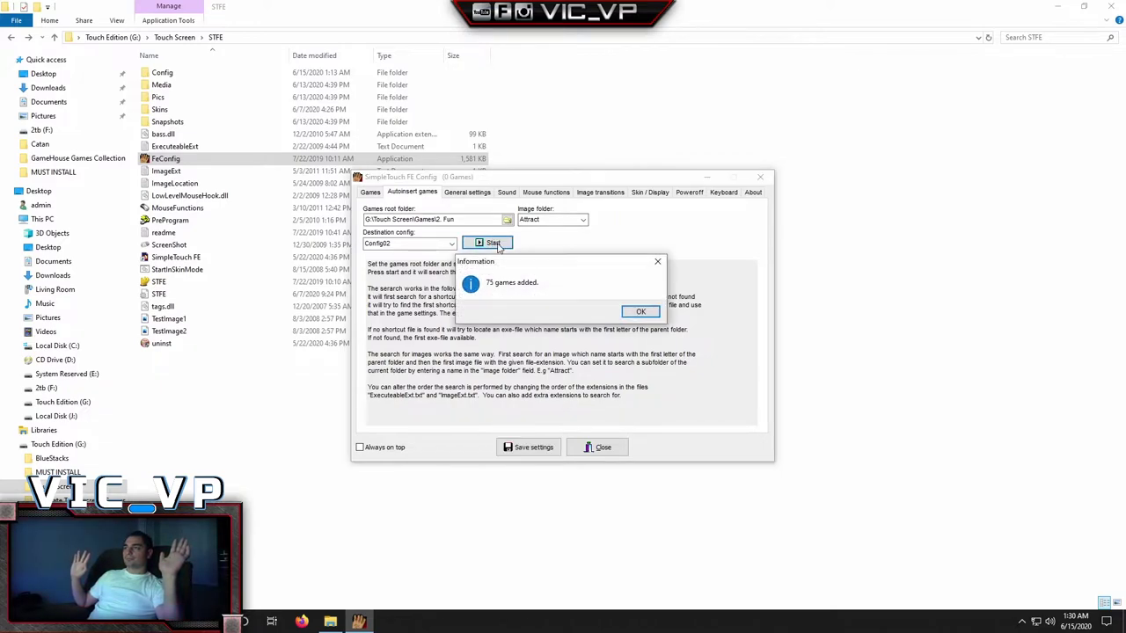
pyautogui.click(639, 311)
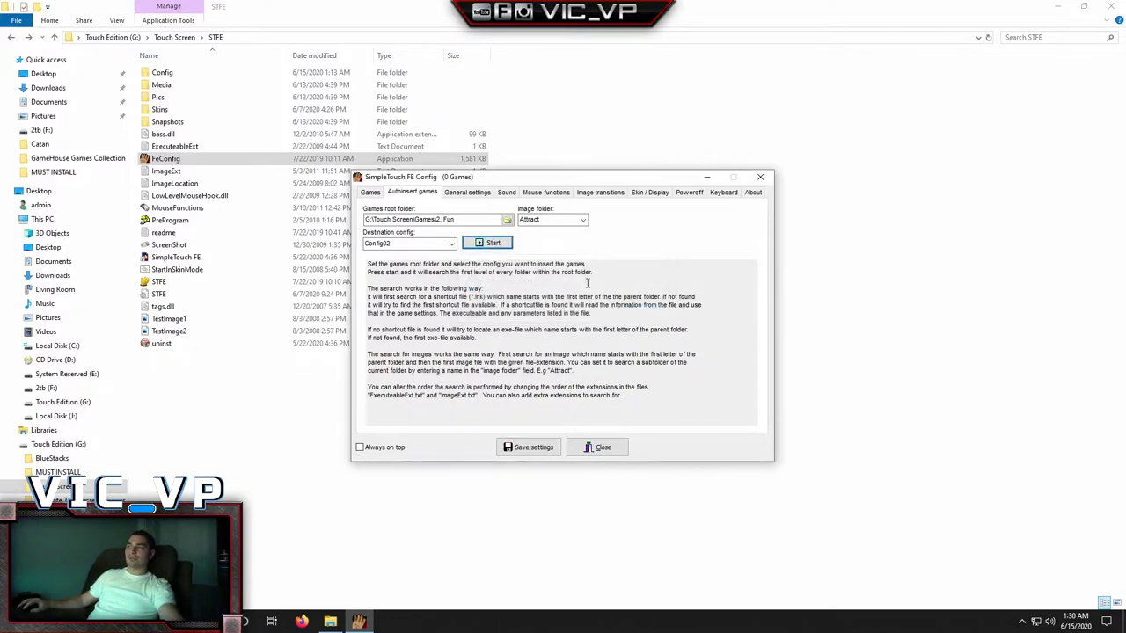
pyautogui.click(451, 244)
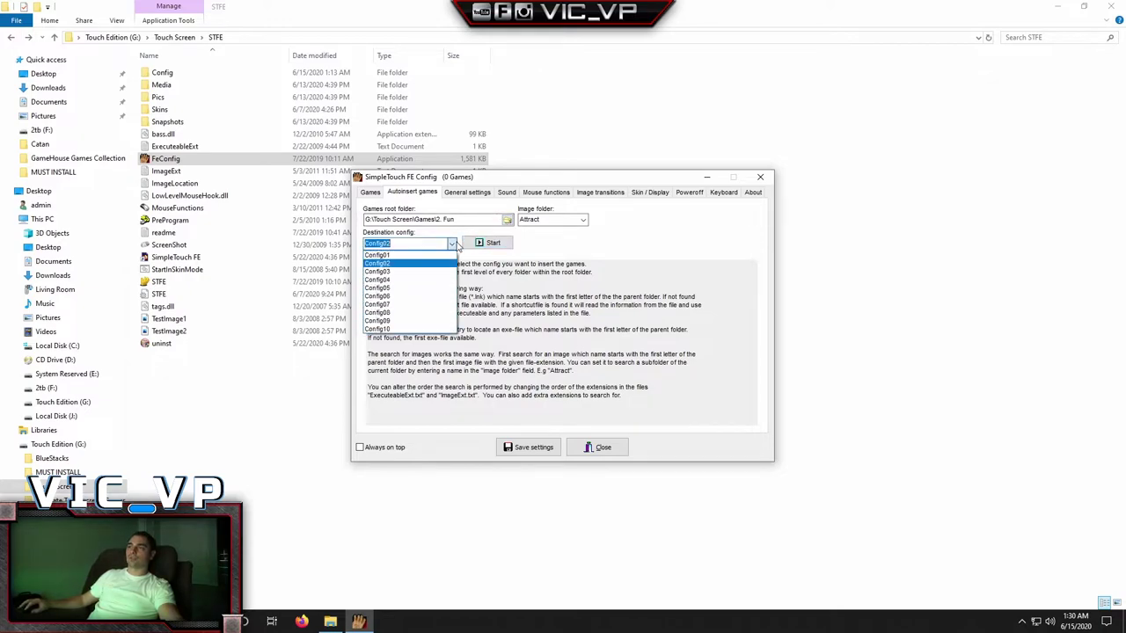
pyautogui.click(401, 270)
pyautogui.click(506, 221)
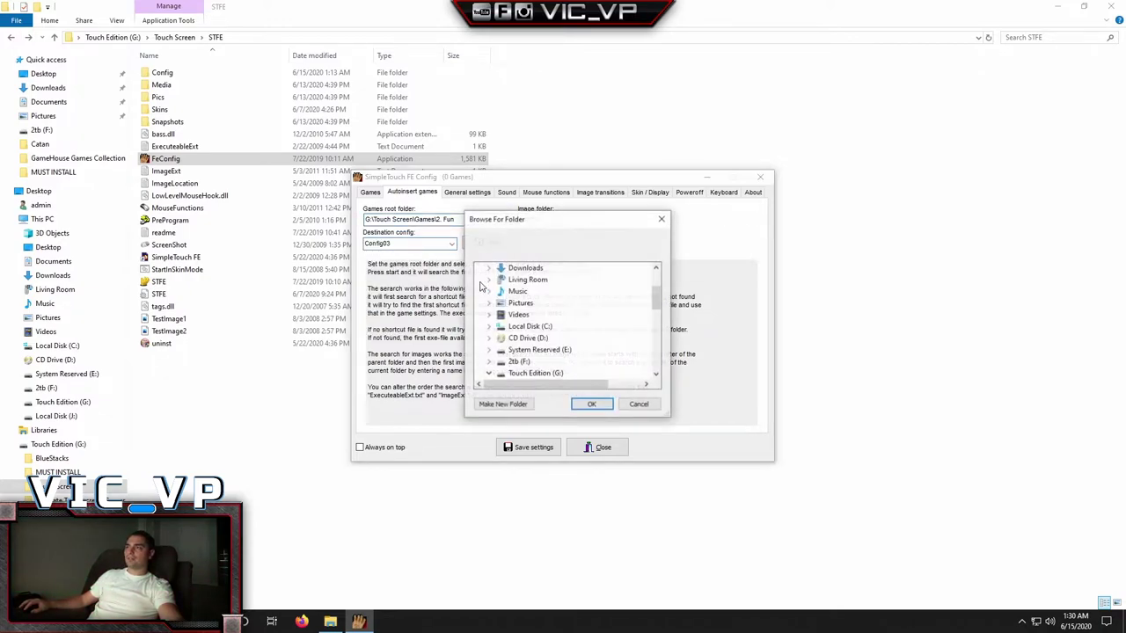
pyautogui.scroll(-4, 558, 331)
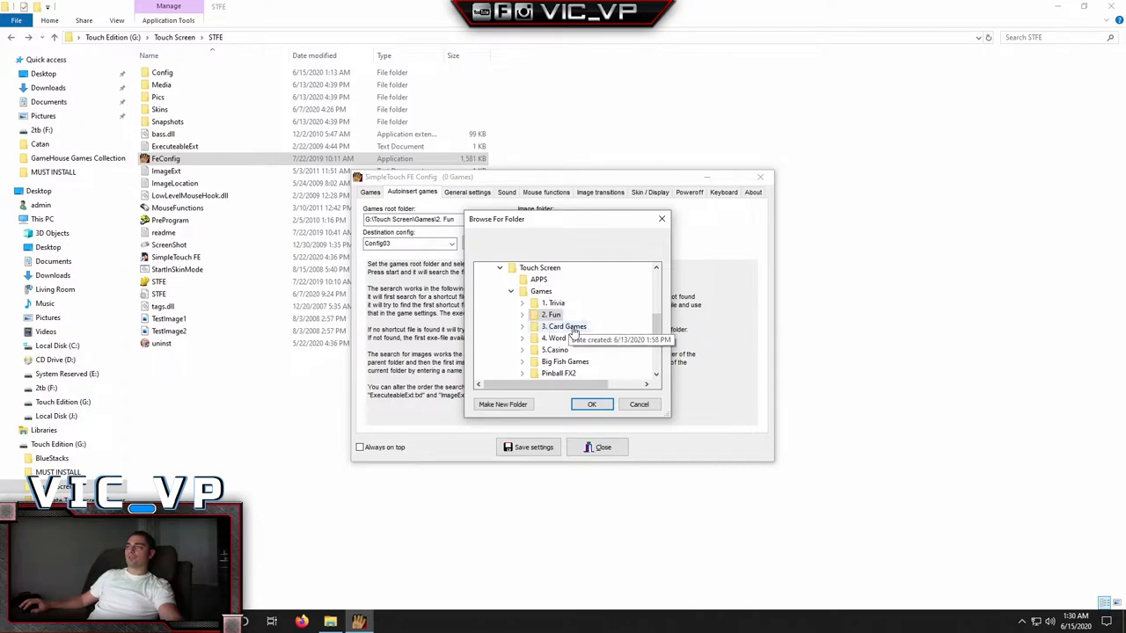
pyautogui.click(567, 327)
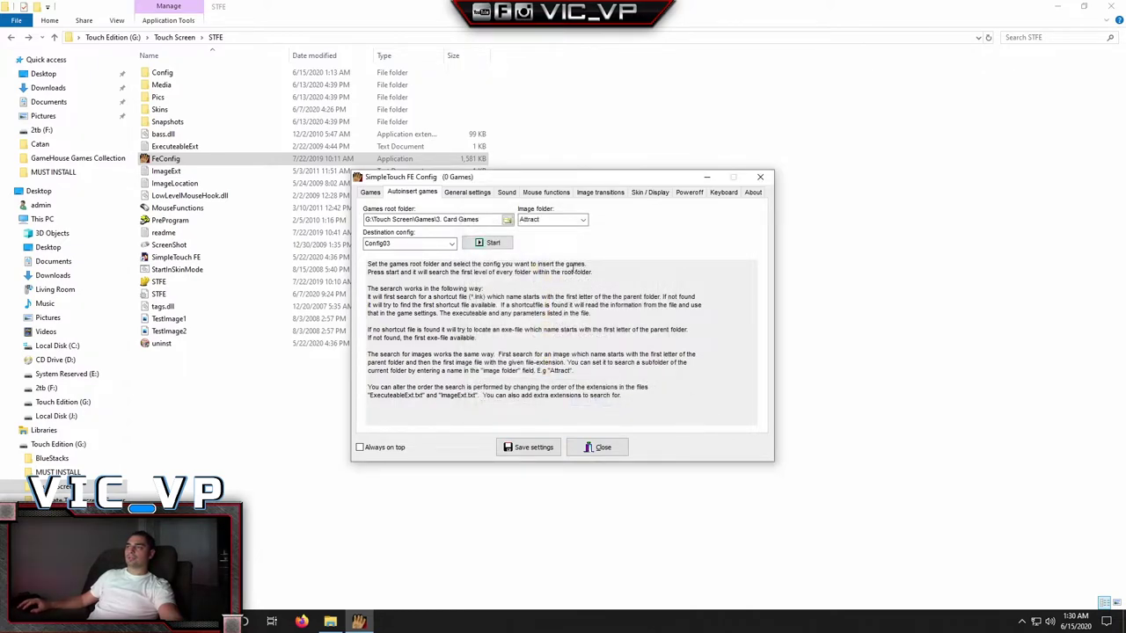
pyautogui.click(494, 243)
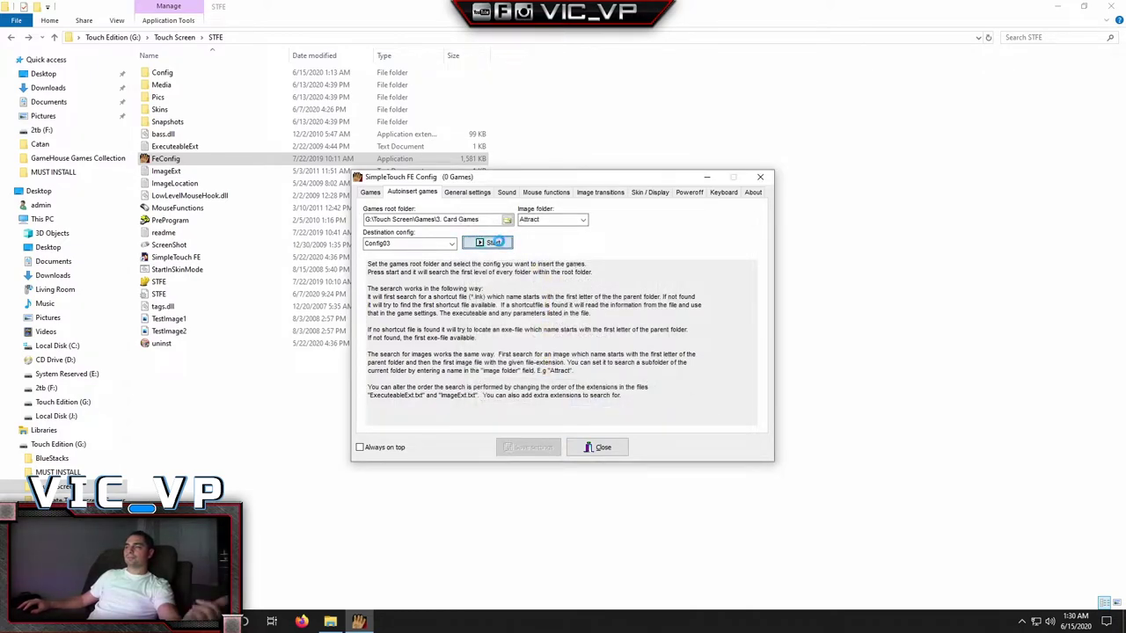
pyautogui.click(630, 312)
# Step: Autoinsert the games from G:\Touch Screen\Games\4. Word into Config04
pyautogui.click(451, 244)
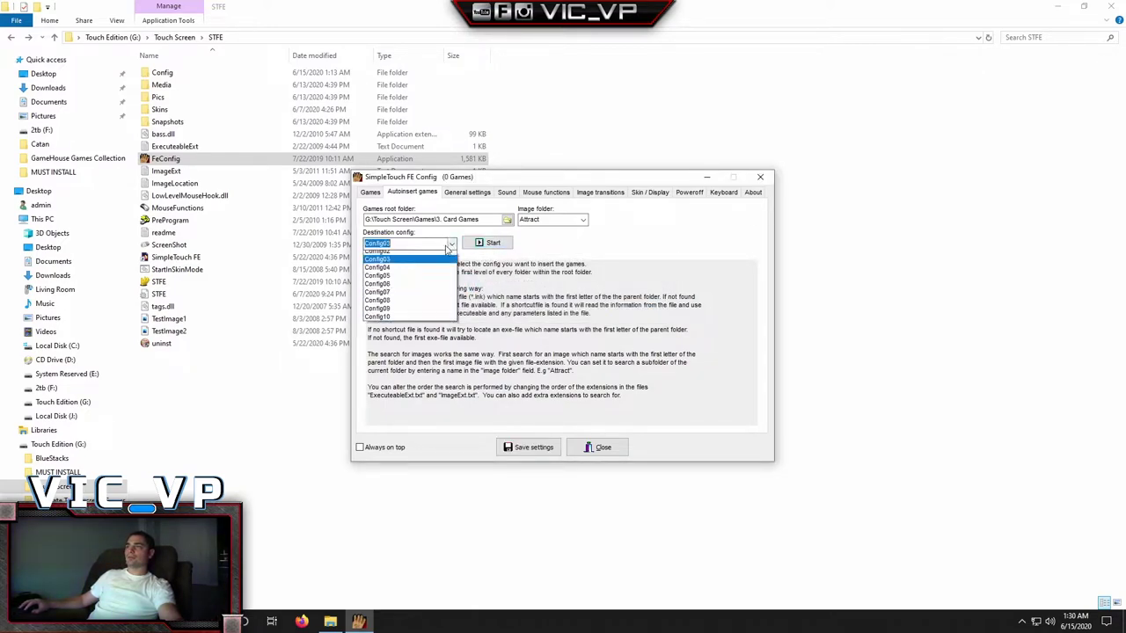
pyautogui.click(409, 282)
pyautogui.click(508, 220)
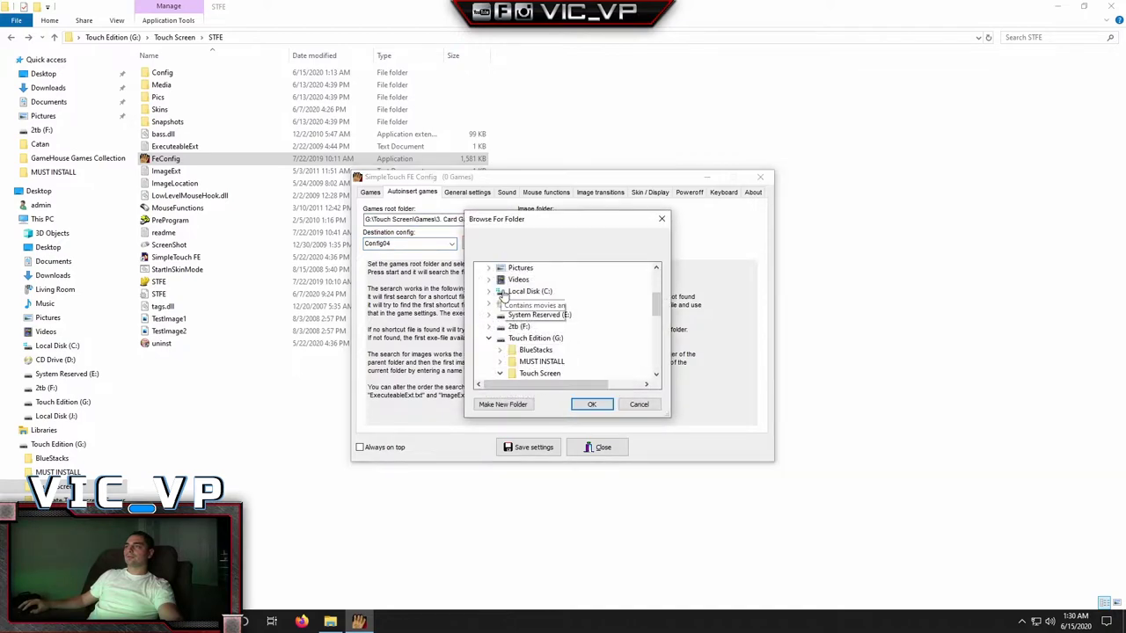
pyautogui.click(554, 339)
pyautogui.click(591, 404)
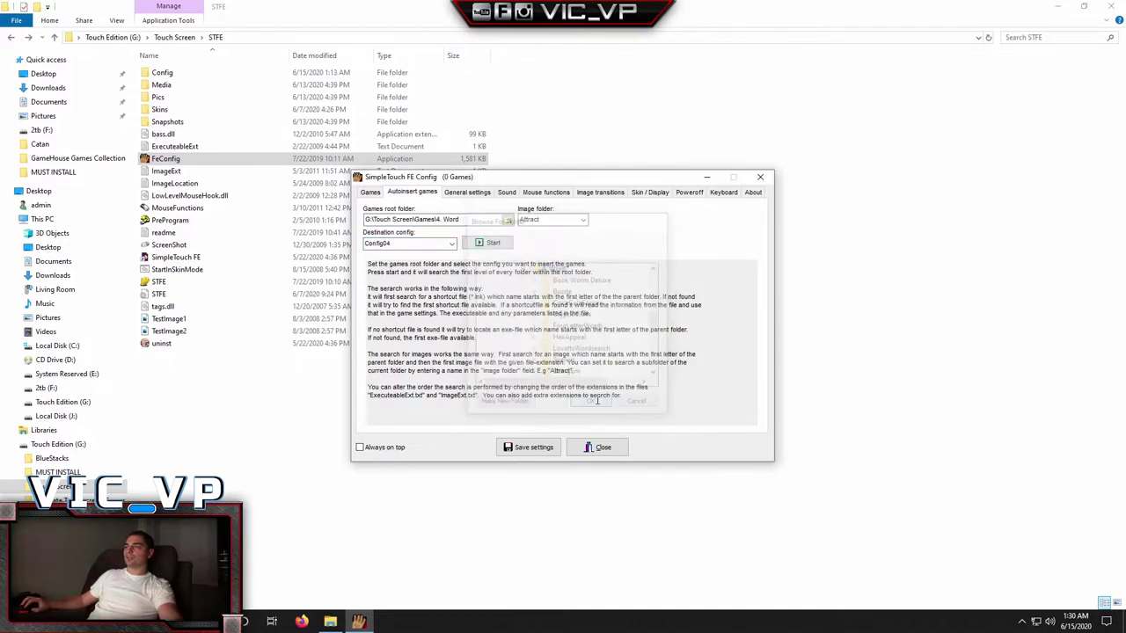
pyautogui.click(485, 244)
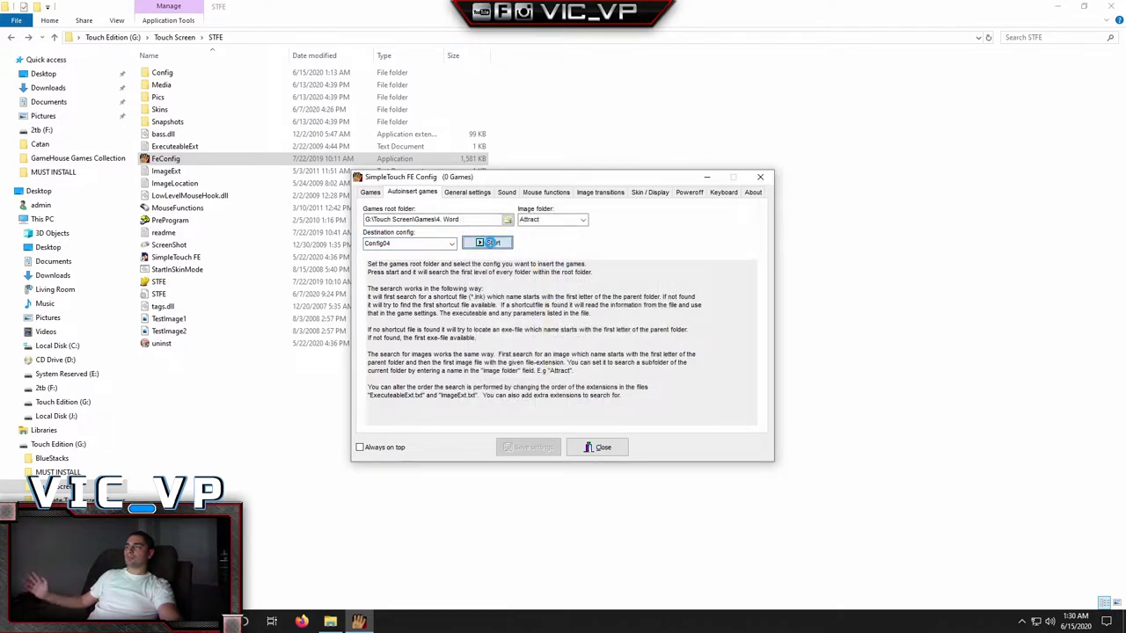
pyautogui.click(640, 312)
# Step: Autoinsert the games from G:\Touch Screen\Games\5.Casino into Config05
pyautogui.click(409, 244)
pyautogui.click(411, 293)
pyautogui.click(508, 220)
pyautogui.scroll(-2, 619, 326)
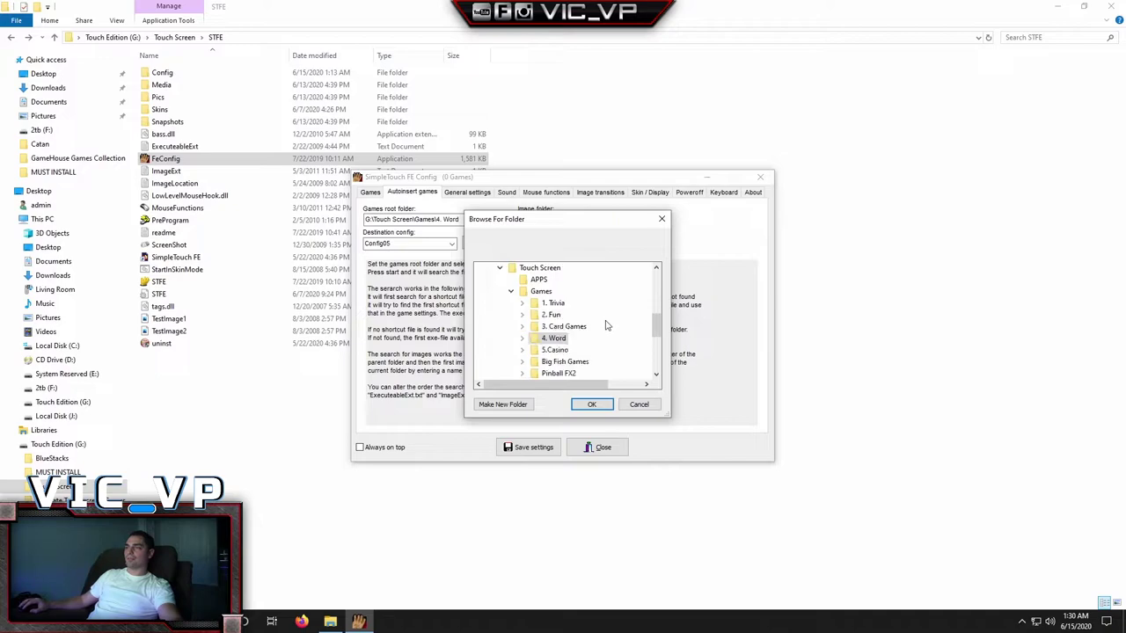
pyautogui.click(571, 348)
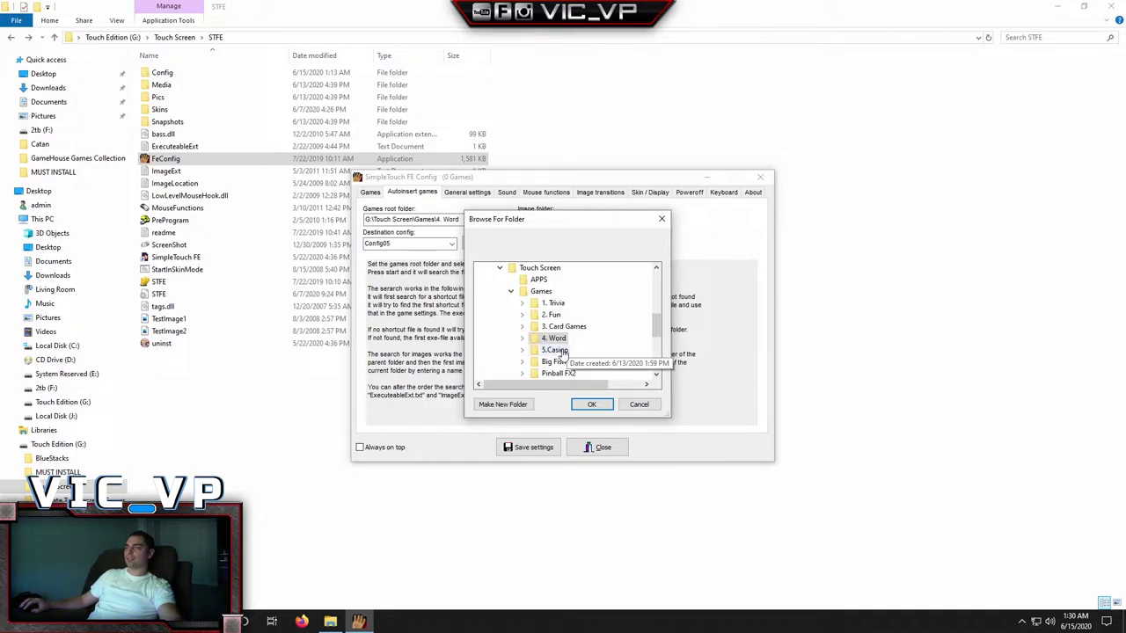
pyautogui.click(591, 403)
pyautogui.click(487, 243)
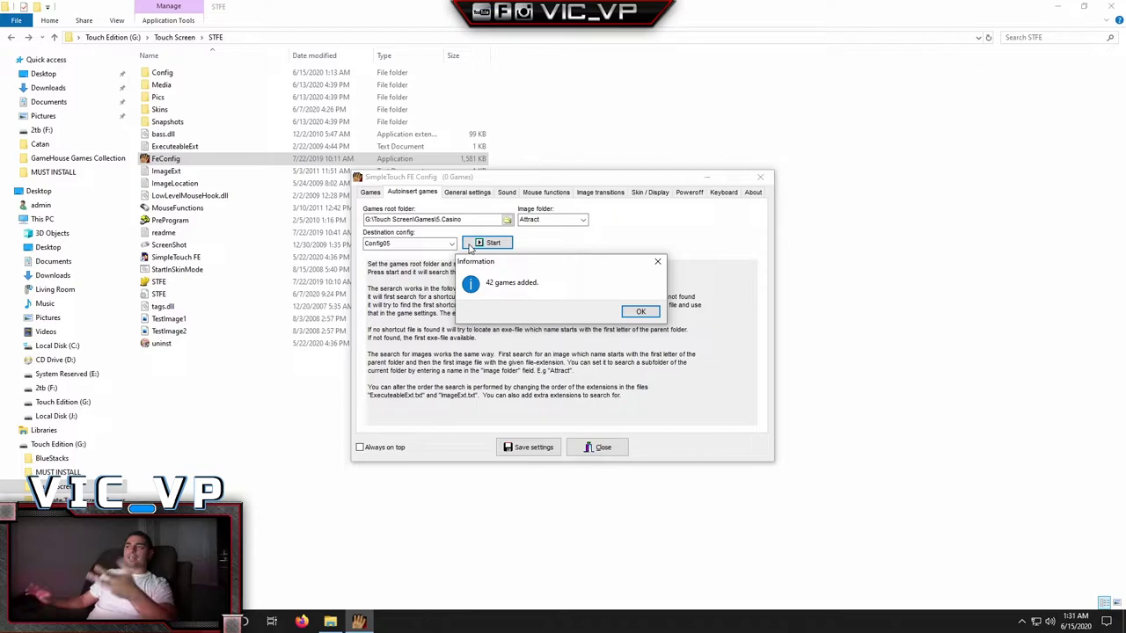
pyautogui.click(640, 307)
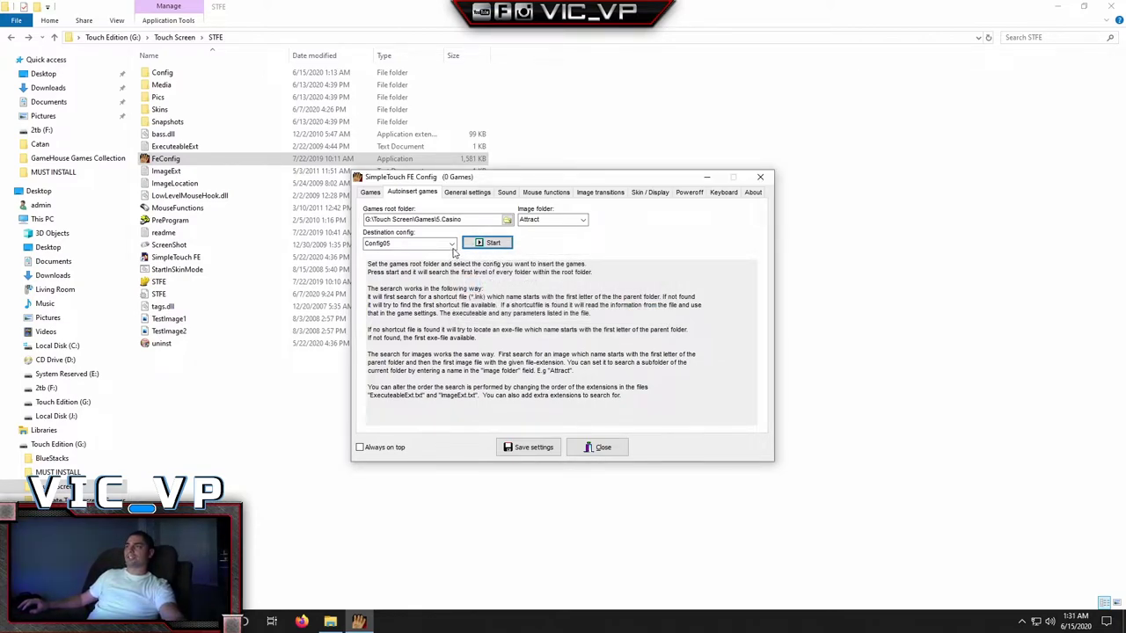
# Step: Autoinsert the games from G:\Touch Screen\Games\Big Fish Games into Config06
pyautogui.click(450, 243)
pyautogui.click(402, 297)
pyautogui.click(507, 219)
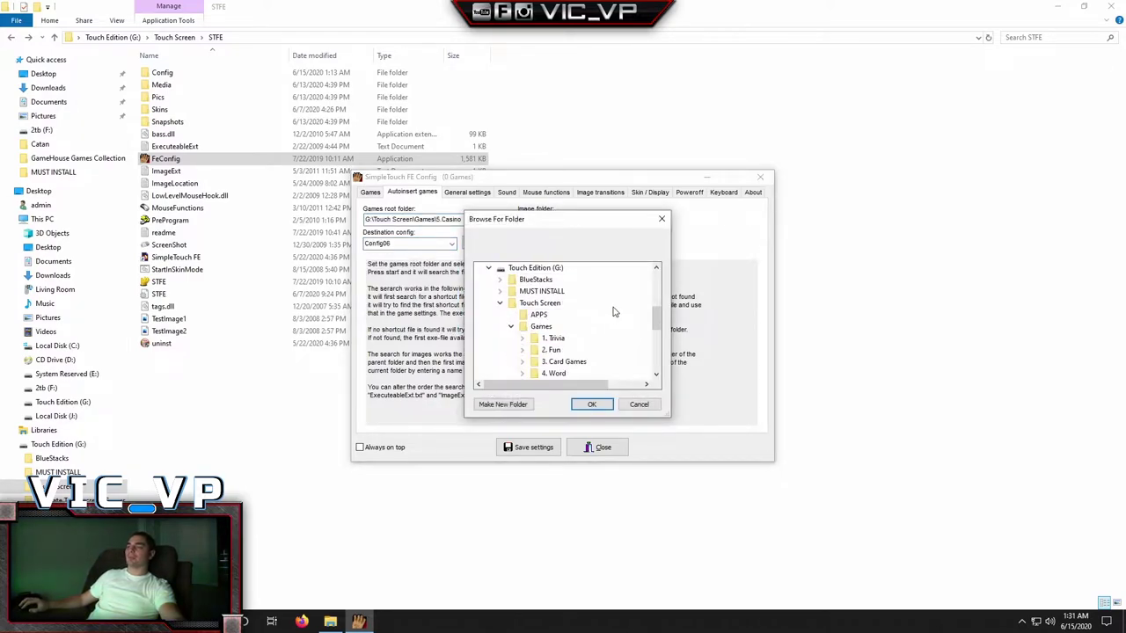
pyautogui.doubleClick(567, 327)
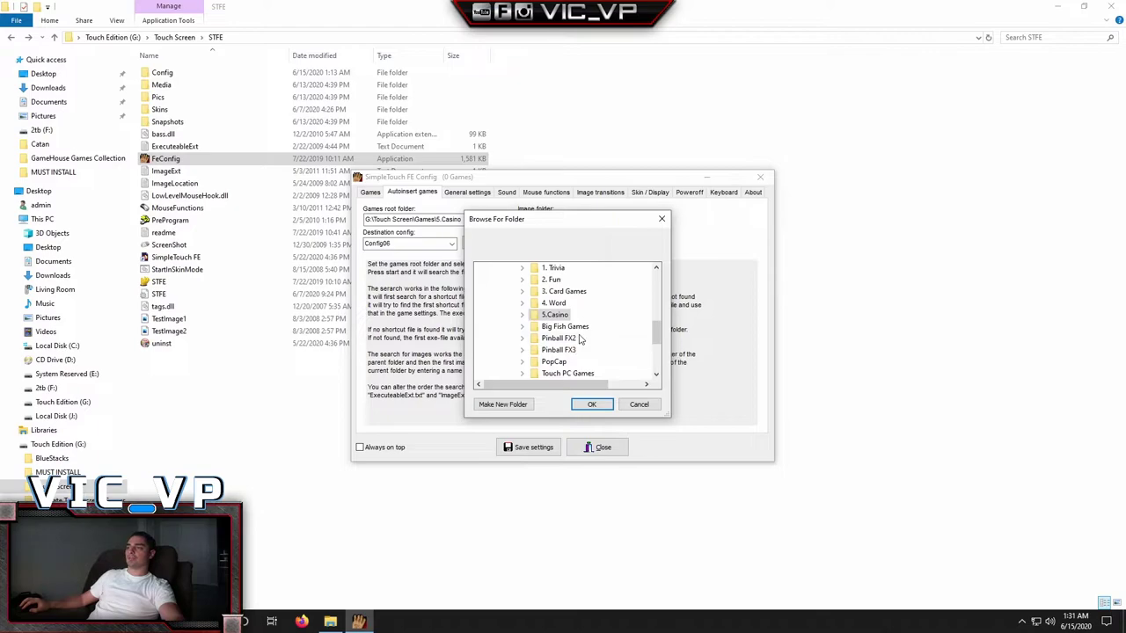
pyautogui.click(590, 403)
pyautogui.click(489, 244)
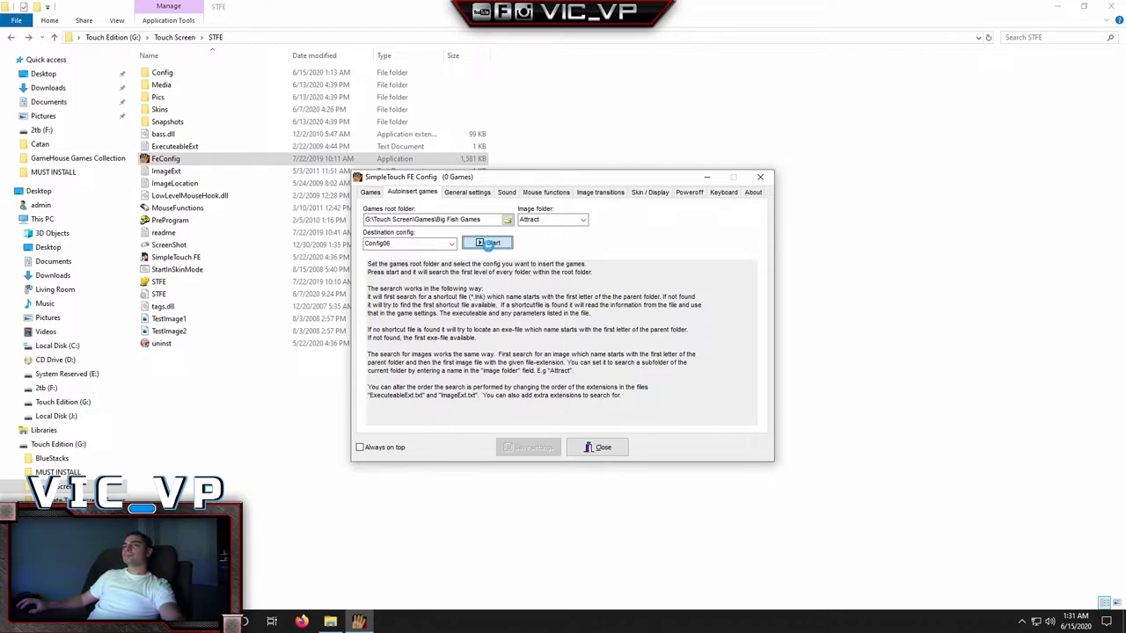
# Step: Check the order of the game categories in the STFE front end and return to the FeConfig window
pyautogui.doubleClick(167, 282)
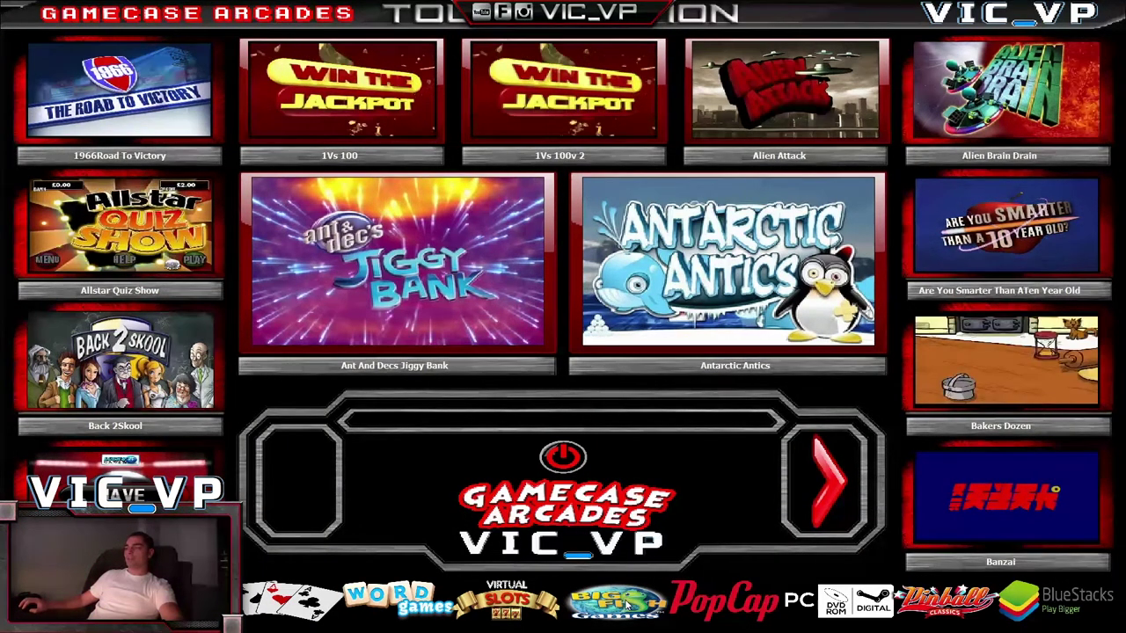
pyautogui.press('Escape')
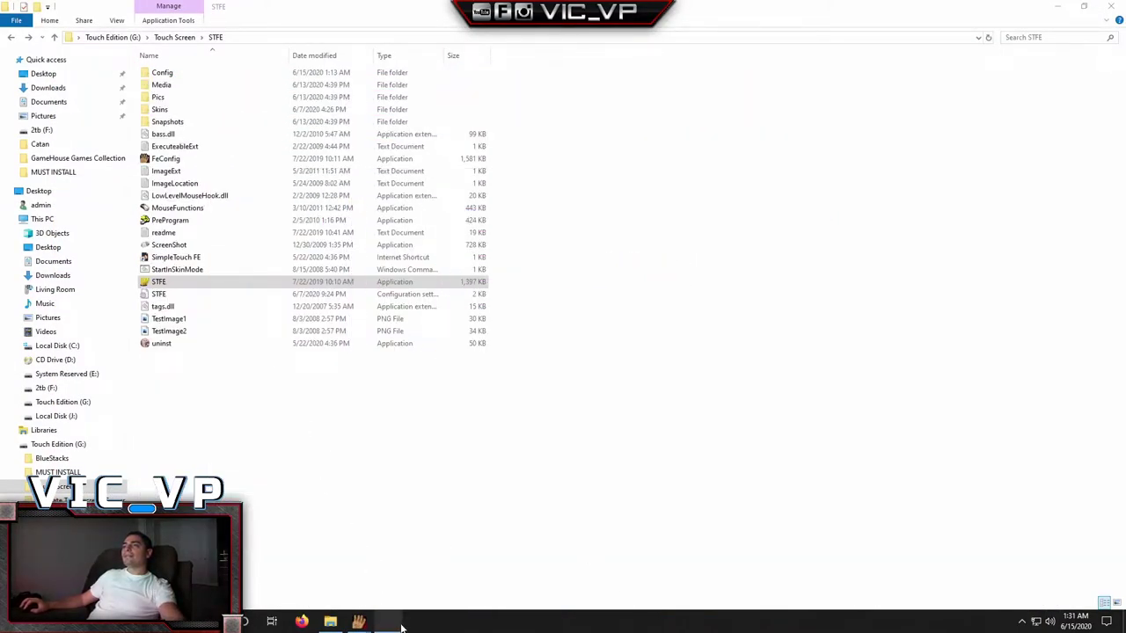
pyautogui.moveTo(361, 621)
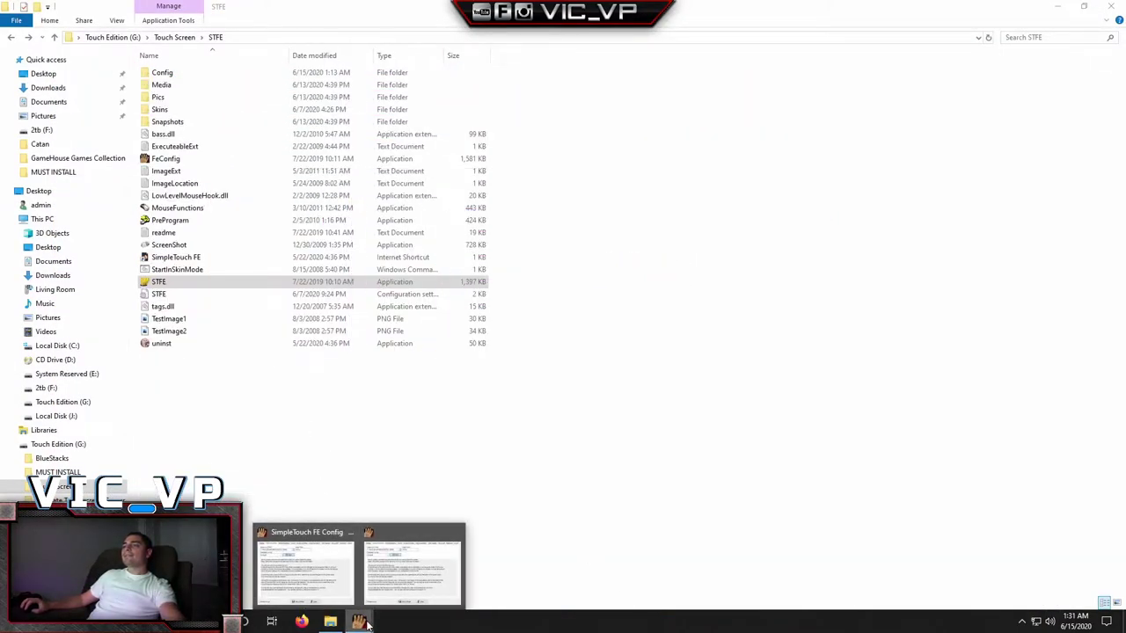
pyautogui.click(414, 591)
pyautogui.click(640, 311)
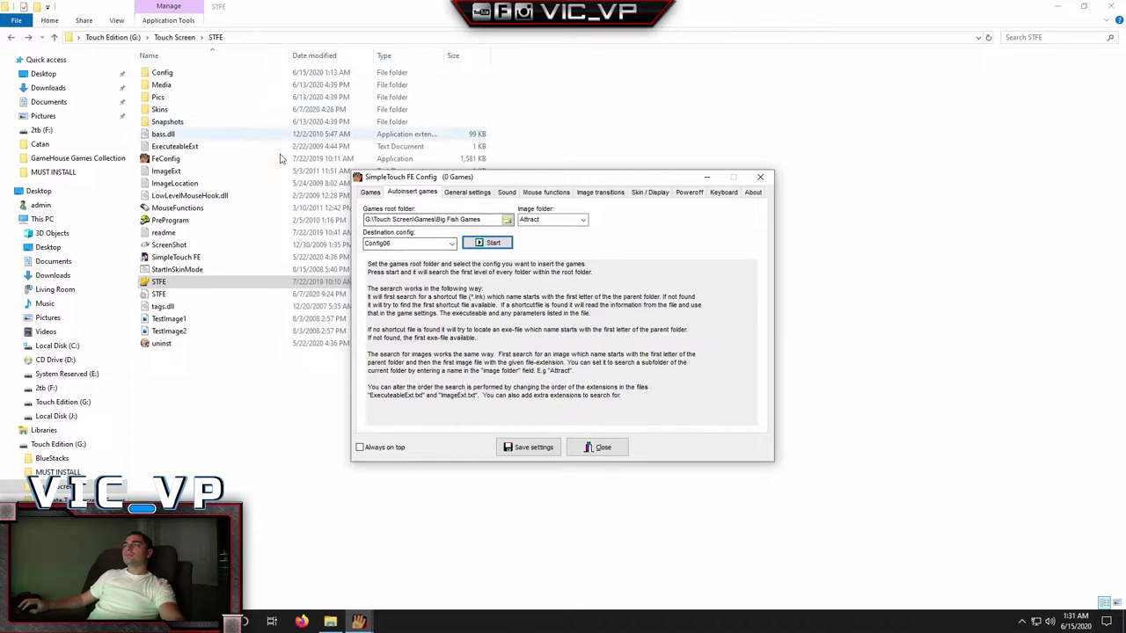
# Step: Autoinsert the games from G:\Touch Screen\Games\PopCap into Config07
pyautogui.click(409, 244)
pyautogui.click(395, 306)
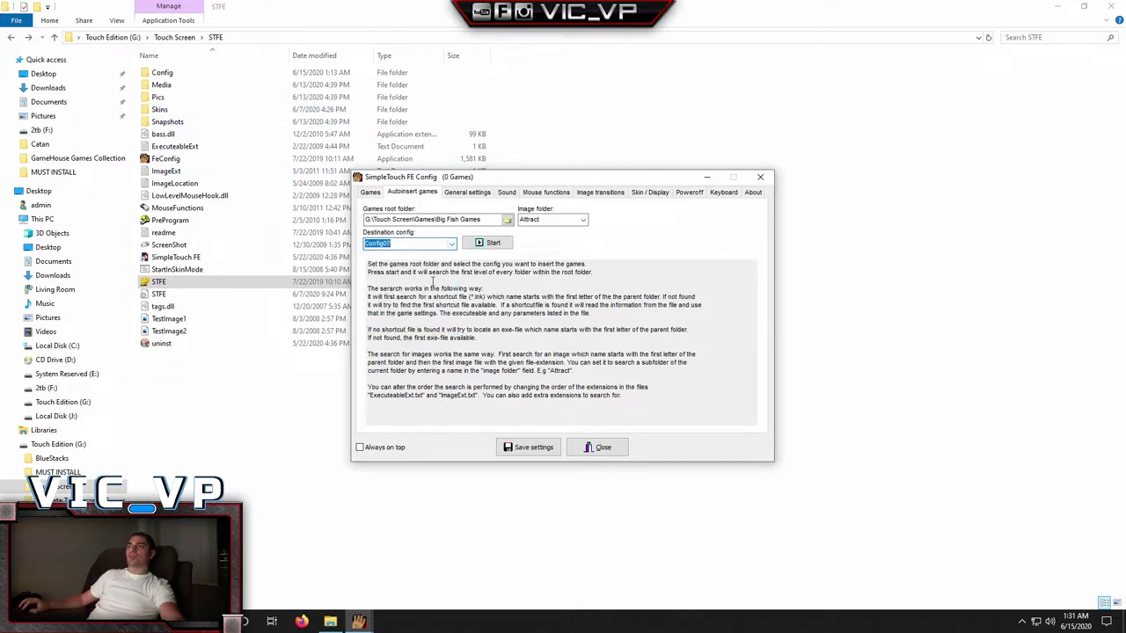
pyautogui.click(508, 219)
pyautogui.scroll(-2, 615, 339)
pyautogui.click(554, 326)
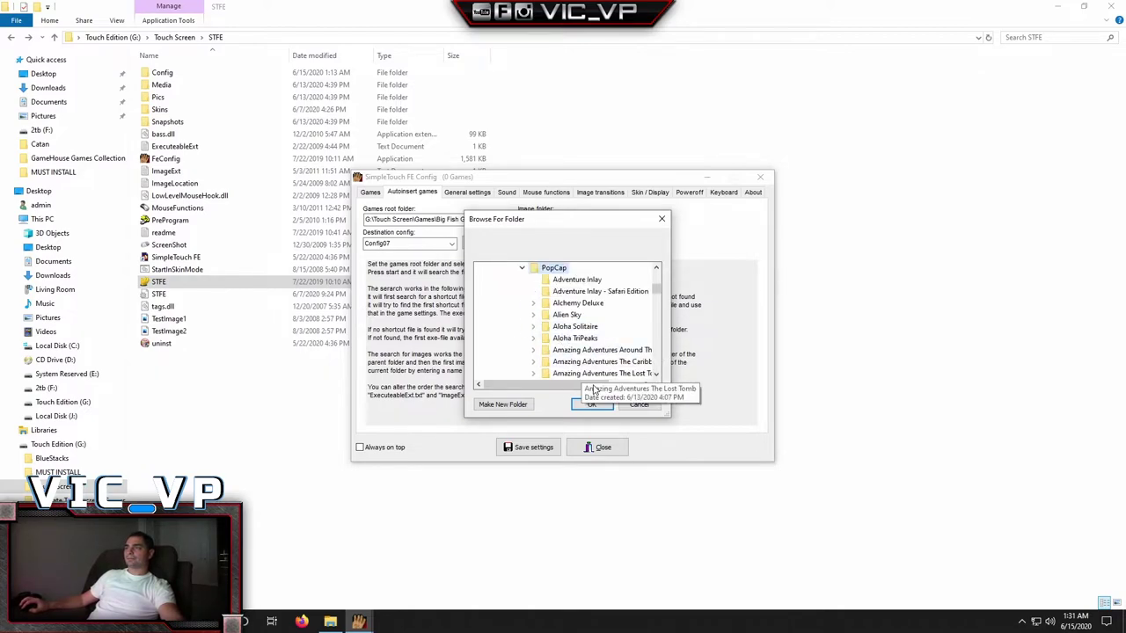
pyautogui.click(592, 404)
pyautogui.click(491, 247)
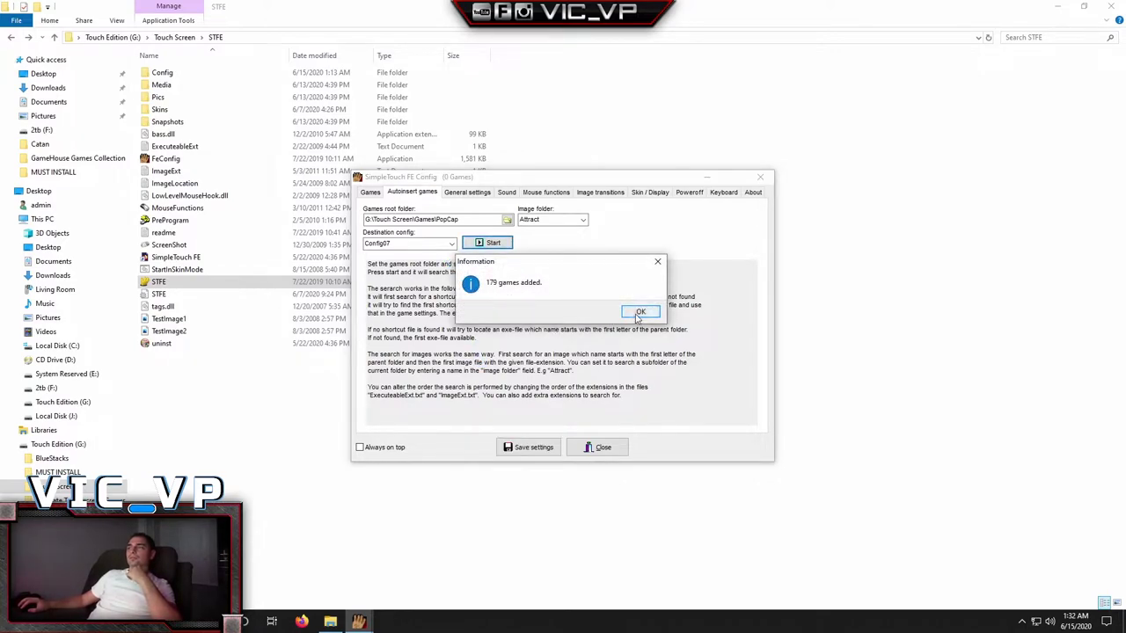
pyautogui.click(641, 311)
# Step: Open the STFE front end to see which category follows PopCap, and go back to FeConfig
pyautogui.click(171, 160)
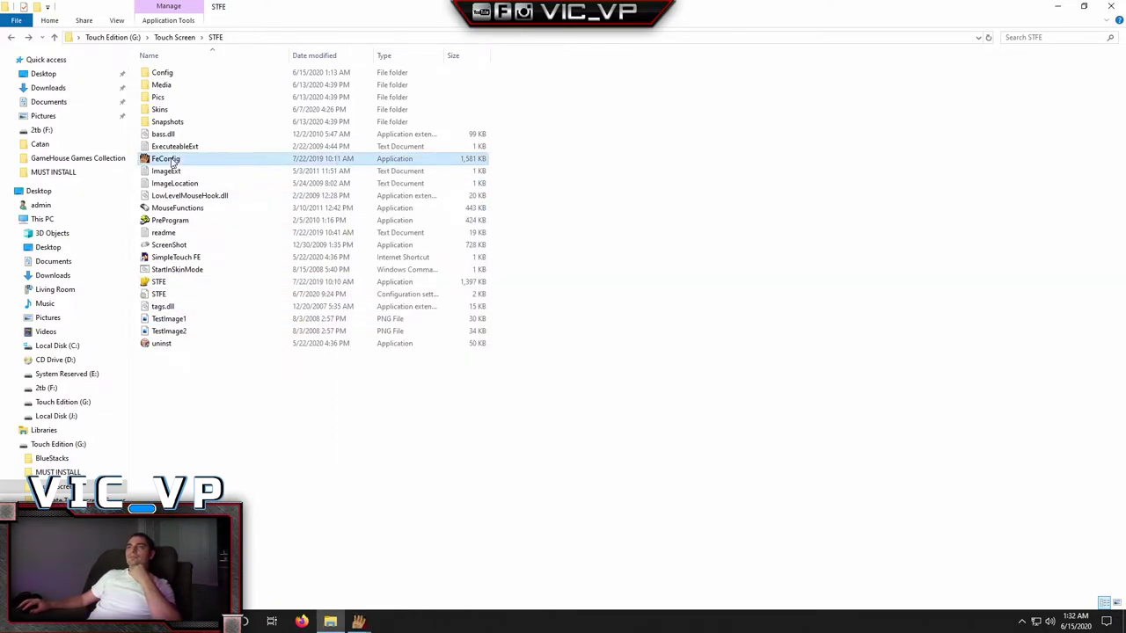
pyautogui.doubleClick(177, 281)
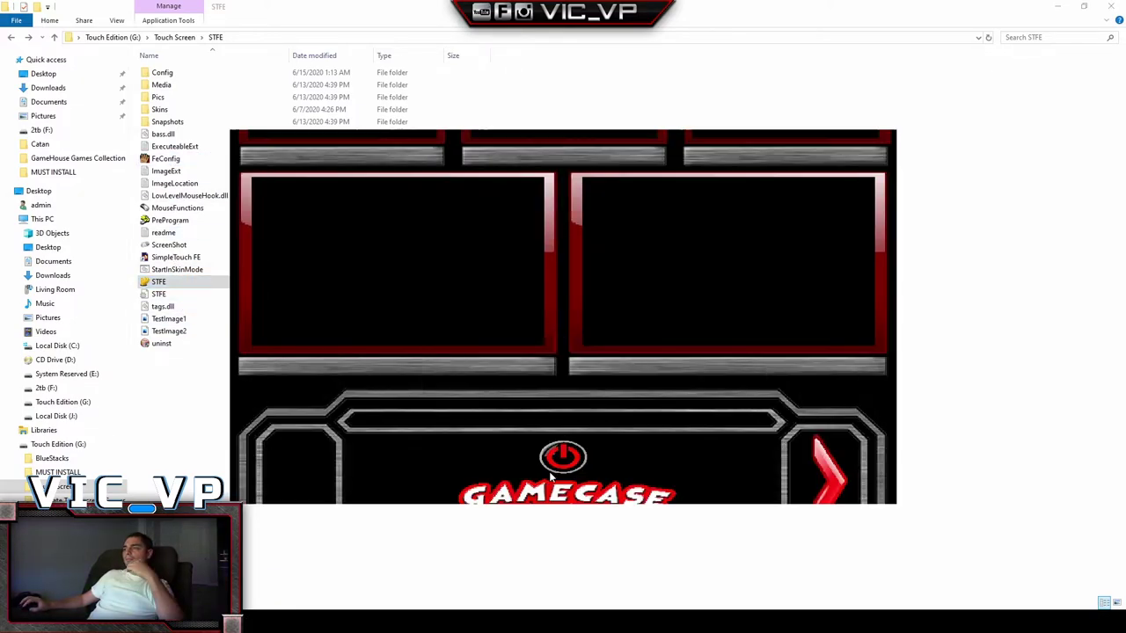
pyautogui.hotkey('alt', 'Tab')
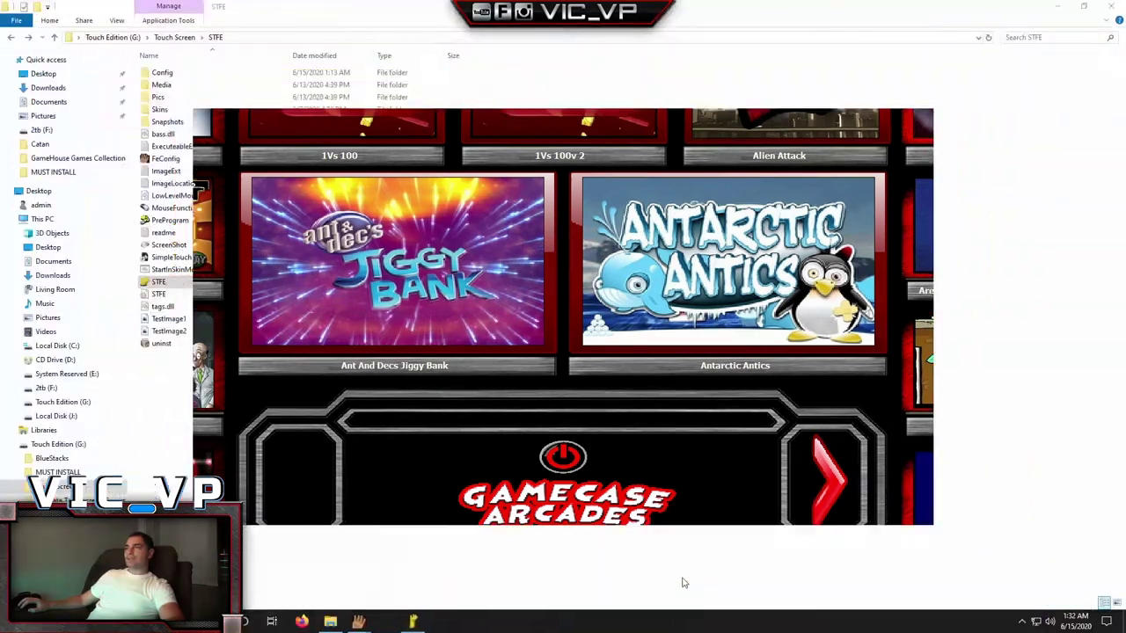
pyautogui.moveTo(359, 622)
pyautogui.click(414, 580)
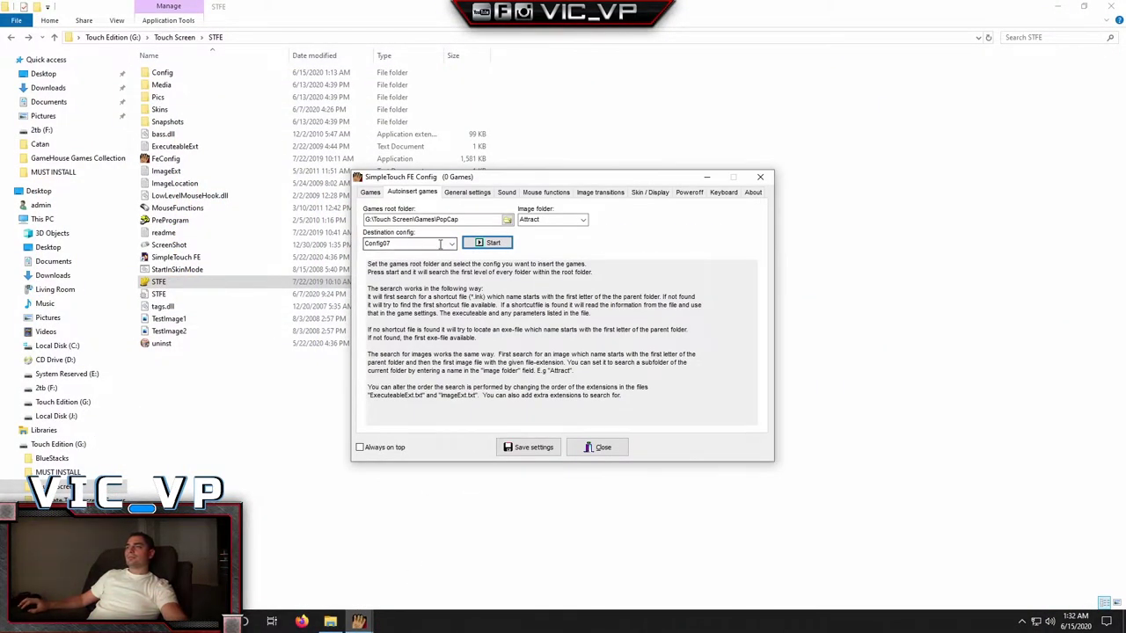
# Step: Autoinsert the games from G:\Touch Screen\Games\Touch PC Games into Config08
pyautogui.click(451, 244)
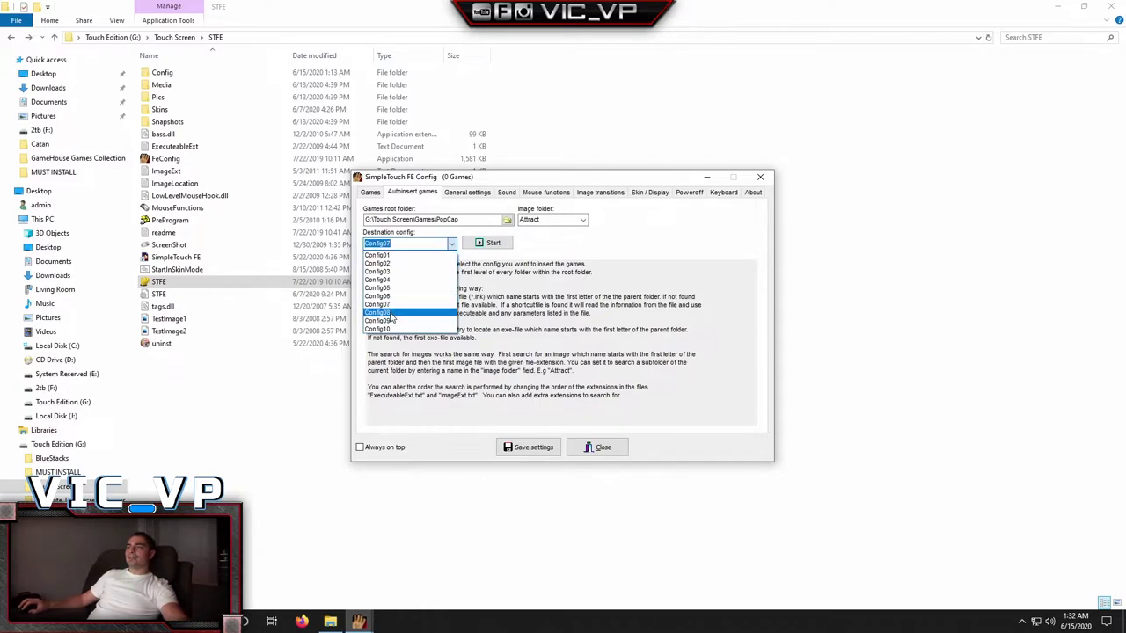
pyautogui.click(395, 313)
pyautogui.click(507, 219)
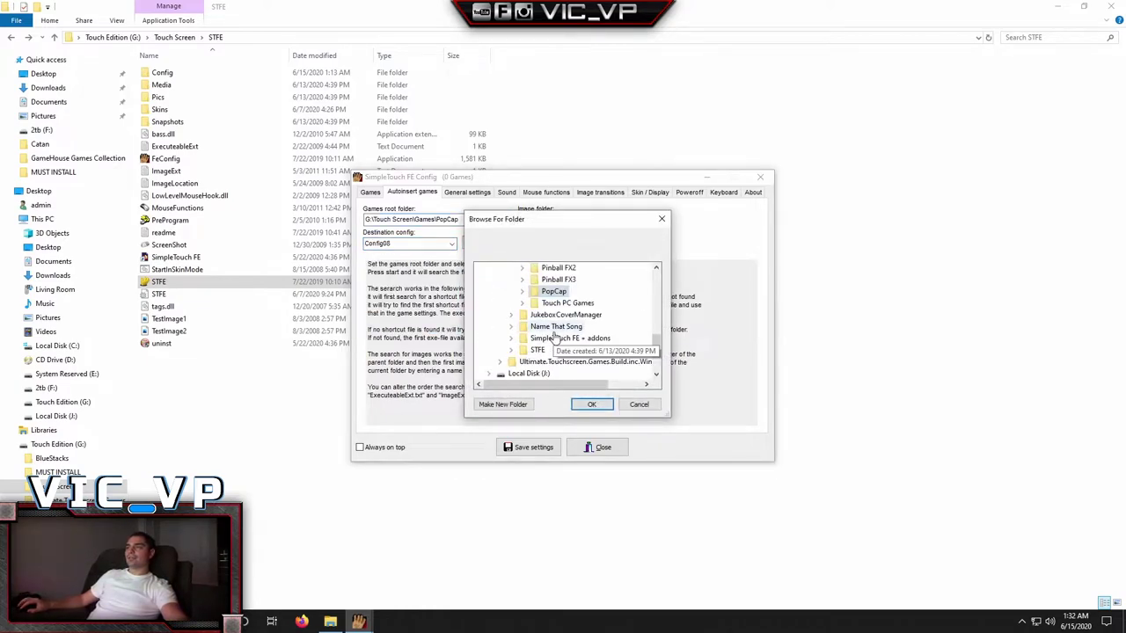
pyautogui.click(523, 304)
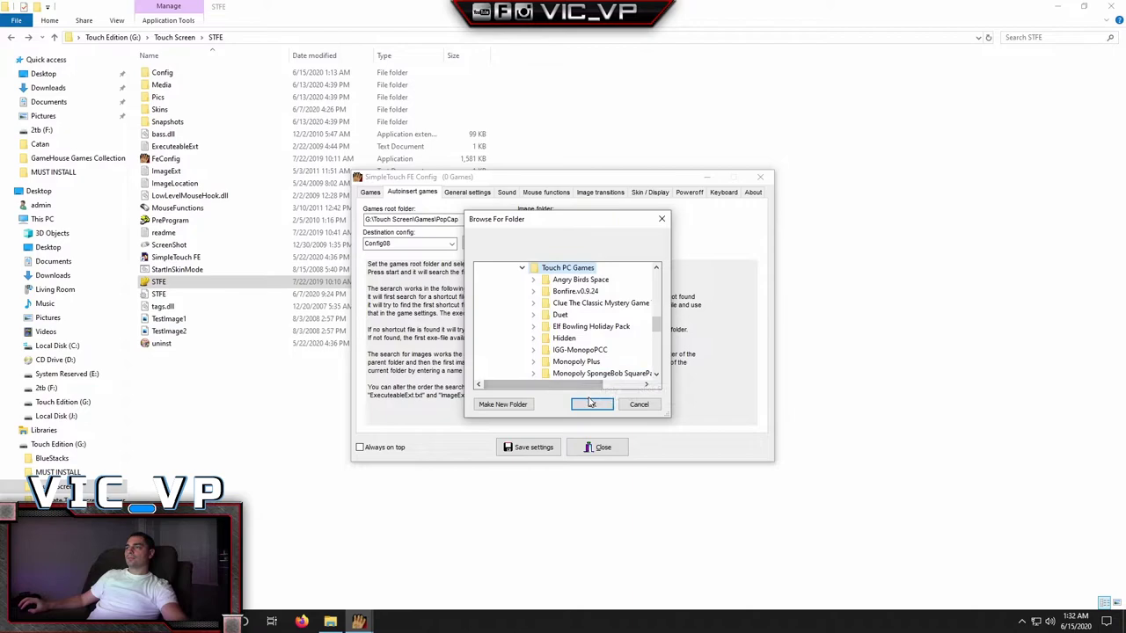
pyautogui.click(591, 404)
pyautogui.click(494, 244)
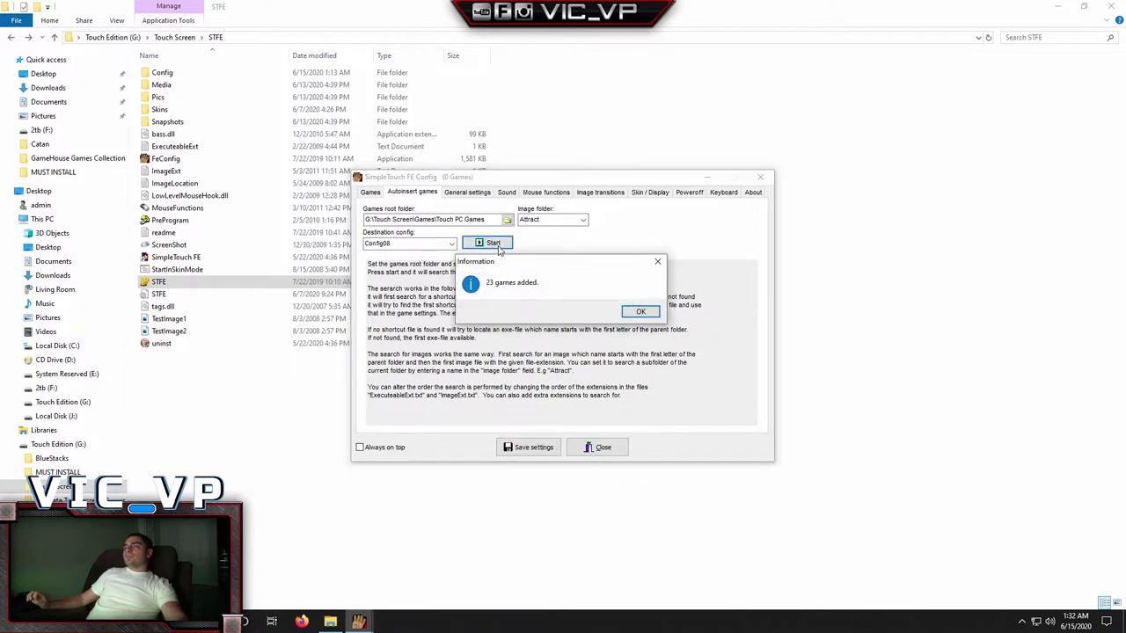
pyautogui.click(640, 311)
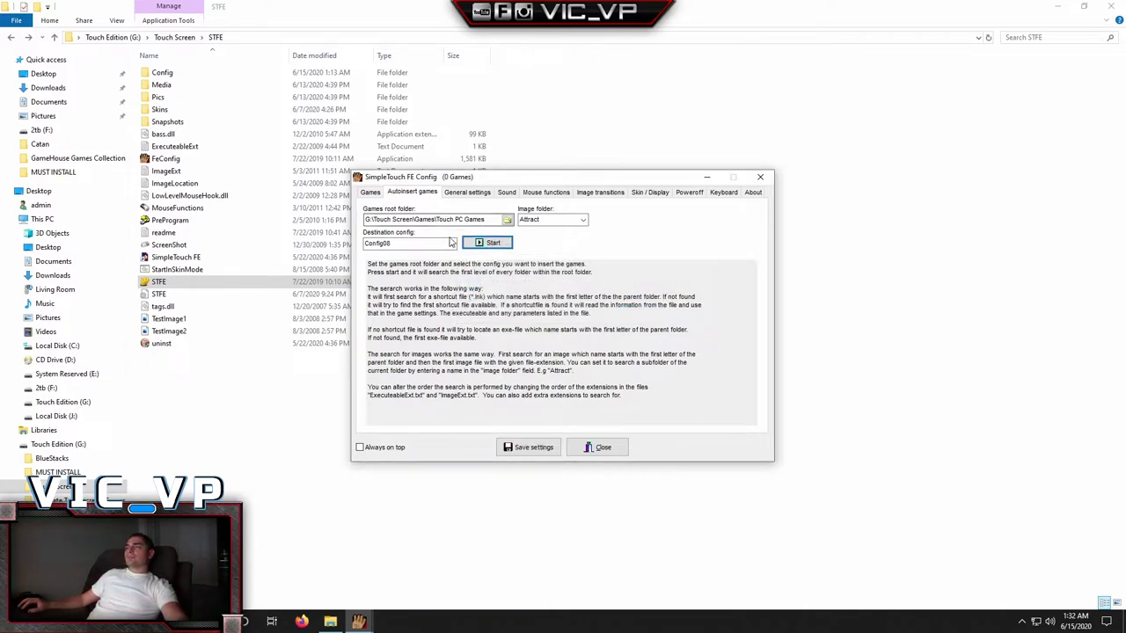
# Step: Try to autoinsert the games from G:\Touch Screen\Games\Pinball FX2 into Config09
pyautogui.click(450, 245)
pyautogui.click(403, 320)
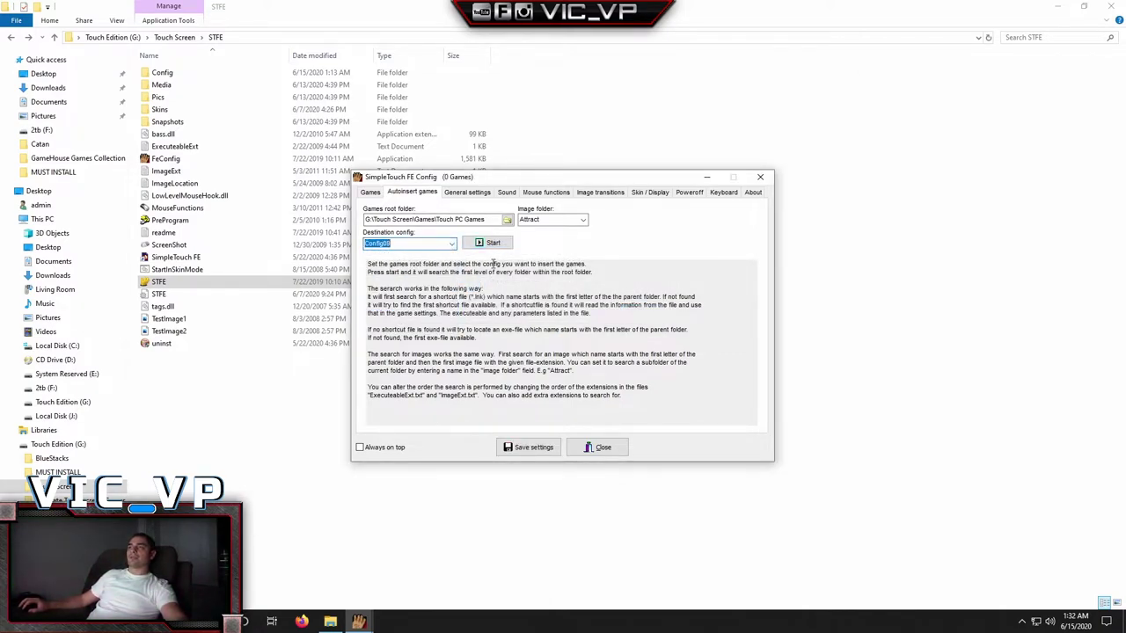
pyautogui.click(508, 221)
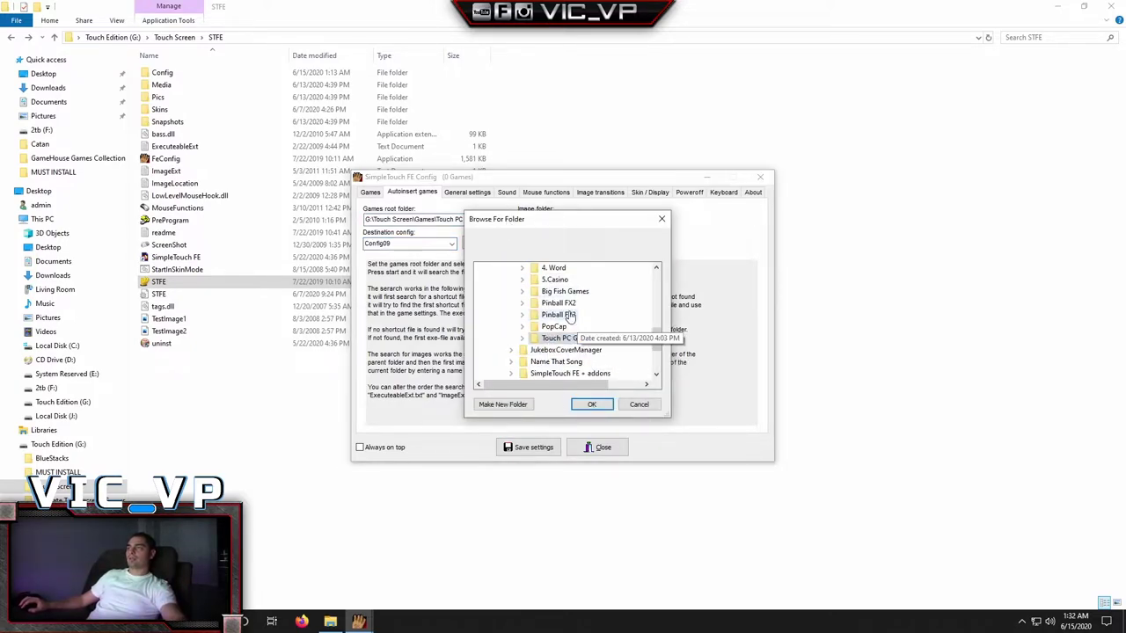
pyautogui.doubleClick(559, 303)
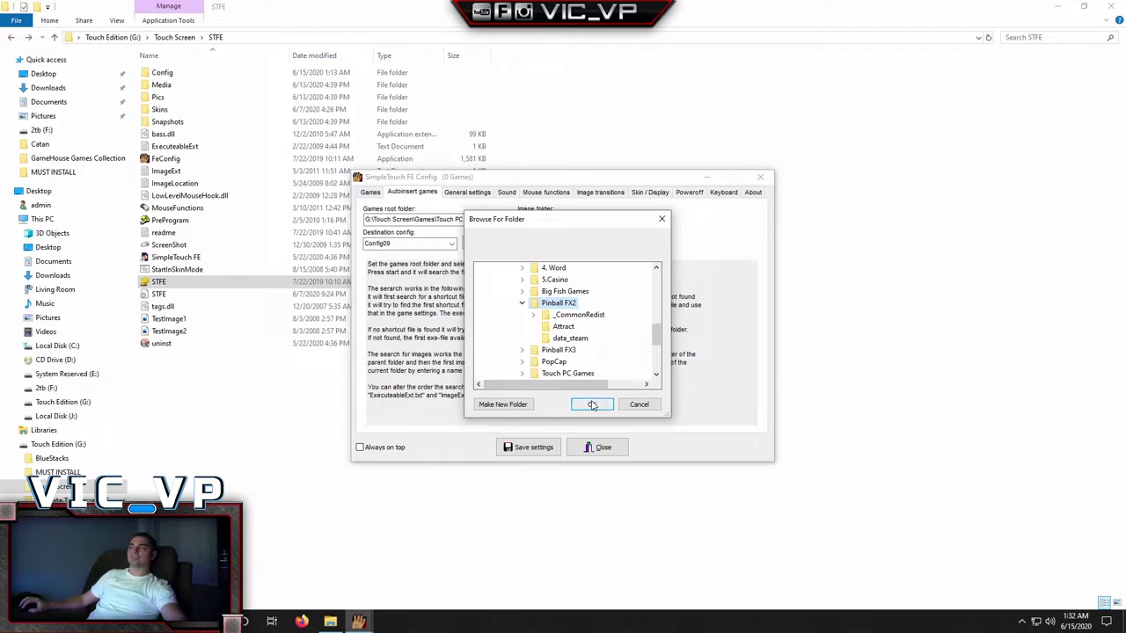
pyautogui.click(593, 405)
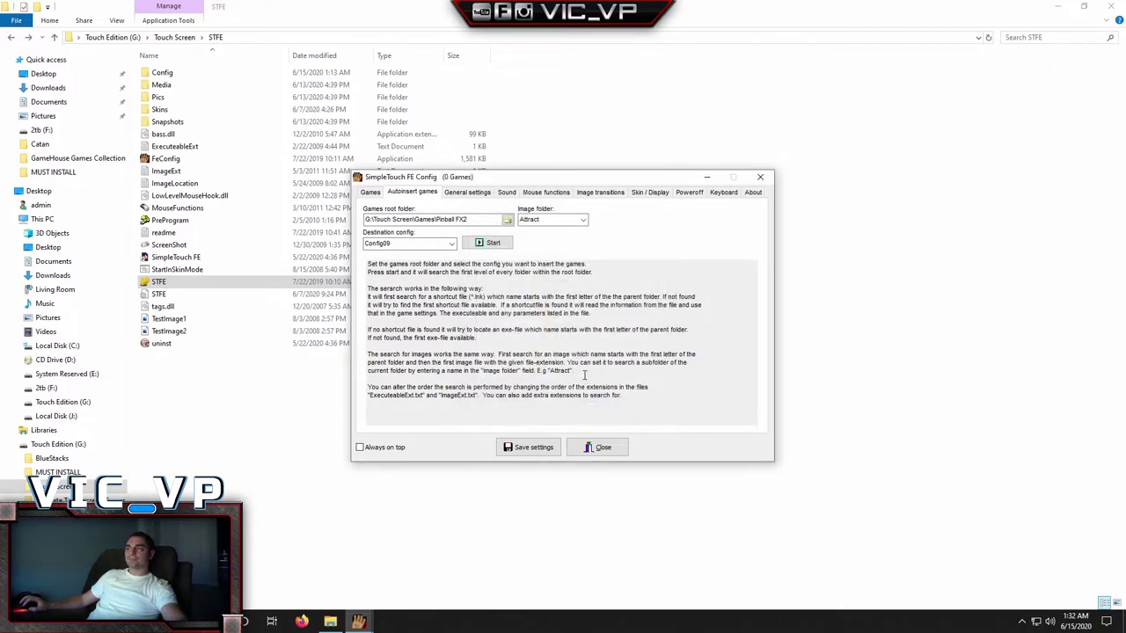
pyautogui.click(503, 248)
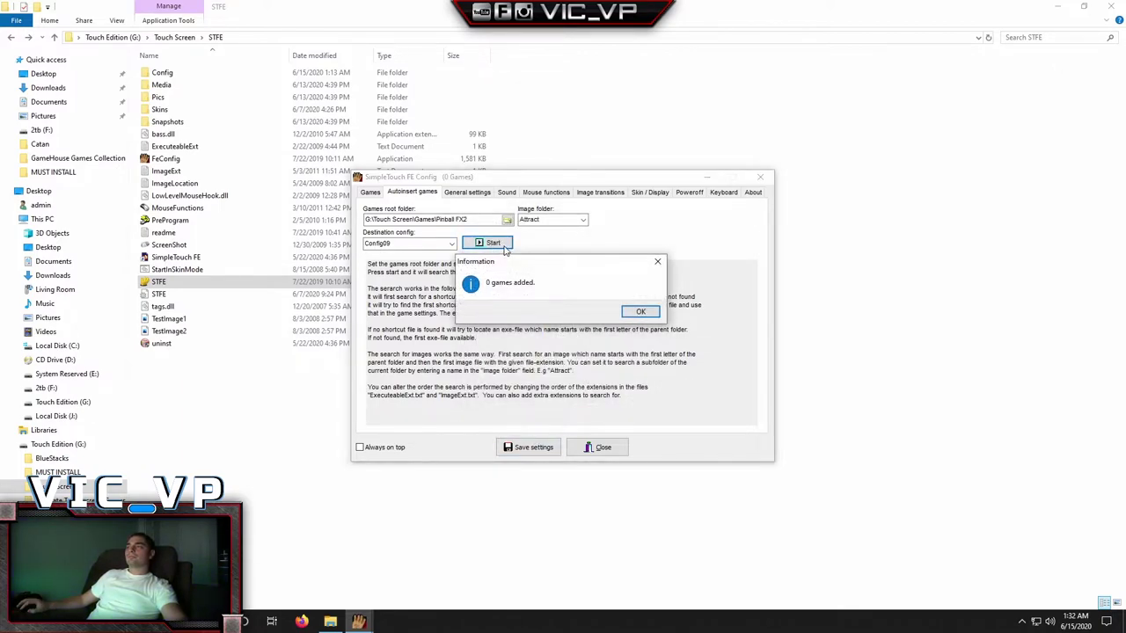
pyautogui.click(640, 313)
pyautogui.click(453, 245)
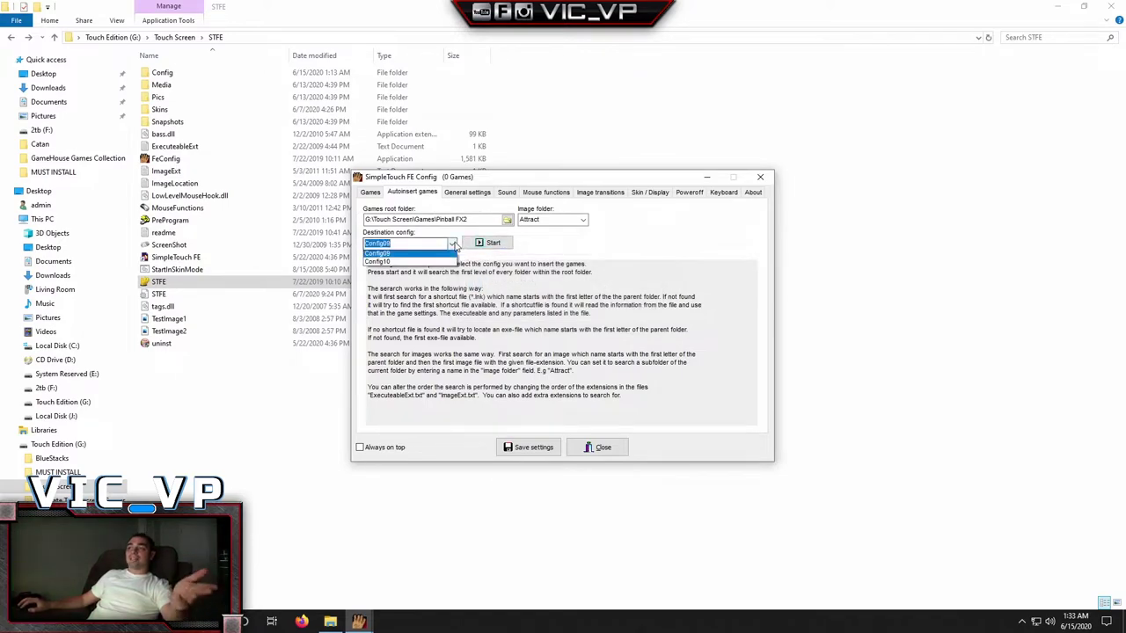
pyautogui.click(453, 245)
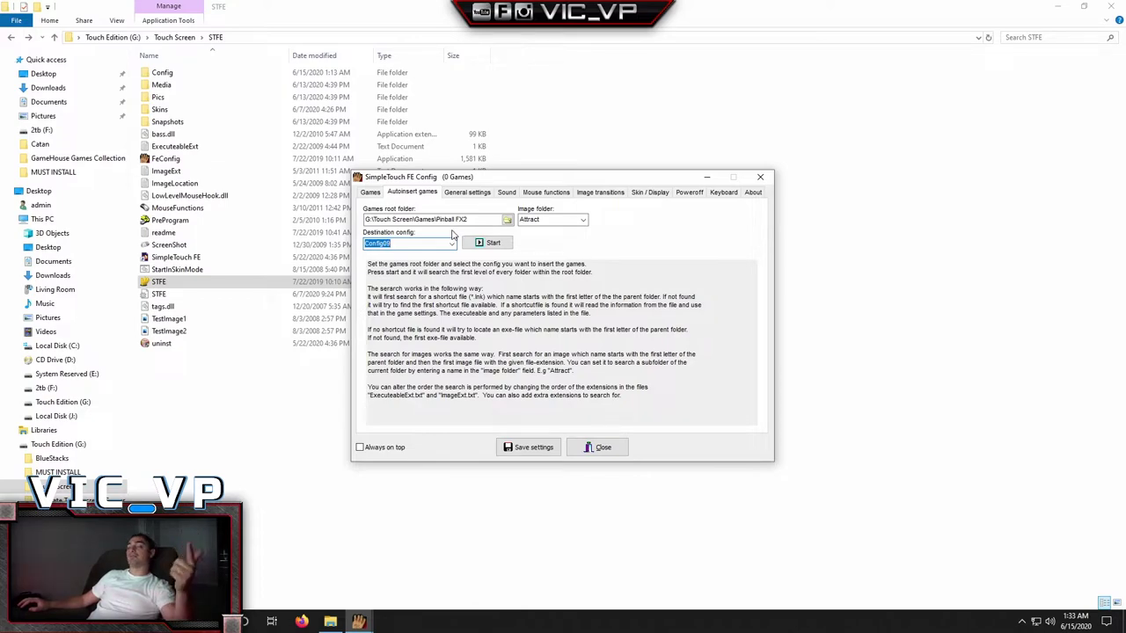
# Step: Review the game lists of the config sets from Config01 through Config05
pyautogui.click(370, 191)
pyautogui.click(378, 220)
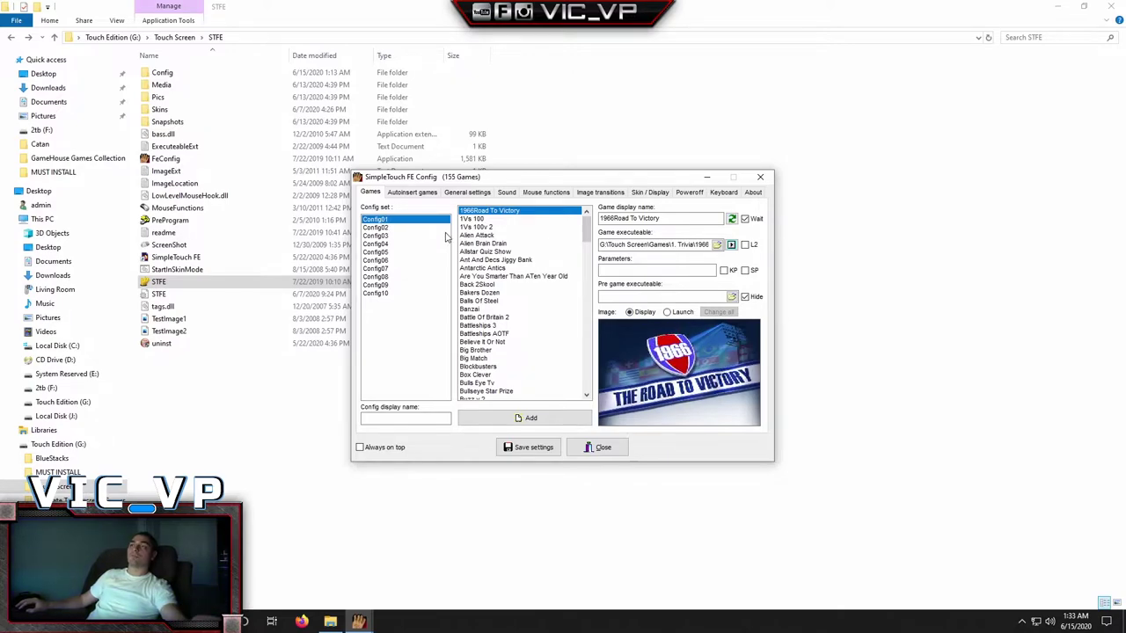
pyautogui.click(389, 228)
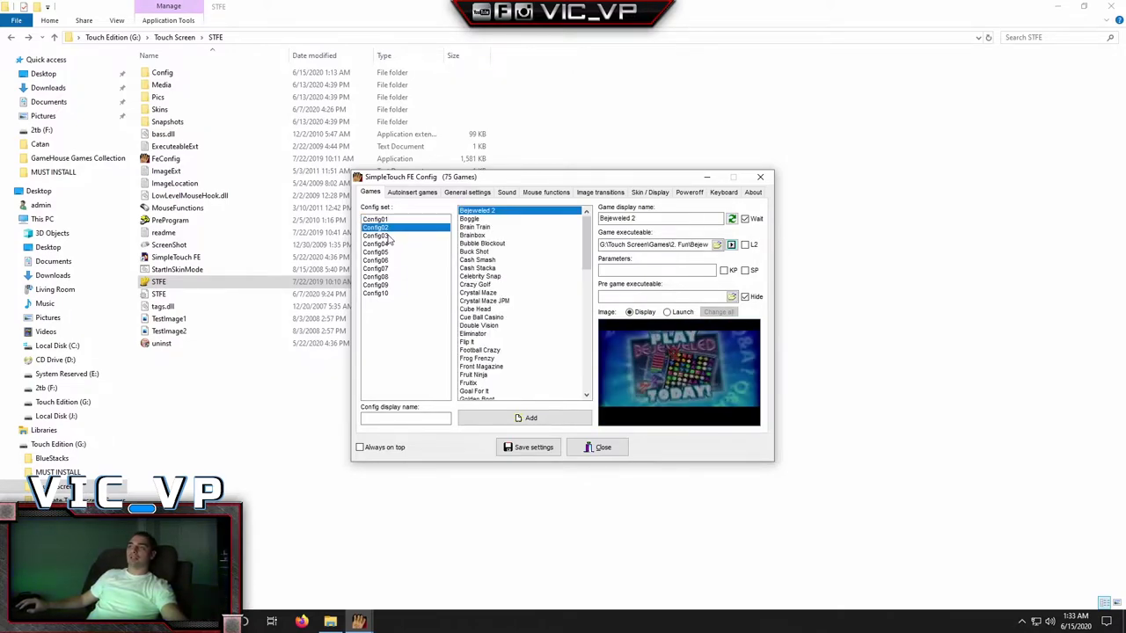
pyautogui.click(389, 236)
pyautogui.click(389, 244)
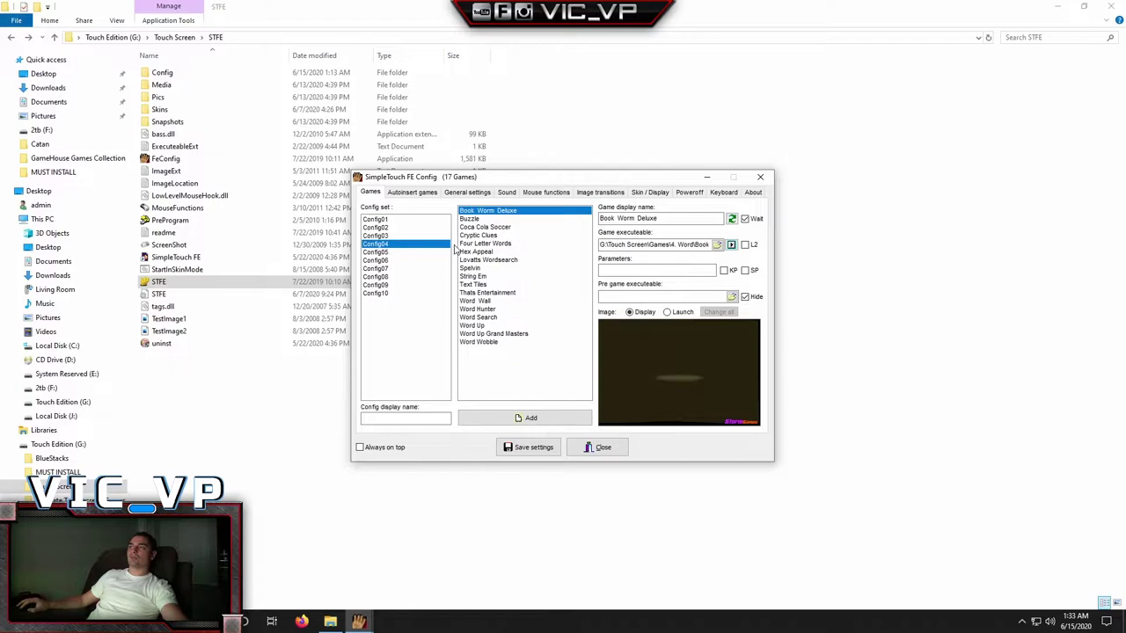
pyautogui.click(384, 252)
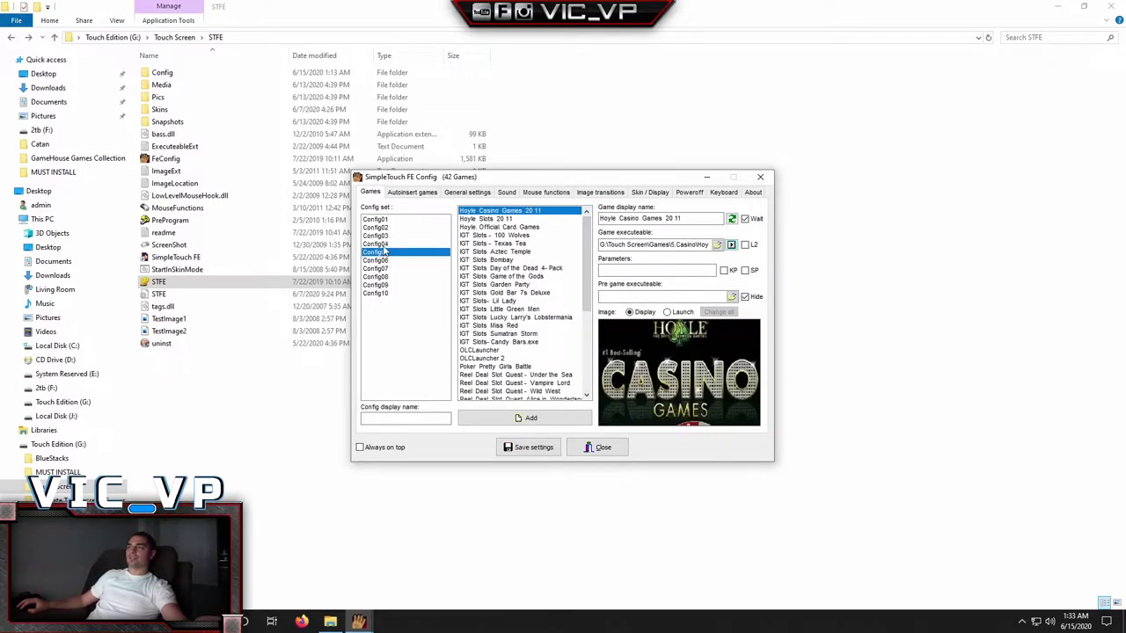
pyautogui.click(384, 245)
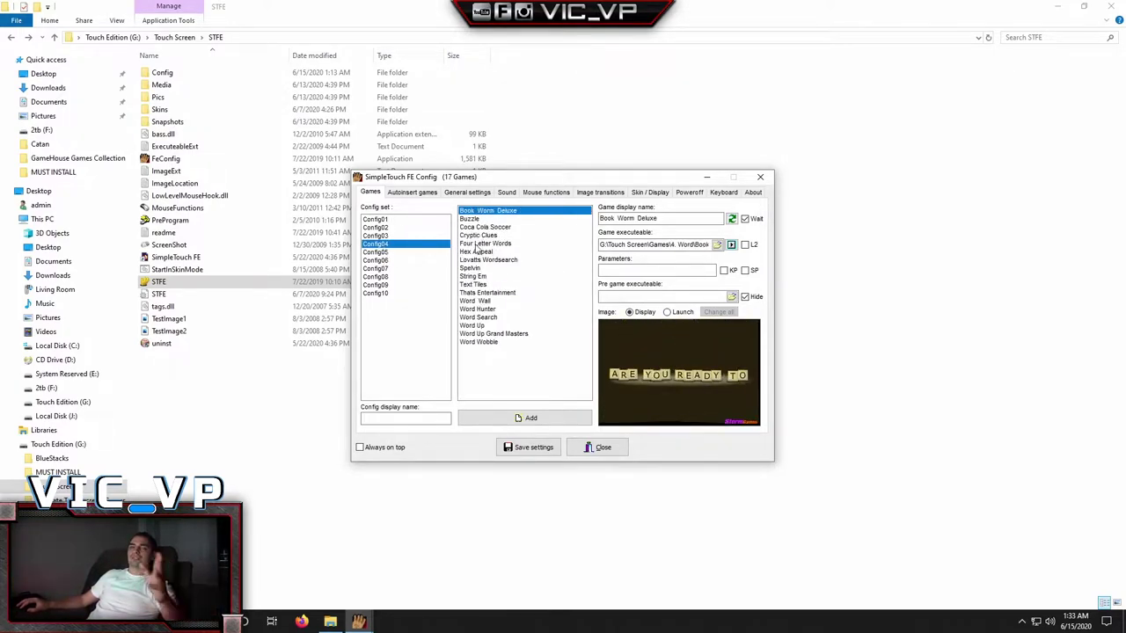
# Step: Step through the Config04 games down to Text Tiles to check their details and previews, and look over Config05 and Config06
pyautogui.click(468, 228)
pyautogui.press('Down')
pyautogui.press('Down')
pyautogui.press('Down')
pyautogui.press('Down')
pyautogui.press('Down')
pyautogui.press('Down')
pyautogui.press('Down')
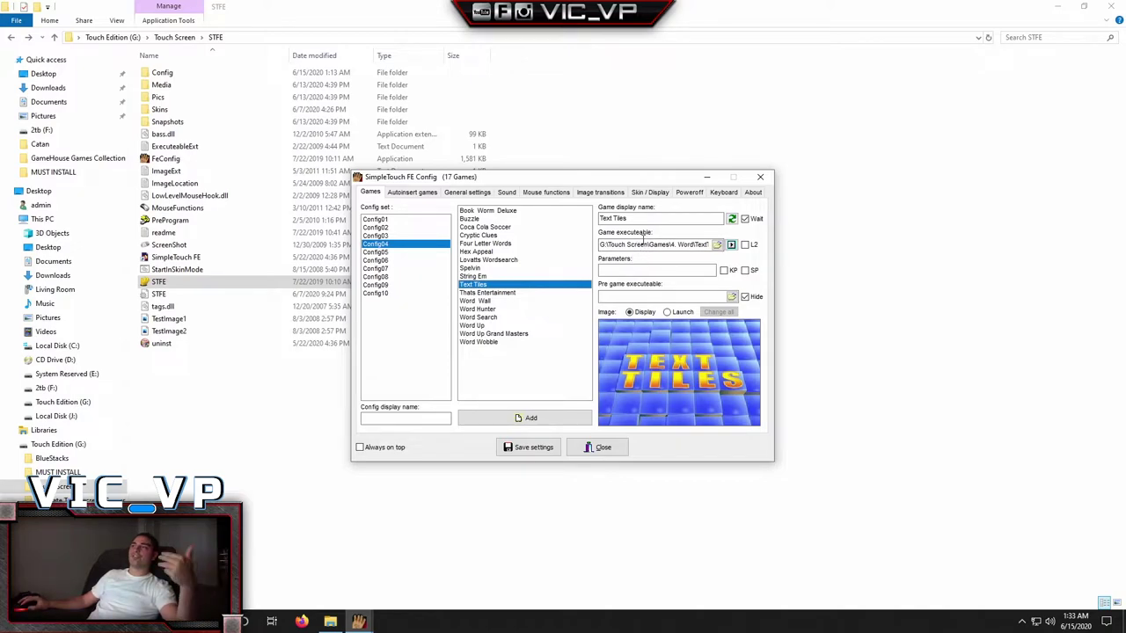
pyautogui.click(378, 252)
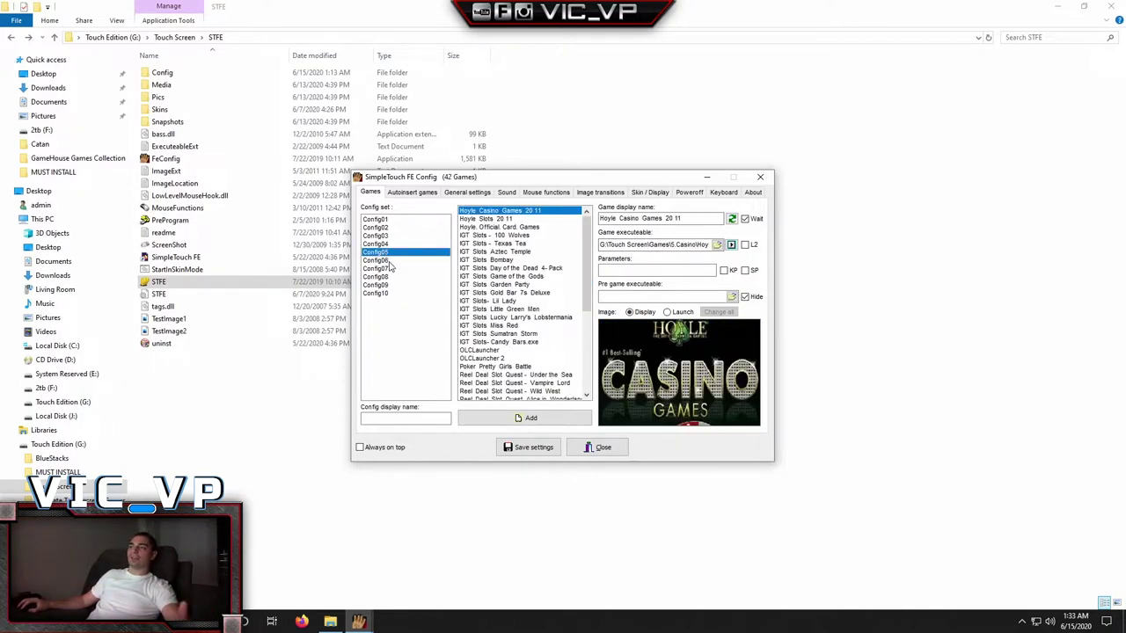
pyautogui.click(387, 261)
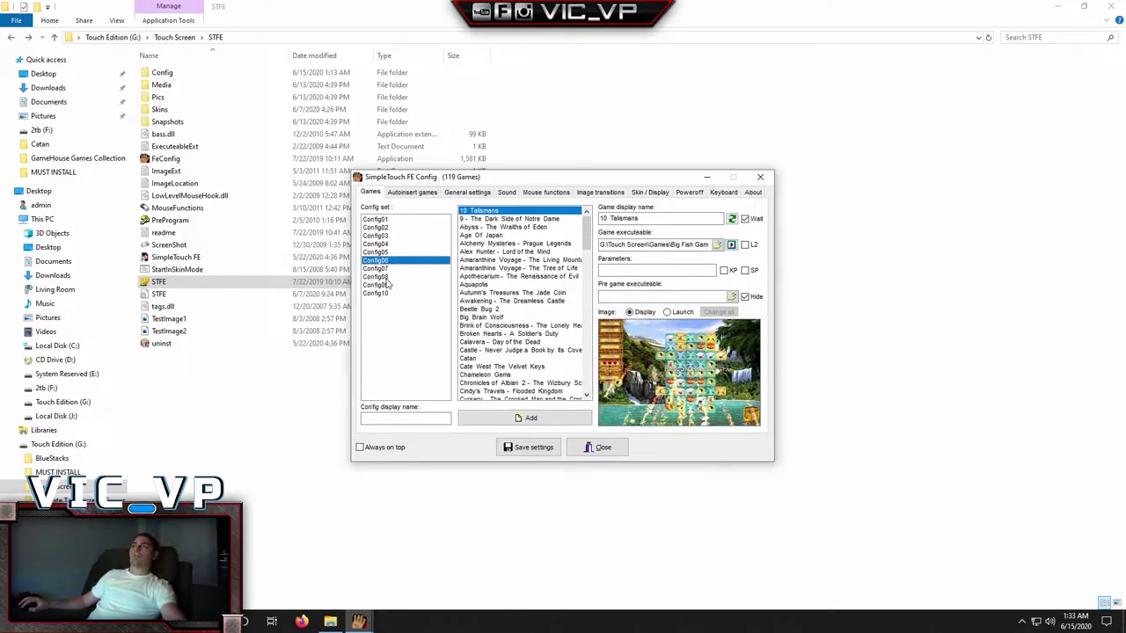
# Step: Add two games to Config09 with the display names Pinball FX2 and Pinball FX3
pyautogui.click(378, 285)
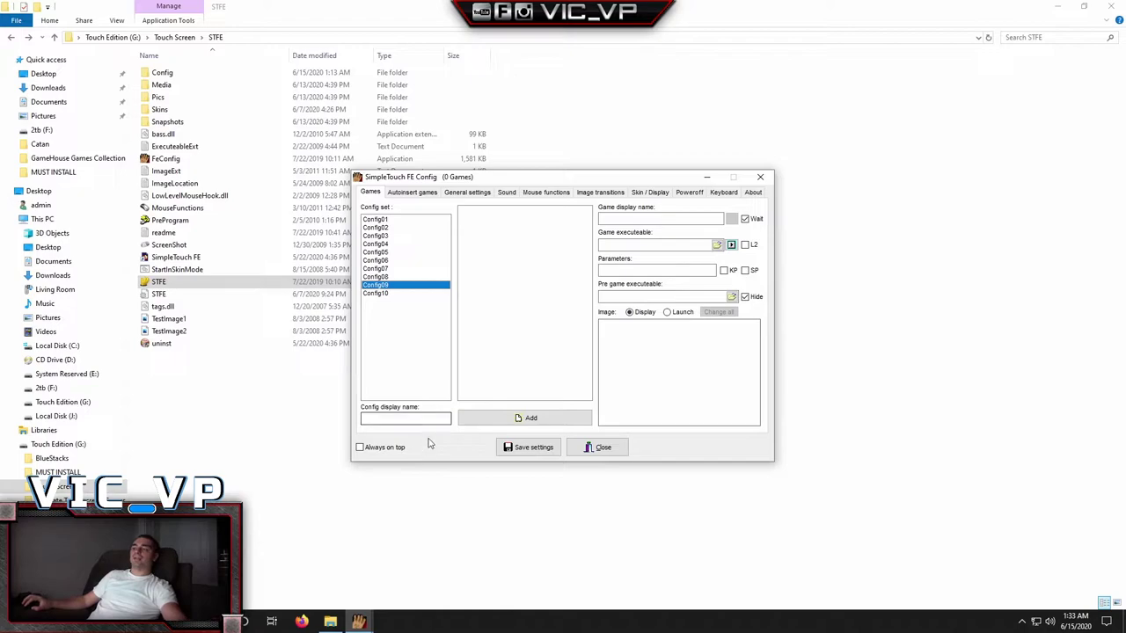
pyautogui.click(513, 419)
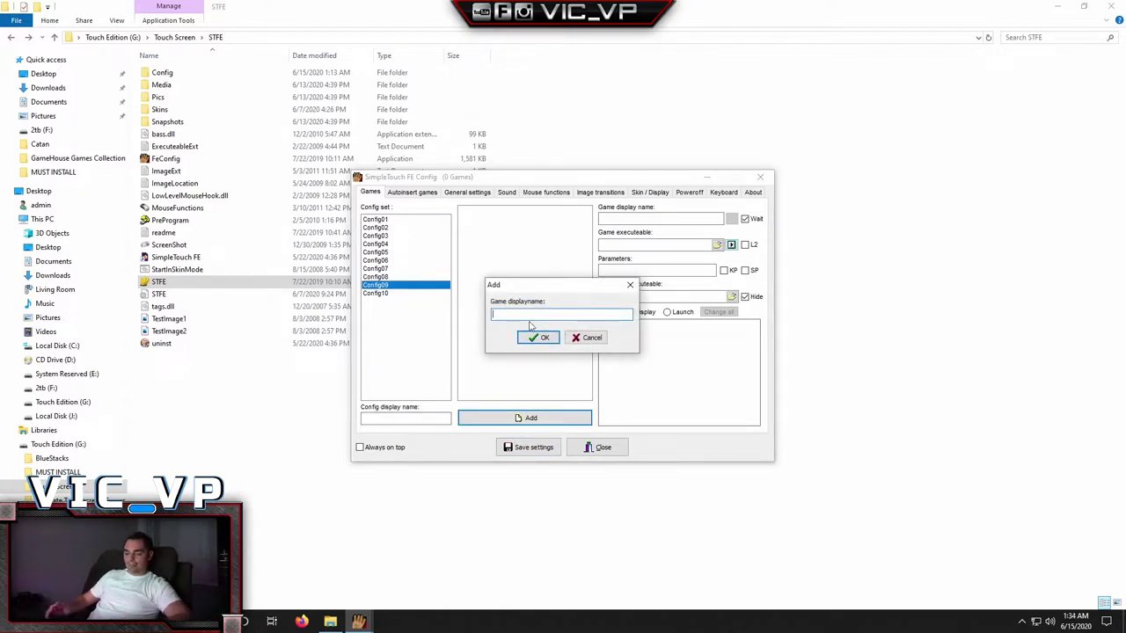
pyautogui.write('Pinball FX2')
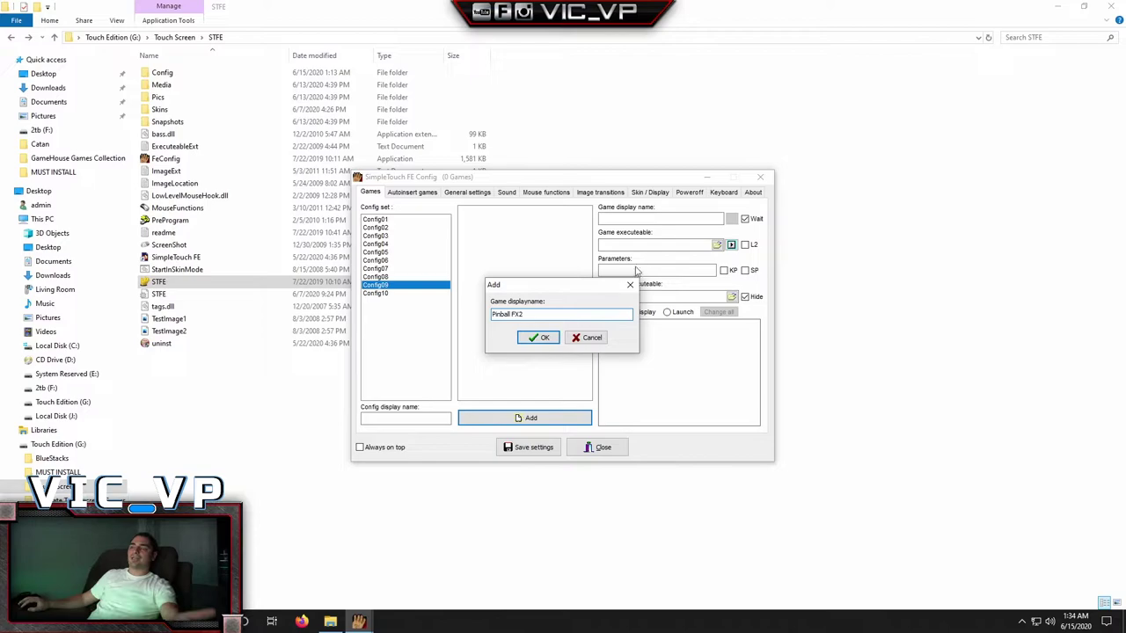
pyautogui.click(538, 338)
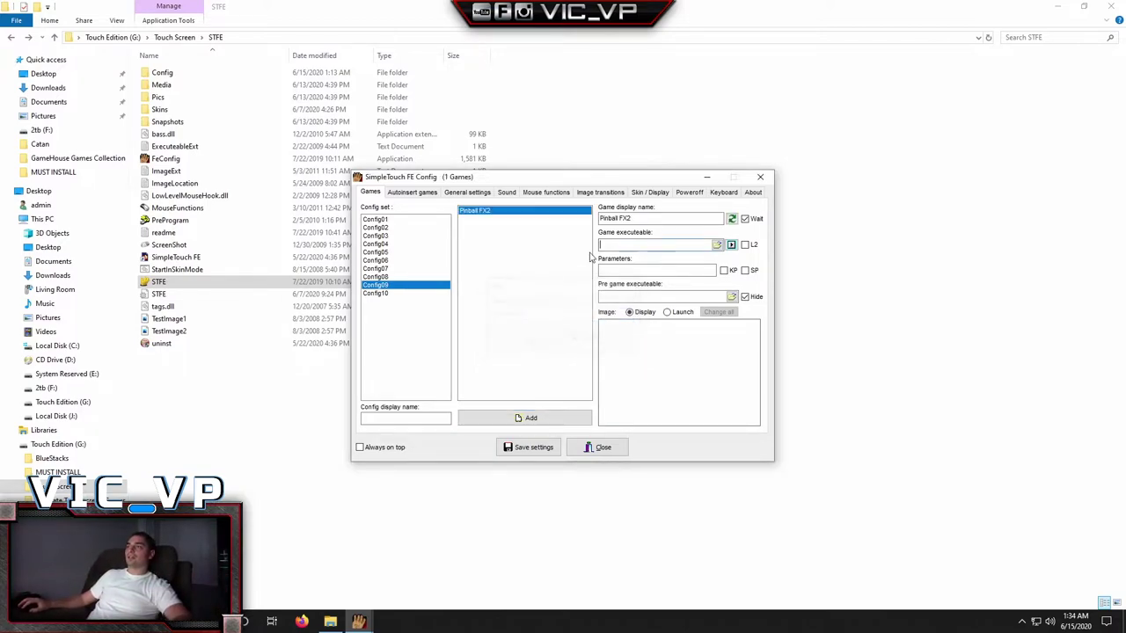
pyautogui.click(536, 413)
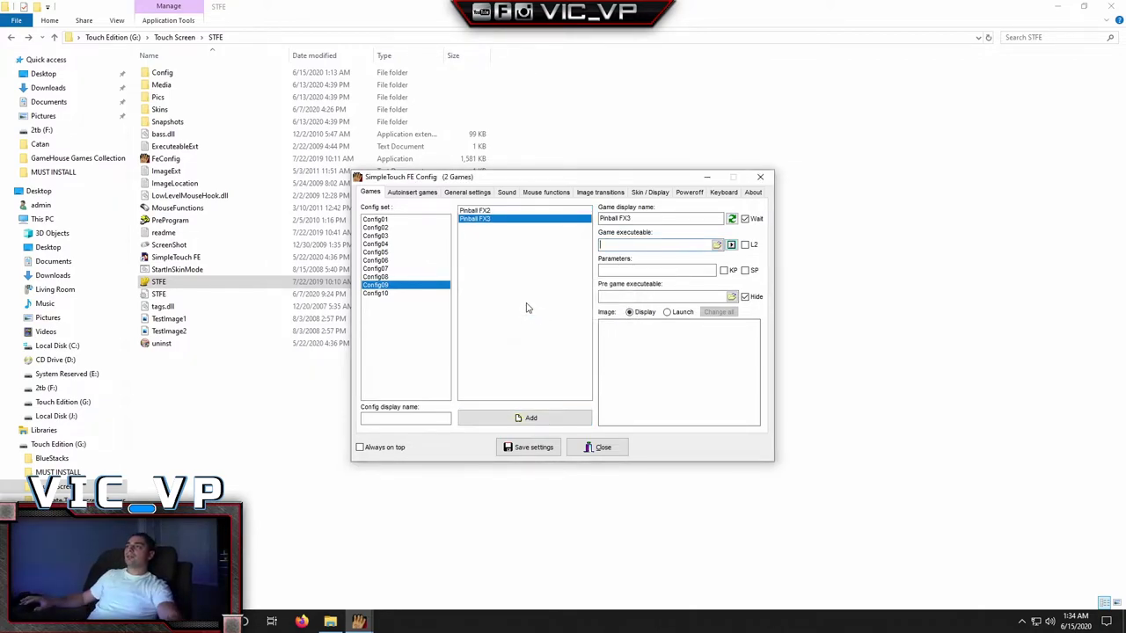
# Step: Set the Pinball FX2 entry's game executable to the Pinball FX2 application in G:\Touch Screen\Games\Pinball FX2
pyautogui.click(488, 211)
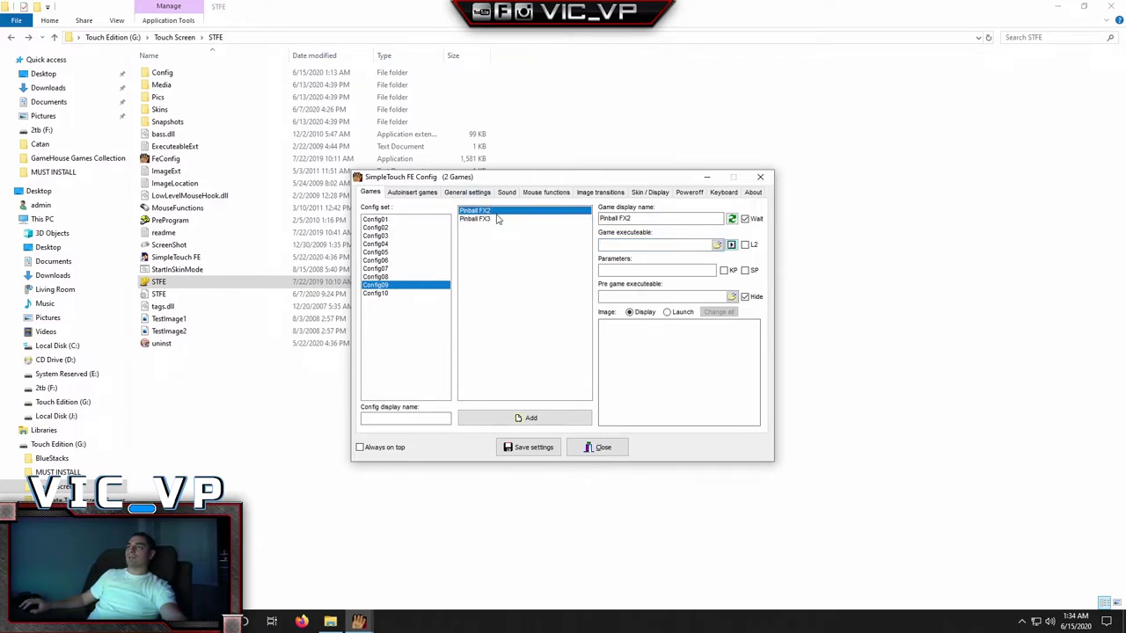
pyautogui.click(716, 245)
pyautogui.scroll(-2, 291, 492)
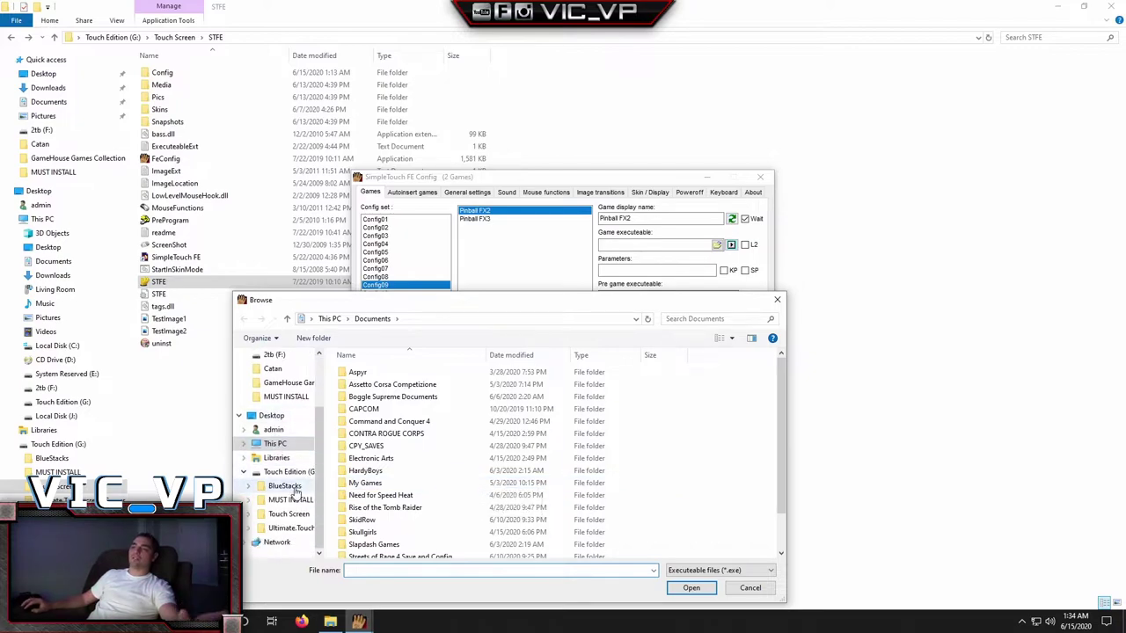
pyautogui.click(289, 513)
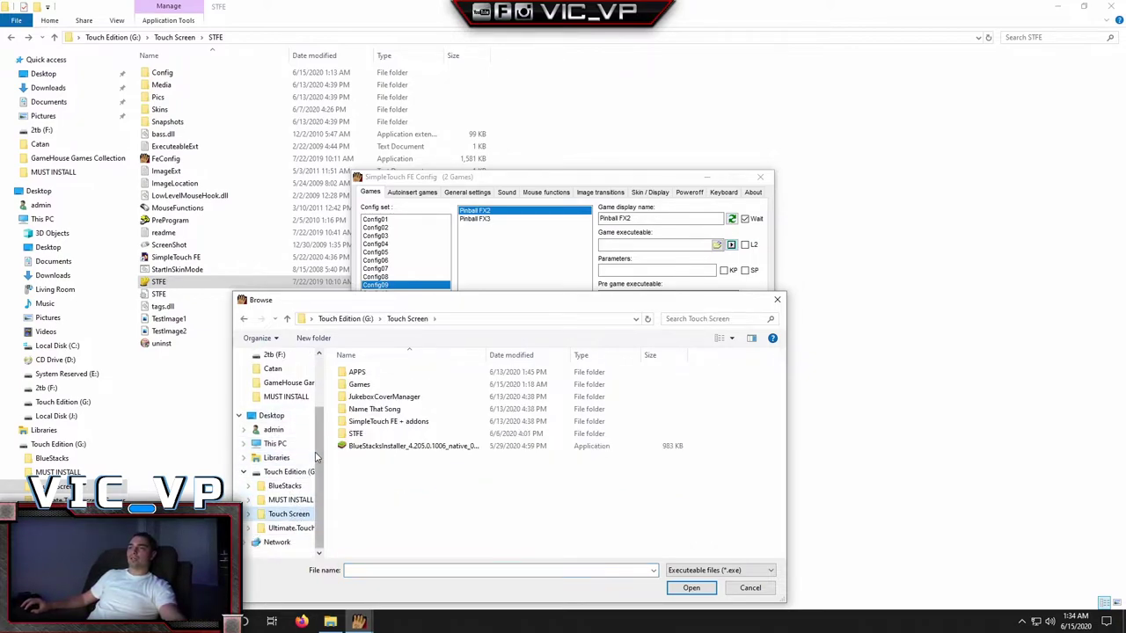
pyautogui.doubleClick(366, 388)
pyautogui.click(380, 448)
pyautogui.doubleClick(380, 450)
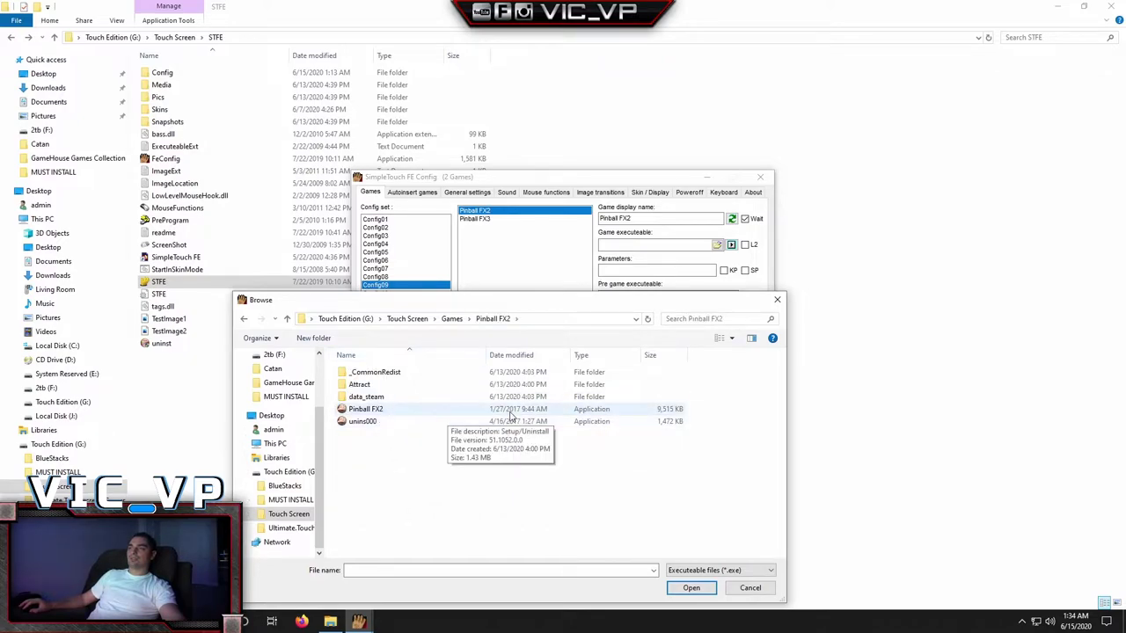
pyautogui.click(394, 413)
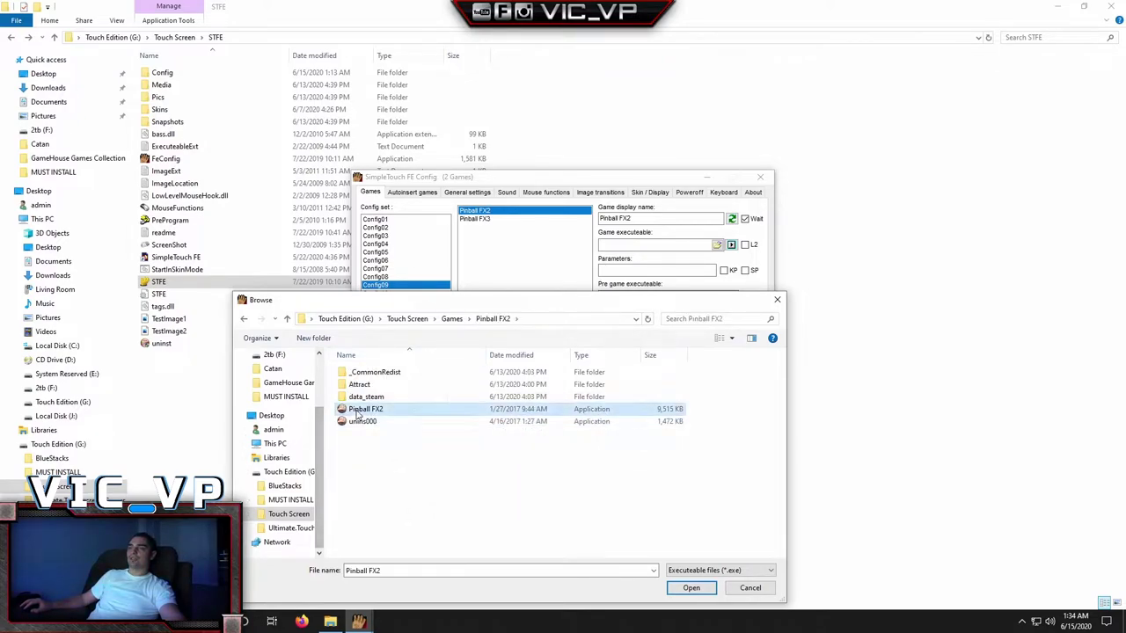
pyautogui.doubleClick(361, 411)
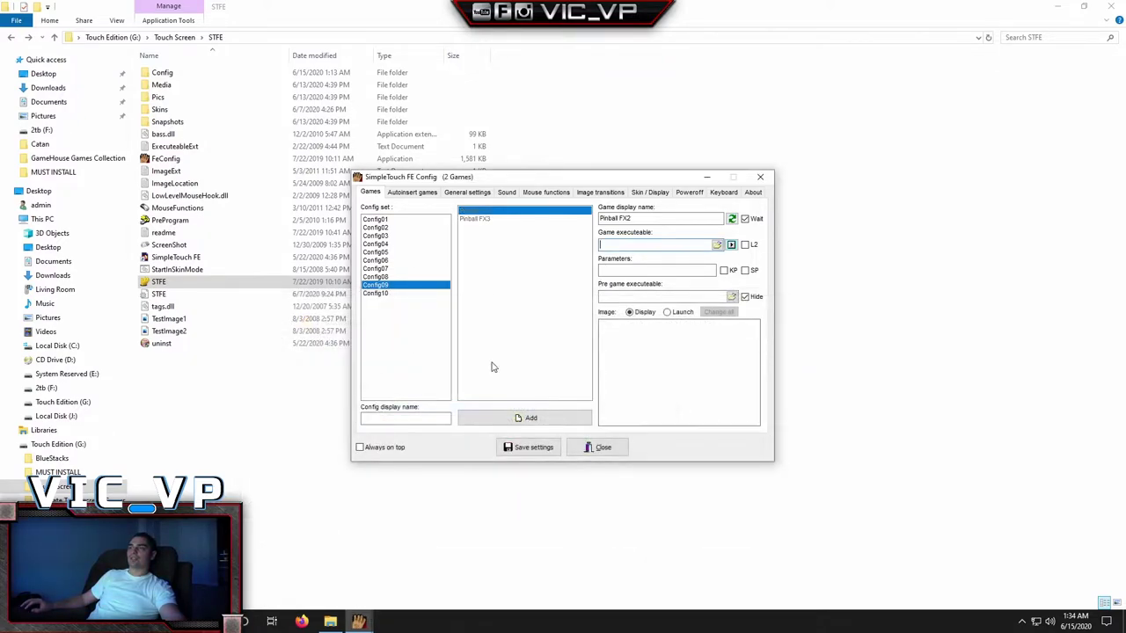
# Step: Assign the Pinball FX2 entry a display image from the game's Attract folder
pyautogui.click(655, 361)
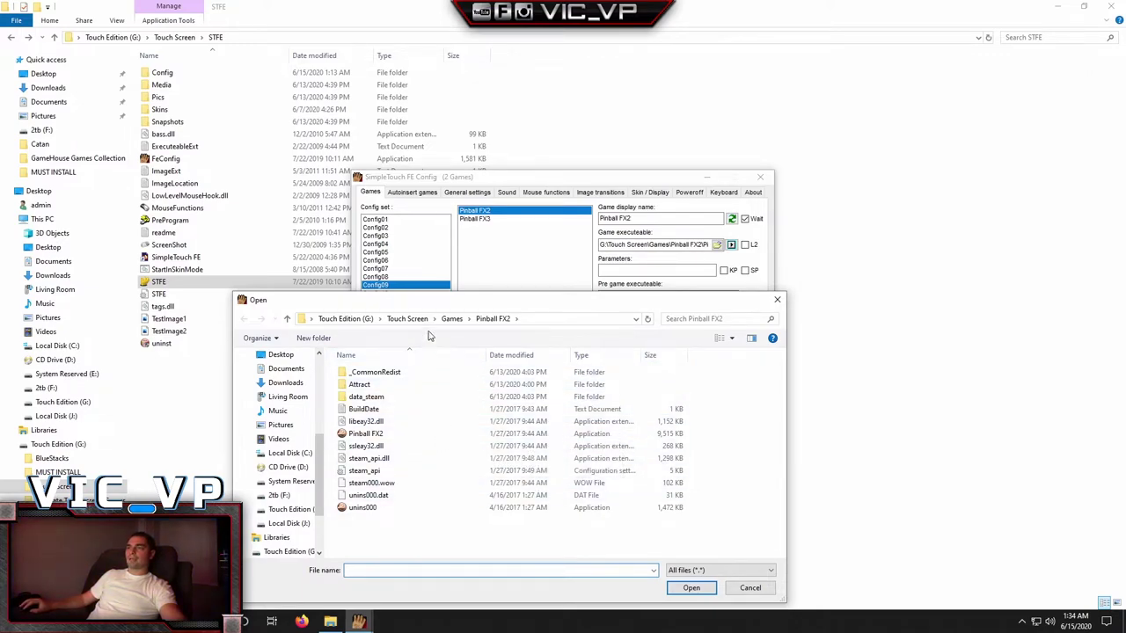
pyautogui.doubleClick(361, 385)
pyautogui.doubleClick(365, 396)
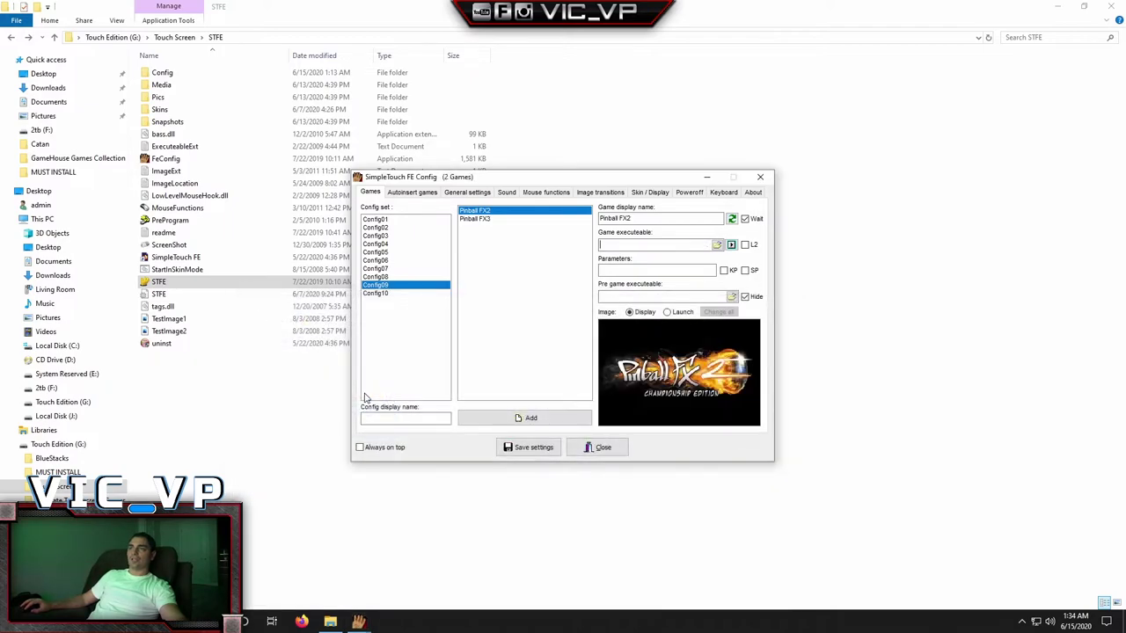
# Step: Set the Pinball FX3 entry's game executable to the Pinball FX3 application in G:\Touch Screen\Games\Pinball FX3
pyautogui.click(479, 219)
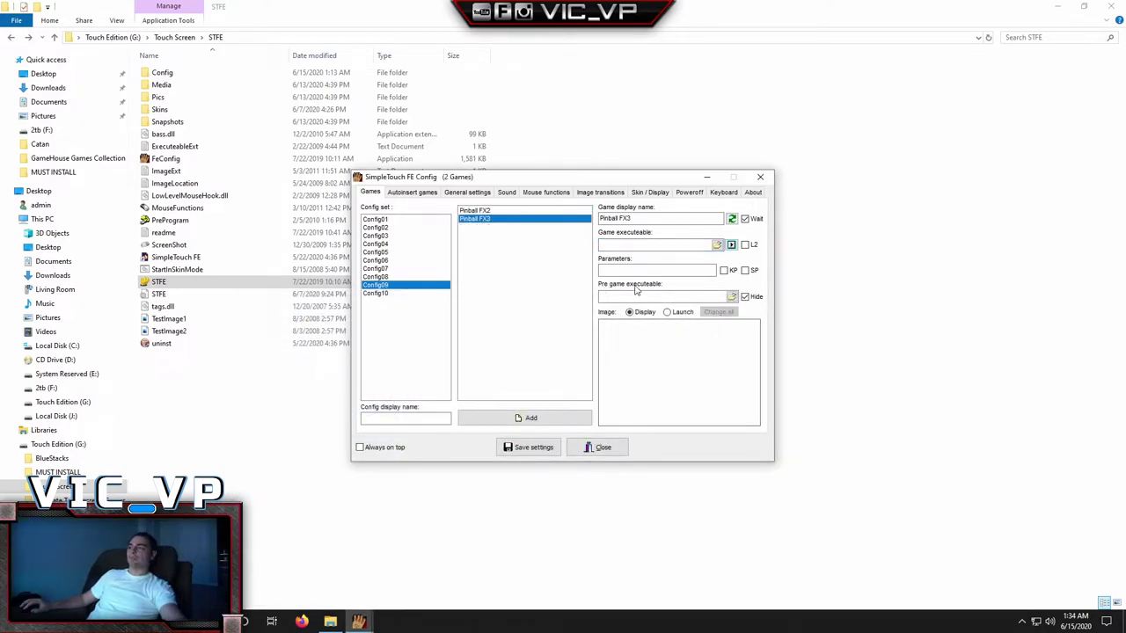
pyautogui.click(717, 245)
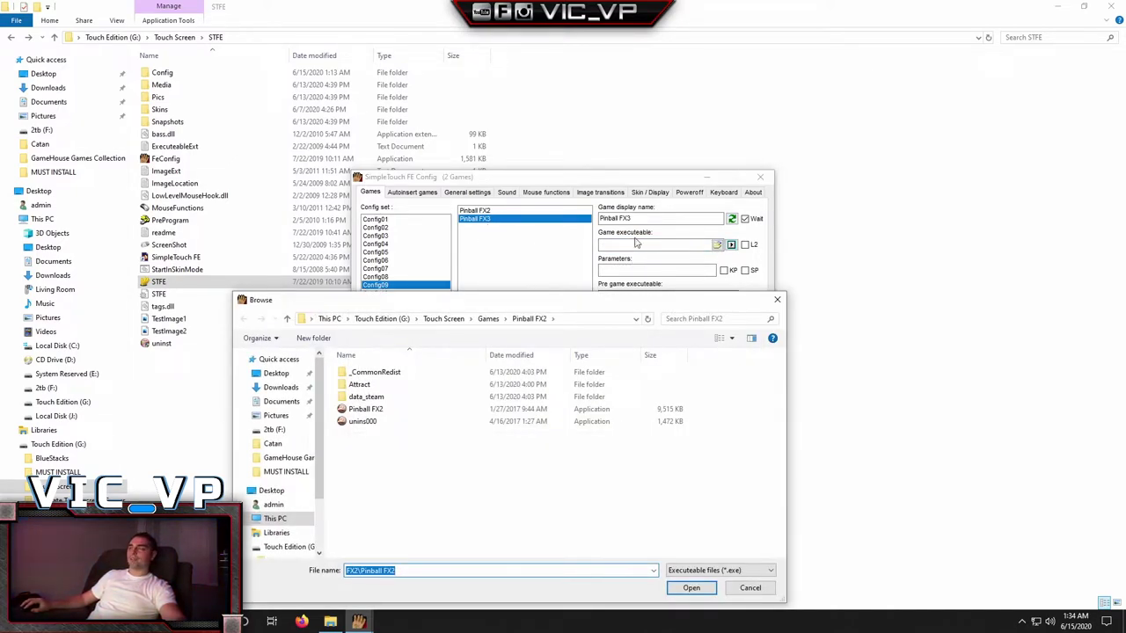
pyautogui.click(489, 320)
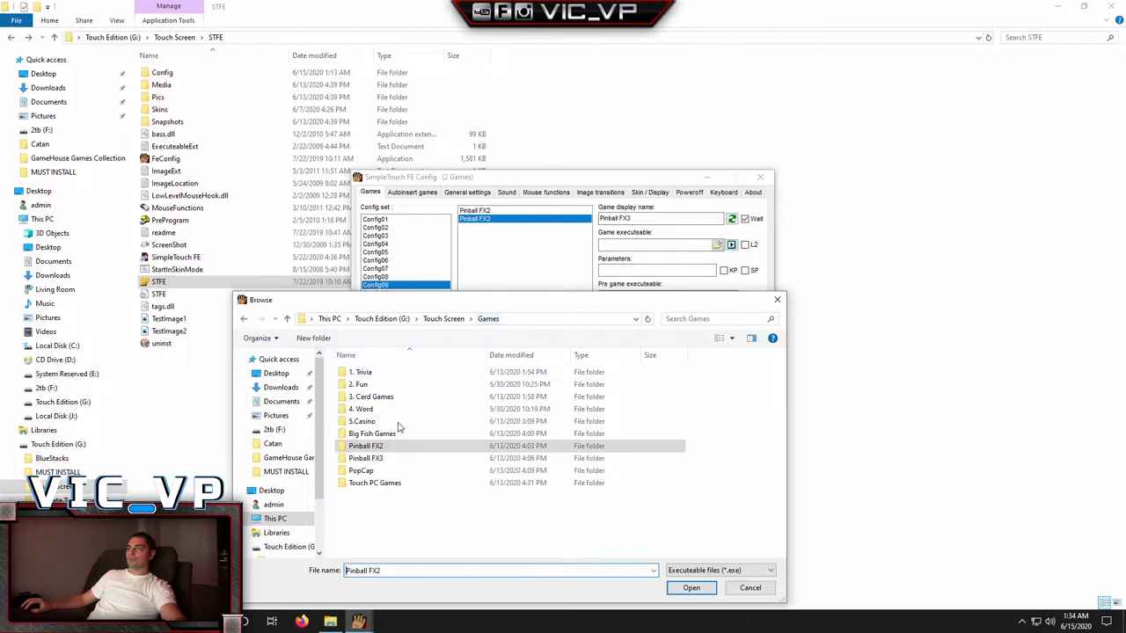
pyautogui.doubleClick(366, 459)
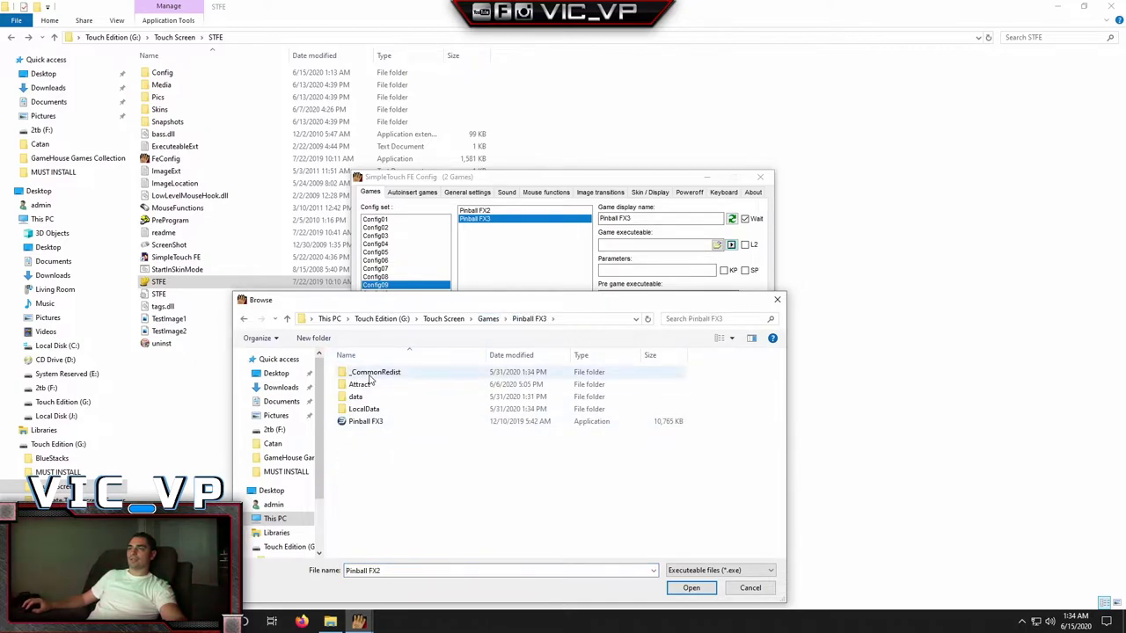
pyautogui.doubleClick(366, 422)
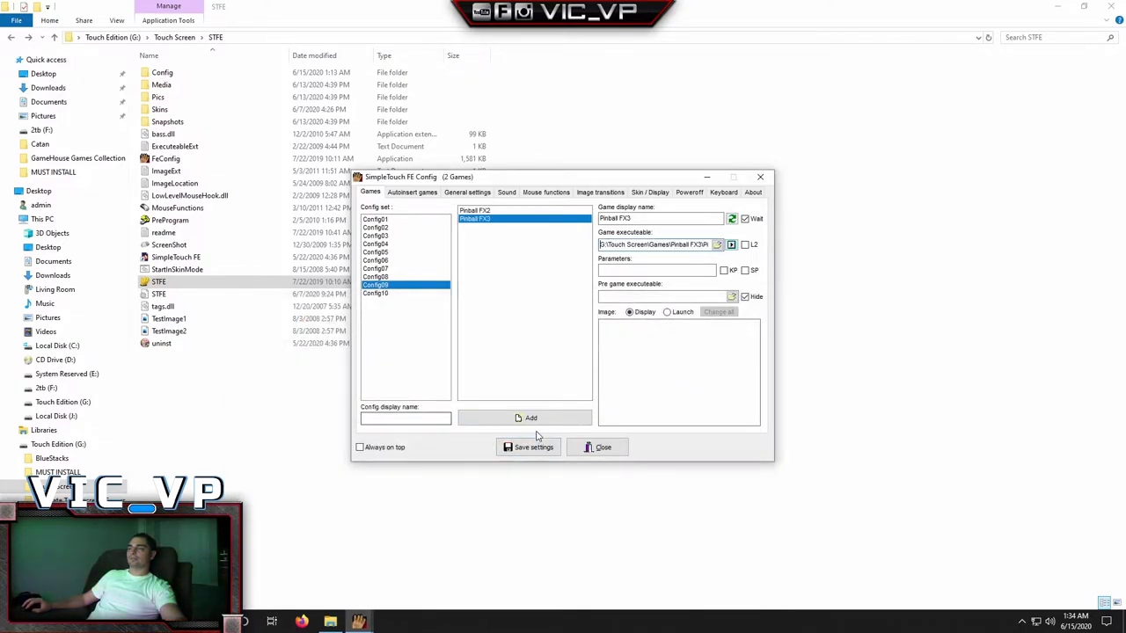
# Step: Assign the Pinball FX3 entry the PBFX3-Hi-Rez-1038x584 display image from the game's Attract folder
pyautogui.click(642, 380)
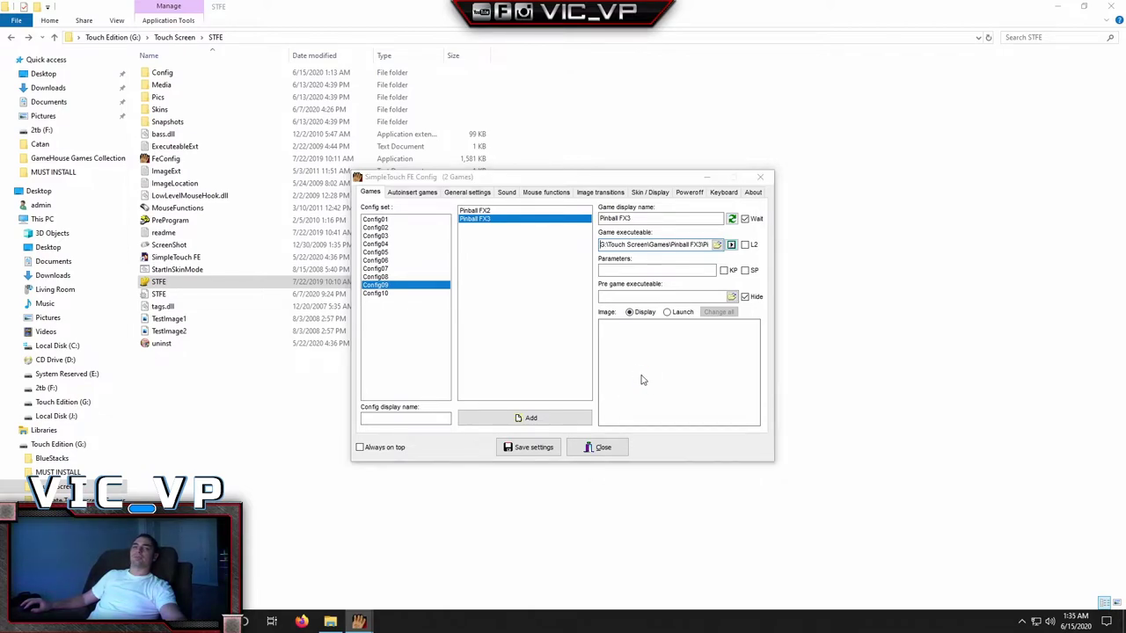
pyautogui.scroll(2, 431, 409)
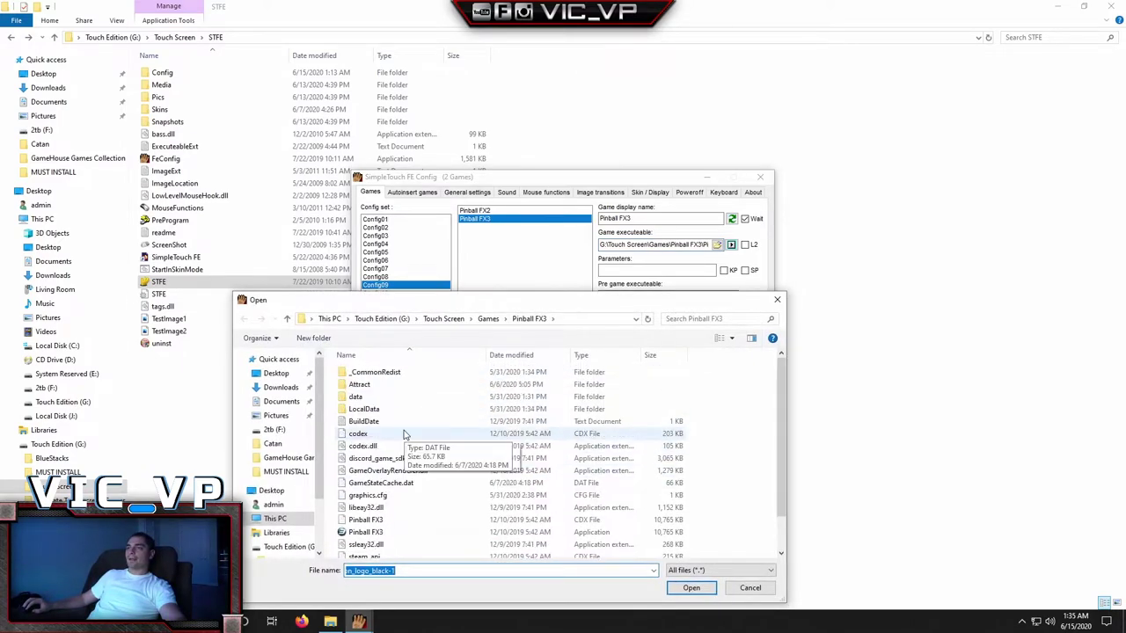
pyautogui.doubleClick(369, 392)
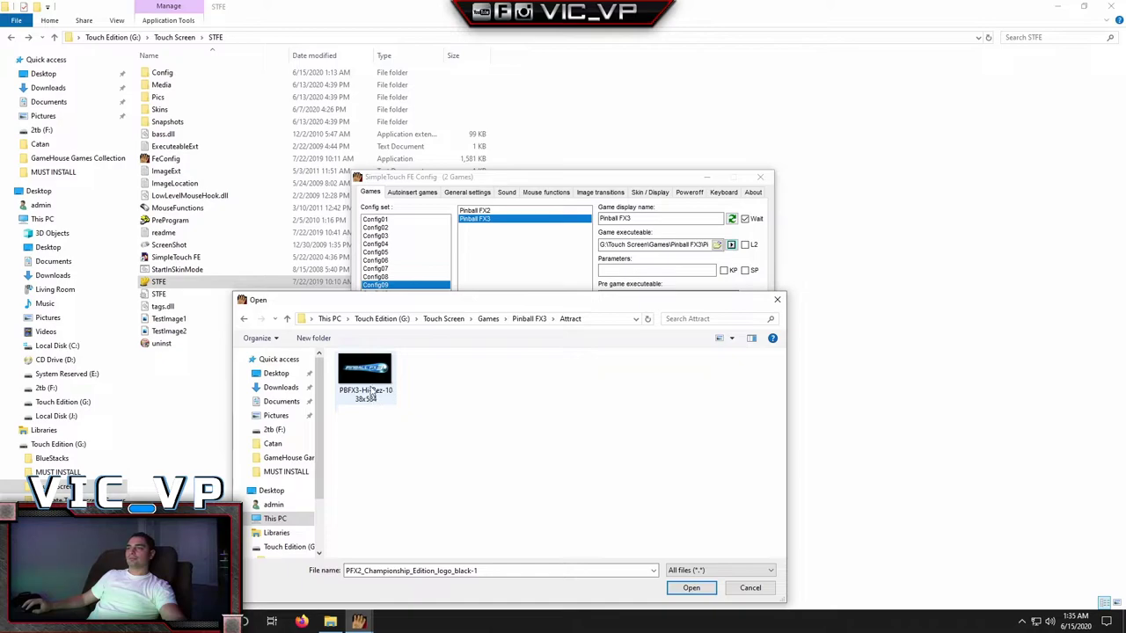
pyautogui.doubleClick(378, 400)
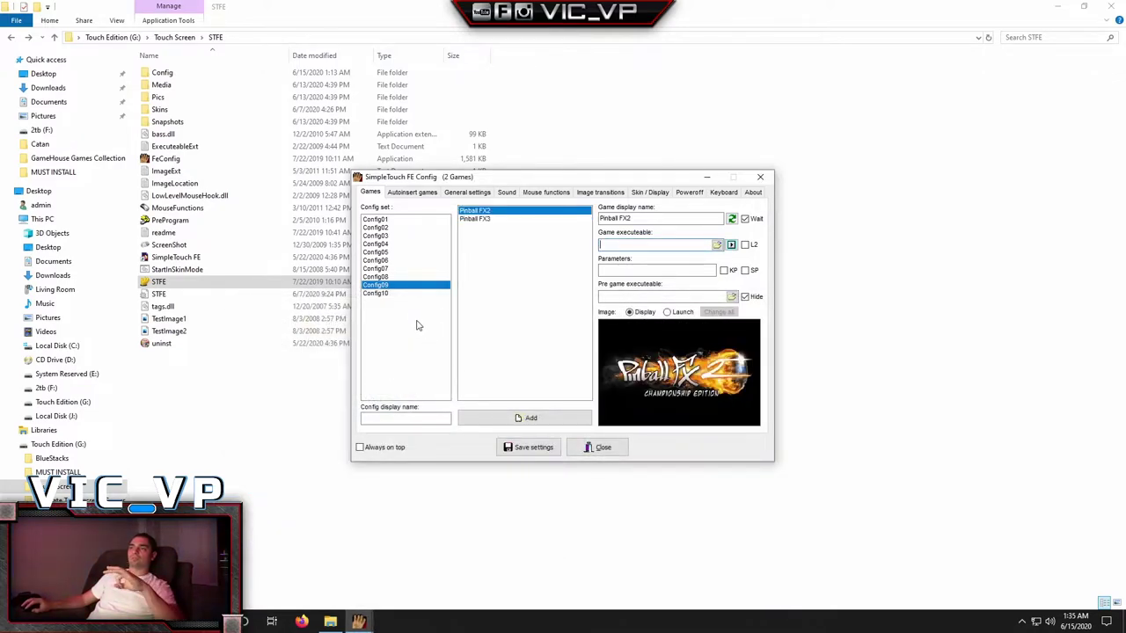
# Step: Reassign the Pinball FX2 entry in Config09 to the Pinball FX2 application in G:\Touch Screen\Games\Pinball FX2 and save the settings
pyautogui.click(387, 293)
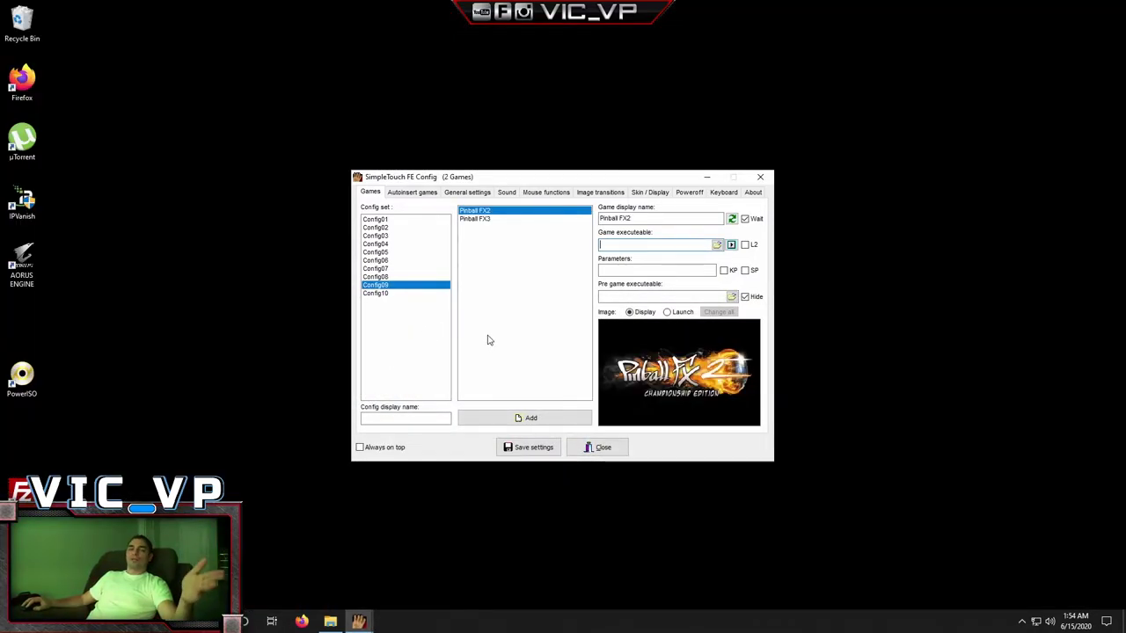
pyautogui.click(385, 295)
pyautogui.click(530, 450)
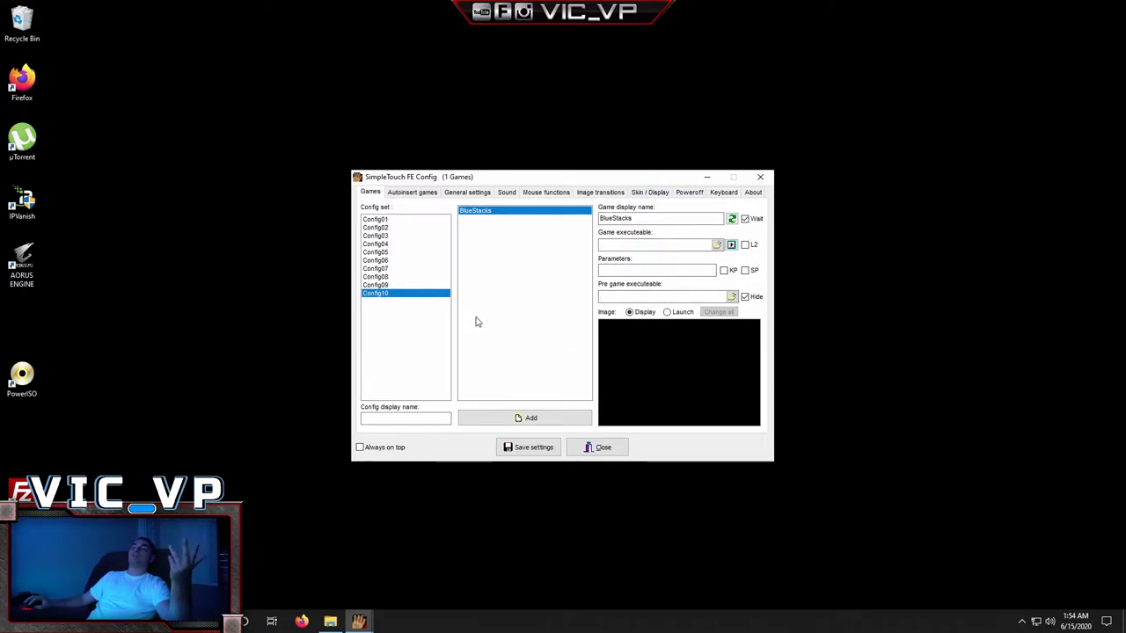
pyautogui.click(378, 285)
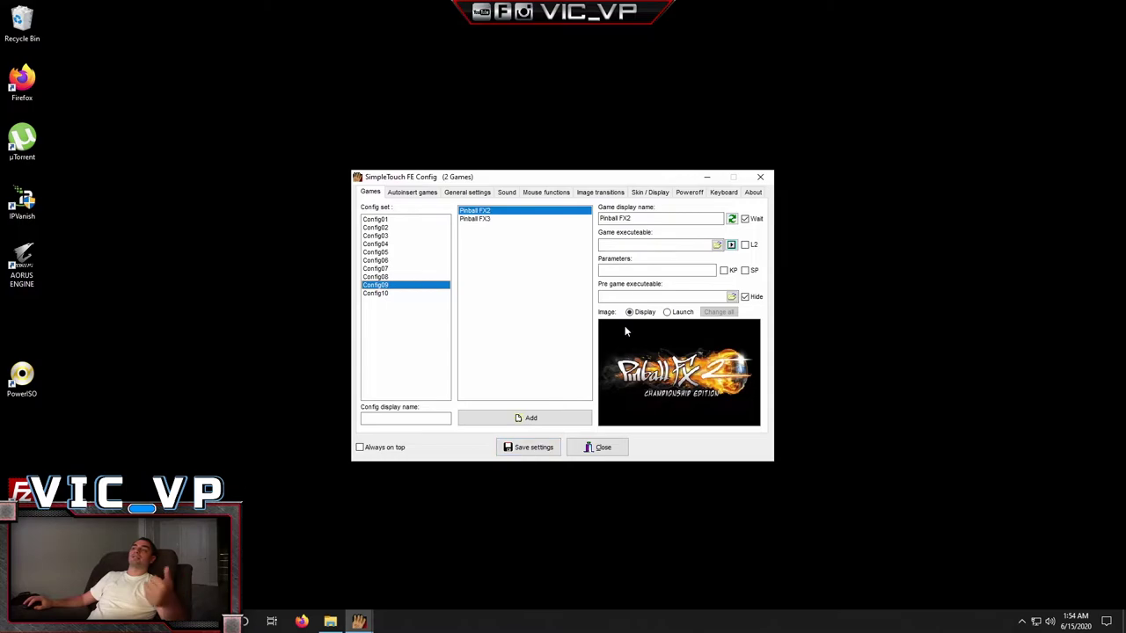
pyautogui.click(718, 245)
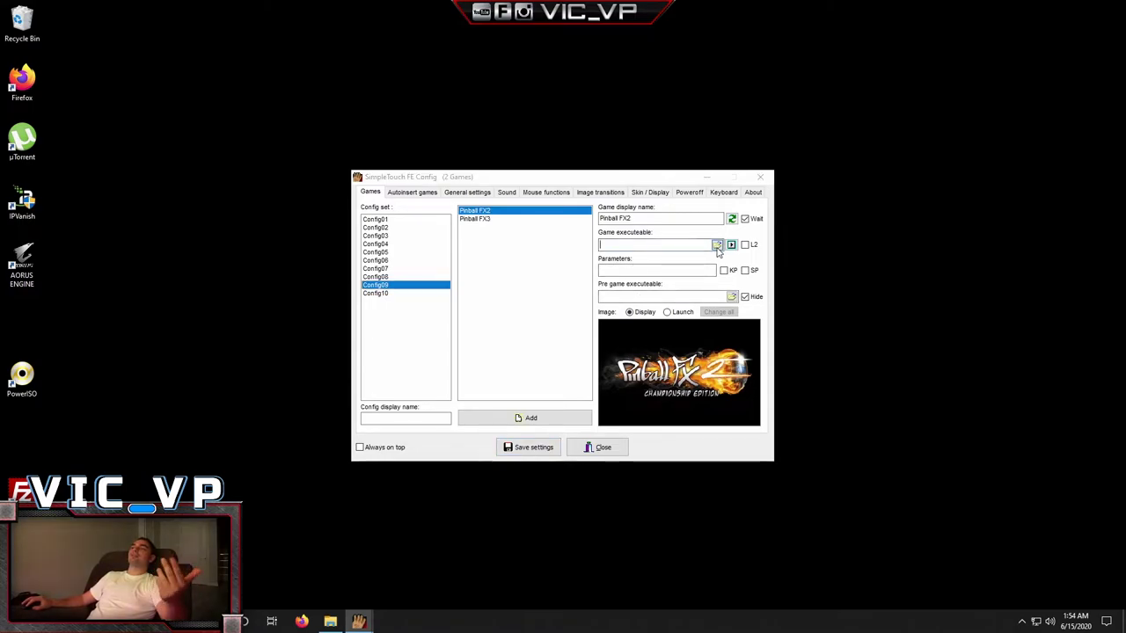
pyautogui.click(344, 319)
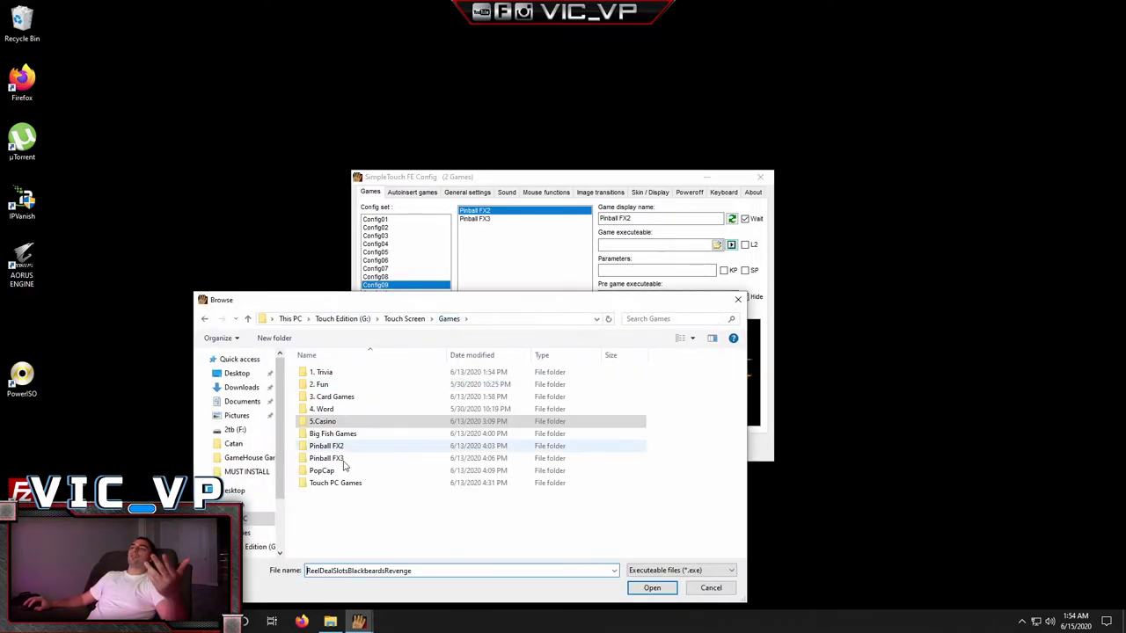
pyautogui.doubleClick(326, 446)
pyautogui.doubleClick(325, 409)
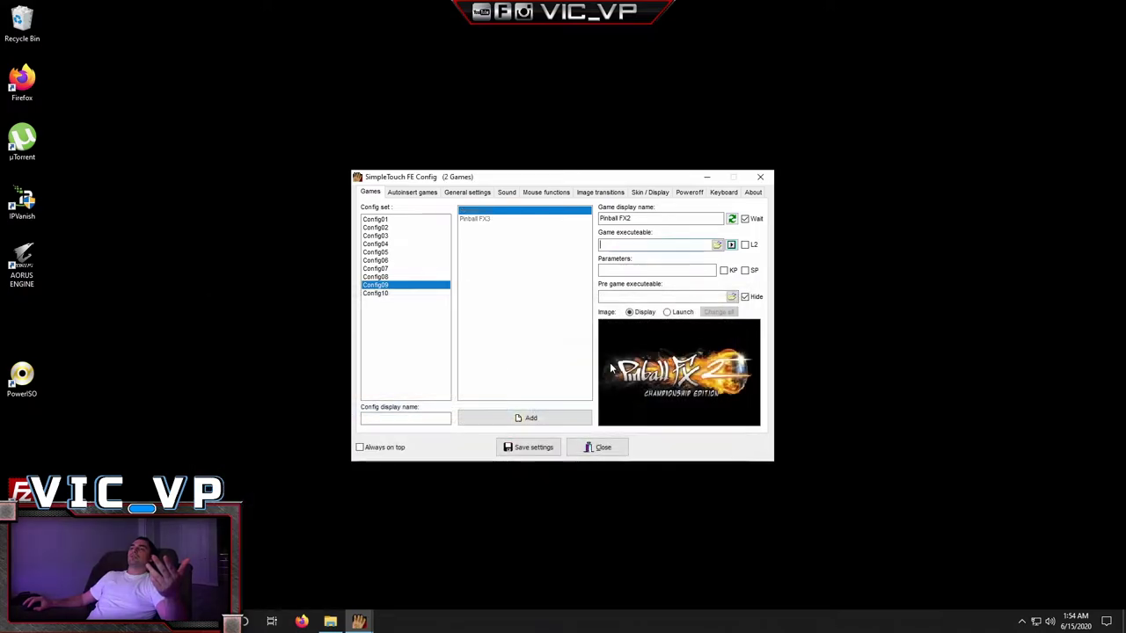
pyautogui.click(527, 447)
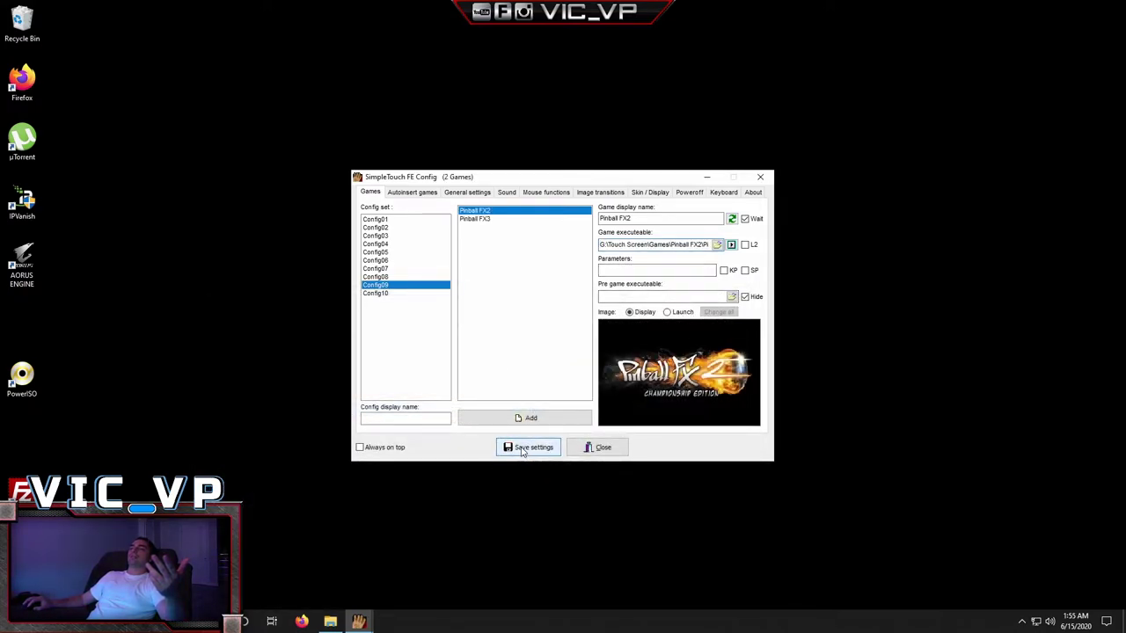
# Step: Reassign the Pinball FX3 entry's game executable to the Pinball FX3 application in G:\Touch Screen\Games\Pinball FX3
pyautogui.click(493, 223)
pyautogui.click(717, 245)
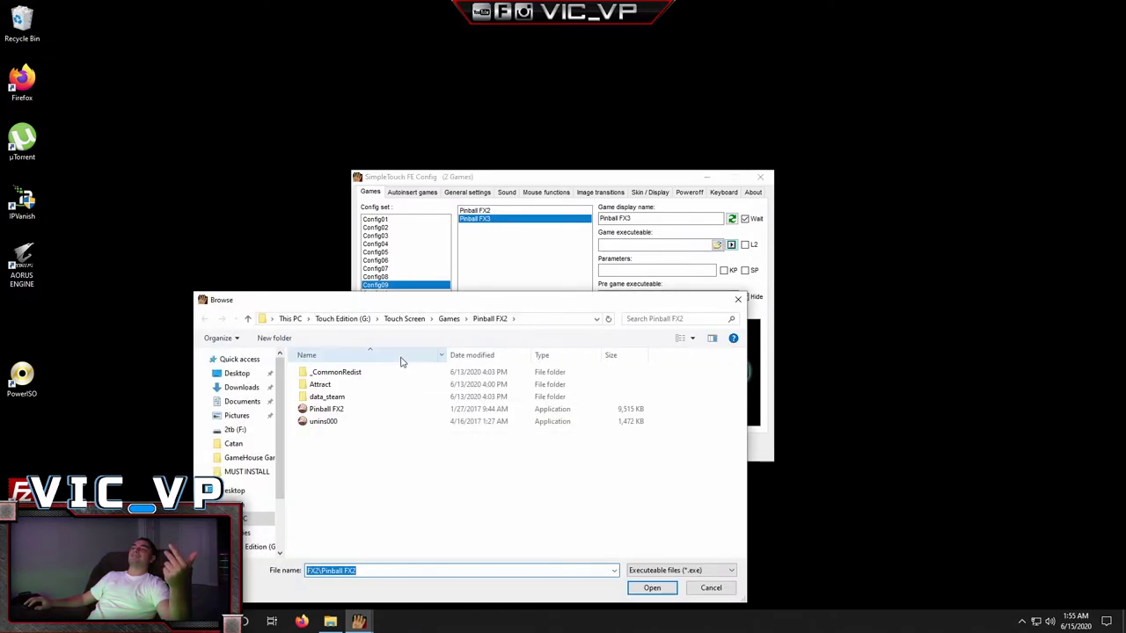
pyautogui.click(448, 318)
pyautogui.doubleClick(345, 459)
pyautogui.click(352, 424)
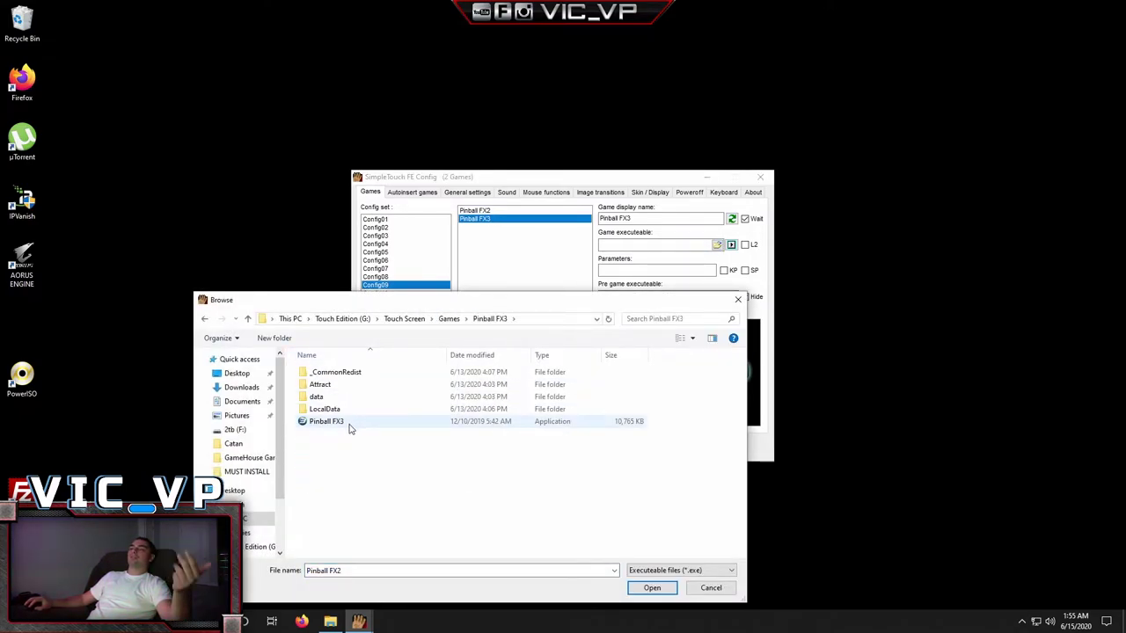
pyautogui.doubleClick(352, 424)
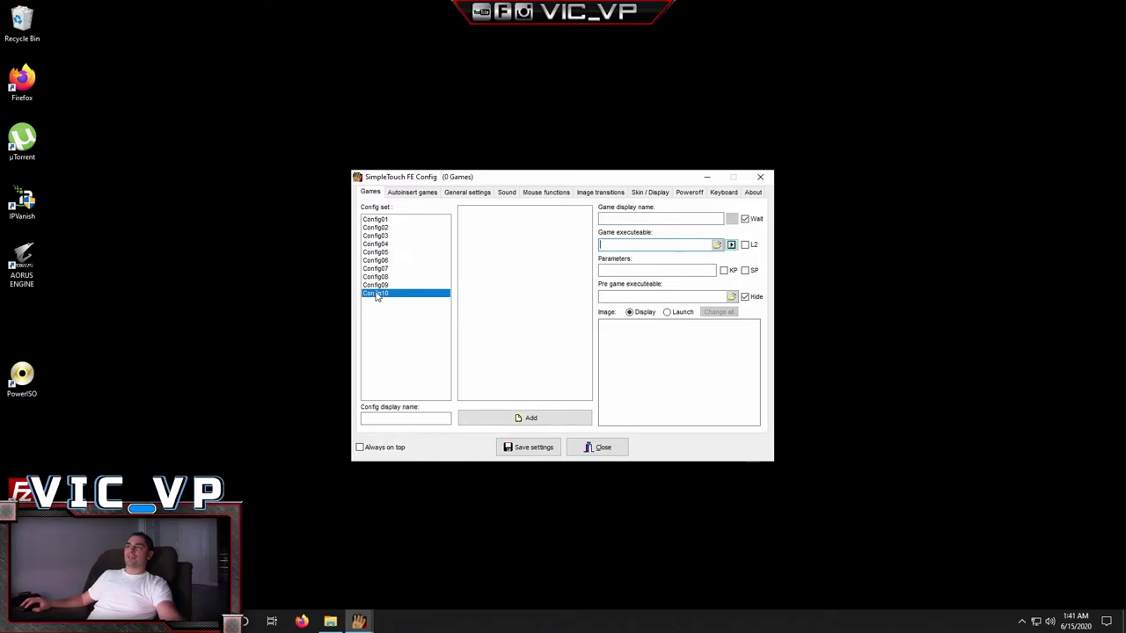
# Step: Add a game to Config10 with the display name BlueStacks
pyautogui.click(521, 417)
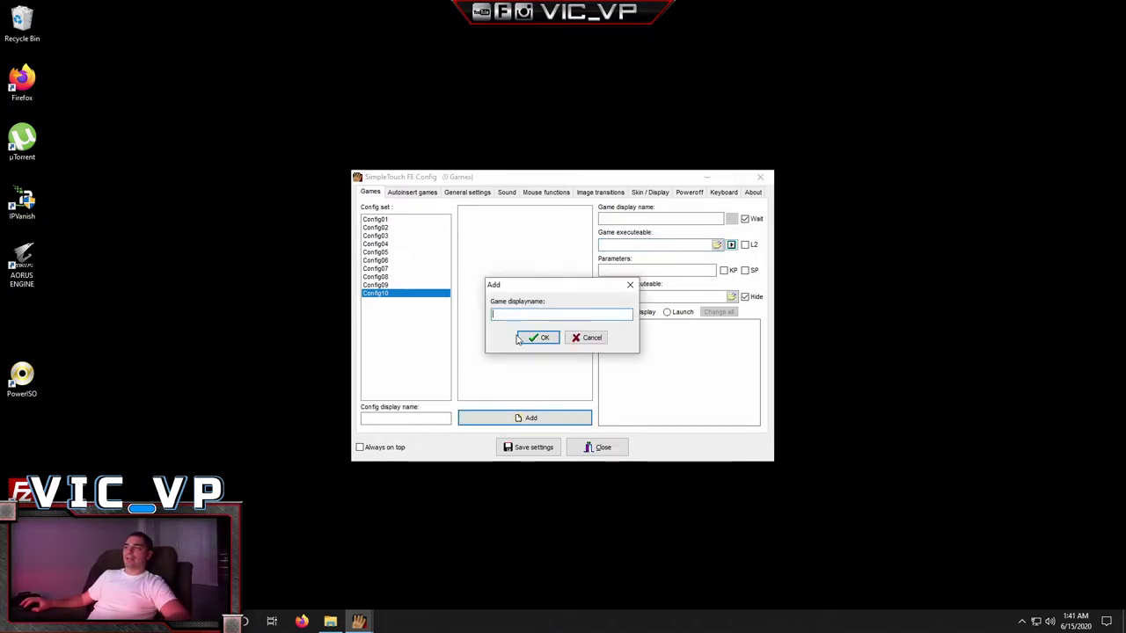
pyautogui.write('BlueStacks')
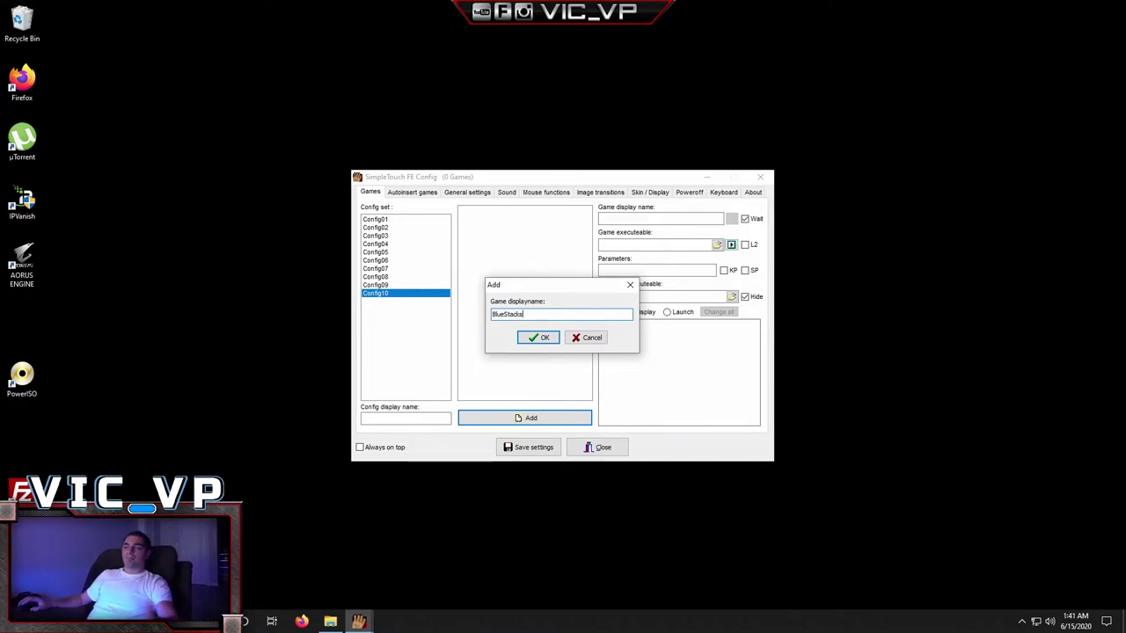
pyautogui.click(543, 338)
pyautogui.click(545, 342)
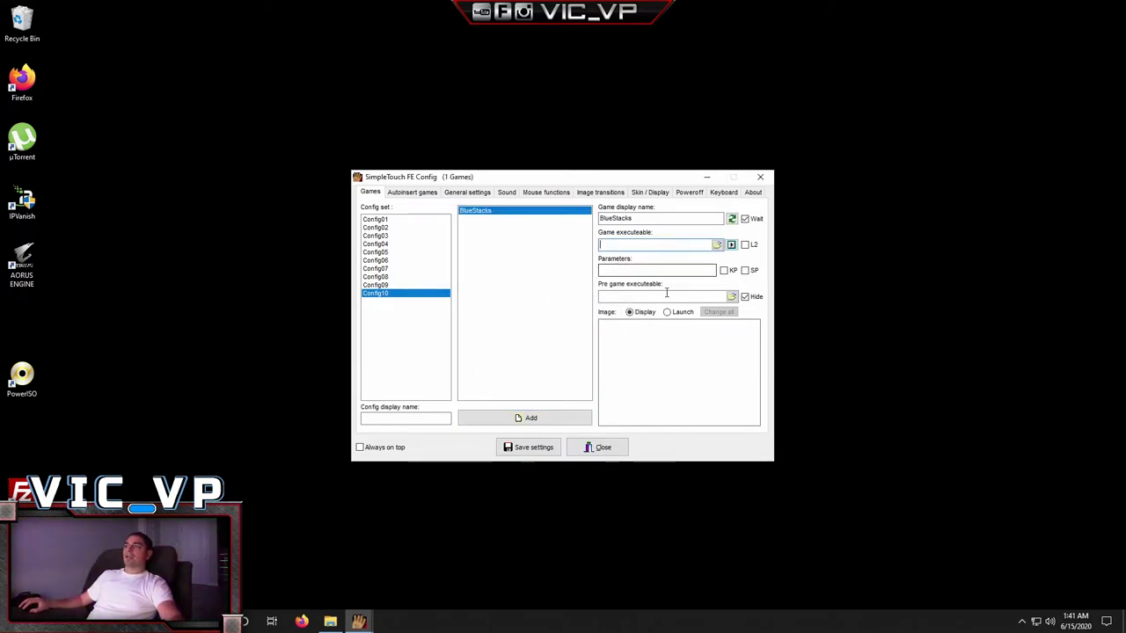
pyautogui.click(712, 248)
pyautogui.click(717, 245)
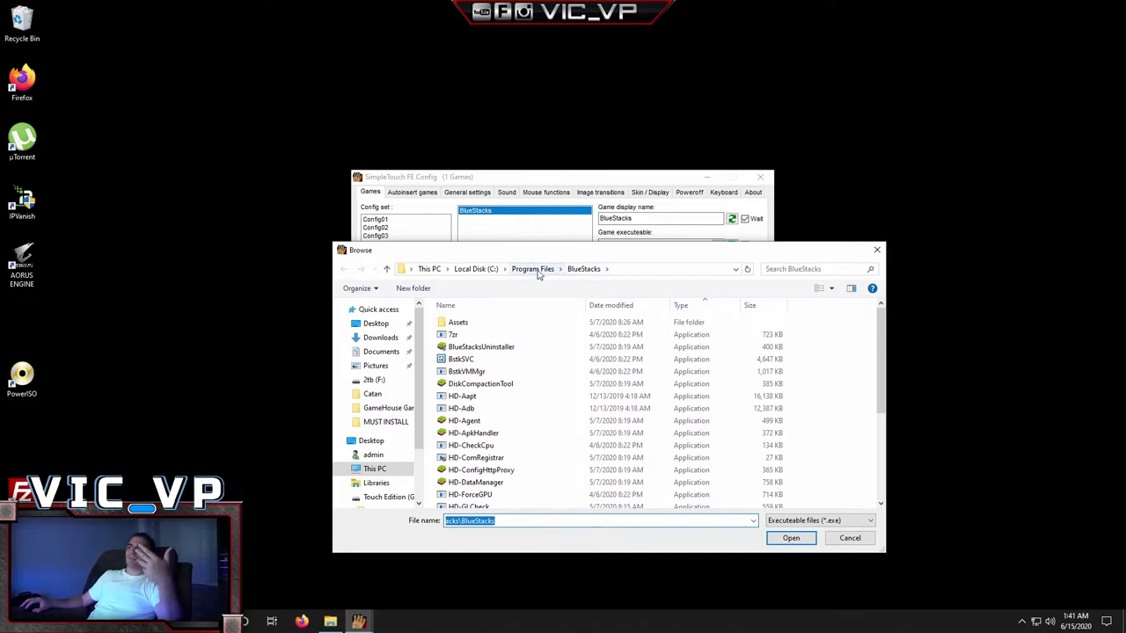
pyautogui.click(466, 269)
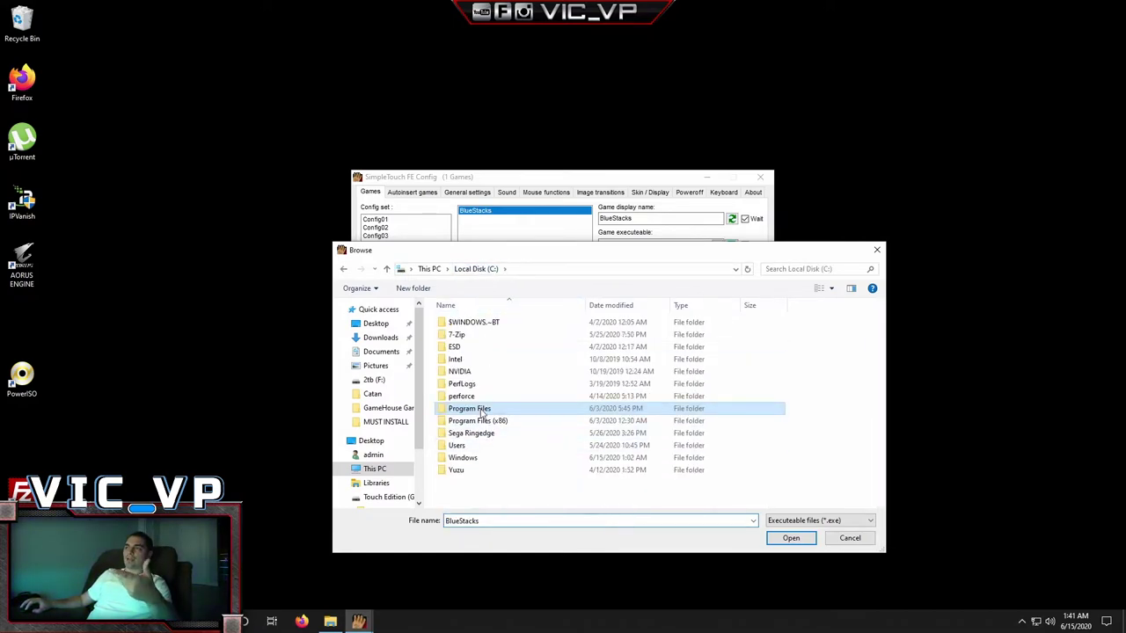
pyautogui.doubleClick(484, 408)
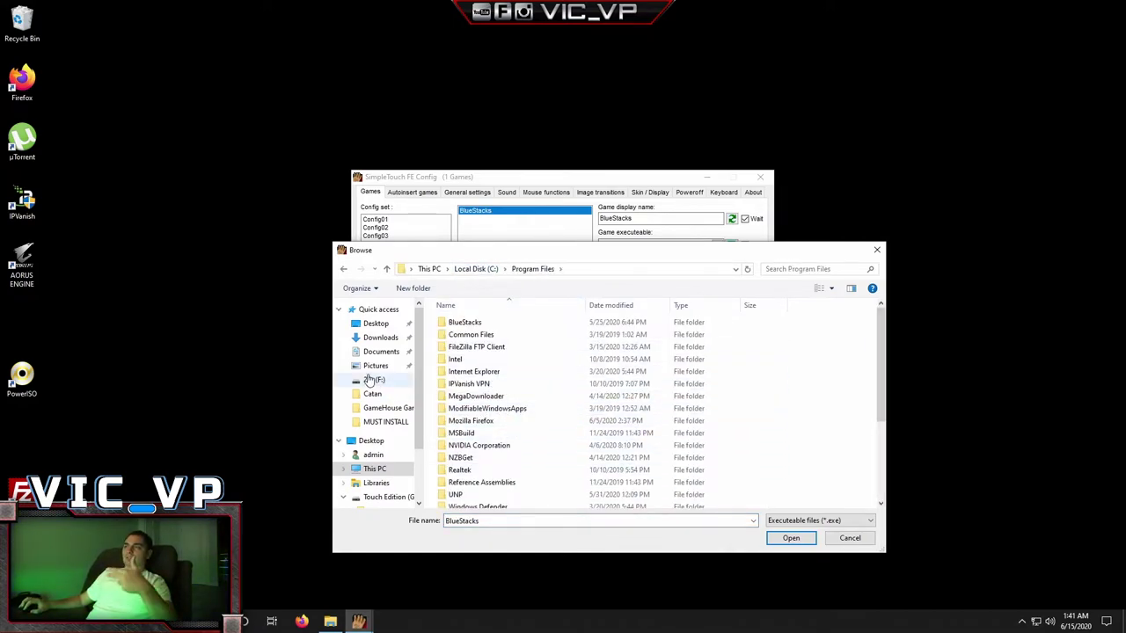
pyautogui.click(376, 324)
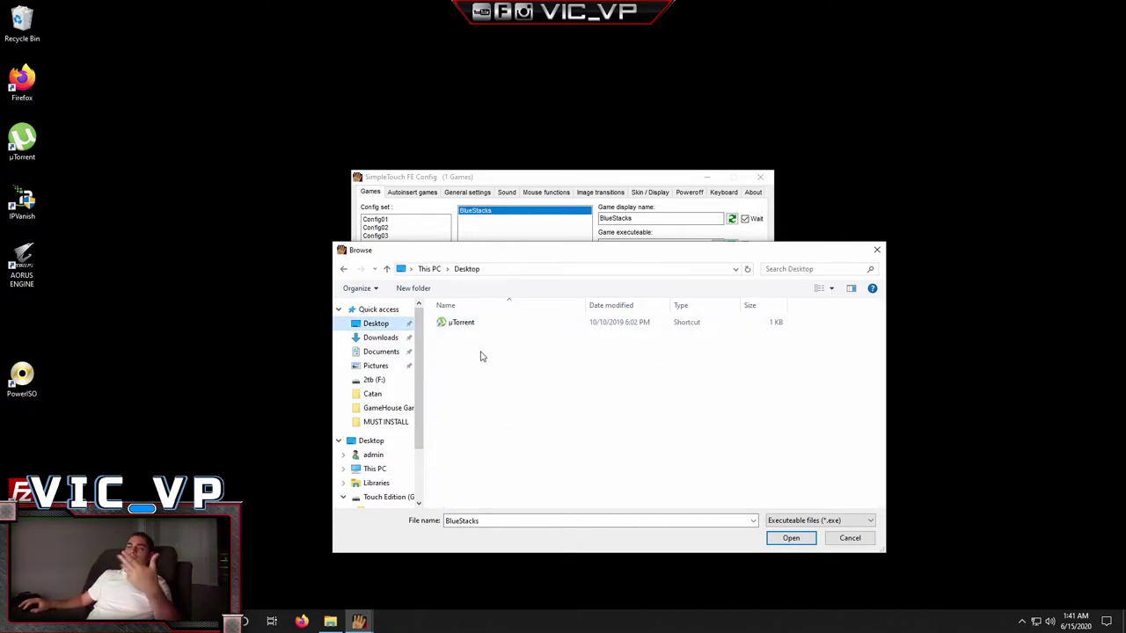
pyautogui.click(351, 269)
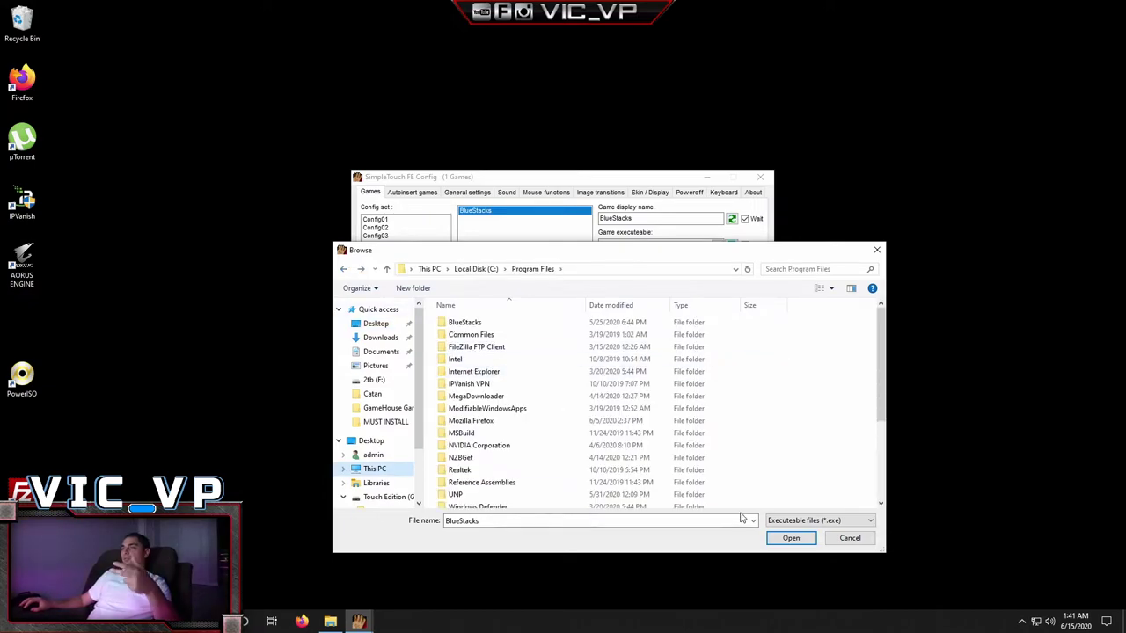
pyautogui.click(856, 543)
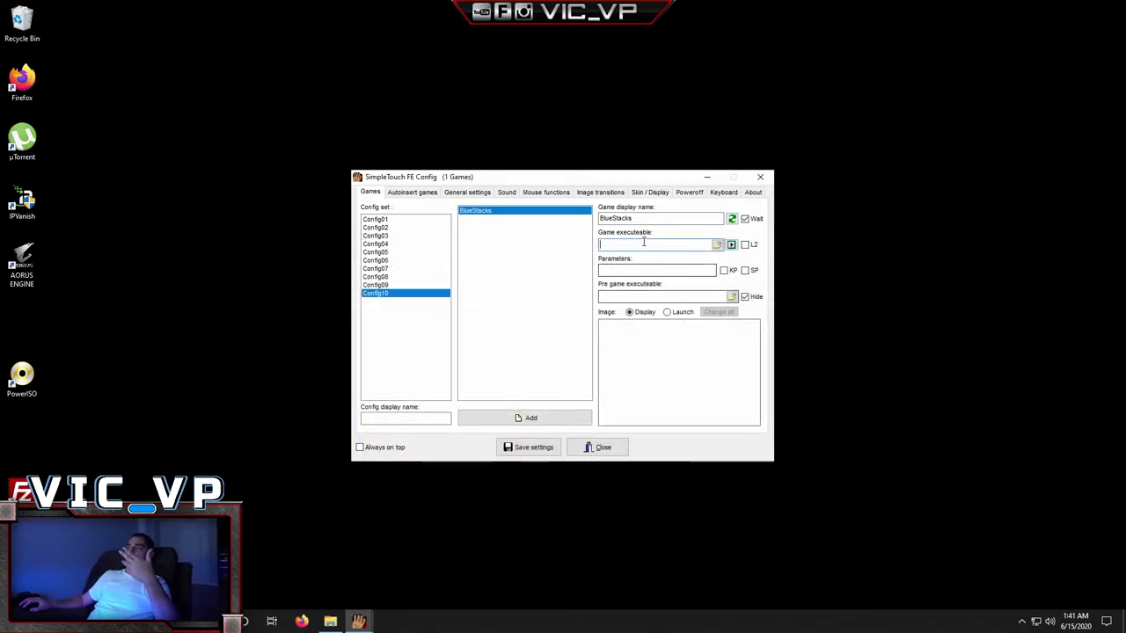
# Step: Assign the BlueStacks entry the Blue Stacks file in G:\Touch Screen\Games as its display image
pyautogui.click(666, 379)
pyautogui.click(343, 497)
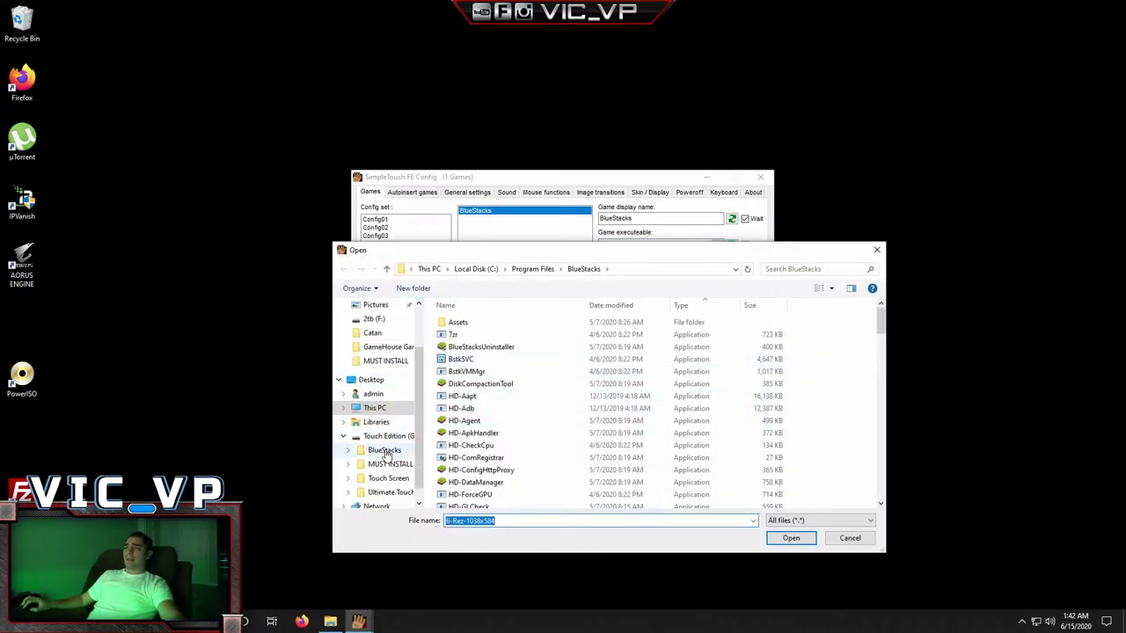
pyautogui.click(384, 424)
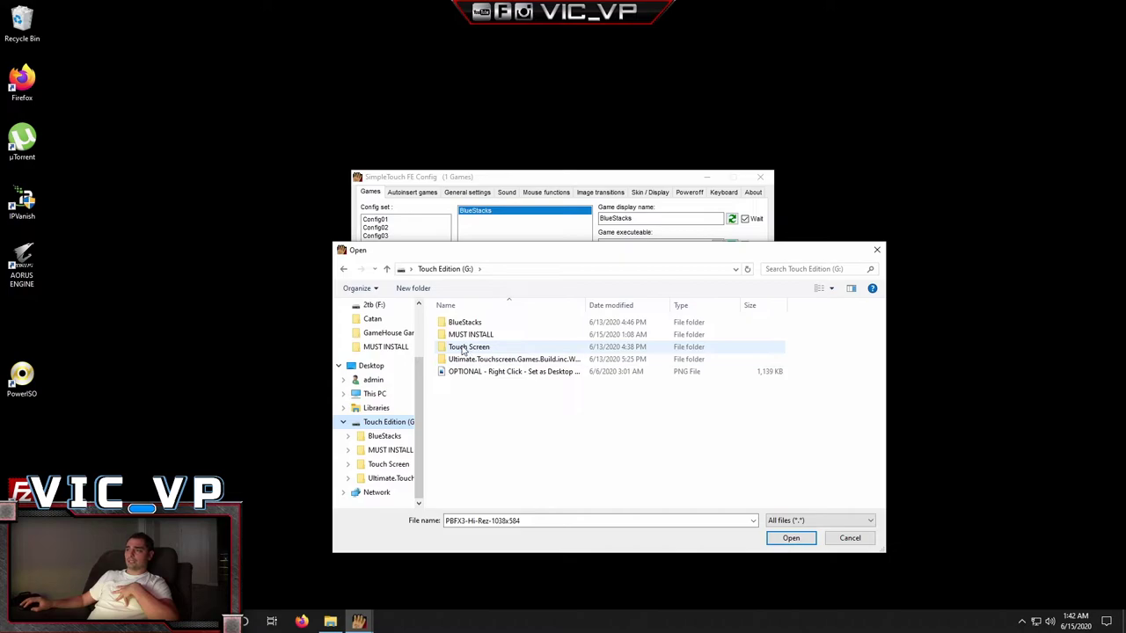
pyautogui.doubleClick(464, 346)
pyautogui.doubleClick(460, 336)
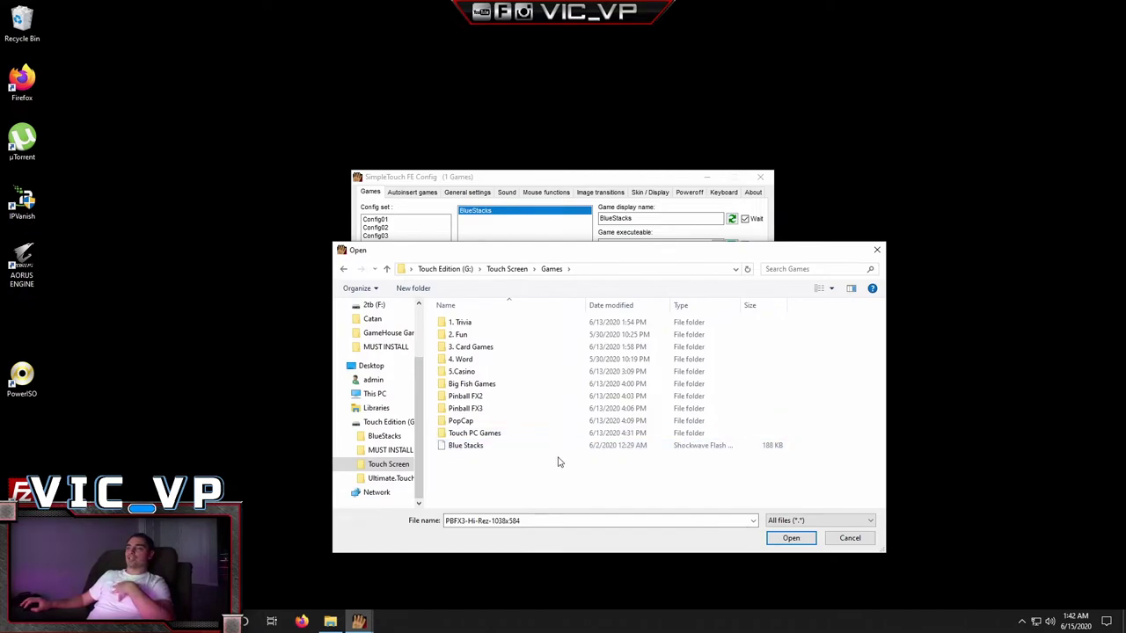
pyautogui.doubleClick(475, 445)
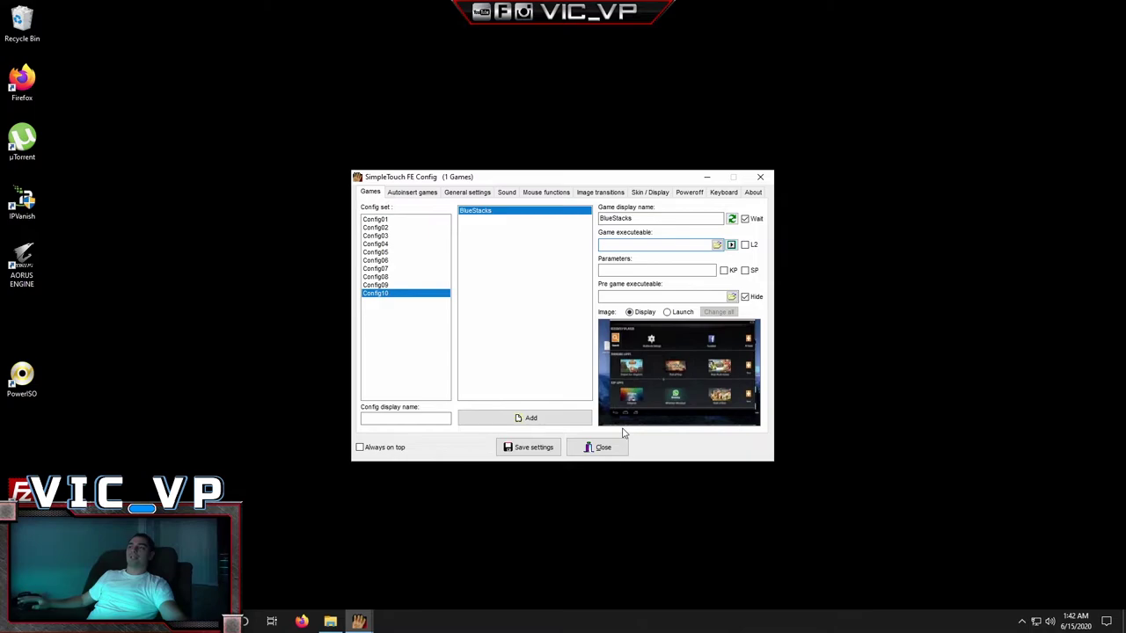
# Step: Go through the game entries in Config08 and check each one's display image
pyautogui.click(383, 286)
pyautogui.click(385, 277)
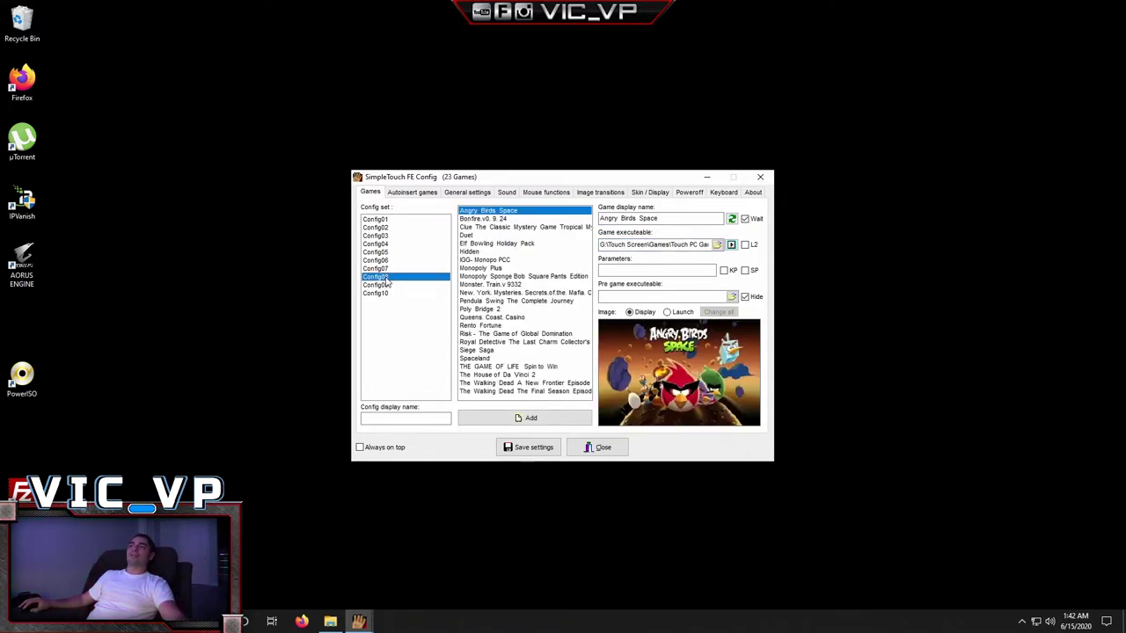
pyautogui.press('Down')
pyautogui.press('Down')
pyautogui.press('Down')
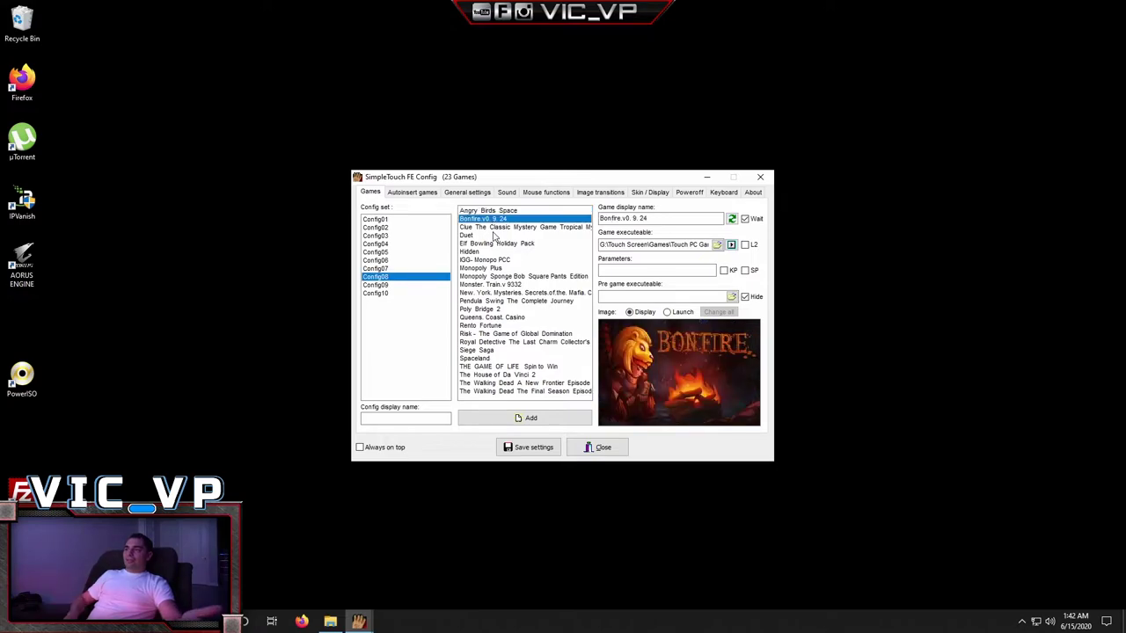
pyautogui.press('Down')
pyautogui.press('Down')
pyautogui.press('Down')
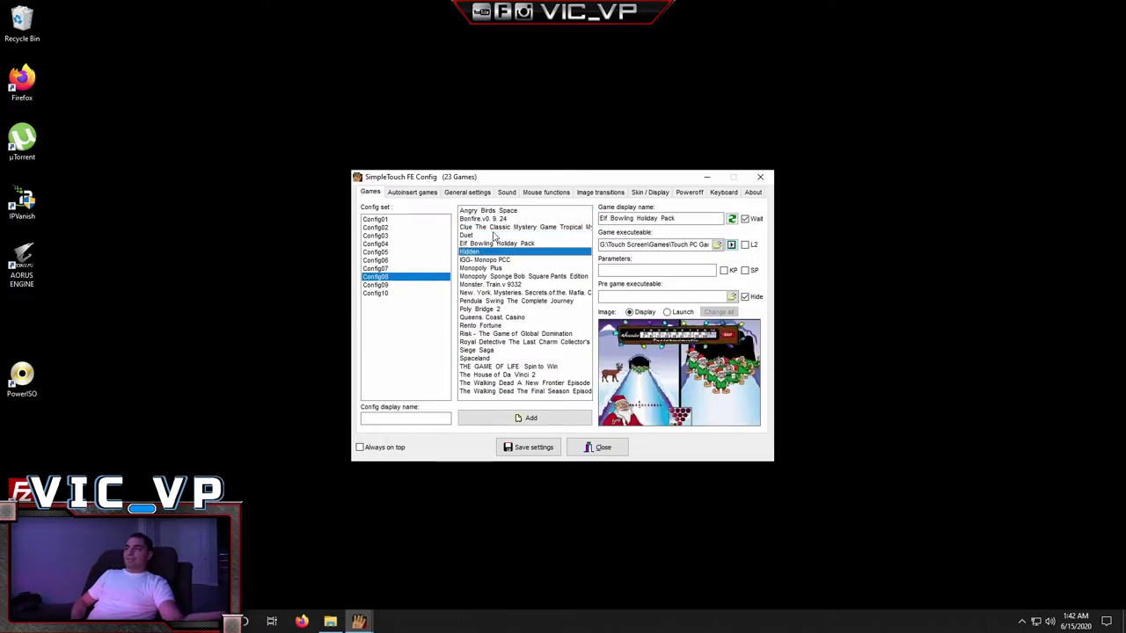
pyautogui.press('Down')
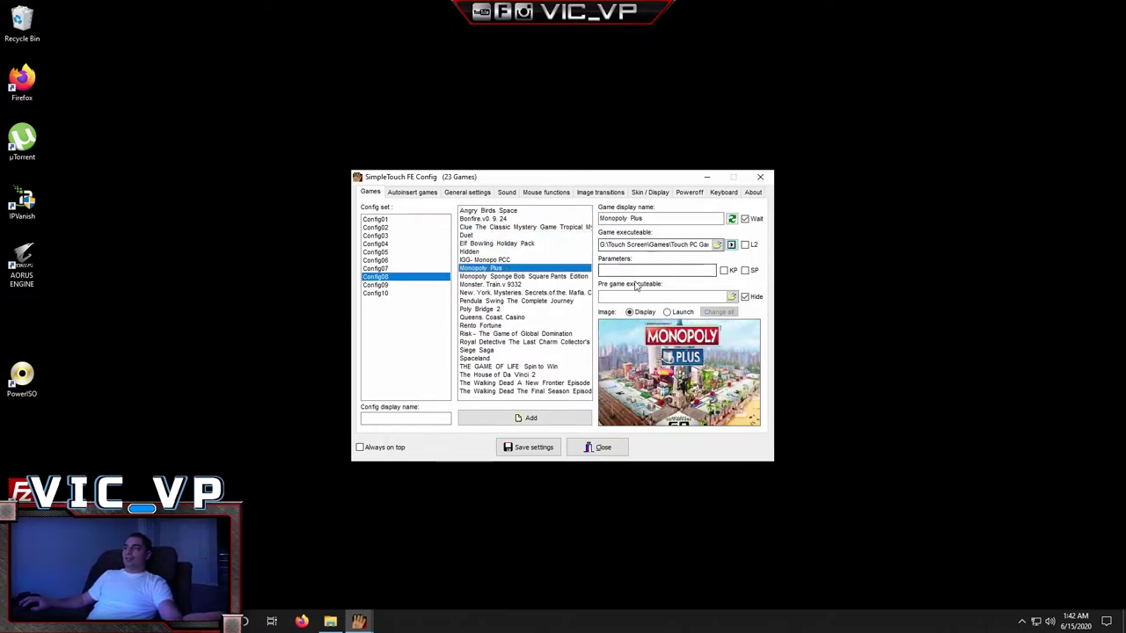
pyautogui.press('Down')
pyautogui.press('Down')
pyautogui.press('Down')
pyautogui.press('Down')
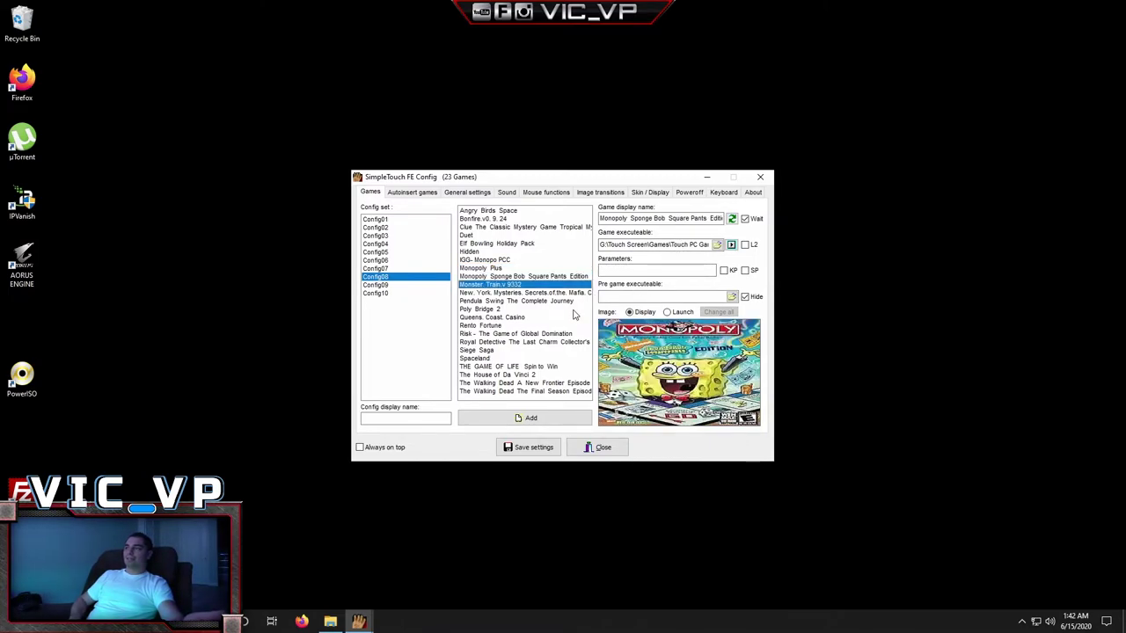
pyautogui.press('Down')
pyautogui.press('Down')
pyautogui.press('Down')
pyautogui.press('Down')
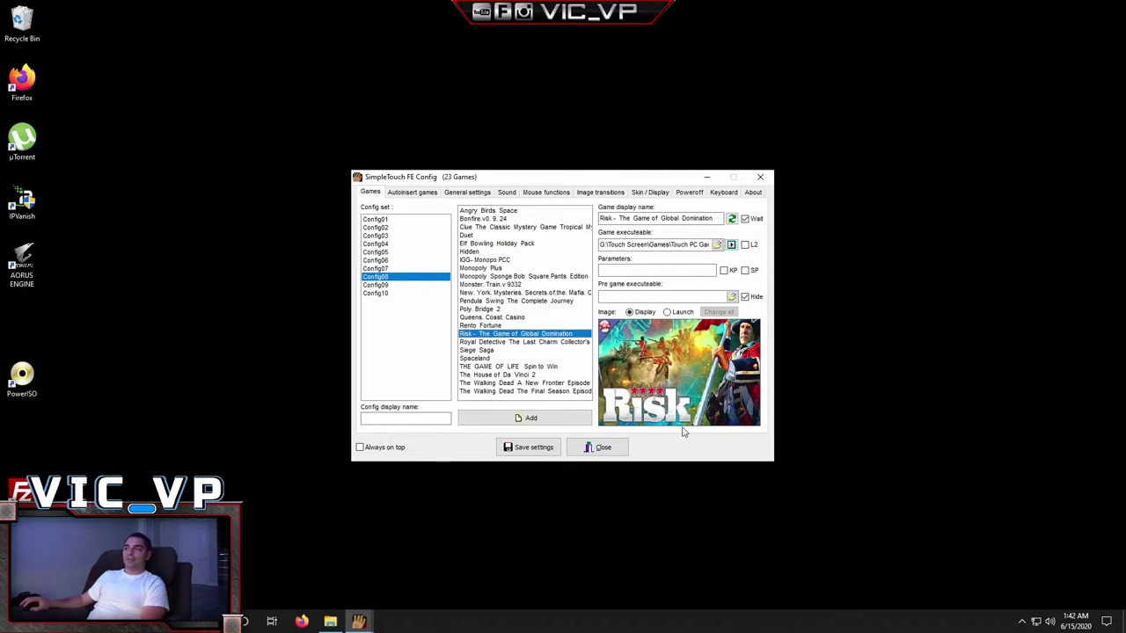
pyautogui.press('Down')
pyautogui.press('Down')
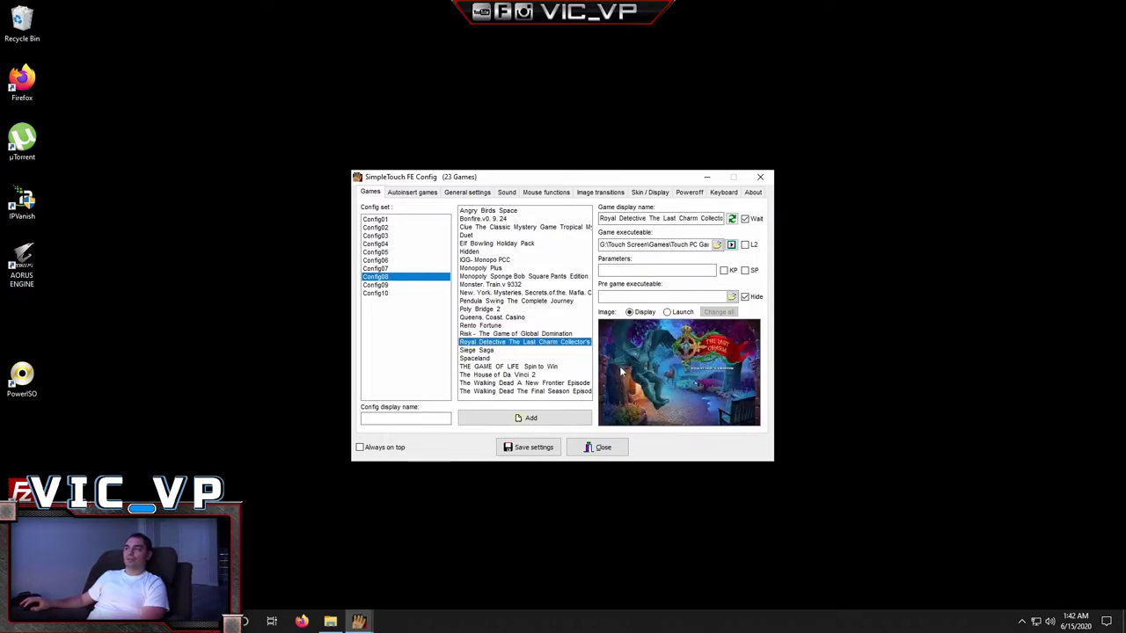
pyautogui.press('Down')
pyautogui.press('Up')
pyautogui.press('Down')
pyautogui.press('Down')
pyautogui.press('Down')
pyautogui.press('Down')
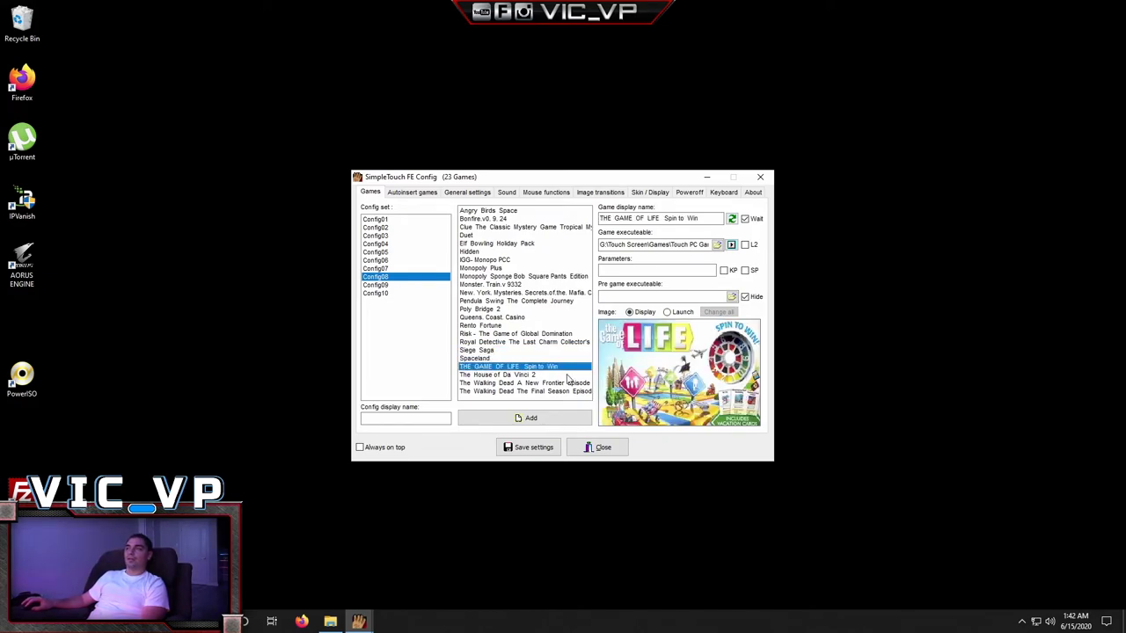
pyautogui.press('Down')
# Step: Assign the Siege Saga entry in Config08 the Siege Saga JPG from G:\Touch Screen\Games\Touch PC Games\Siege Saga as its display image
pyautogui.press('Up')
pyautogui.press('Up')
pyautogui.press('Up')
pyautogui.press('Up')
pyautogui.press('Up')
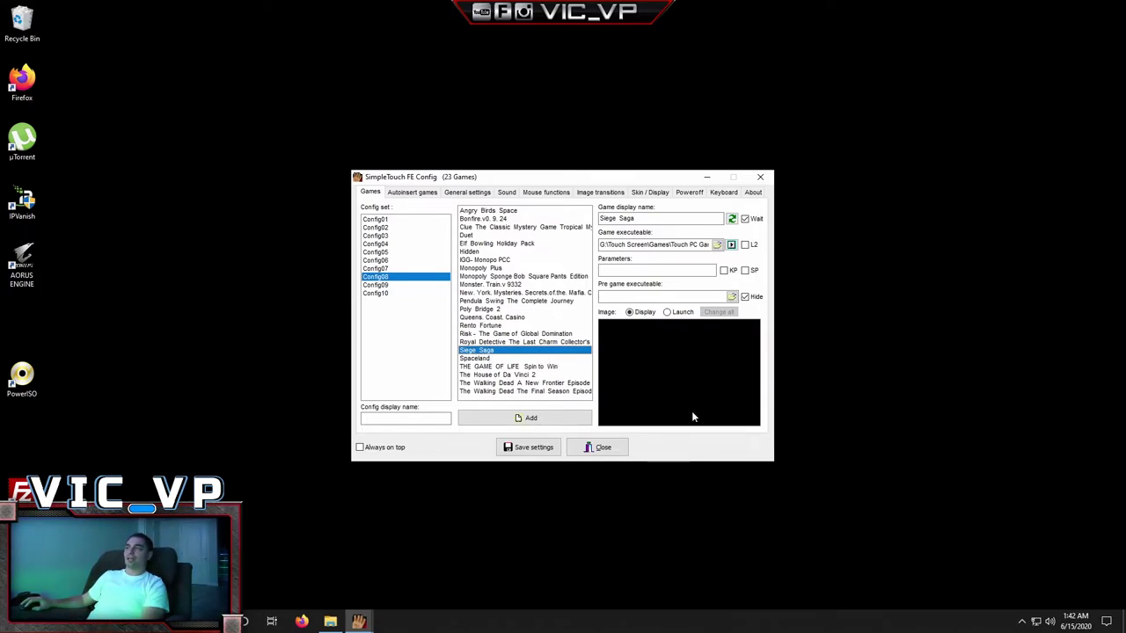
pyautogui.click(695, 376)
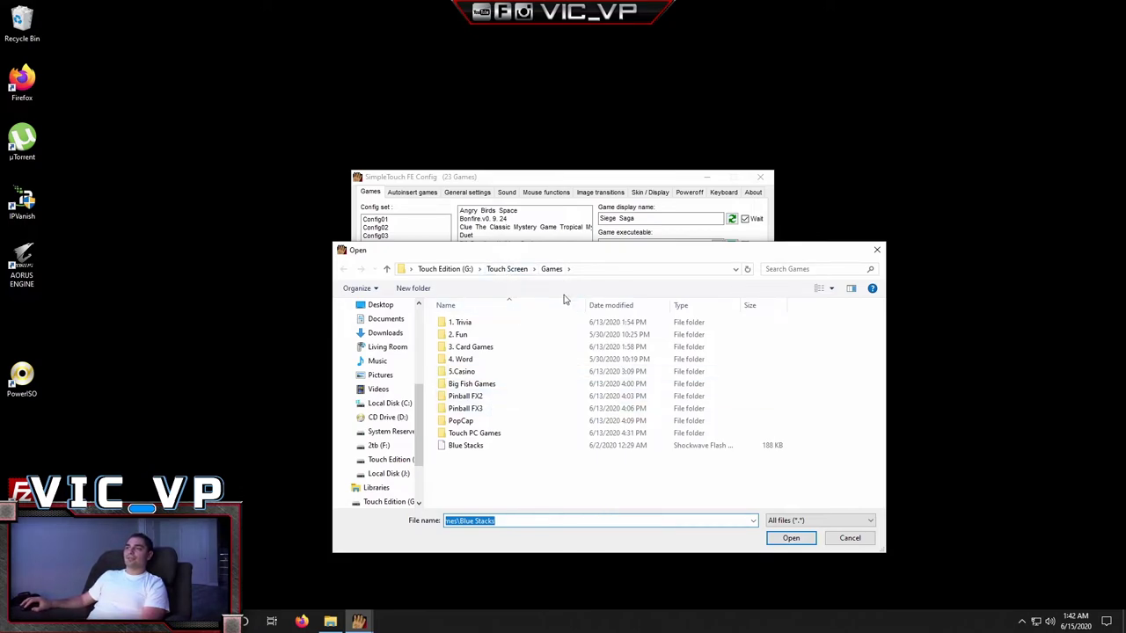
pyautogui.doubleClick(473, 433)
pyautogui.scroll(-3, 607, 413)
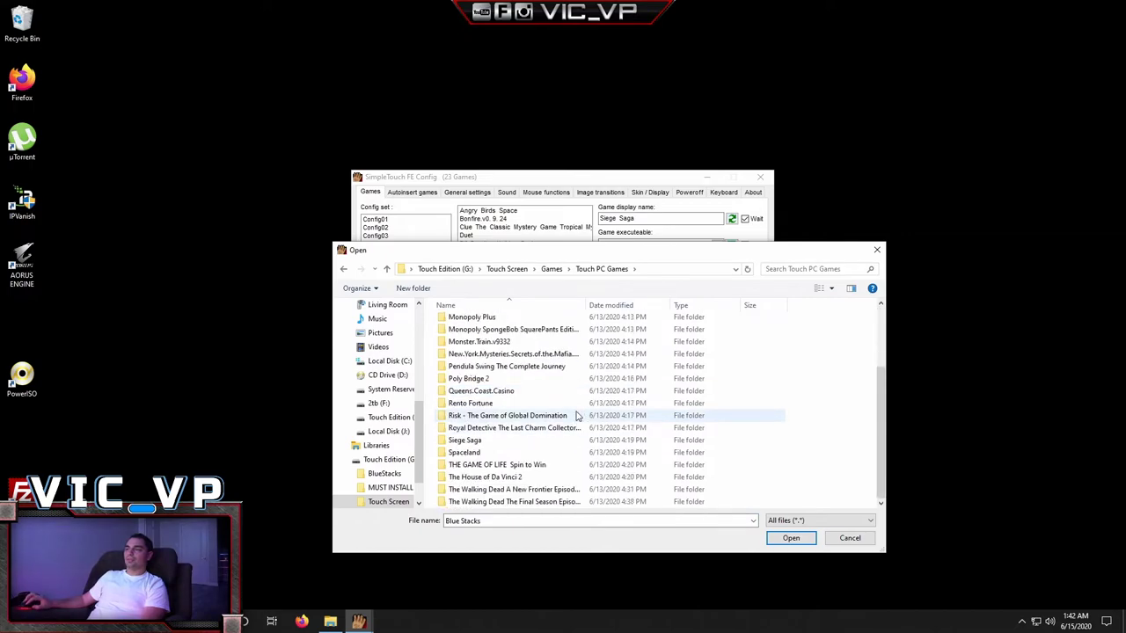
pyautogui.click(468, 442)
pyautogui.doubleClick(466, 440)
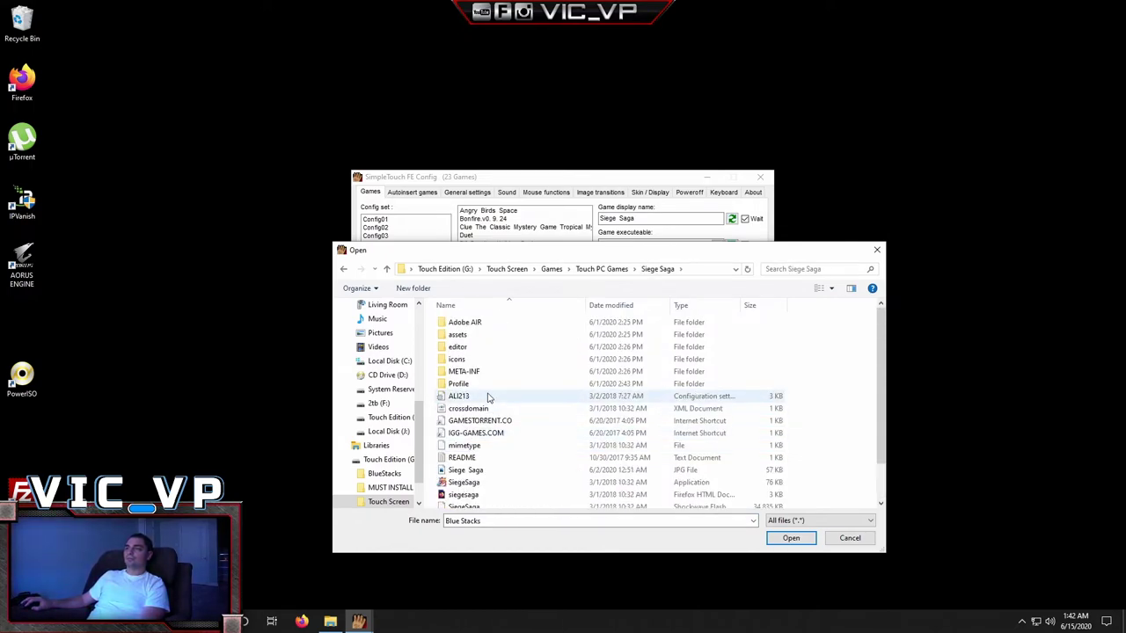
pyautogui.scroll(-1, 480, 409)
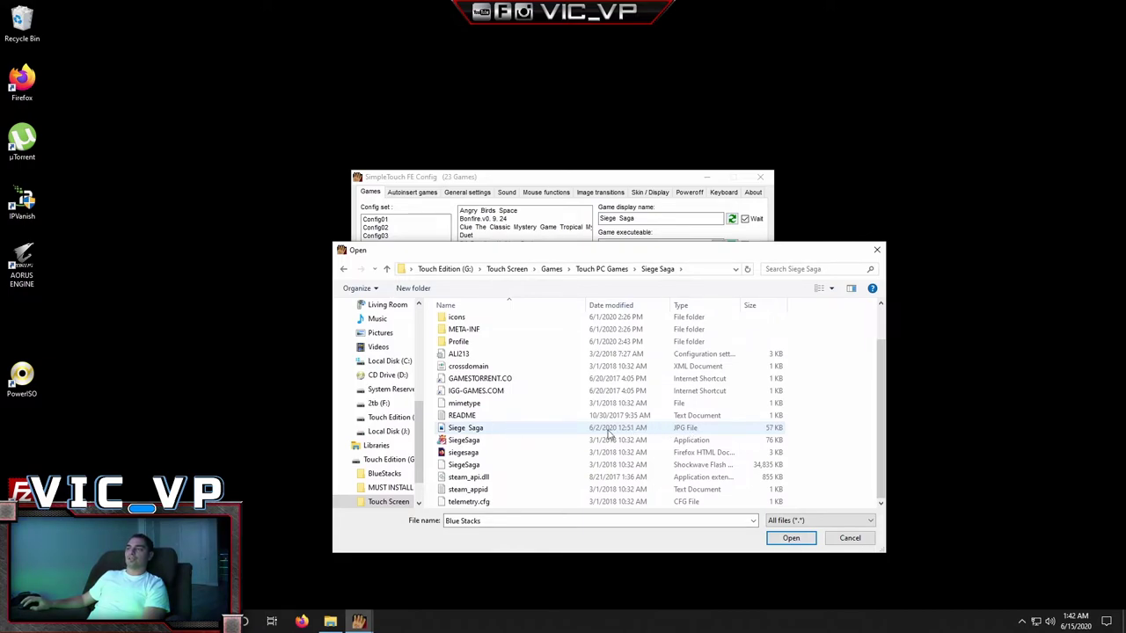
pyautogui.click(467, 429)
pyautogui.doubleClick(466, 428)
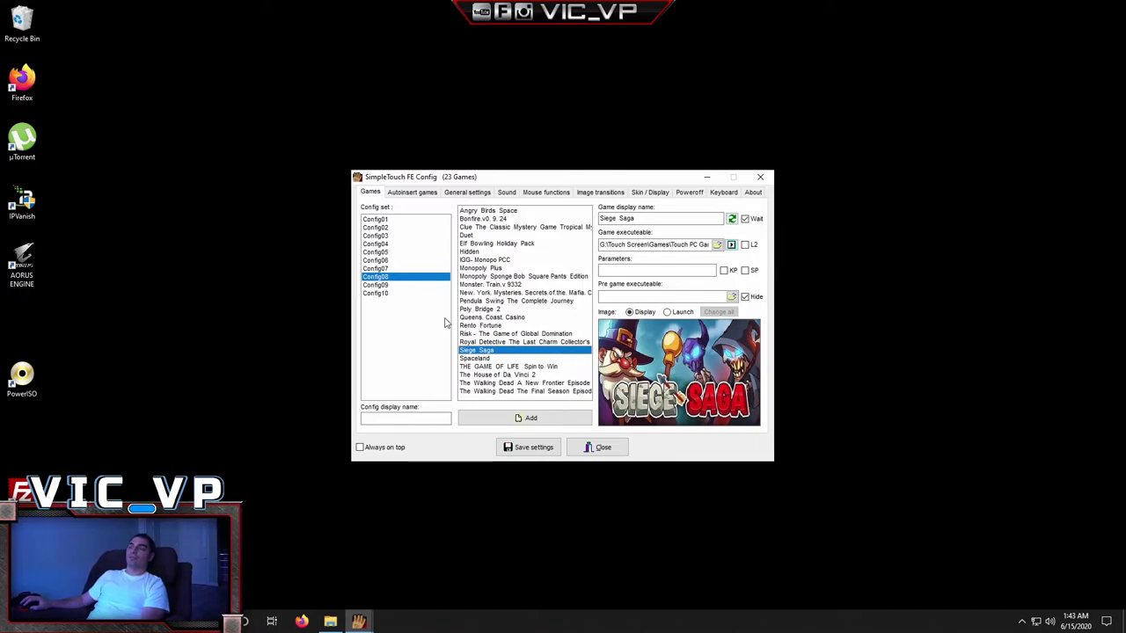
# Step: Look at Config07 and Config06, and check the full executable path of the 10 Talismans entry
pyautogui.click(389, 269)
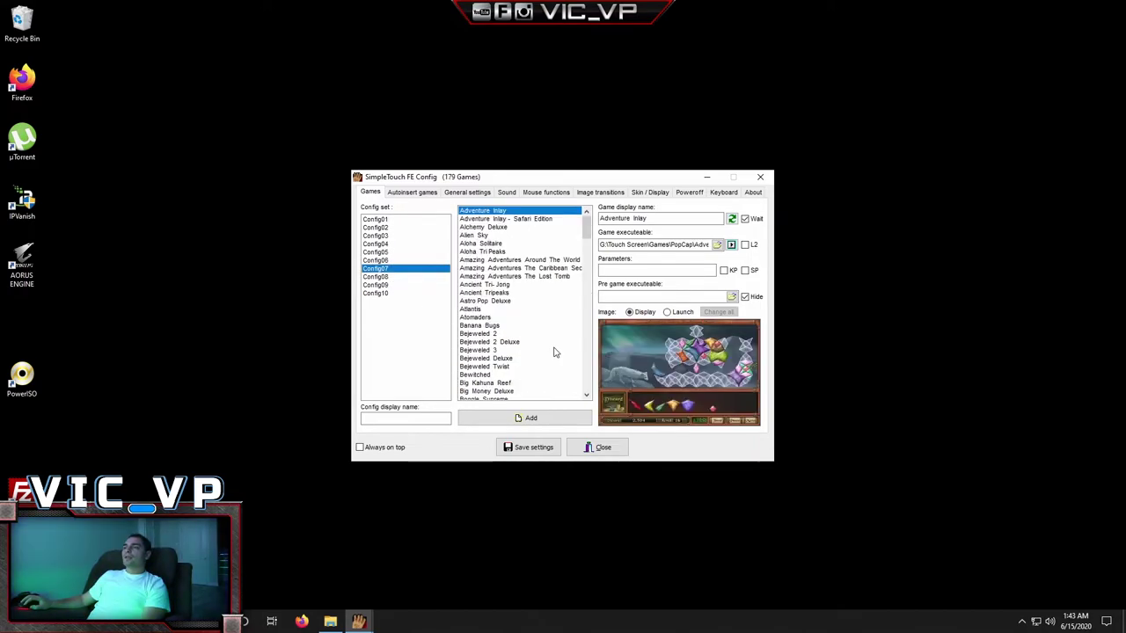
pyautogui.click(387, 261)
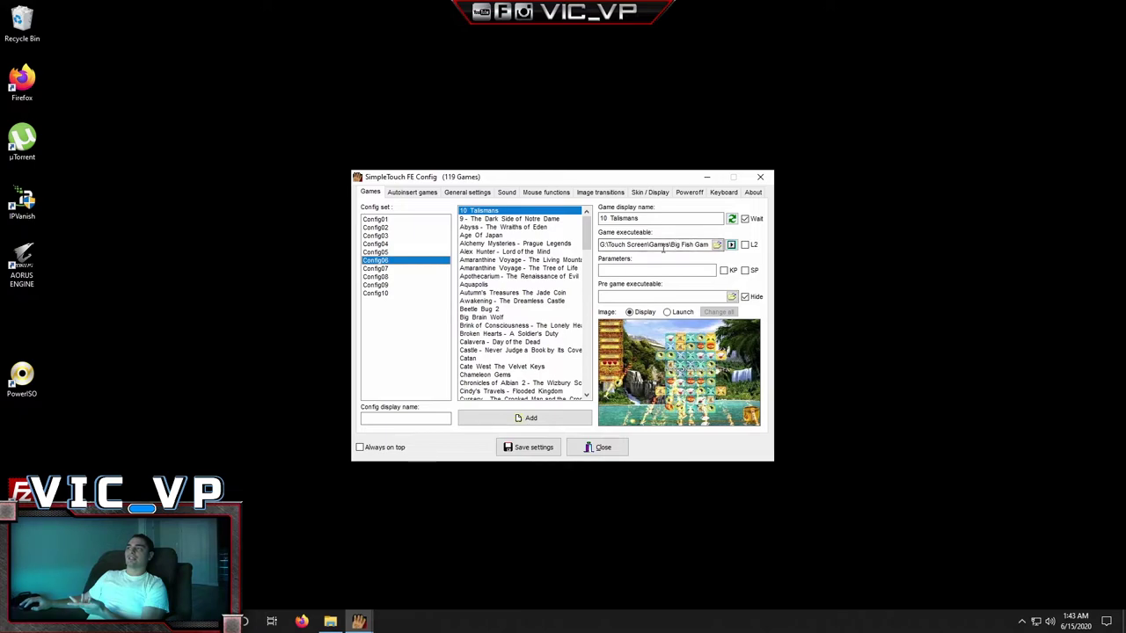
pyautogui.moveTo(678, 247); pyautogui.dragTo(753, 247)
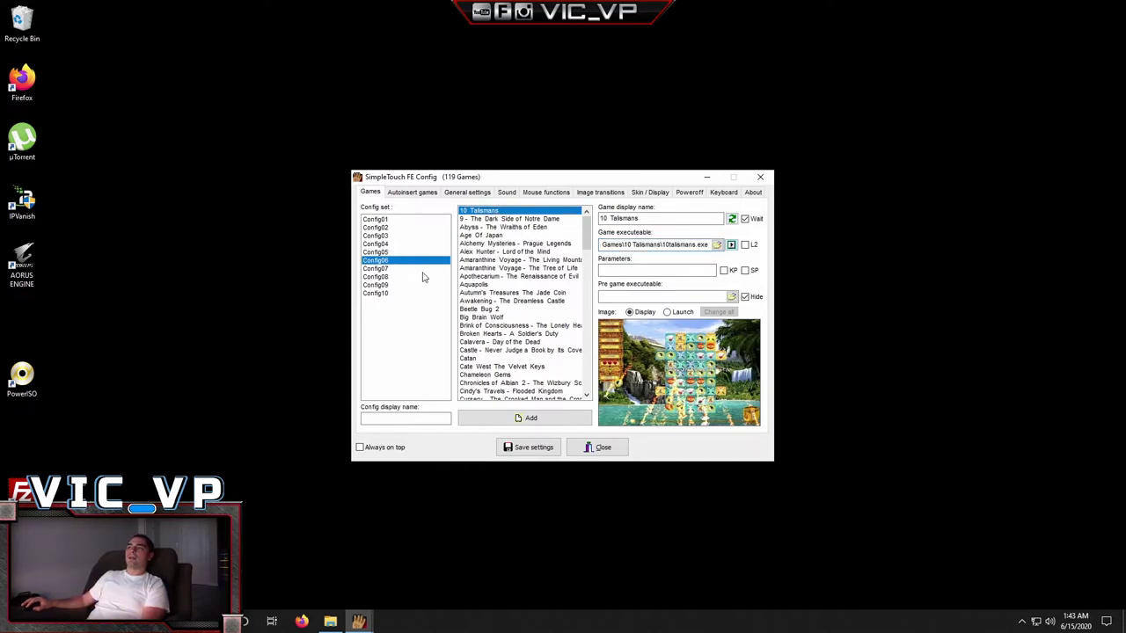
# Step: Go through the Config07 entries from Adventure Inlay to Chicktionary and check their display images
pyautogui.click(387, 268)
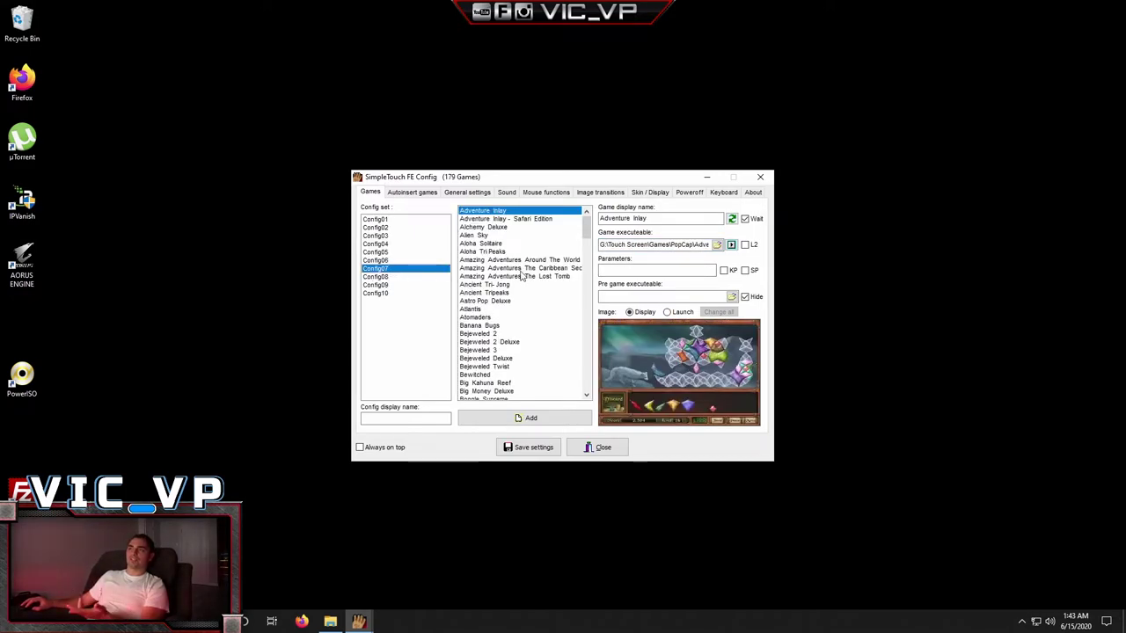
pyautogui.click(499, 217)
pyautogui.press('Down')
pyautogui.press('Down')
pyautogui.press('Down')
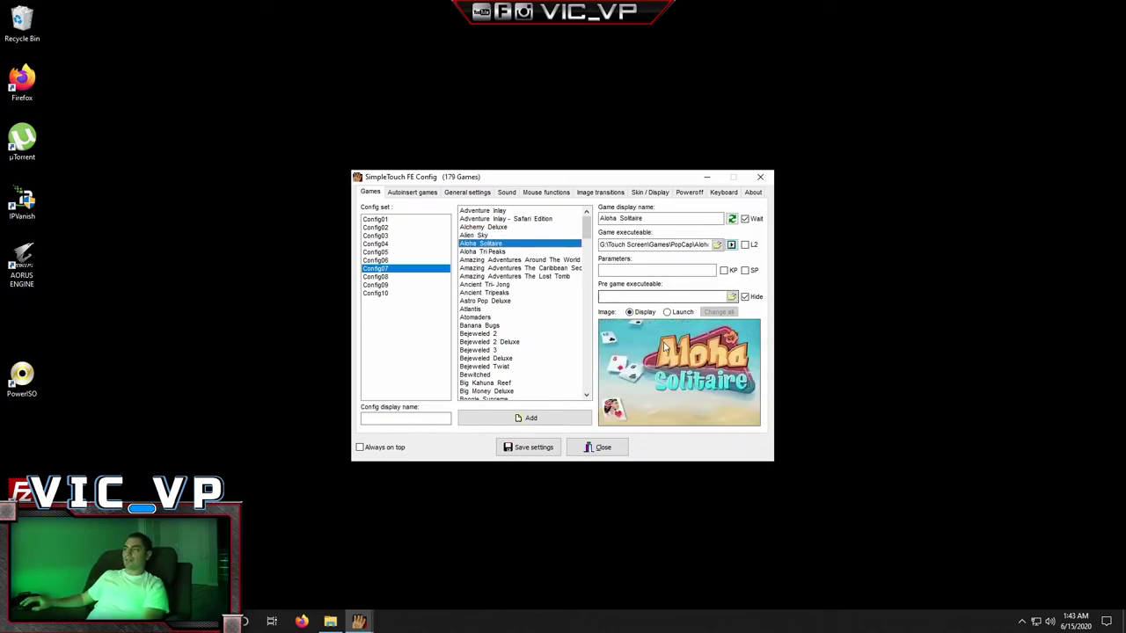
pyautogui.press('Down')
pyautogui.press('Down')
pyautogui.press('Down')
pyautogui.press('Down')
pyautogui.press('Down')
pyautogui.press('Down')
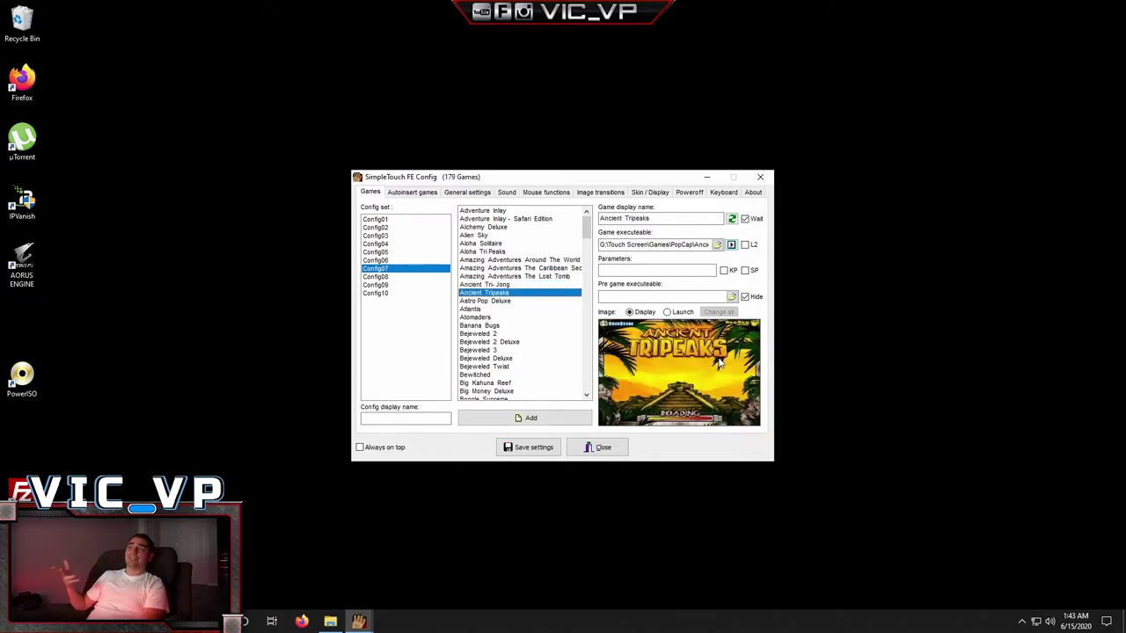
pyautogui.press('Down')
pyautogui.press('Down')
pyautogui.press('Down')
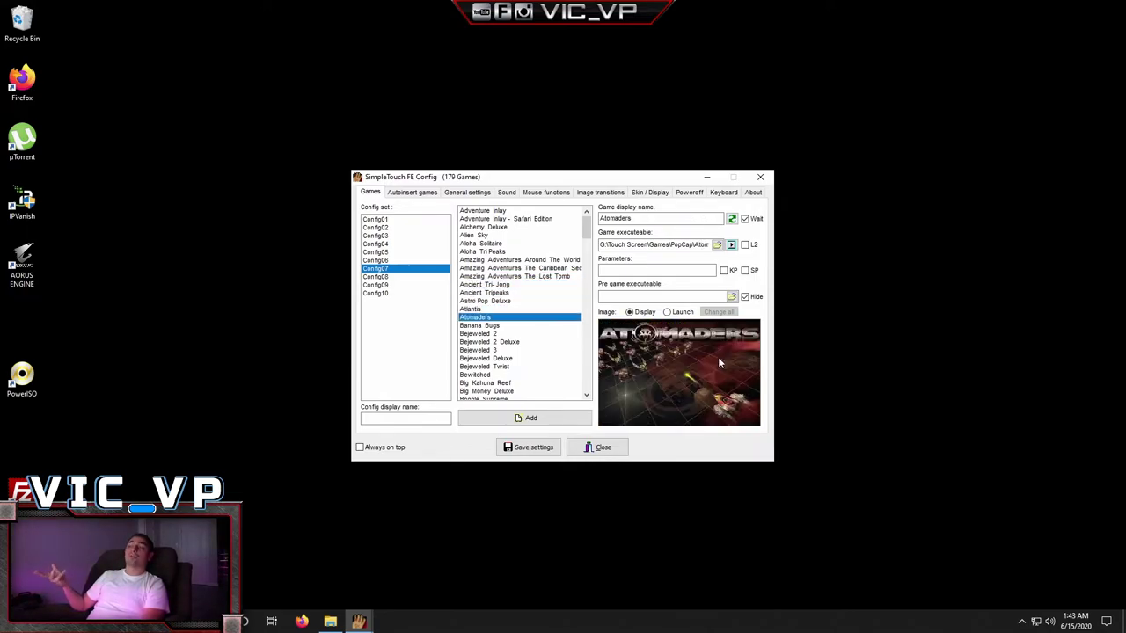
pyautogui.press('Down')
pyautogui.press('Down')
pyautogui.press('Down')
pyautogui.press('Down')
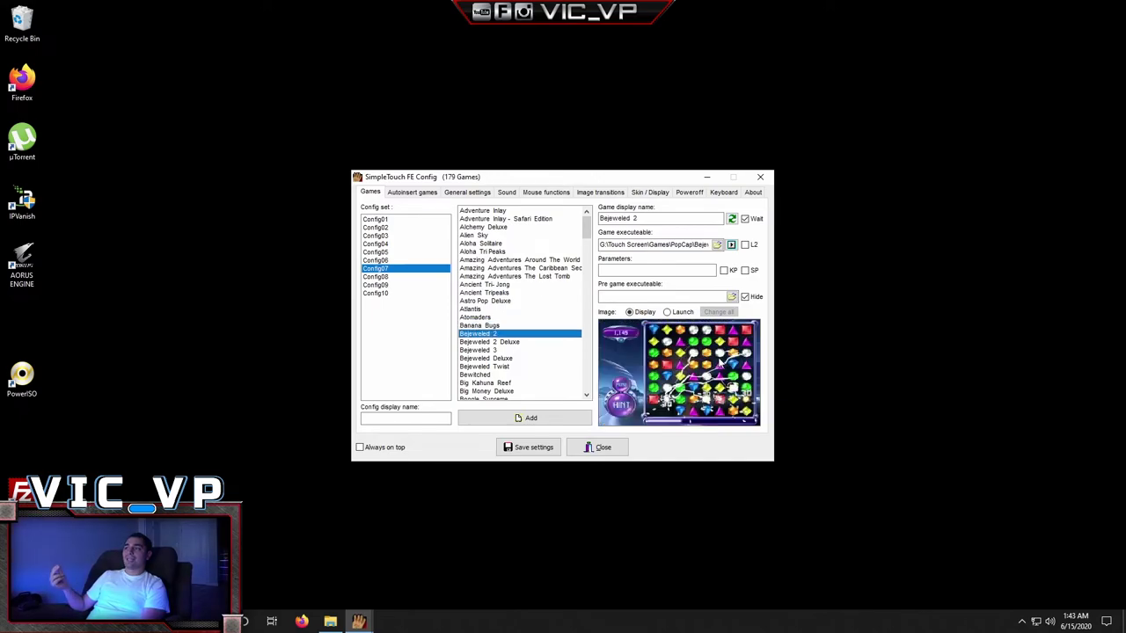
pyautogui.press('Down')
pyautogui.press('Down')
pyautogui.press('Down')
pyautogui.press('Down')
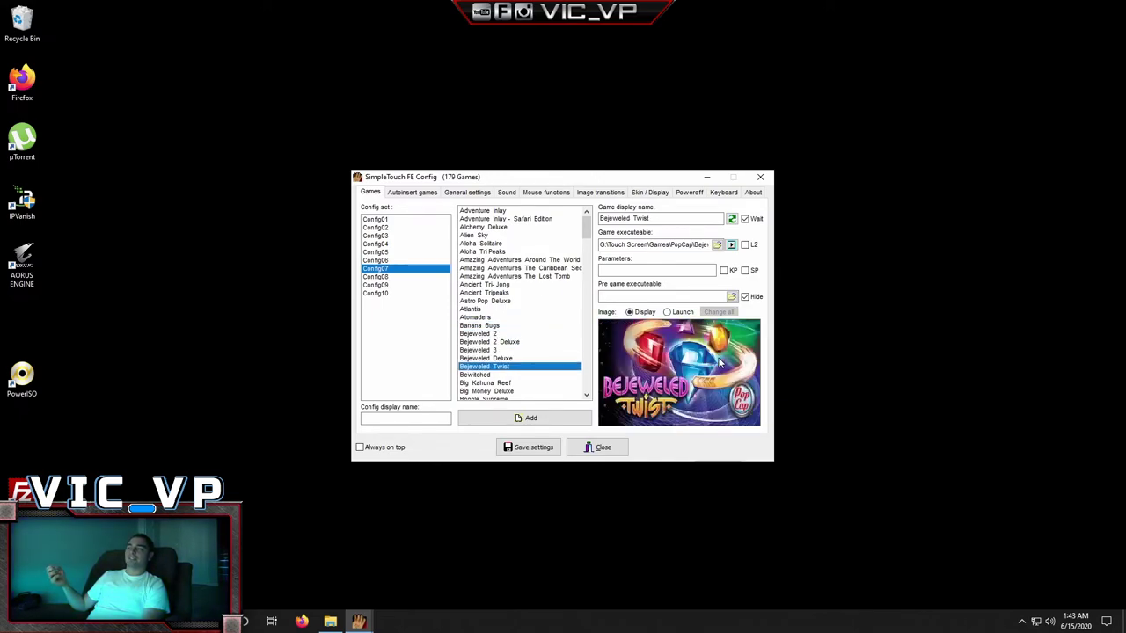
pyautogui.press('Down')
pyautogui.press('Down')
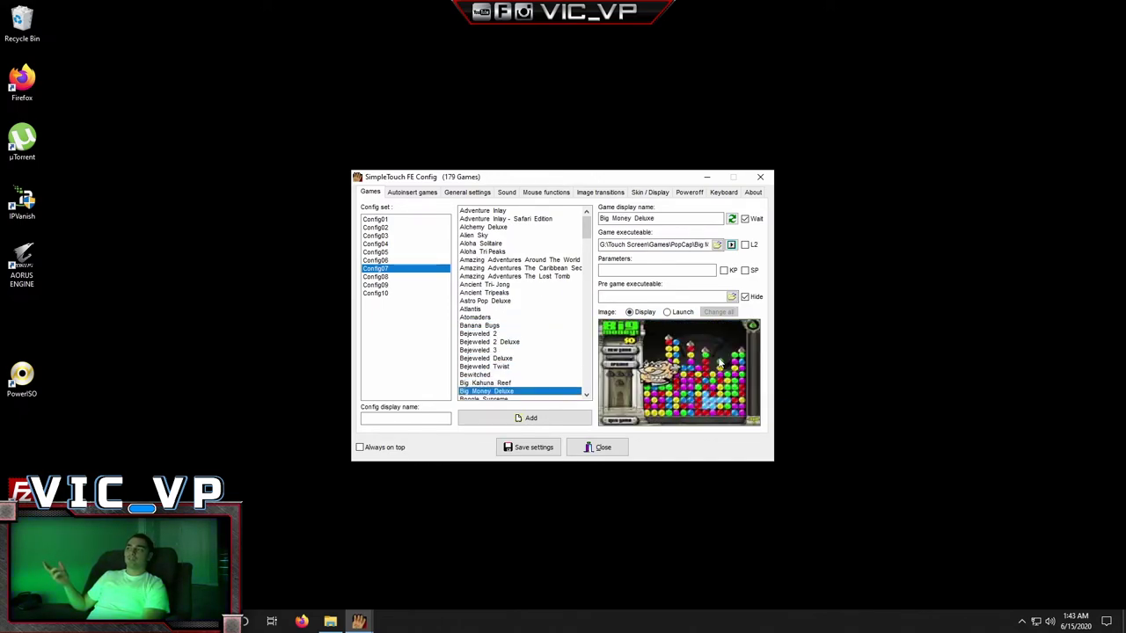
pyautogui.press('Down')
pyautogui.press('Down')
pyautogui.press('Down')
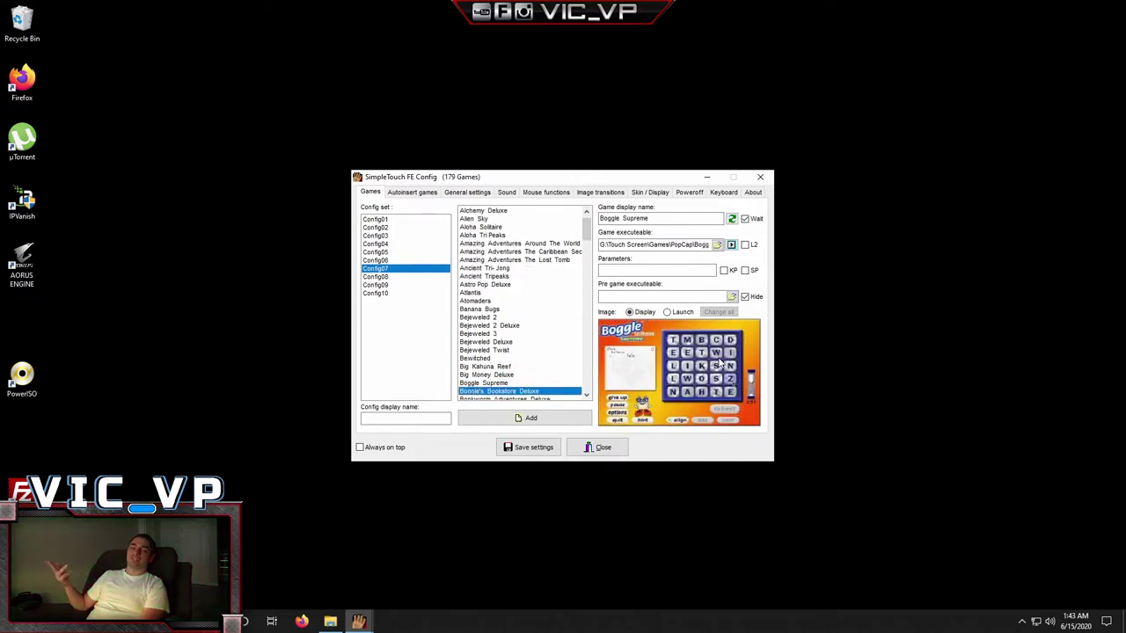
pyautogui.press('Down')
pyautogui.press('Down')
pyautogui.press('Down')
pyautogui.press('Down')
pyautogui.press('Down')
pyautogui.press('Down')
pyautogui.press('Down')
pyautogui.press('Down')
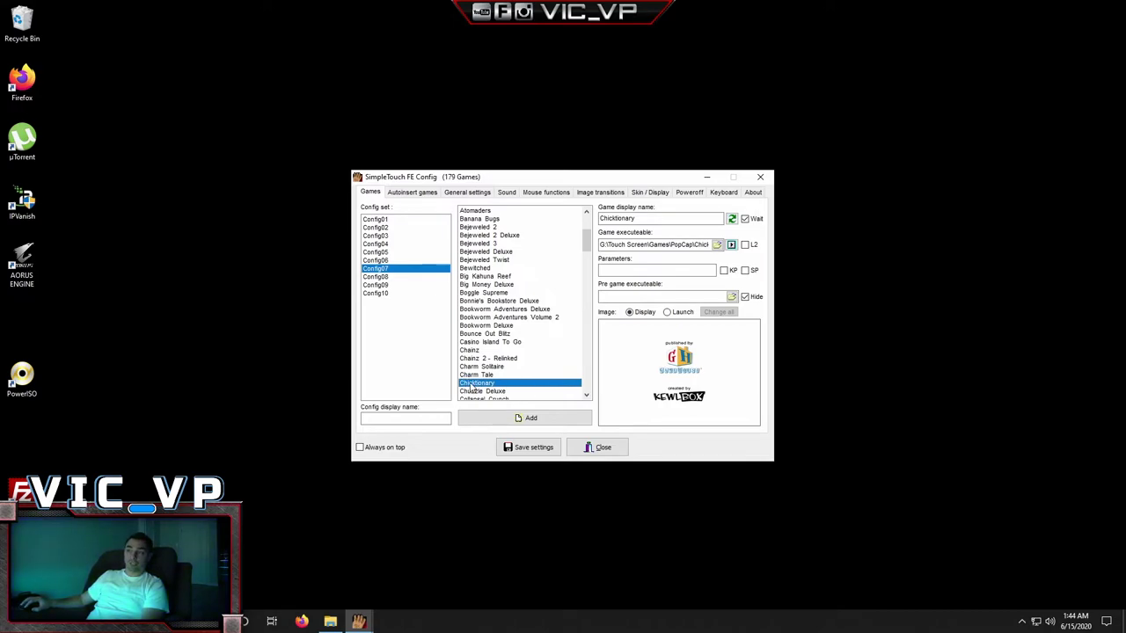
# Step: Assign the Chicktionary entry the Chicktionary JPG from G:\Touch Screen\Games\PopCap\Chicktionary as its display image
pyautogui.click(683, 383)
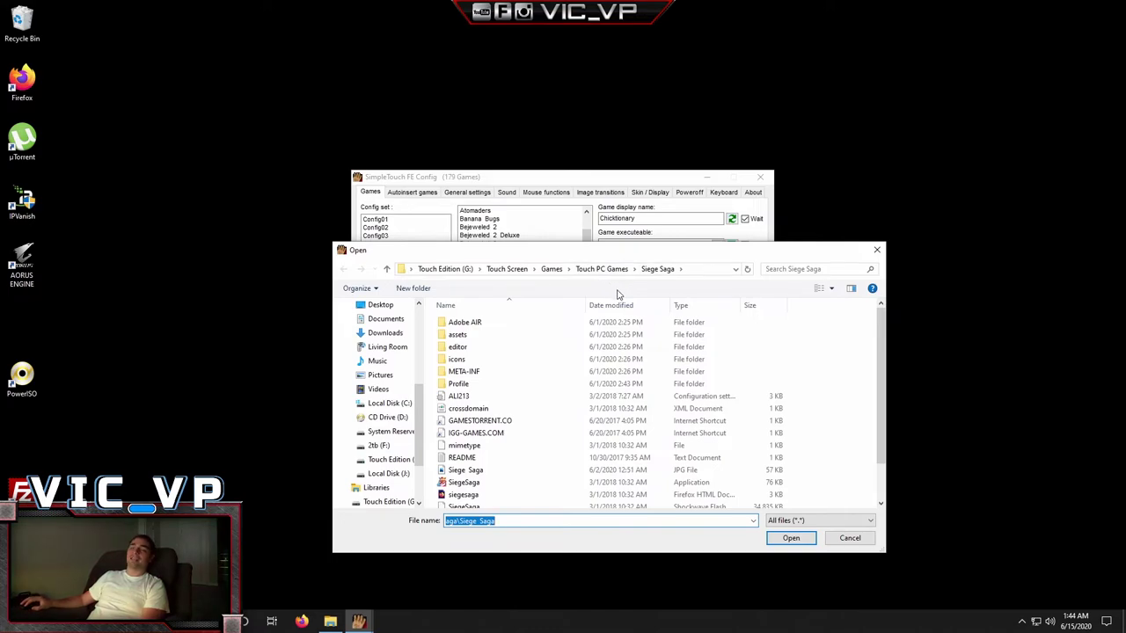
pyautogui.click(551, 269)
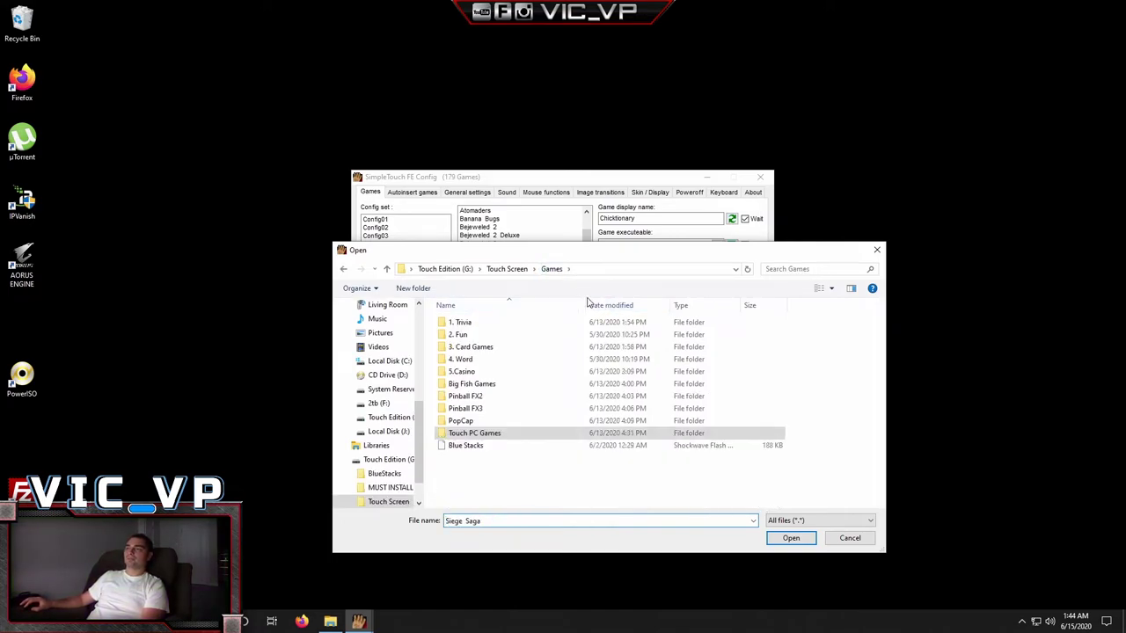
pyautogui.doubleClick(467, 424)
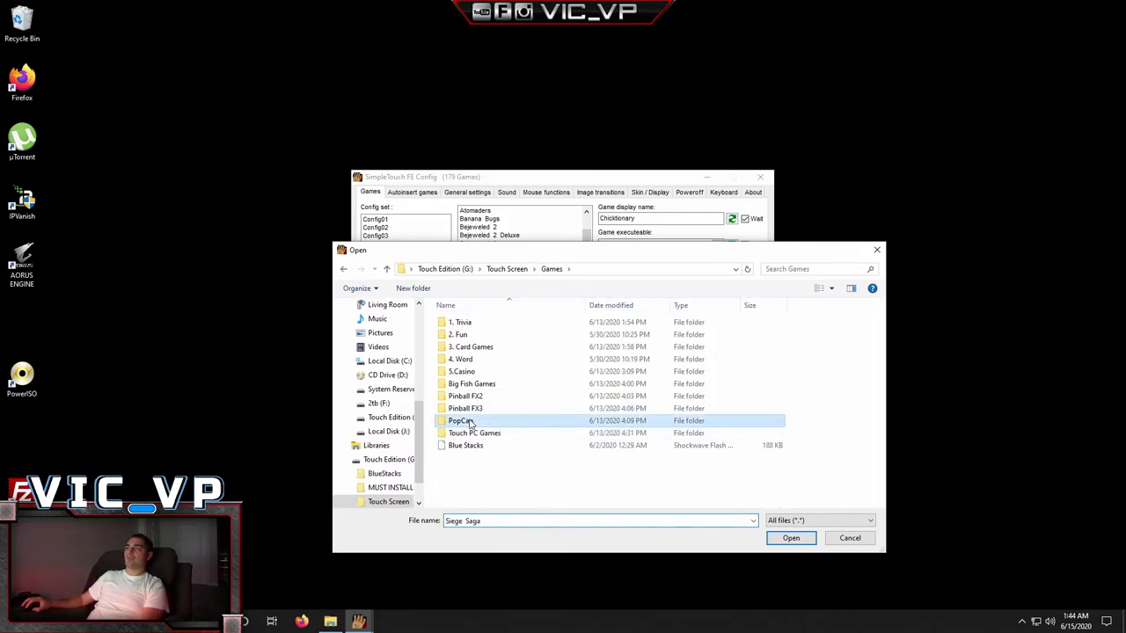
pyautogui.scroll(-10, 563, 385)
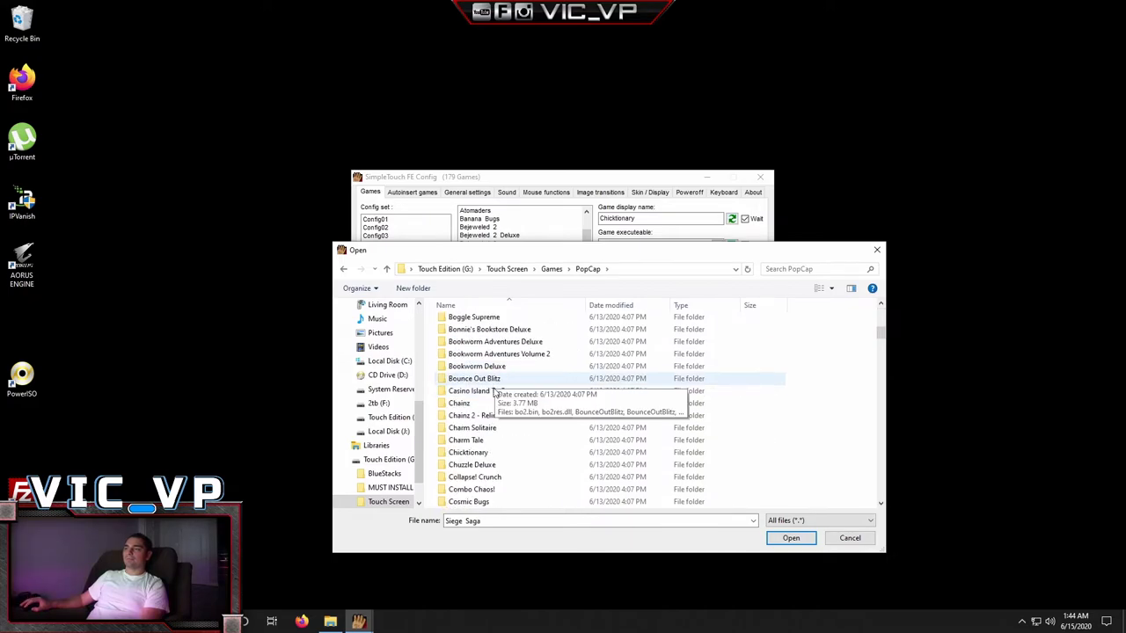
pyautogui.doubleClick(519, 451)
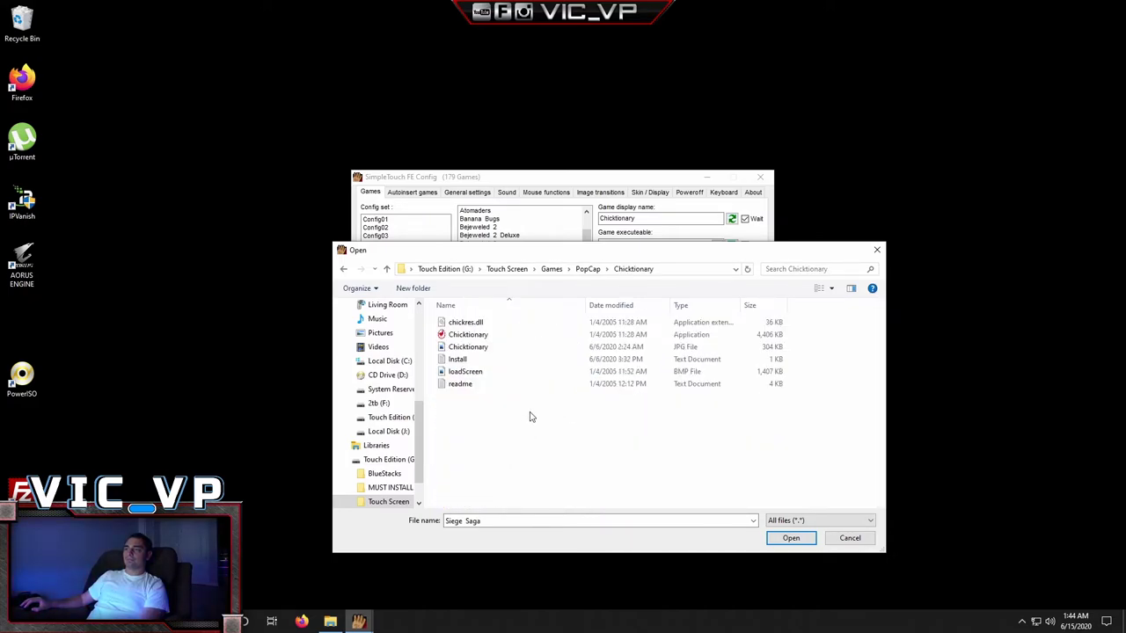
pyautogui.doubleClick(468, 347)
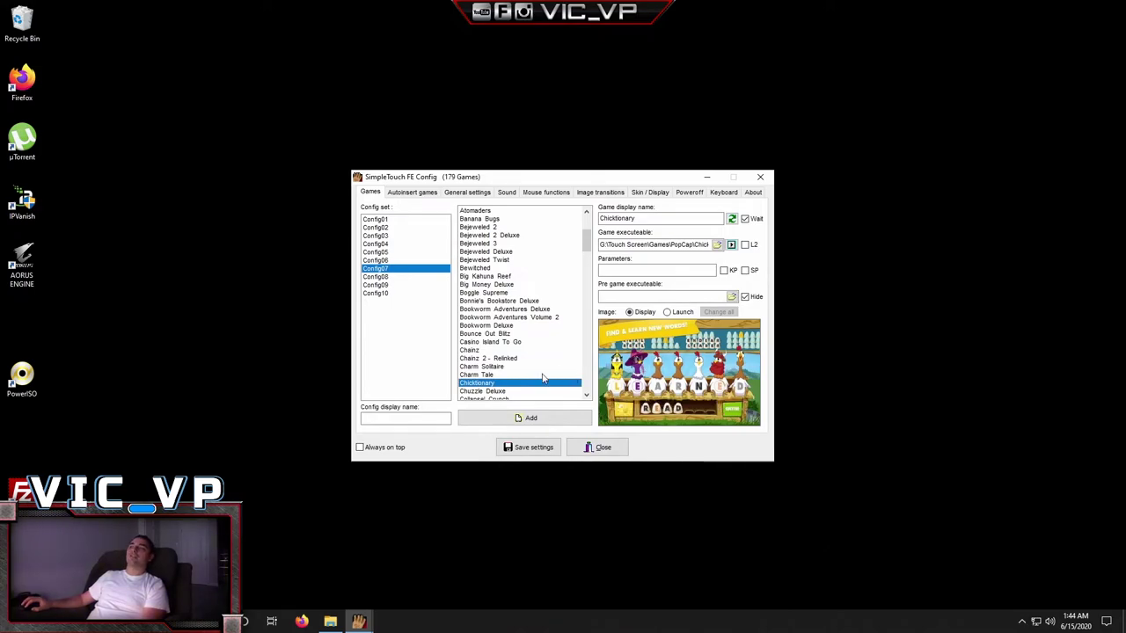
# Step: Go through the Config07 entries from Chuzzle Deluxe to Inspector Parker and check their display images
pyautogui.press('Down')
pyautogui.press('Down')
pyautogui.press('Down')
pyautogui.press('Down')
pyautogui.press('Down')
pyautogui.press('Down')
pyautogui.press('Down')
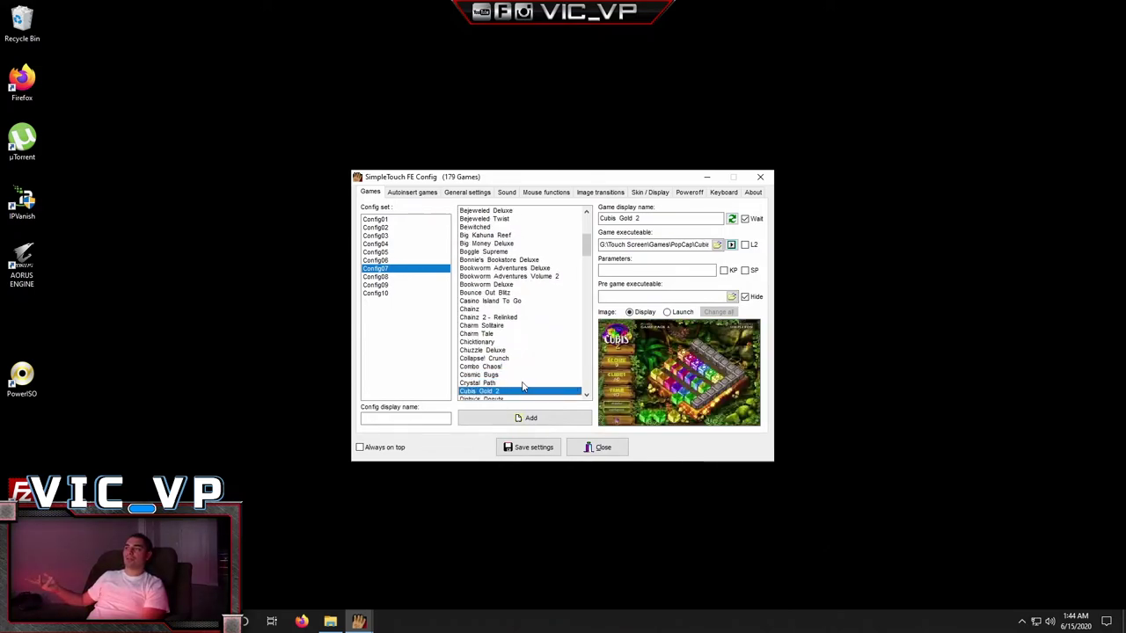
pyautogui.press('Down')
pyautogui.press('Down')
pyautogui.press('Down')
pyautogui.press('Down')
pyautogui.press('Down')
pyautogui.press('Down')
pyautogui.press('Down')
pyautogui.press('Down')
pyautogui.press('Down')
pyautogui.press('Down')
pyautogui.press('Down')
pyautogui.press('Down')
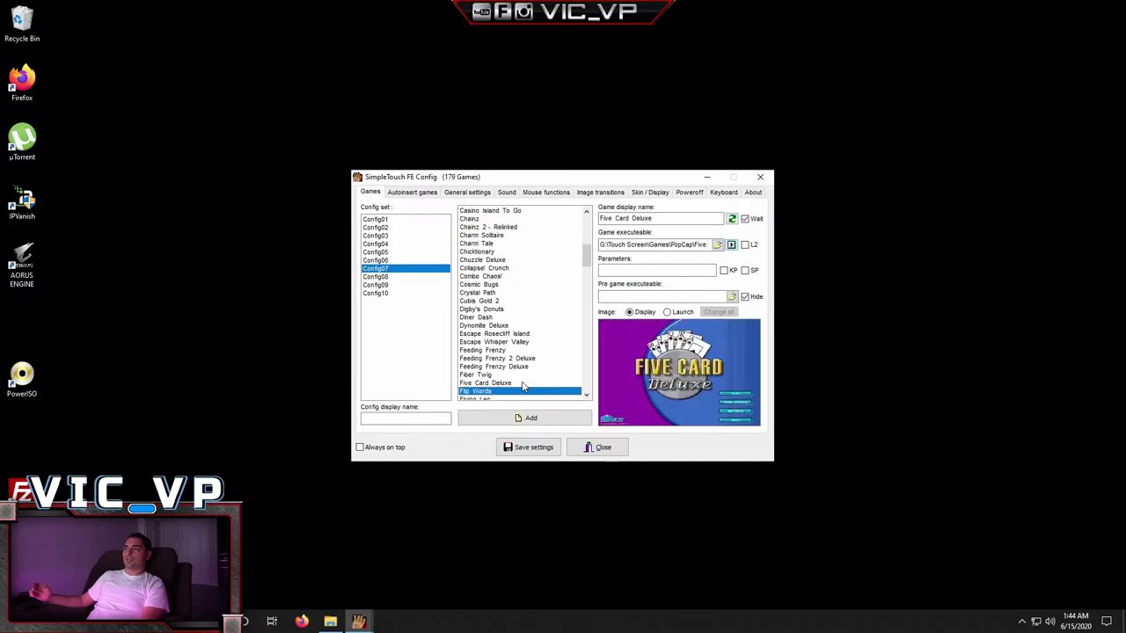
pyautogui.press('Down')
pyautogui.press('Down')
pyautogui.press('Down')
pyautogui.press('Down')
pyautogui.press('Down')
pyautogui.press('Down')
pyautogui.press('Down')
pyautogui.press('Down')
pyautogui.press('Down')
pyautogui.press('Down')
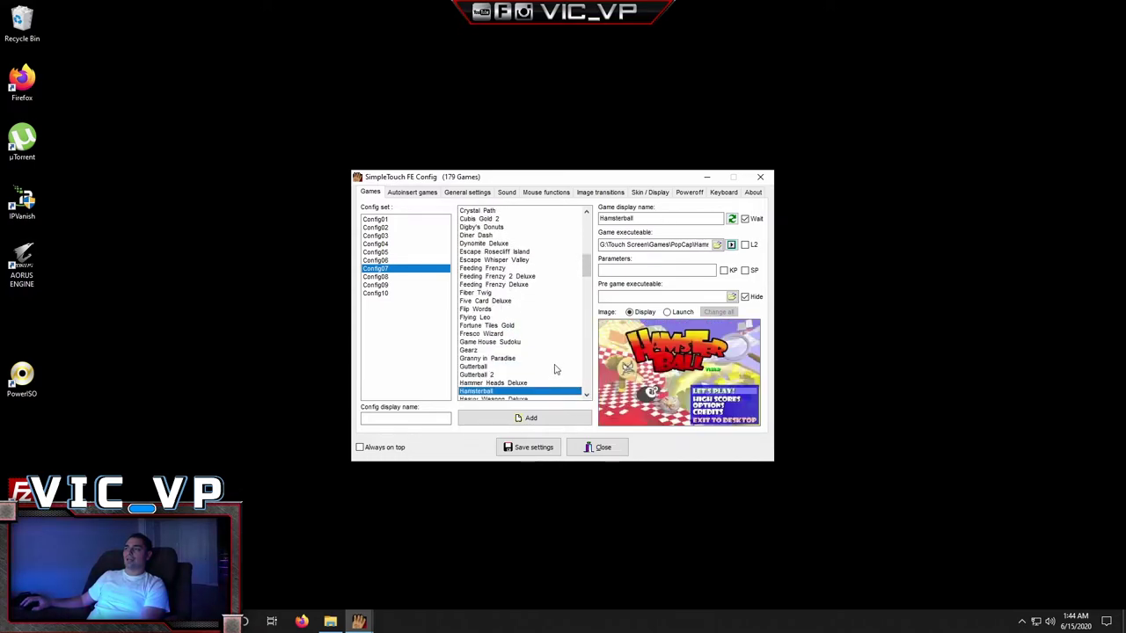
pyautogui.press('Down')
pyautogui.press('Down')
pyautogui.press('Down')
pyautogui.press('Down')
pyautogui.press('Down')
pyautogui.press('Down')
pyautogui.press('Down')
pyautogui.press('Down')
pyautogui.press('Down')
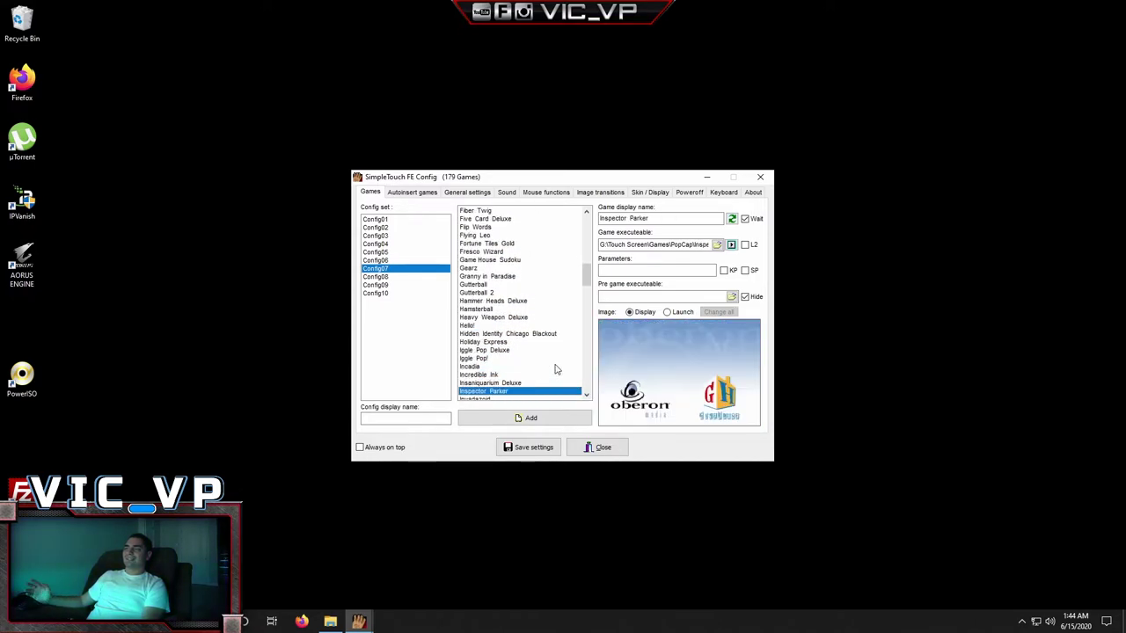
# Step: Assign the Inspector Parker entry the Inspector Parker JPG from G:\Touch Screen\Games\PopCap\Inspector Parker as its display image
pyautogui.click(556, 375)
pyautogui.click(686, 367)
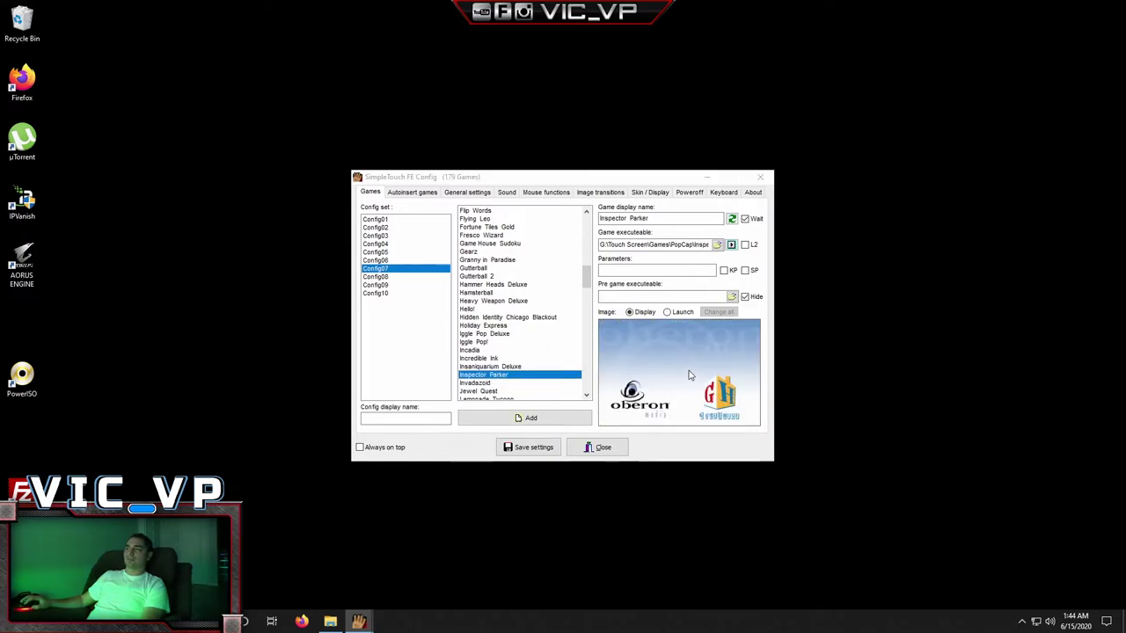
pyautogui.click(552, 271)
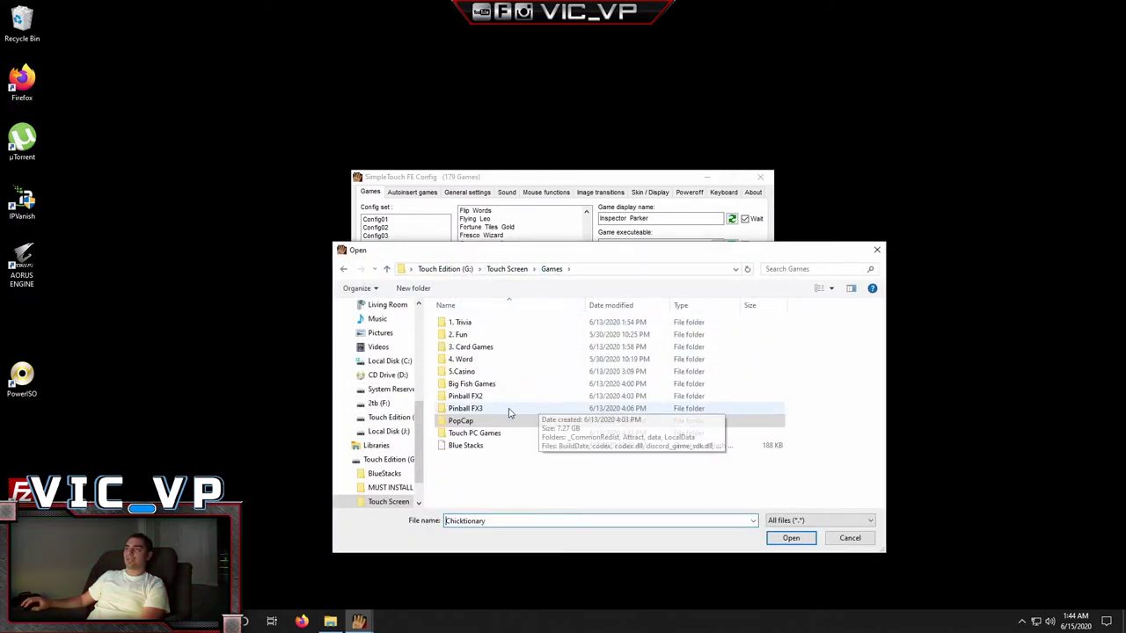
pyautogui.doubleClick(603, 415)
pyautogui.scroll(-10, 603, 415)
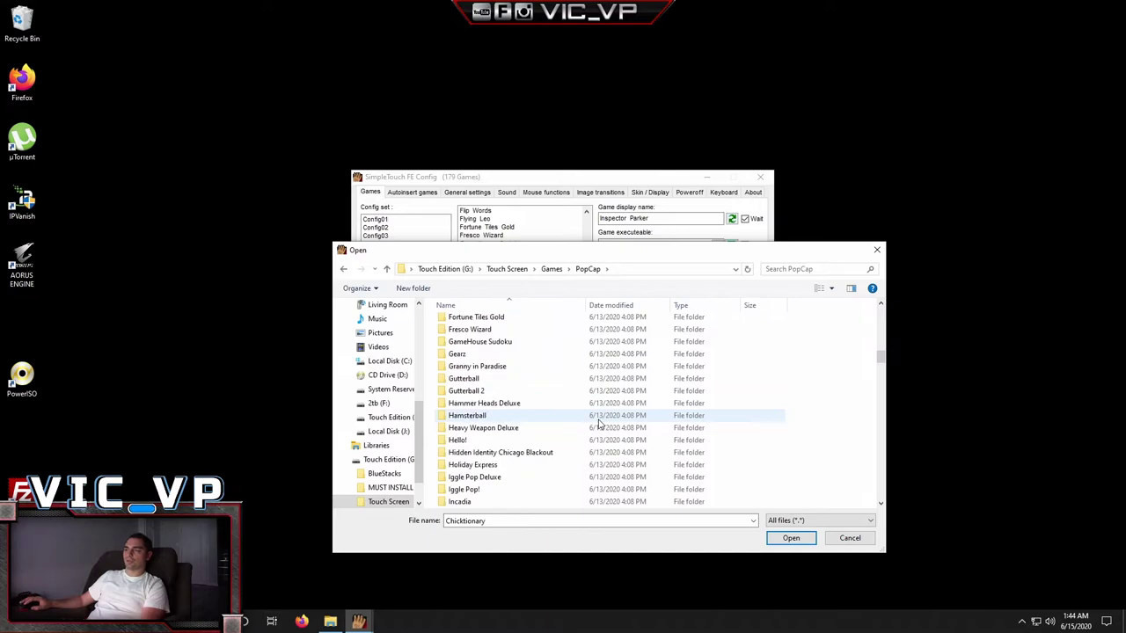
pyautogui.scroll(-4, 497, 409)
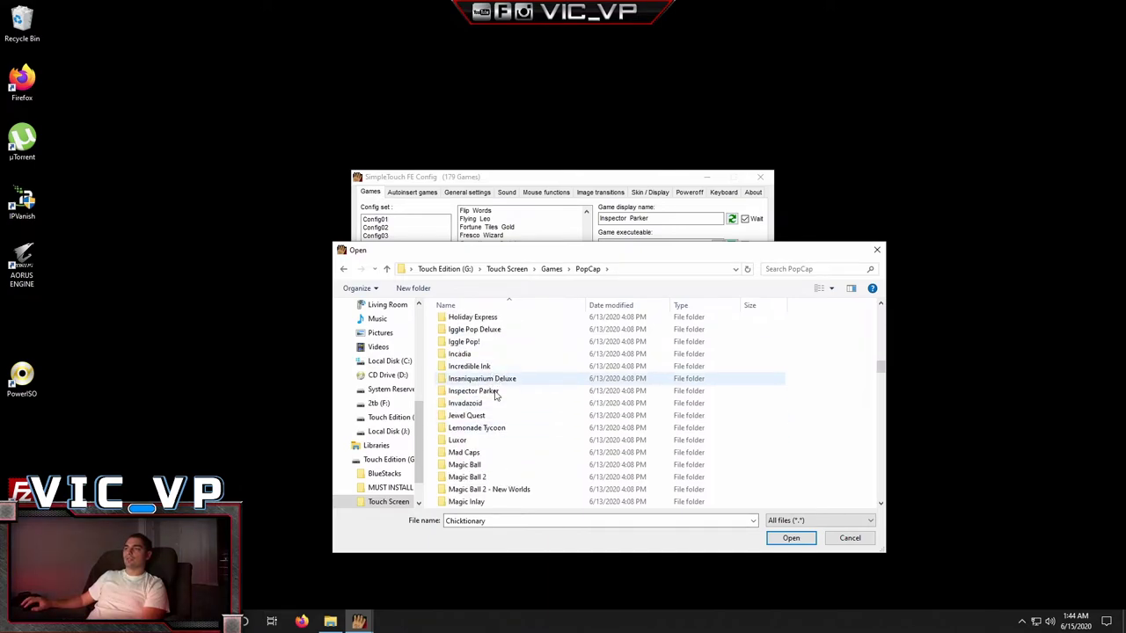
pyautogui.doubleClick(490, 393)
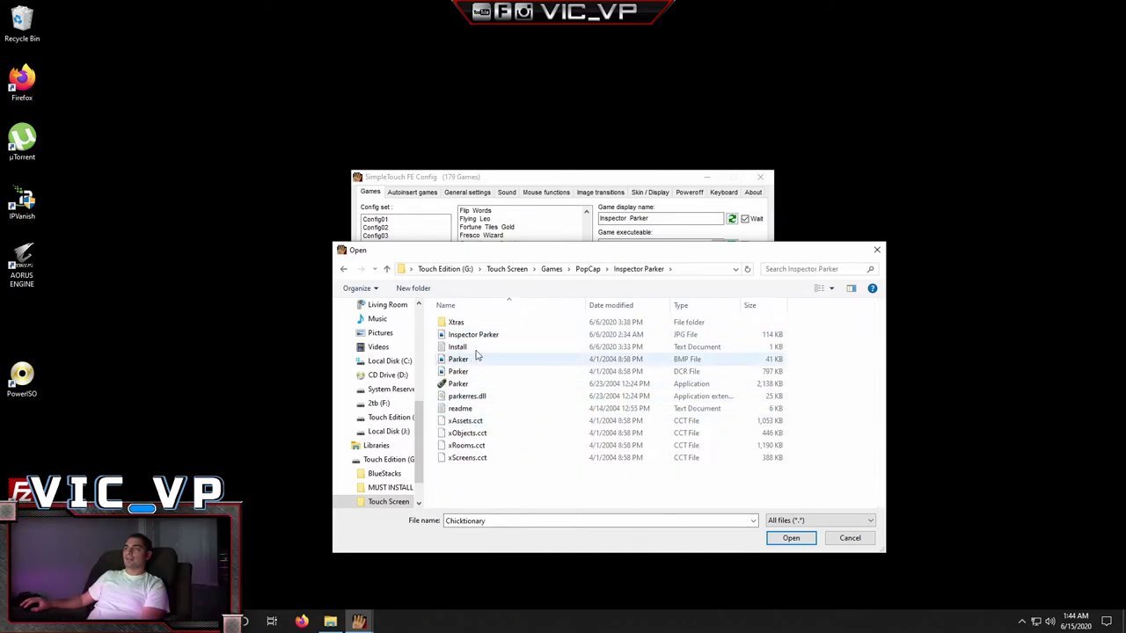
pyautogui.scroll(4, 490, 355)
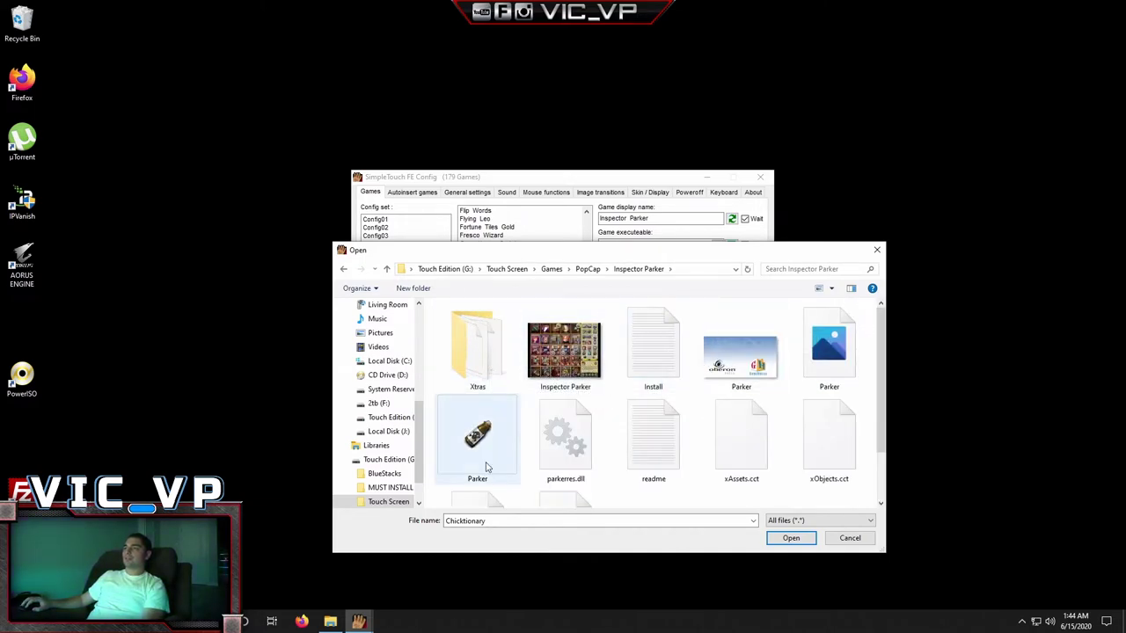
pyautogui.doubleClick(563, 344)
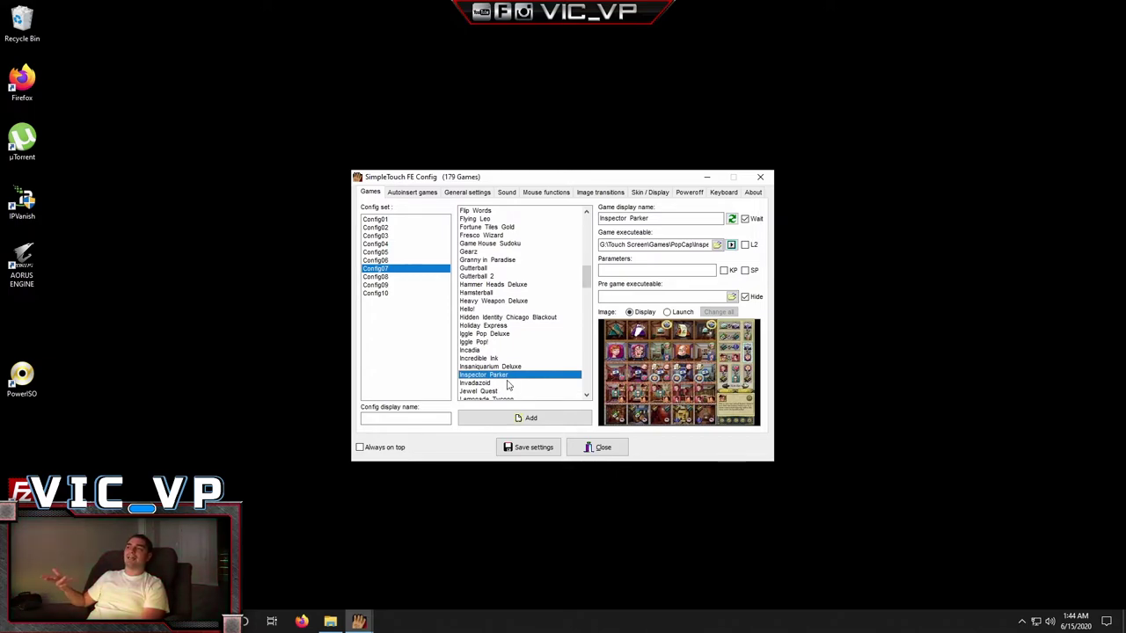
# Step: Go through the Config07 entries from Invadazoid to Mahjong Escape Ancient Japan and check their display images
pyautogui.press('Down')
pyautogui.press('Down')
pyautogui.press('Down')
pyautogui.press('Down')
pyautogui.press('Down')
pyautogui.press('Down')
pyautogui.press('Down')
pyautogui.press('Down')
pyautogui.press('Down')
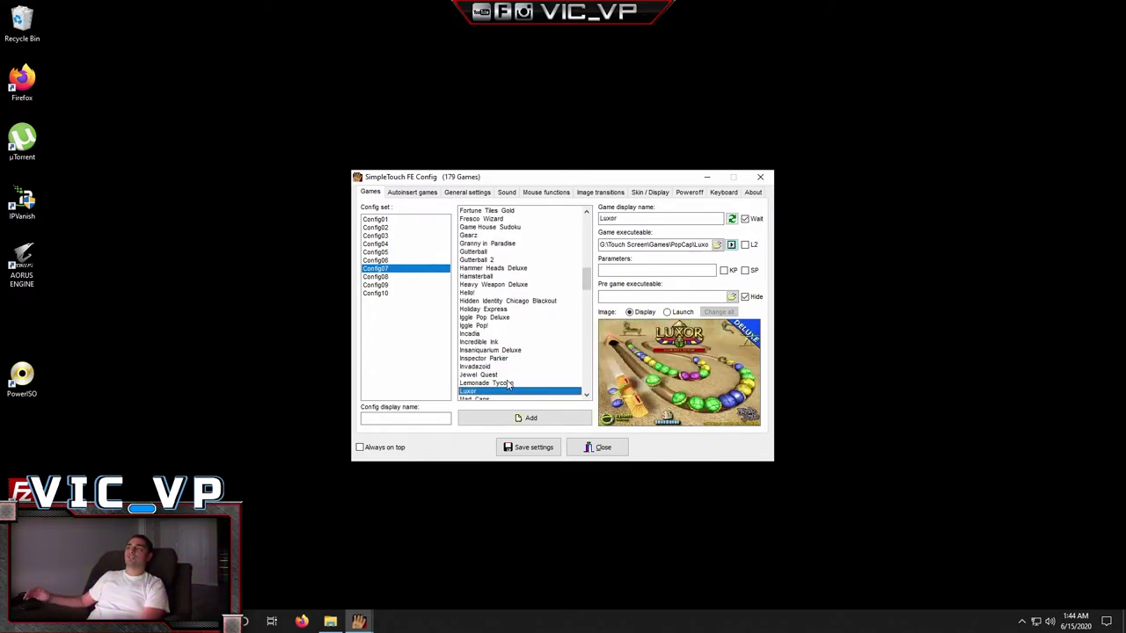
pyautogui.press('Down')
pyautogui.press('Down')
pyautogui.press('Down')
pyautogui.press('Down')
pyautogui.press('Down')
pyautogui.press('Down')
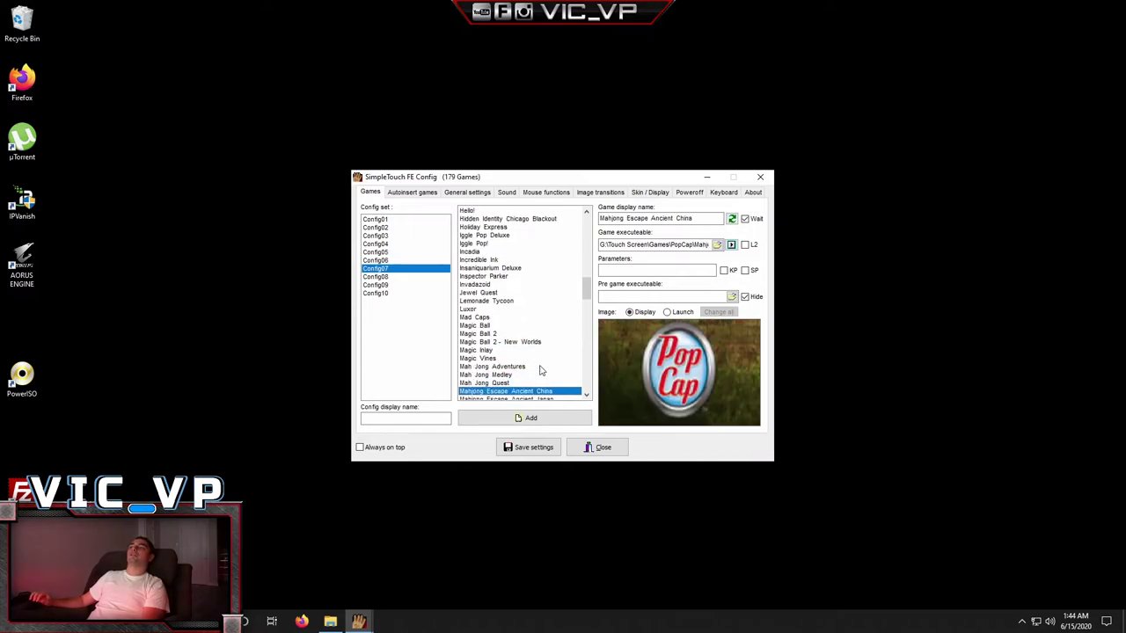
pyautogui.press('Up')
pyautogui.press('Up')
pyautogui.press('Down')
pyautogui.press('Down')
pyautogui.press('Up')
pyautogui.press('Down')
pyautogui.press('Up')
pyautogui.press('Down')
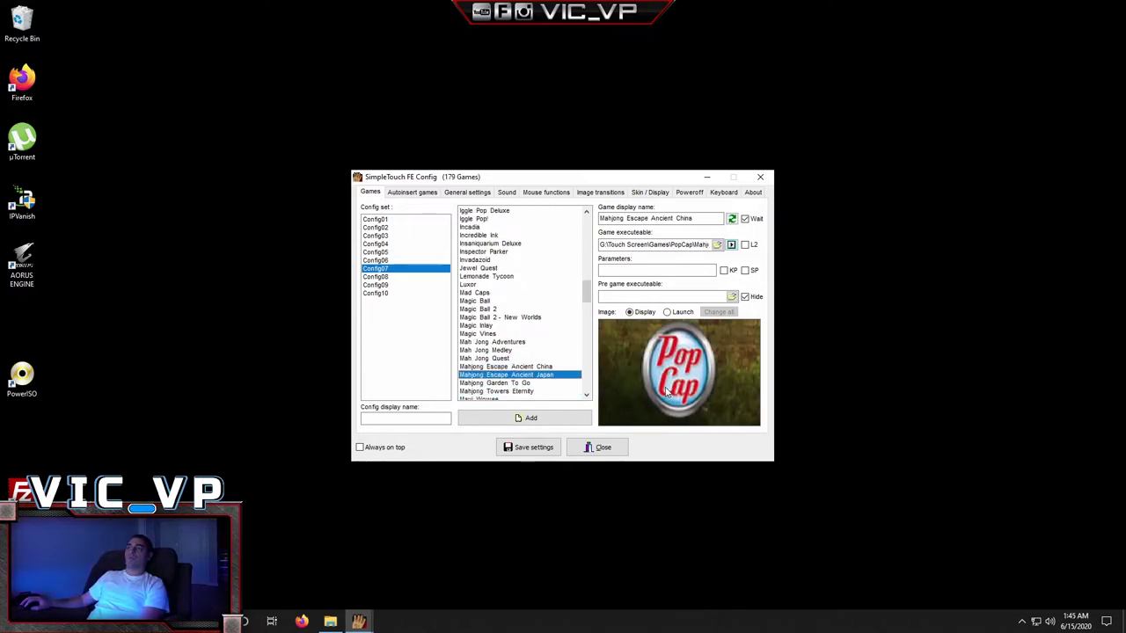
# Step: Assign the Mahjong Escape Ancient China entry the 2044 JPG from its folder in G:\Touch Screen\Games\PopCap as its display image
pyautogui.press('Up')
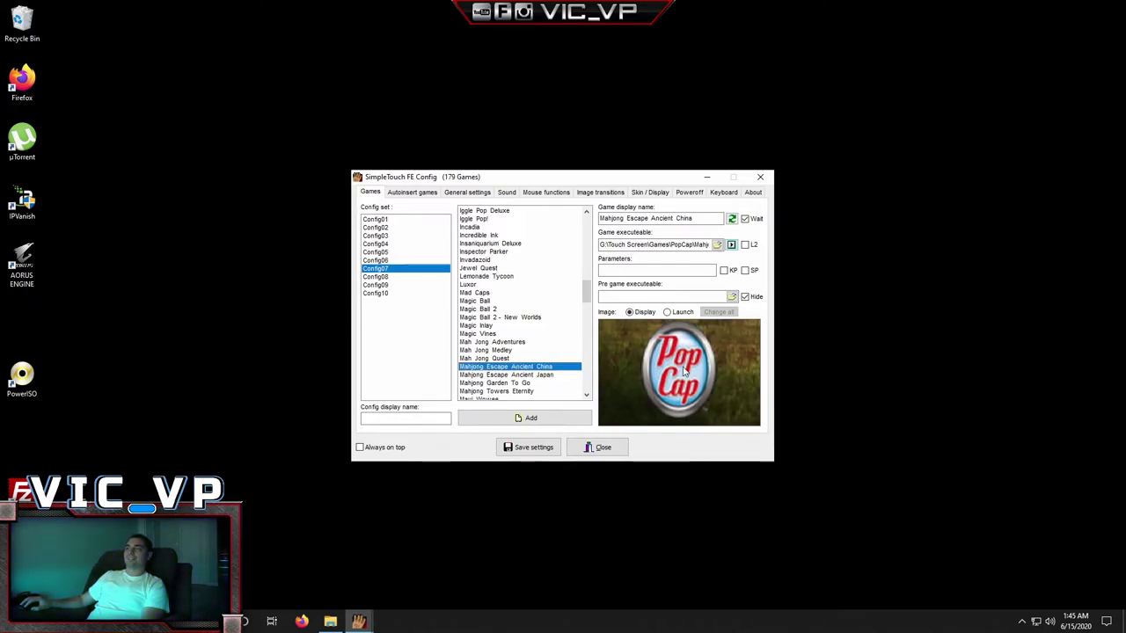
pyautogui.click(718, 369)
pyautogui.click(551, 268)
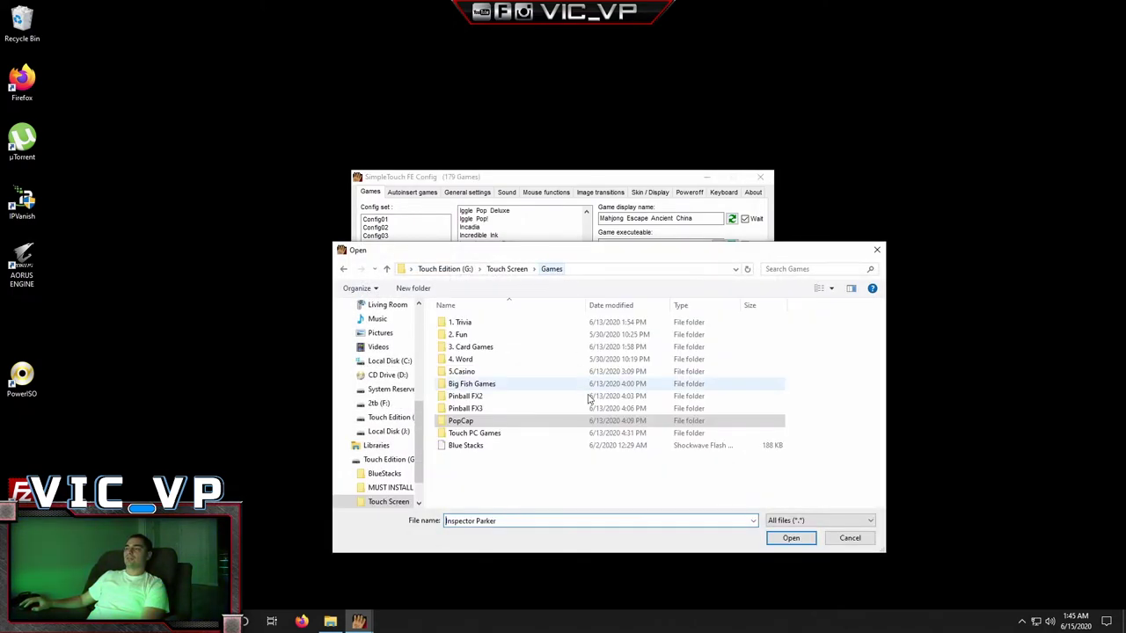
pyautogui.doubleClick(475, 421)
pyautogui.scroll(-5, 543, 435)
pyautogui.scroll(-10, 544, 436)
pyautogui.doubleClick(497, 416)
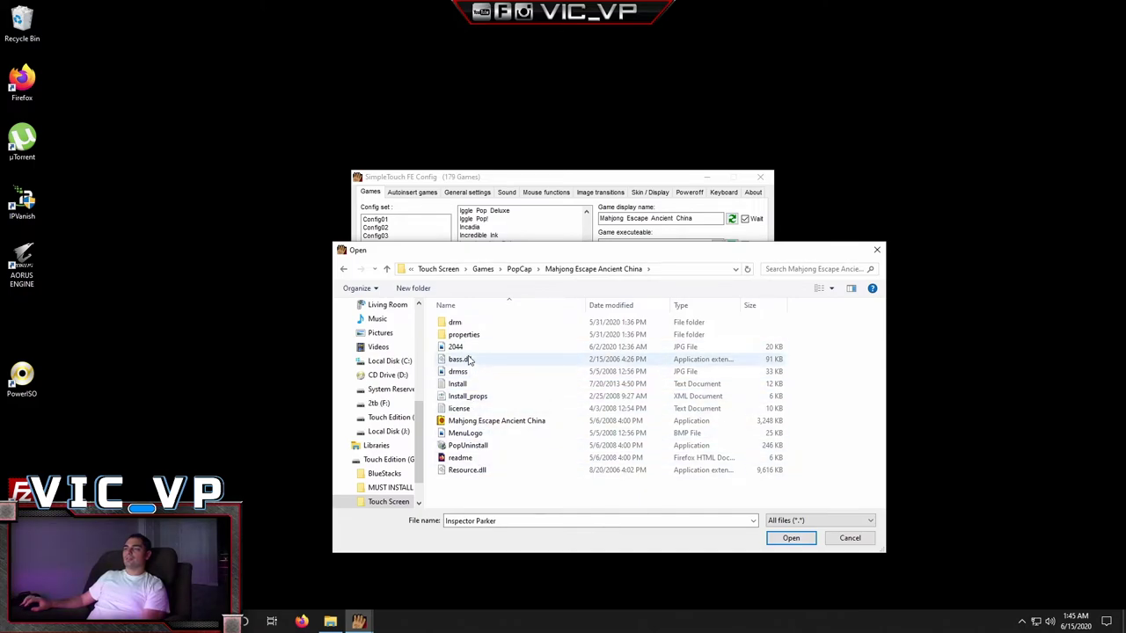
pyautogui.keyDown('ctrl'); pyautogui.scroll(4, 470, 360); pyautogui.keyUp('ctrl')
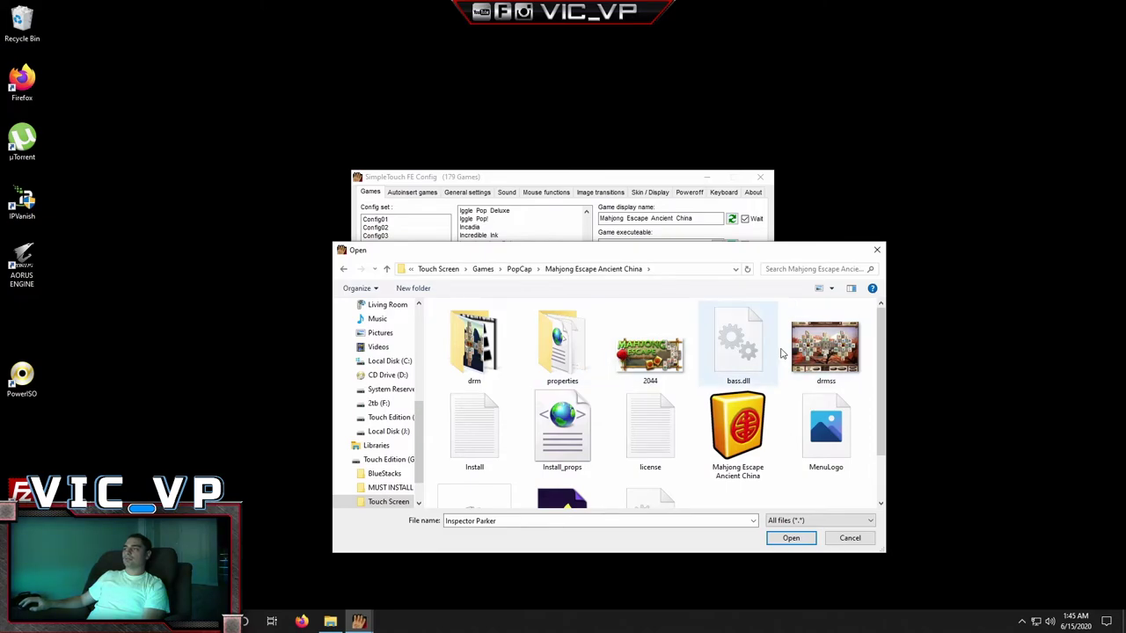
pyautogui.doubleClick(671, 352)
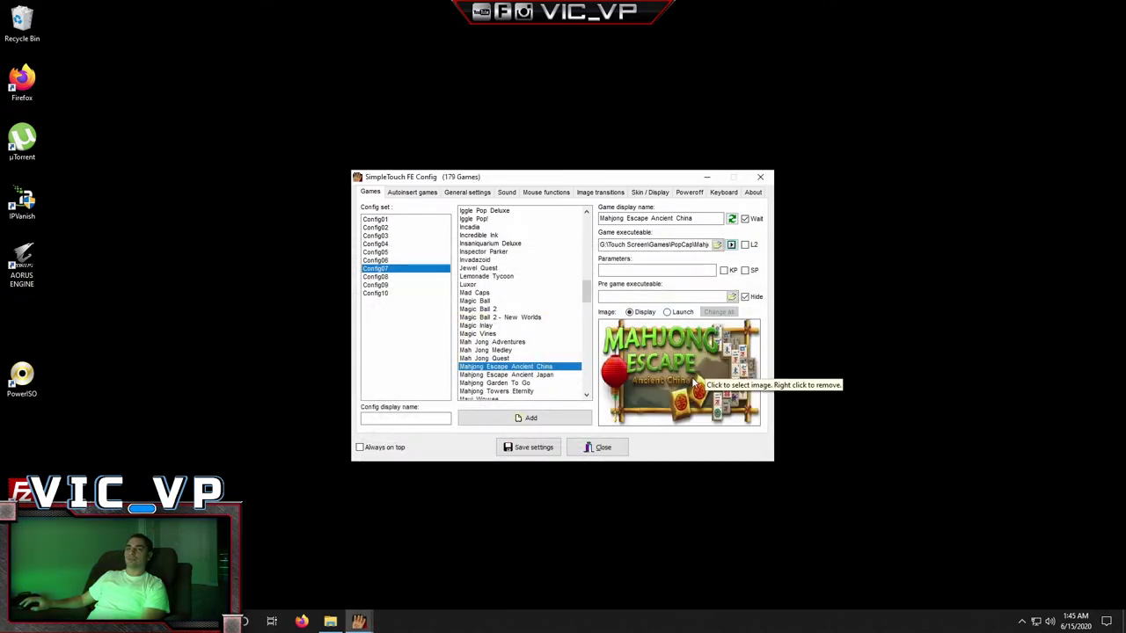
# Step: Check the display images of the Config07 entries from Mahjong Escape Ancient Japan onward, past Roller Rush
pyautogui.click(524, 374)
pyautogui.press('Down')
pyautogui.press('Down')
pyautogui.press('Down')
pyautogui.press('Down')
pyautogui.press('Down')
pyautogui.press('Down')
pyautogui.press('Down')
pyautogui.press('Down')
pyautogui.press('Down')
pyautogui.press('Down')
pyautogui.press('Down')
pyautogui.press('Down')
pyautogui.press('Down')
pyautogui.press('Down')
pyautogui.press('Down')
pyautogui.press('Down')
pyautogui.press('Down')
pyautogui.press('Down')
pyautogui.press('Down')
pyautogui.press('Down')
pyautogui.press('Down')
pyautogui.press('Down')
pyautogui.press('Down')
pyautogui.press('Down')
pyautogui.press('Down')
pyautogui.press('Down')
pyautogui.press('Down')
pyautogui.press('Down')
pyautogui.press('Down')
pyautogui.press('Down')
pyautogui.press('Down')
pyautogui.press('Down')
pyautogui.press('Down')
pyautogui.press('Down')
pyautogui.press('Down')
pyautogui.press('Down')
pyautogui.press('Down')
# Step: Go back to the roms entry in Config07 and delete it from the game list
pyautogui.press('Up')
pyautogui.press('Up')
pyautogui.press('Up')
pyautogui.press('Up')
pyautogui.press('Down')
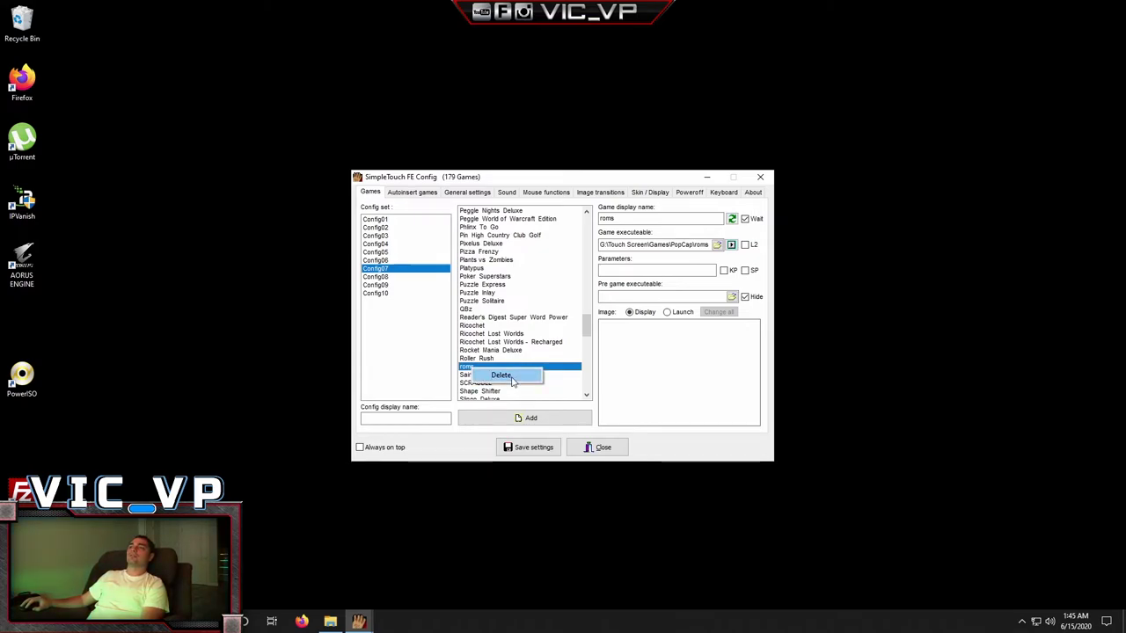
pyautogui.click(513, 380)
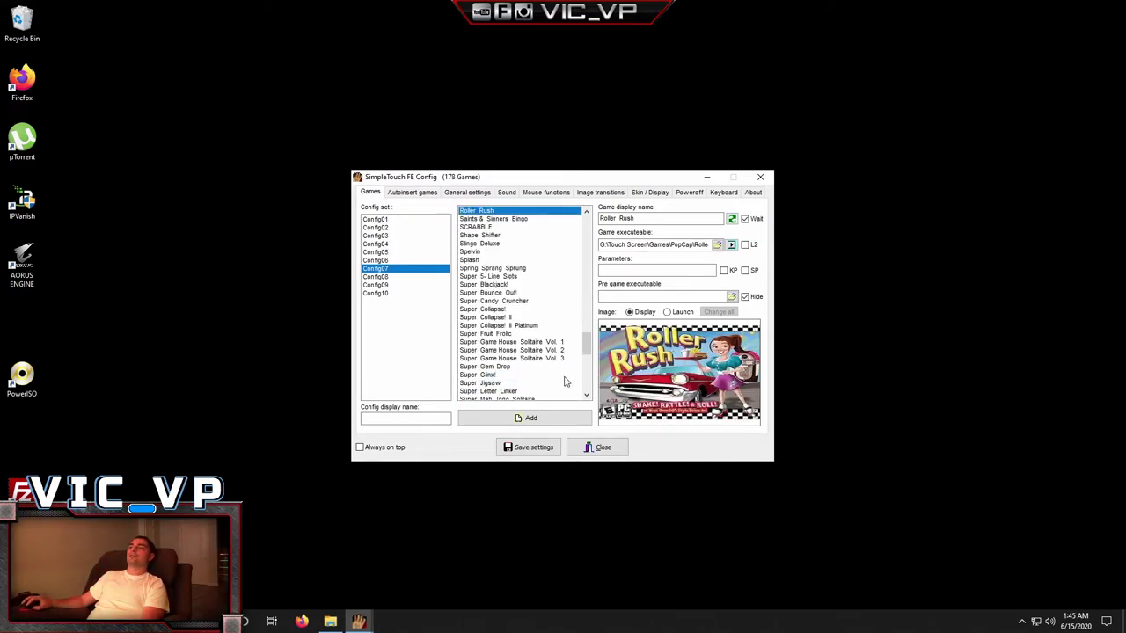
# Step: Check the display images of the Config07 entries around Roller Rush and on past Super Jigsaw
pyautogui.press('Up')
pyautogui.press('Up')
pyautogui.press('Up')
pyautogui.press('Down')
pyautogui.press('Down')
pyautogui.press('Down')
pyautogui.press('Down')
pyautogui.press('Down')
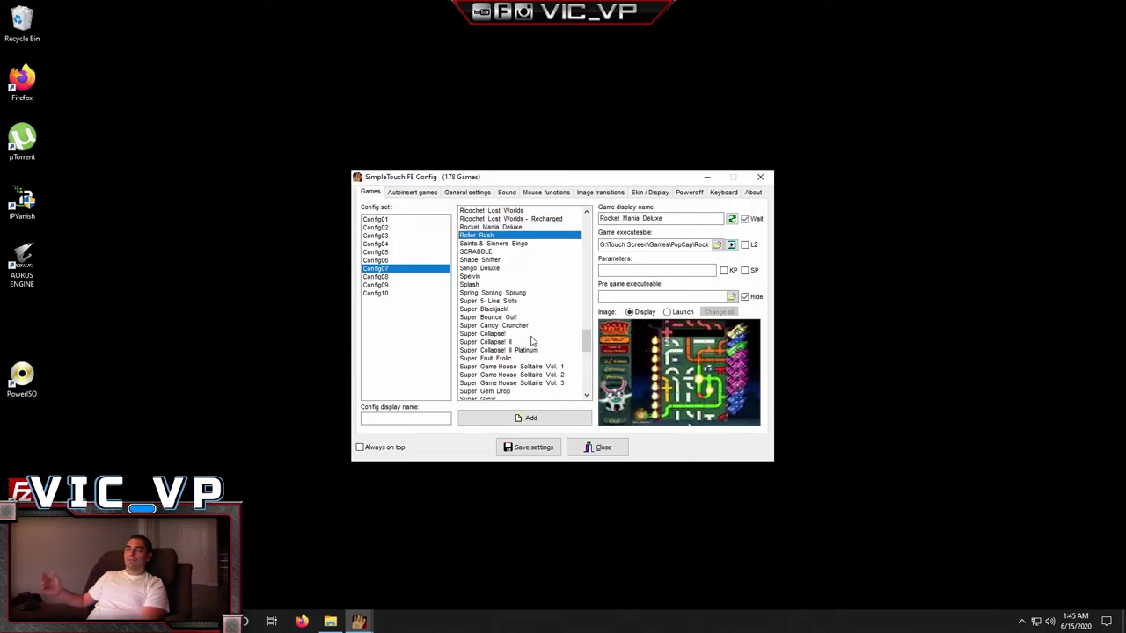
pyautogui.press('Down')
pyautogui.press('Down')
pyautogui.press('Down')
pyautogui.press('Down')
pyautogui.press('Down')
pyautogui.press('Down')
pyautogui.press('Down')
pyautogui.press('Down')
pyautogui.press('Down')
pyautogui.press('Down')
pyautogui.press('Down')
pyautogui.press('Down')
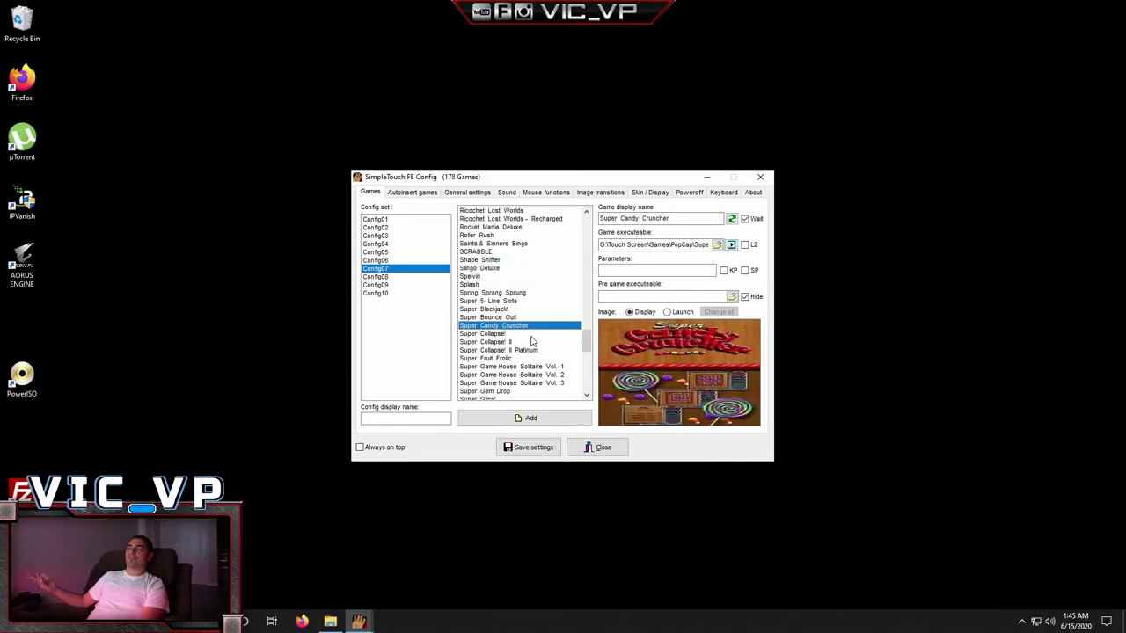
pyautogui.press('Down')
pyautogui.press('Down')
pyautogui.press('Down')
pyautogui.press('Down')
pyautogui.press('Down')
pyautogui.press('Down')
pyautogui.press('Down')
pyautogui.press('Down')
pyautogui.press('Down')
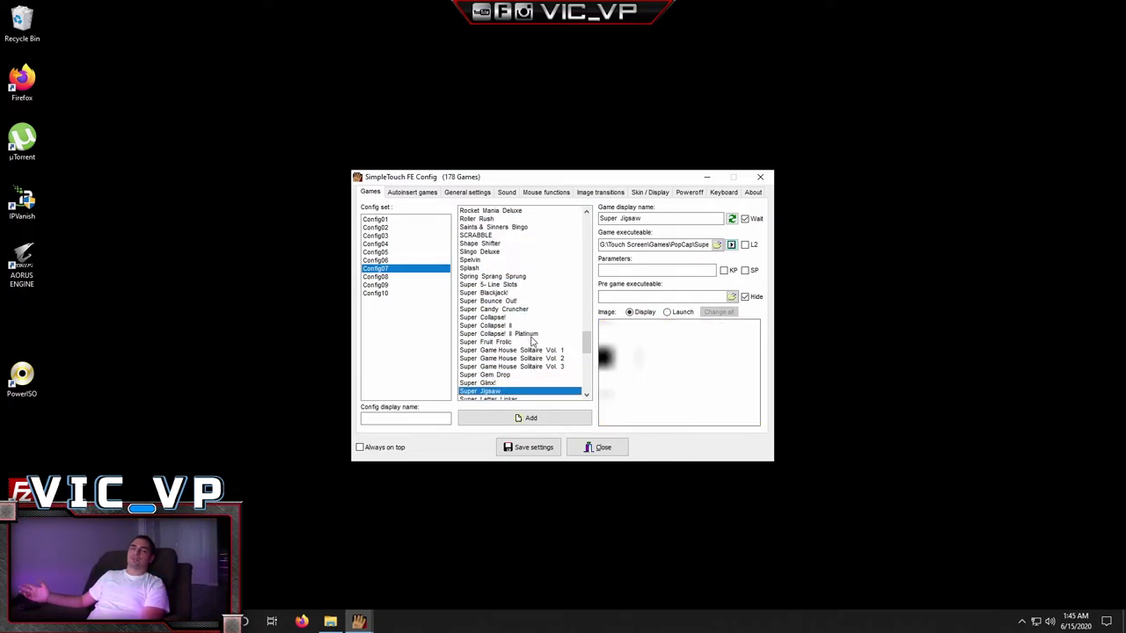
pyautogui.press('Down')
pyautogui.press('Down')
pyautogui.press('Down')
# Step: Look at the Config06 and Config07 game sets again, ending on Config06
pyautogui.click(387, 261)
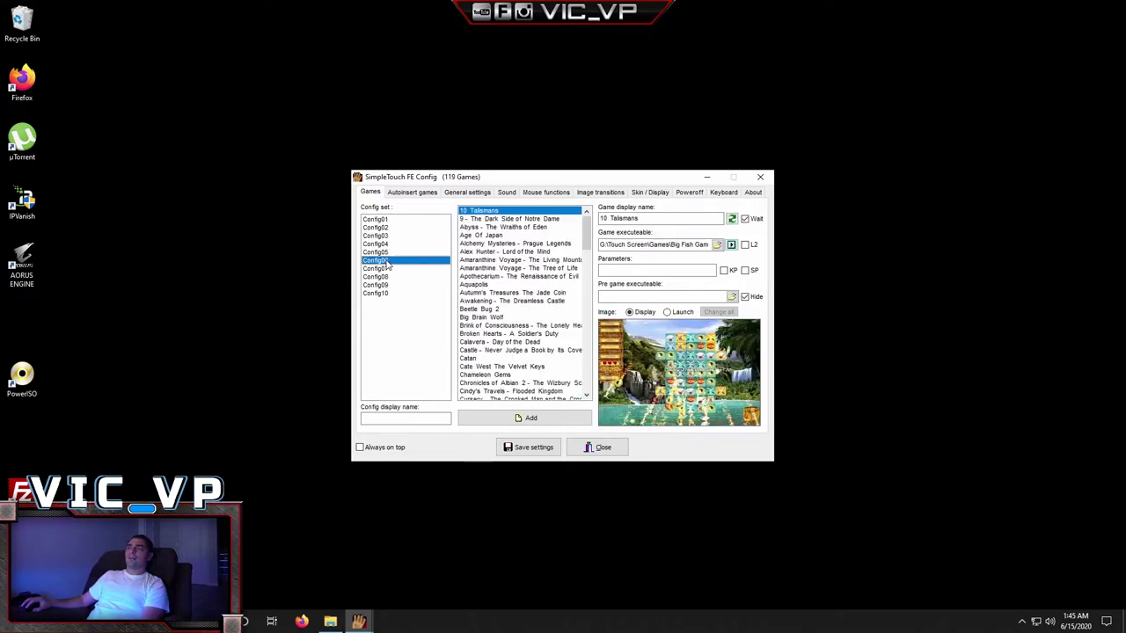
pyautogui.click(387, 268)
pyautogui.click(387, 260)
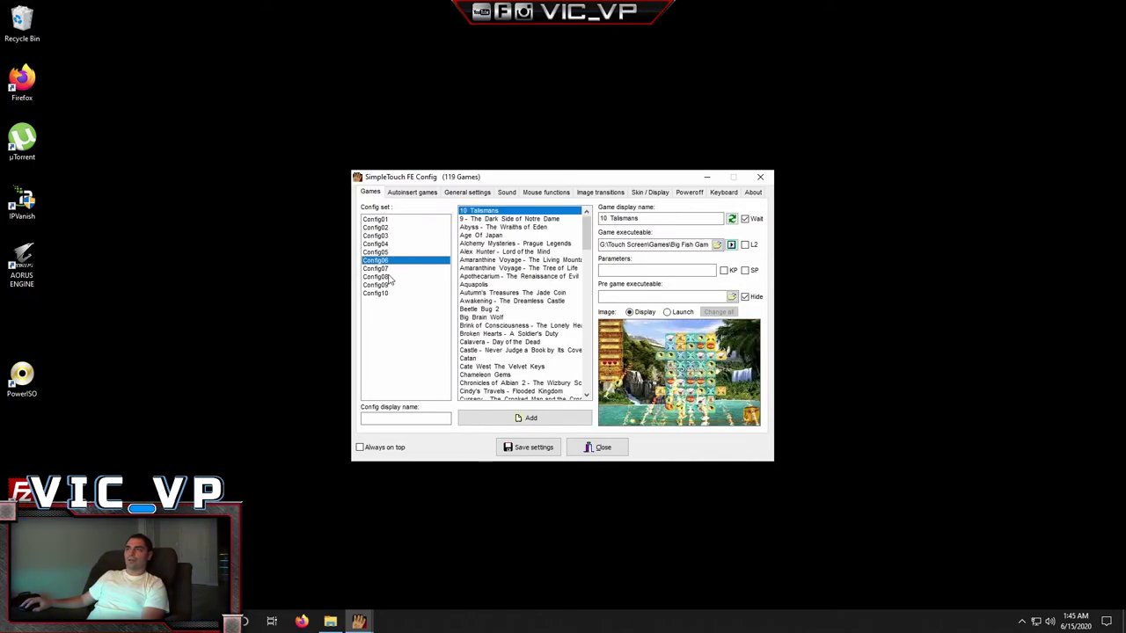
# Step: Check the display images of the Config06 entries from 9 - The Dark Side of Notre Dame to just past Enlightenus
pyautogui.click(477, 243)
pyautogui.click(488, 218)
pyautogui.press('Down')
pyautogui.press('Down')
pyautogui.press('Down')
pyautogui.press('Down')
pyautogui.press('Down')
pyautogui.press('Down')
pyautogui.press('Down')
pyautogui.press('Down')
pyautogui.press('Down')
pyautogui.press('Down')
pyautogui.press('Down')
pyautogui.press('Down')
pyautogui.press('Down')
pyautogui.press('Down')
pyautogui.press('Down')
pyautogui.press('Down')
pyautogui.press('Down')
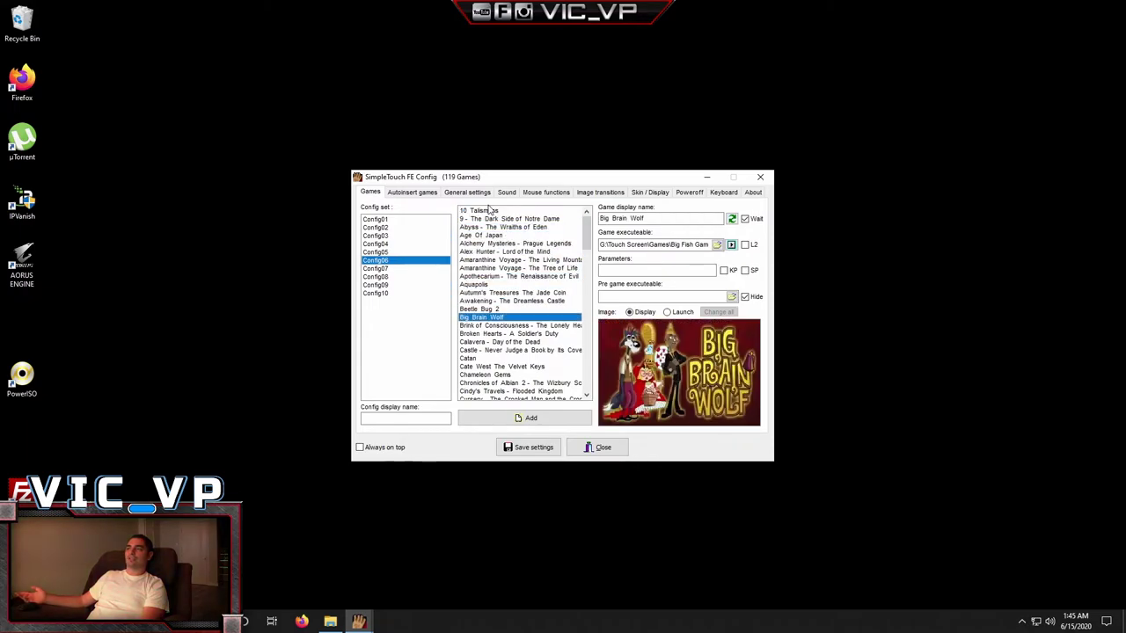
pyautogui.press('Down')
pyautogui.press('Down')
pyautogui.press('Down')
pyautogui.press('Down')
pyautogui.press('Down')
pyautogui.press('Down')
pyautogui.press('Down')
pyautogui.press('Down')
pyautogui.press('Down')
pyautogui.press('Down')
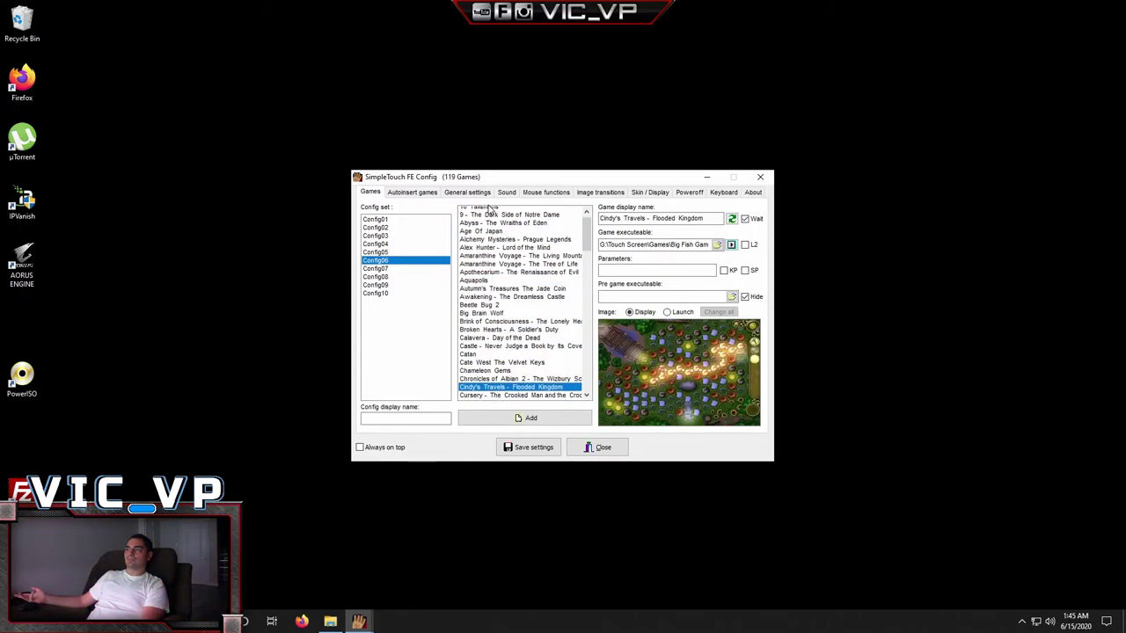
pyautogui.press('Down')
pyautogui.press('Down')
pyautogui.press('Down')
pyautogui.press('Down')
pyautogui.press('Down')
pyautogui.press('Down')
pyautogui.press('Down')
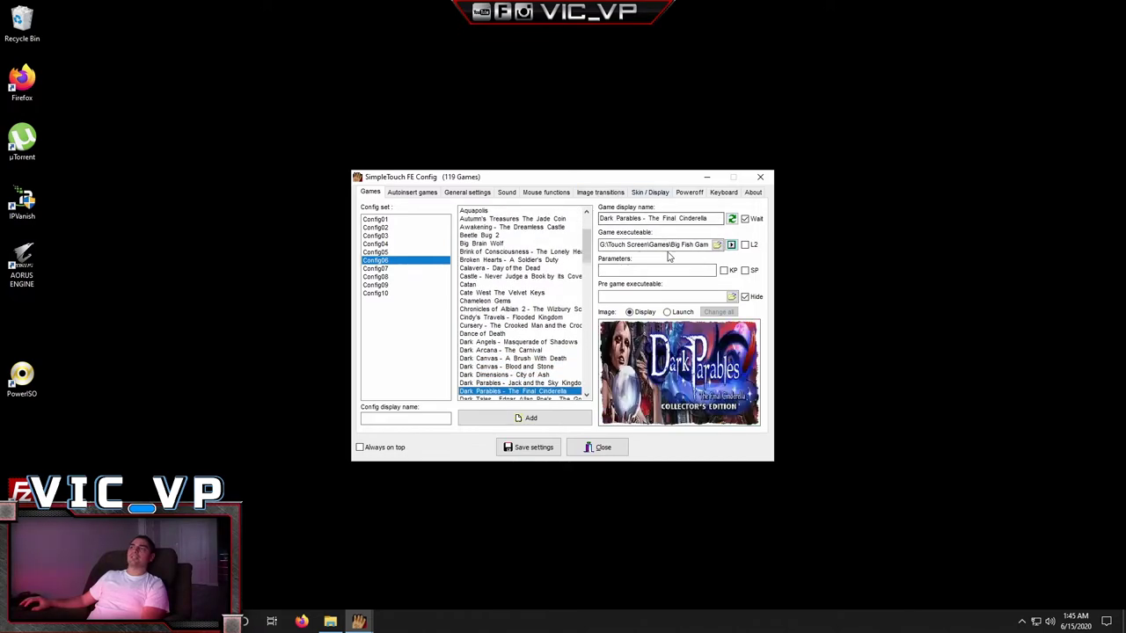
pyautogui.press('Down')
pyautogui.press('Down')
pyautogui.press('Down')
pyautogui.press('Down')
pyautogui.press('Down')
pyautogui.press('Down')
pyautogui.press('Down')
pyautogui.press('Down')
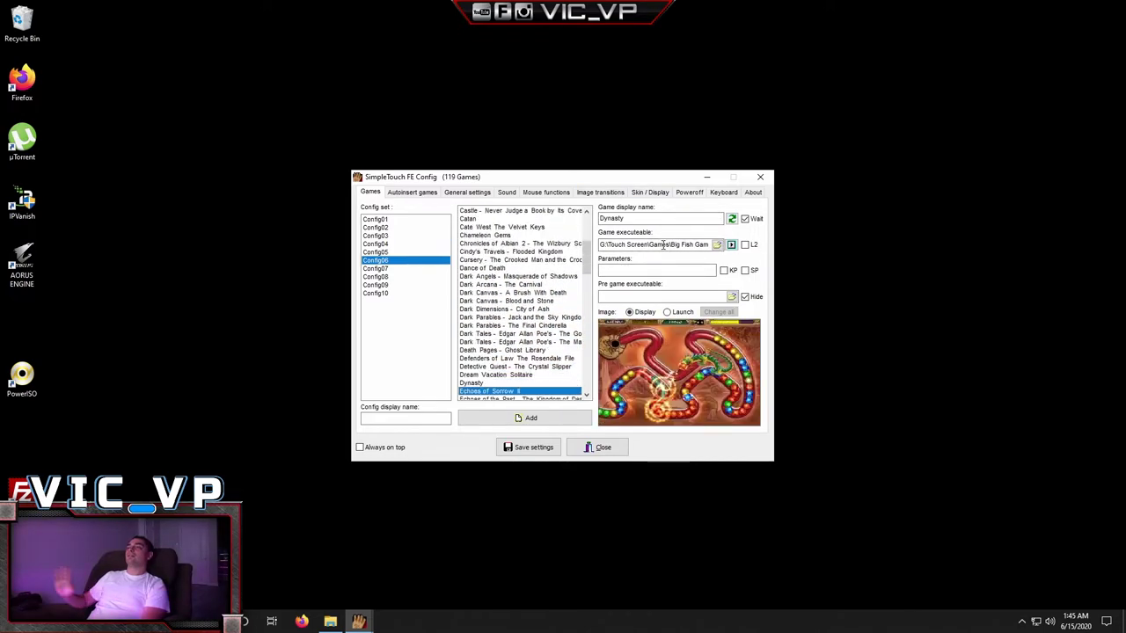
pyautogui.press('Down')
pyautogui.press('Down')
pyautogui.press('Down')
pyautogui.press('Down')
pyautogui.press('Down')
pyautogui.press('Down')
pyautogui.press('Down')
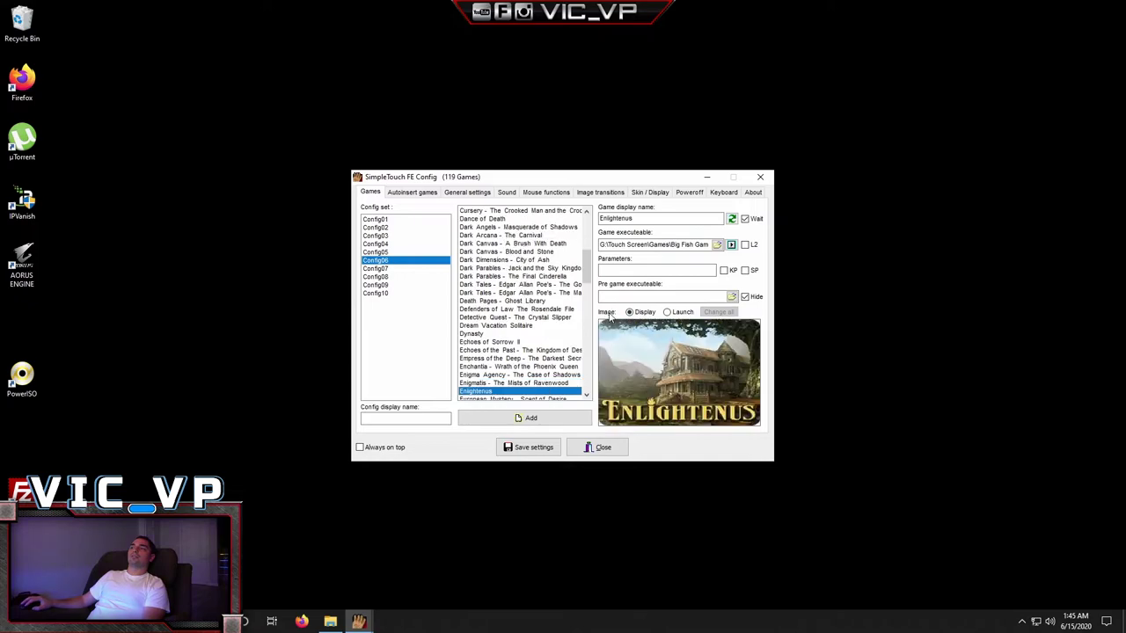
pyautogui.press('Down')
pyautogui.press('Down')
# Step: Check the display images of the Config05 casino entries from the first one, ending on IGT Slots Game of the Gods
pyautogui.click(383, 254)
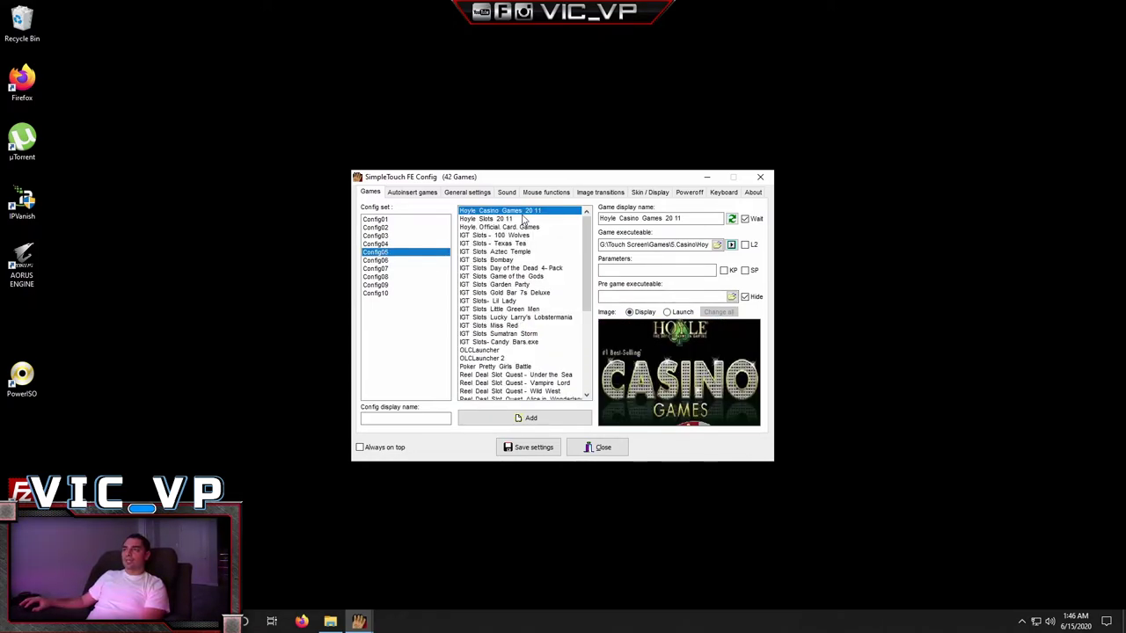
pyautogui.press('Down')
pyautogui.press('Down')
pyautogui.press('Down')
pyautogui.press('Down')
pyautogui.press('Down')
pyautogui.press('Down')
pyautogui.press('Down')
pyautogui.press('Down')
pyautogui.press('Down')
pyautogui.press('Up')
pyautogui.press('Up')
pyautogui.press('Down')
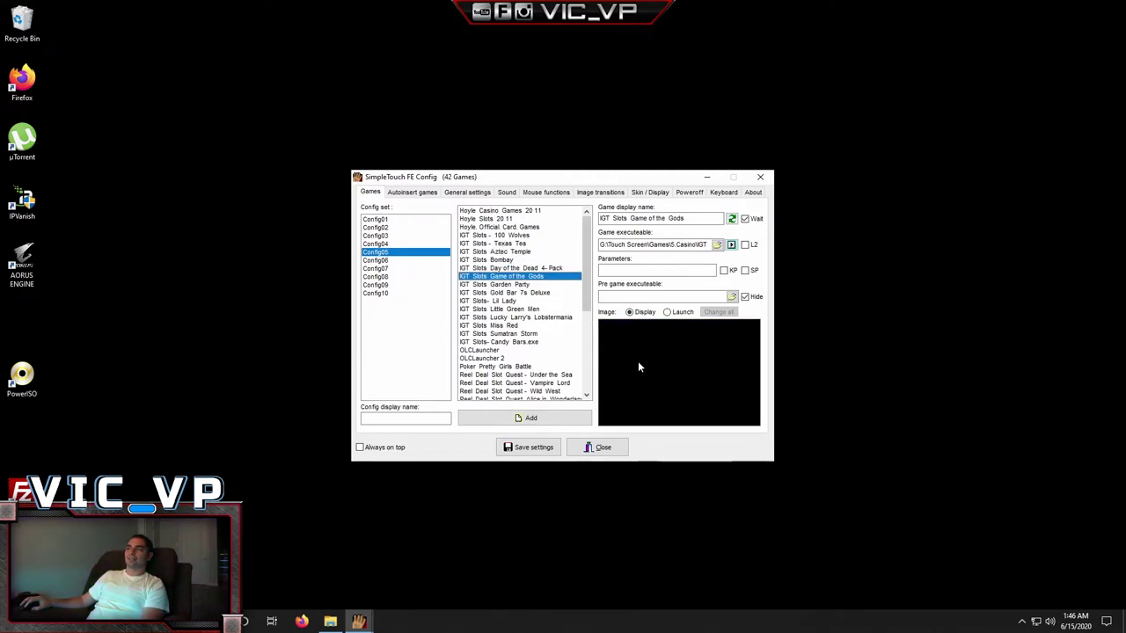
# Step: Set the display image of IGT Slots Game of the Gods to the same-named JPG from its folder in Games\5.Casino
pyautogui.click(648, 367)
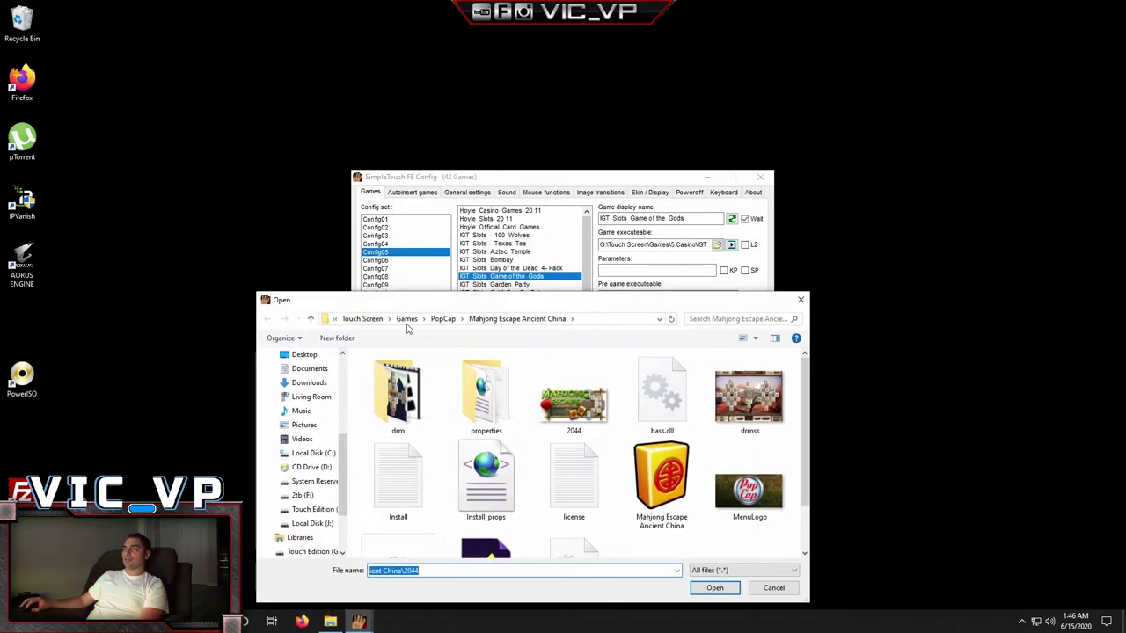
pyautogui.click(406, 319)
pyautogui.doubleClick(451, 421)
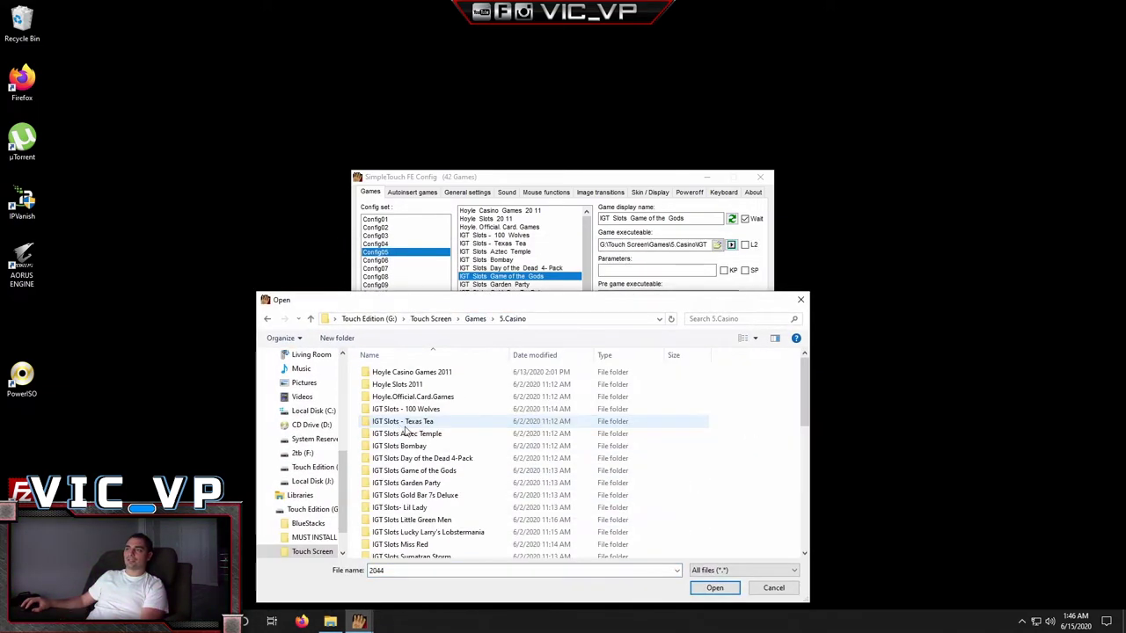
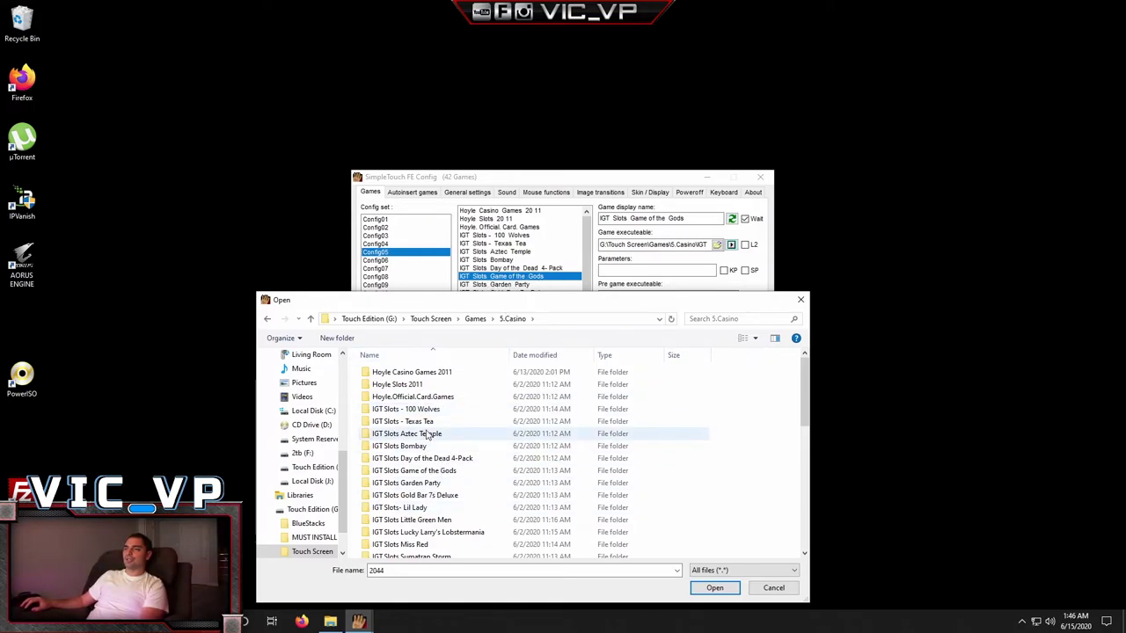
pyautogui.doubleClick(414, 470)
pyautogui.scroll(-5, 444, 396)
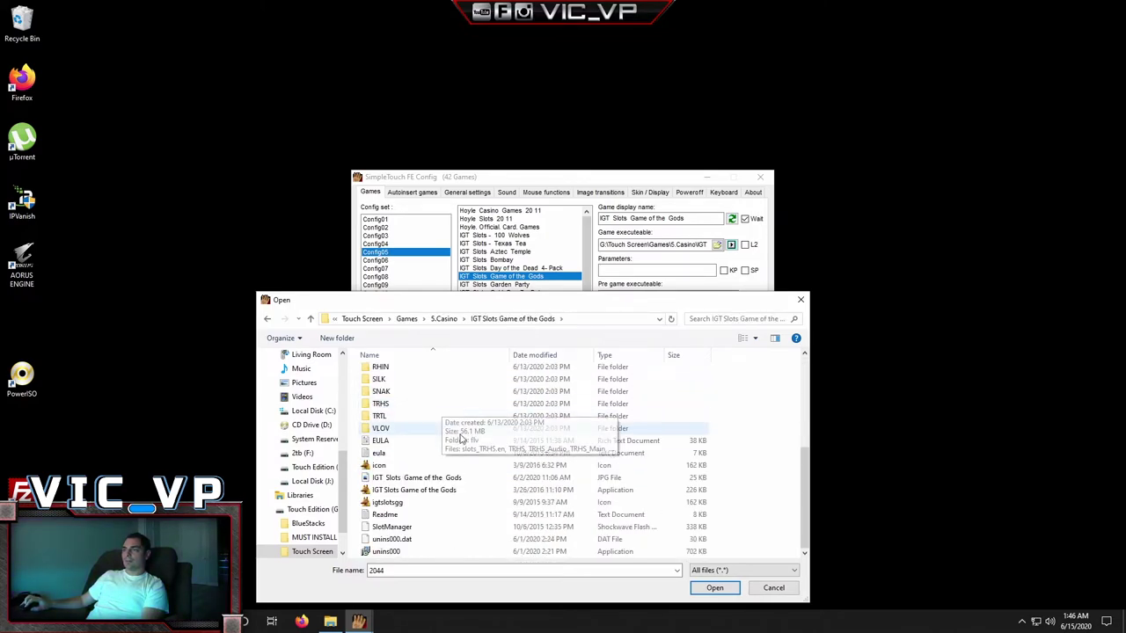
pyautogui.doubleClick(444, 481)
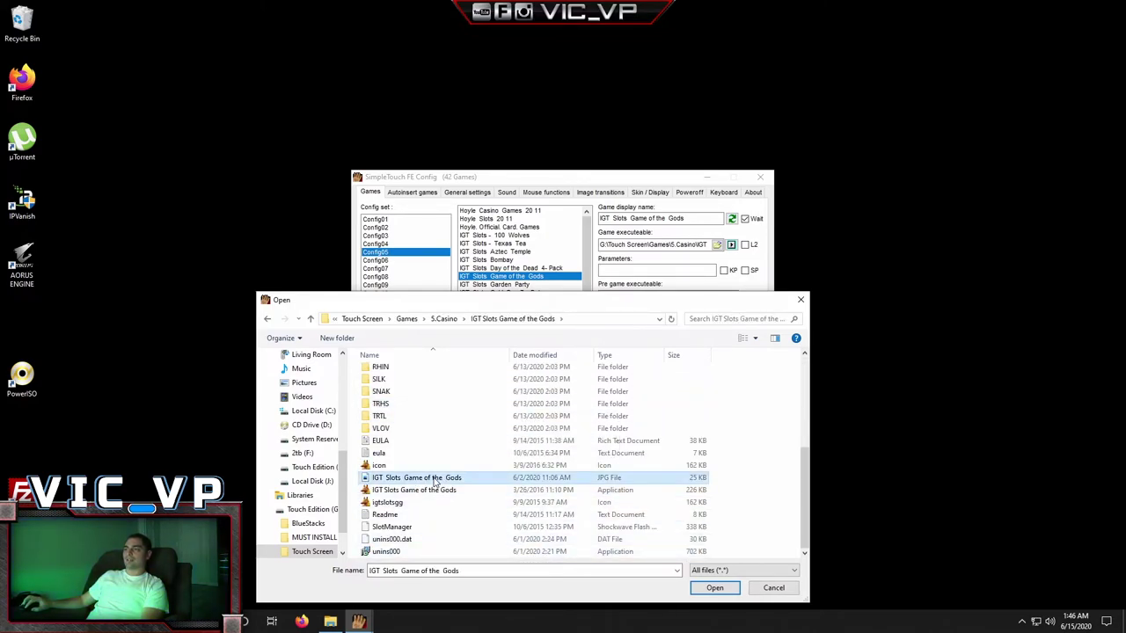
pyautogui.click(520, 285)
pyautogui.click(517, 277)
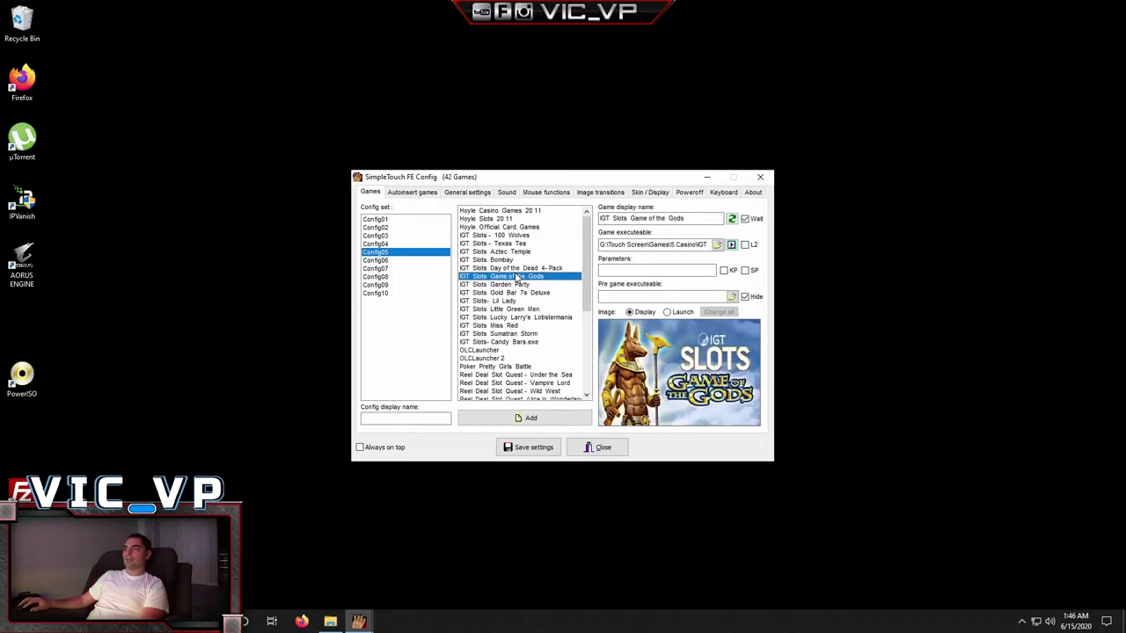
# Step: Check the display images of the Config05 entries from IGT Slots Garden Party onward, past OLCLauncher
pyautogui.press('Down')
pyautogui.press('Down')
pyautogui.press('Down')
pyautogui.press('Down')
pyautogui.press('Down')
pyautogui.press('Down')
pyautogui.press('Down')
pyautogui.press('Down')
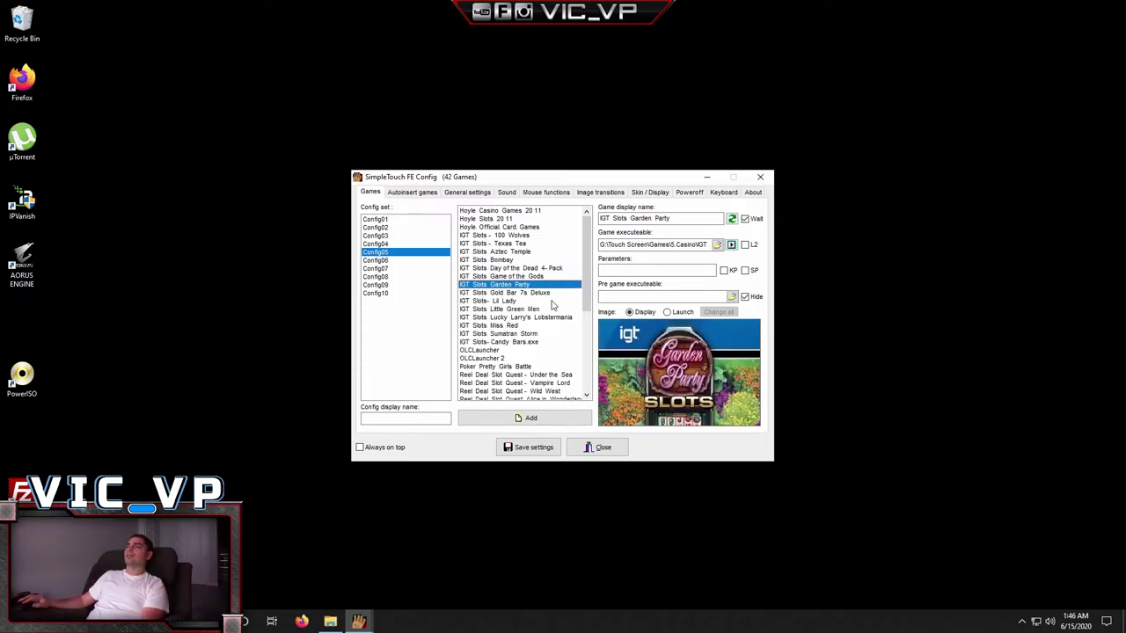
pyautogui.press('Down')
pyautogui.press('Down')
pyautogui.press('Down')
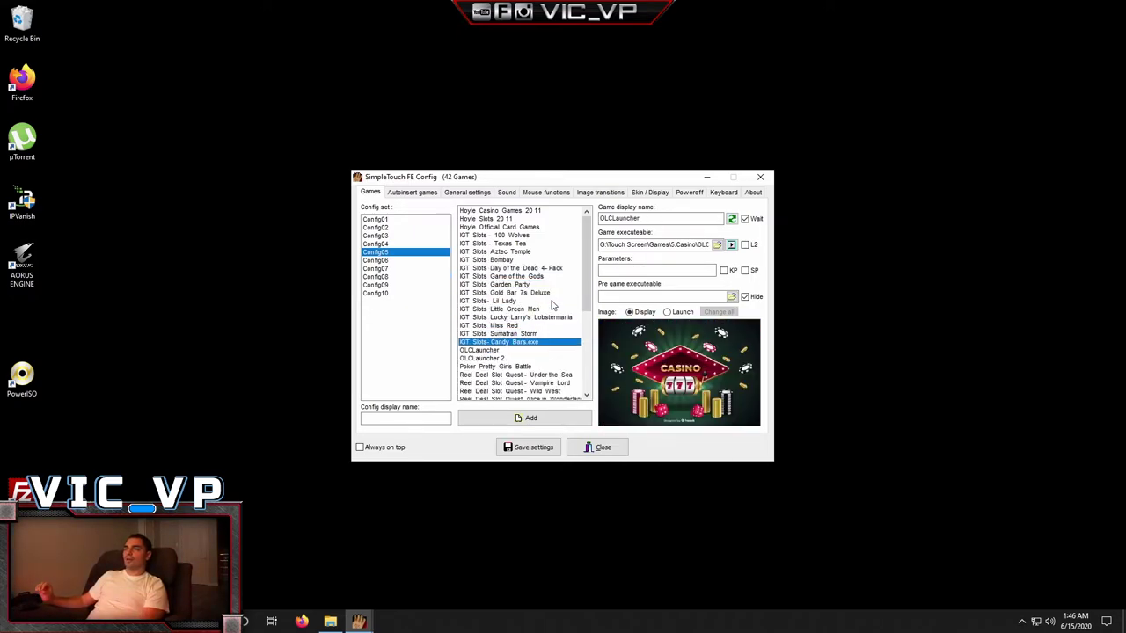
pyautogui.press('Down')
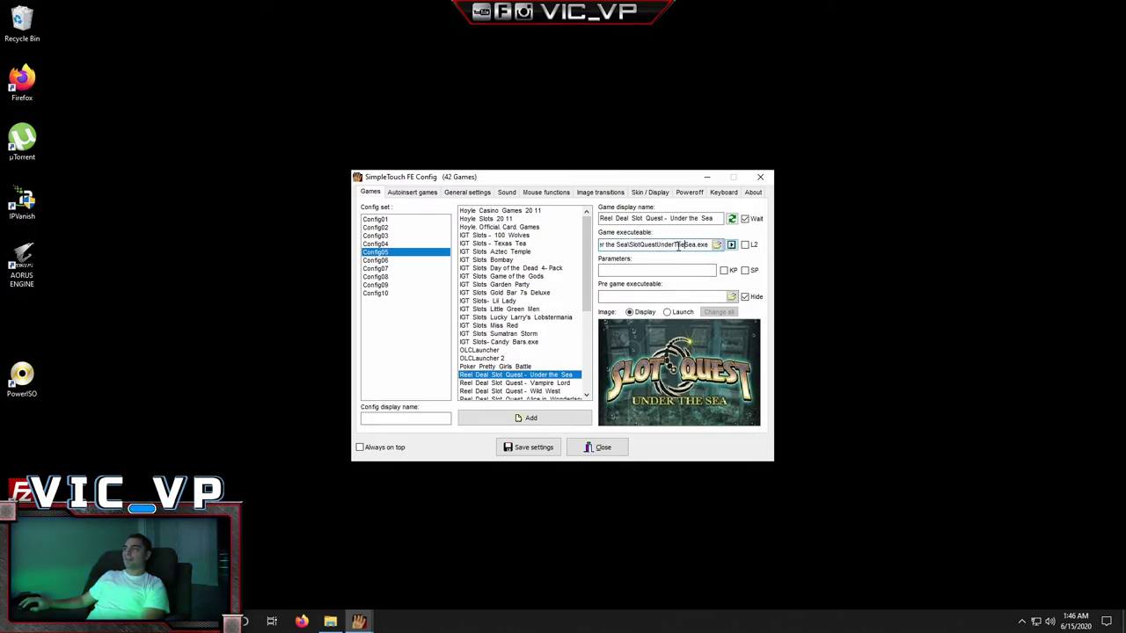
# Step: Check the display images of the Reel Deal entries from Slot Quest - Wild West through Reel Deal Slots 2nd Volume
pyautogui.click(520, 391)
pyautogui.scroll(-2, 551, 366)
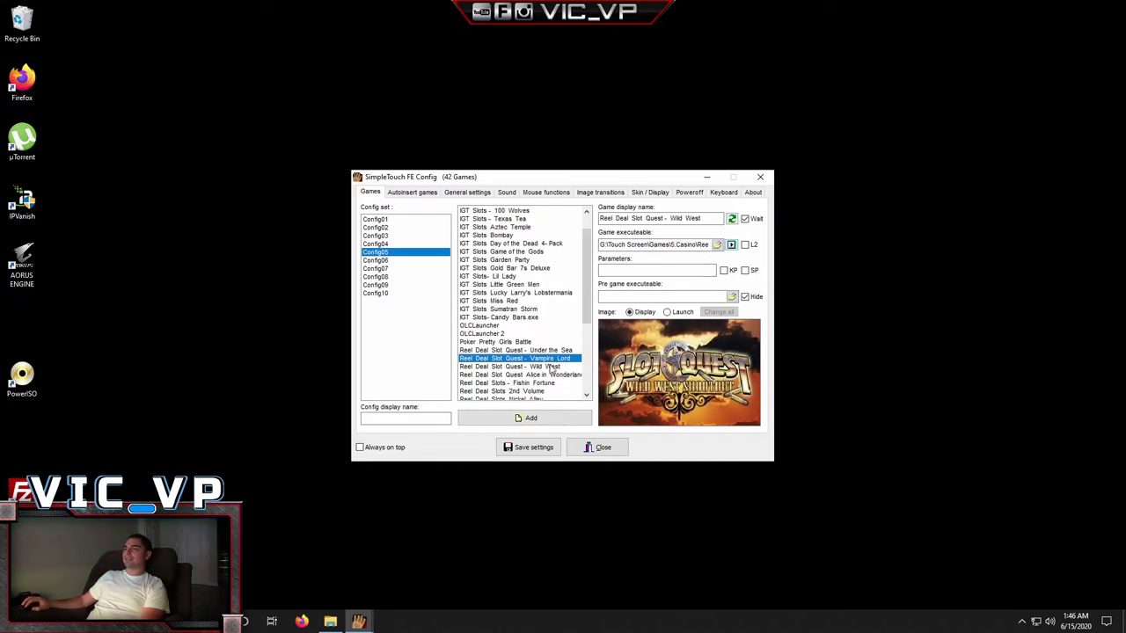
pyautogui.click(535, 351)
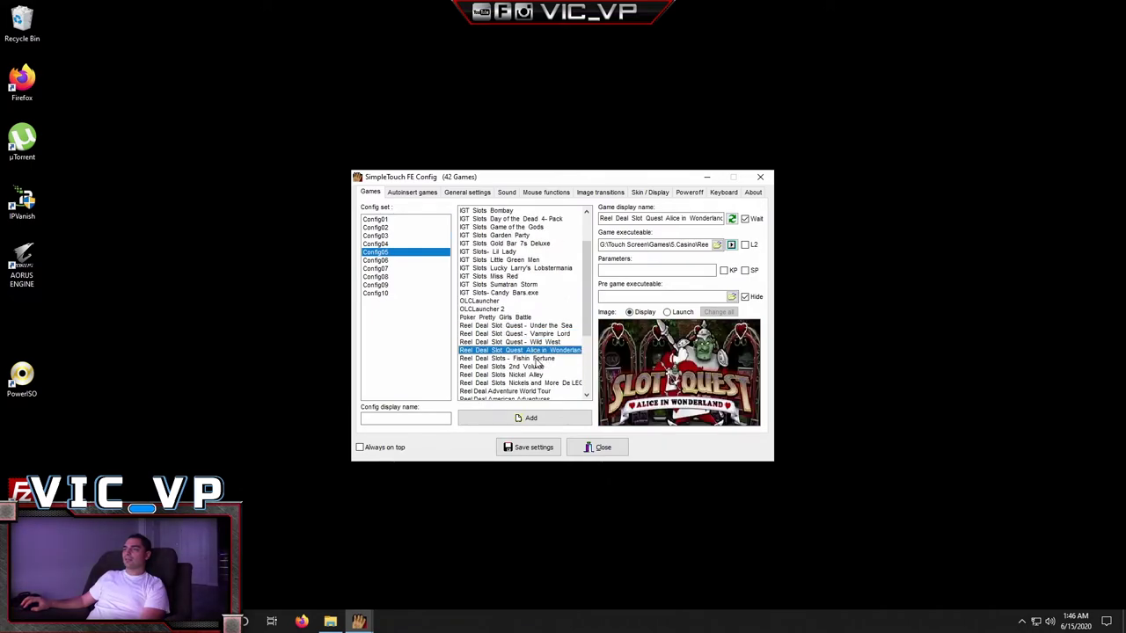
pyautogui.click(536, 359)
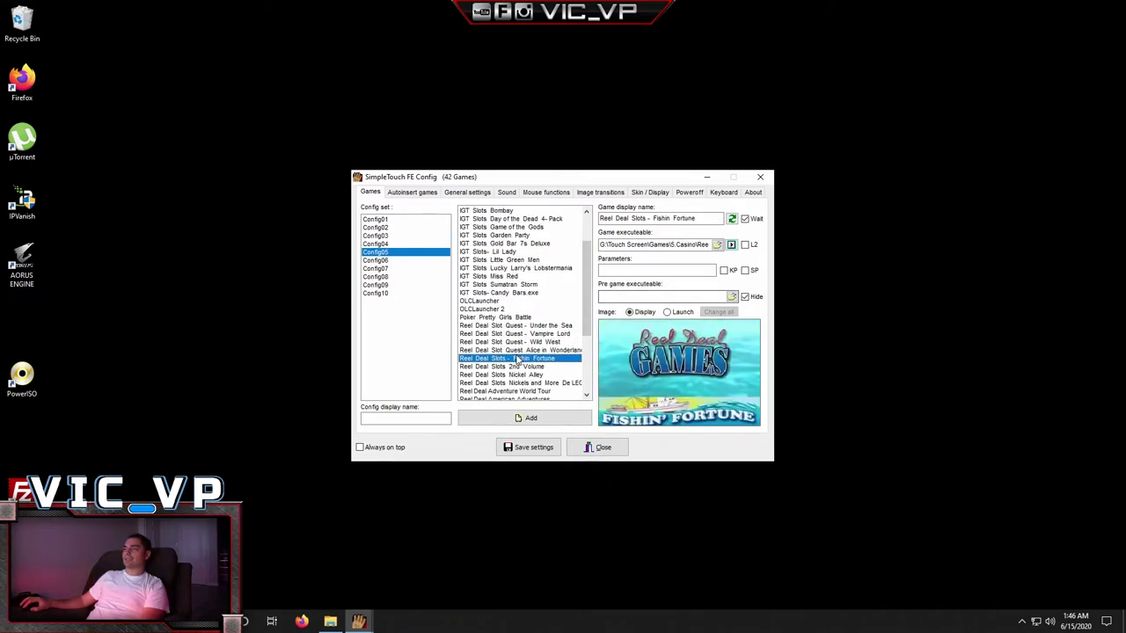
pyautogui.click(523, 366)
# Step: Compare the executable paths of Reel Deal Slots 2nd Volume, Fishin Fortune and Slot Quest Alice in Wonderland, ending on Reel Deal Slots 2nd Volume
pyautogui.moveTo(607, 244); pyautogui.dragTo(779, 234)
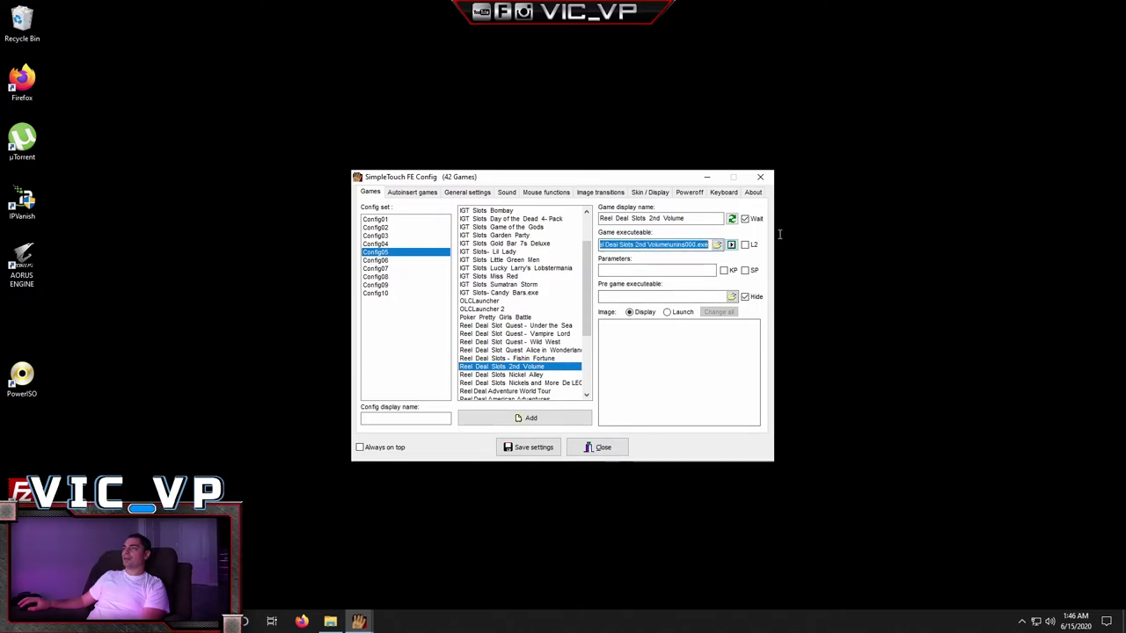
pyautogui.click(680, 245)
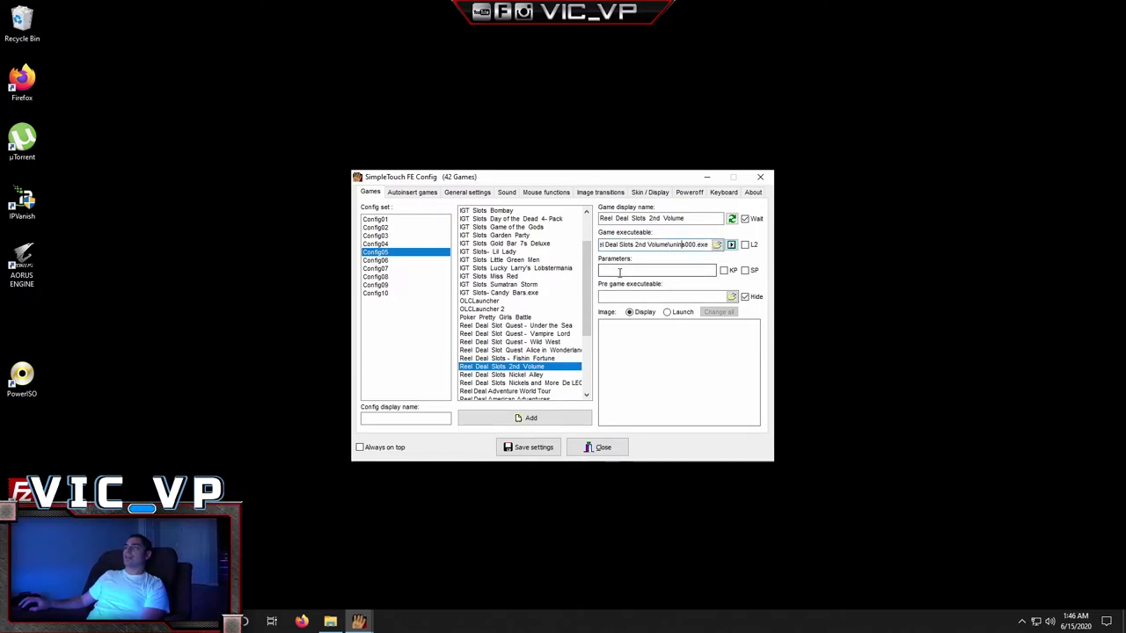
pyautogui.doubleClick(671, 246)
pyautogui.click(532, 359)
pyautogui.press('Tab')
pyautogui.press('Tab')
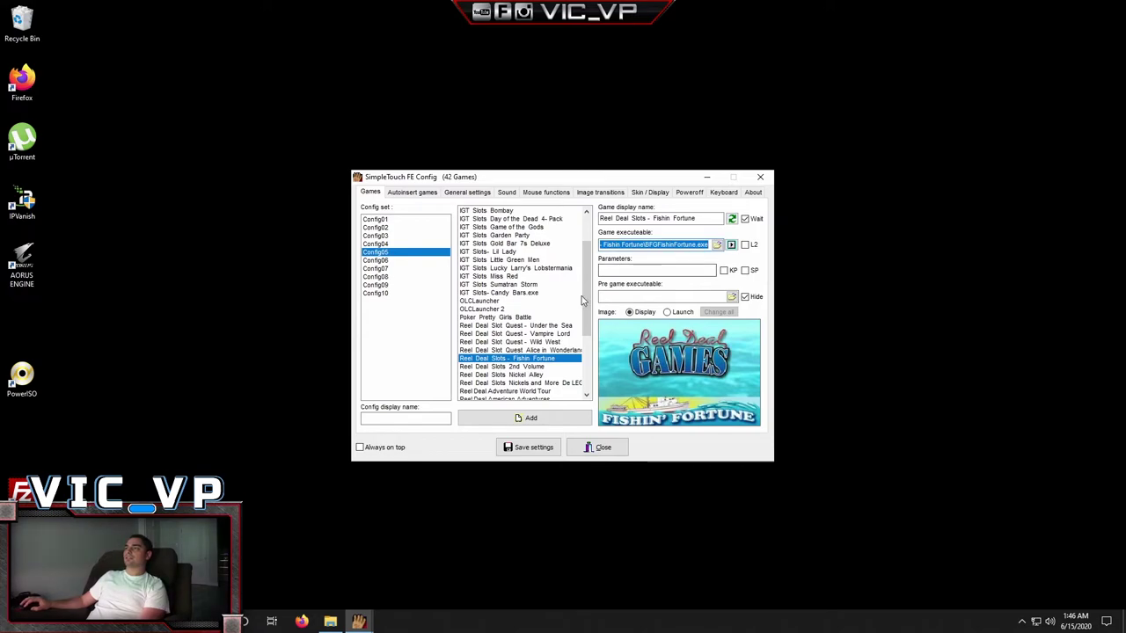
pyautogui.click(519, 350)
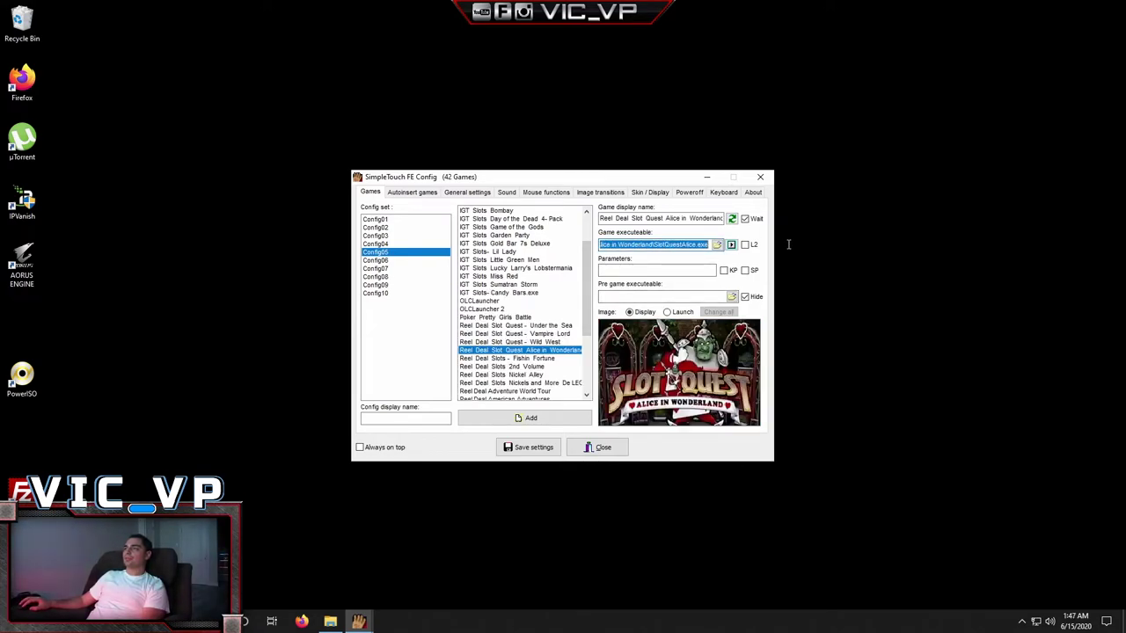
pyautogui.click(544, 350)
pyautogui.click(540, 358)
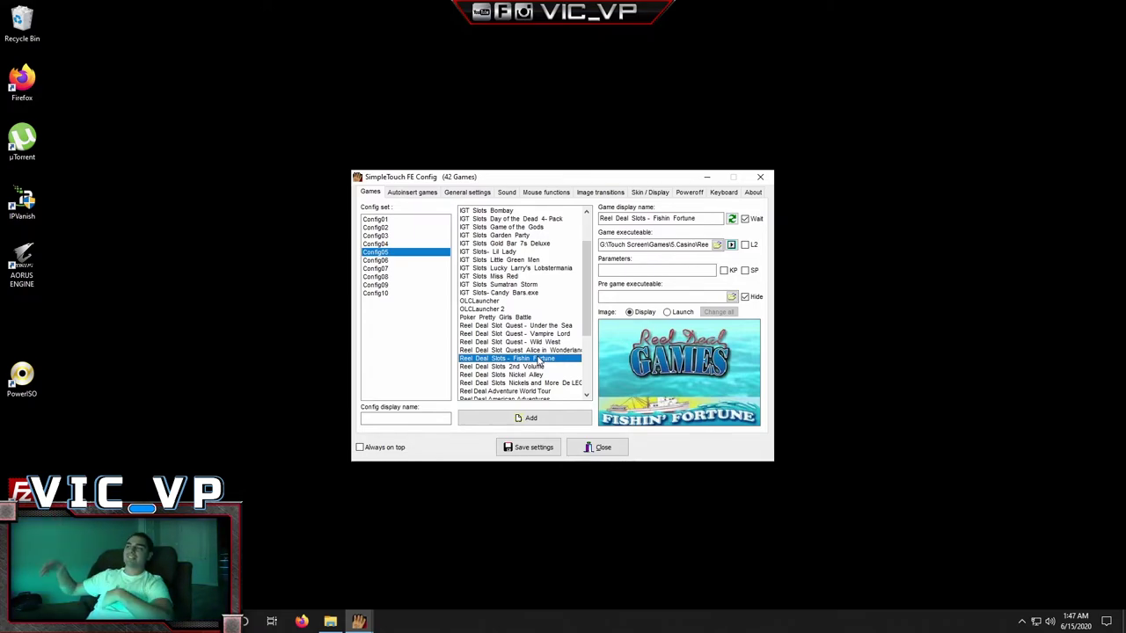
pyautogui.press('Down')
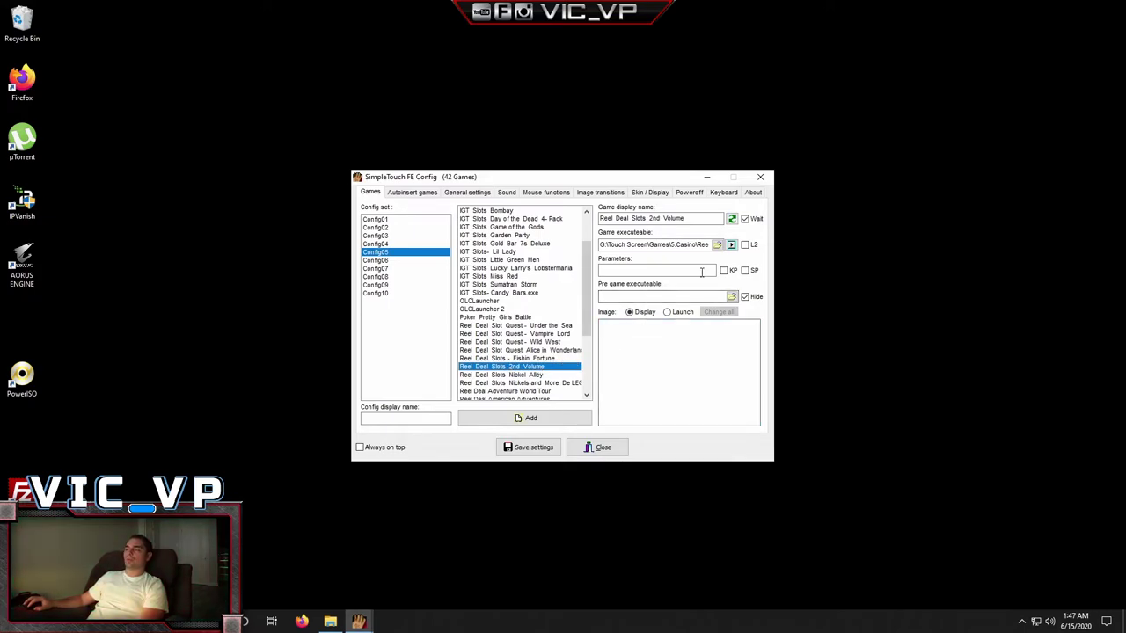
pyautogui.click(717, 244)
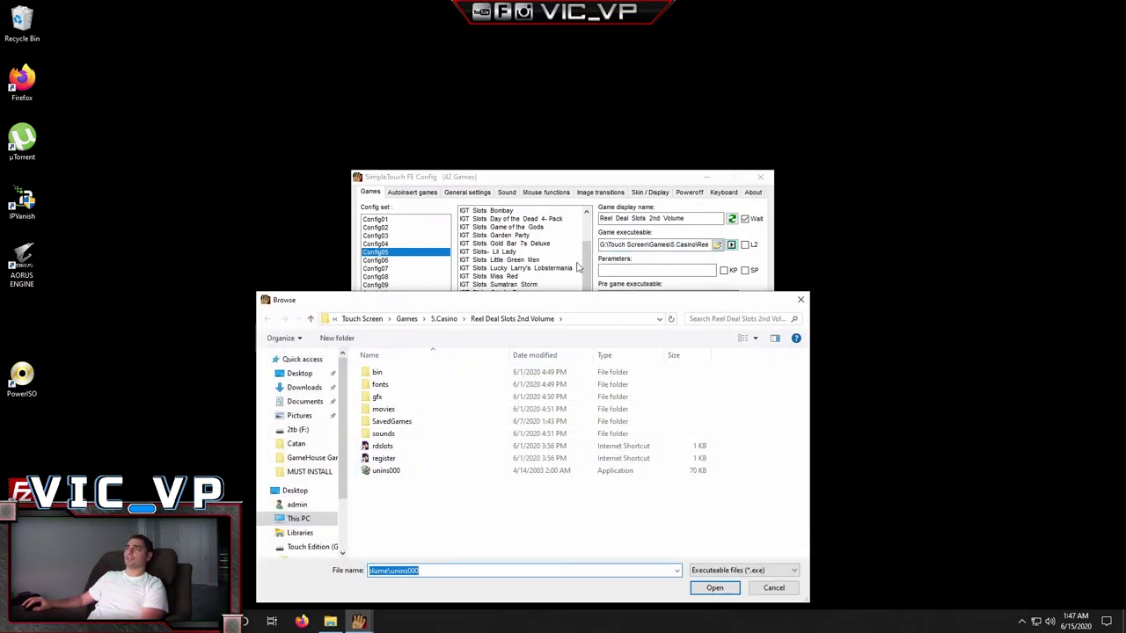
pyautogui.click(444, 319)
pyautogui.moveTo(459, 304); pyautogui.dragTo(323, 304)
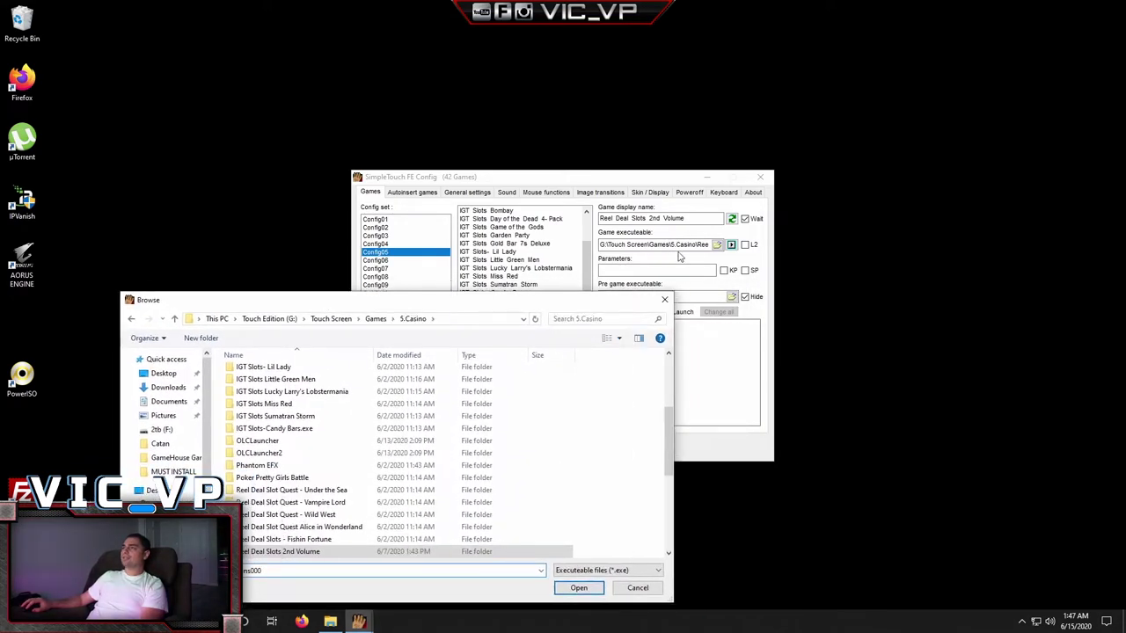
pyautogui.click(664, 300)
pyautogui.moveTo(690, 248); pyautogui.dragTo(714, 247)
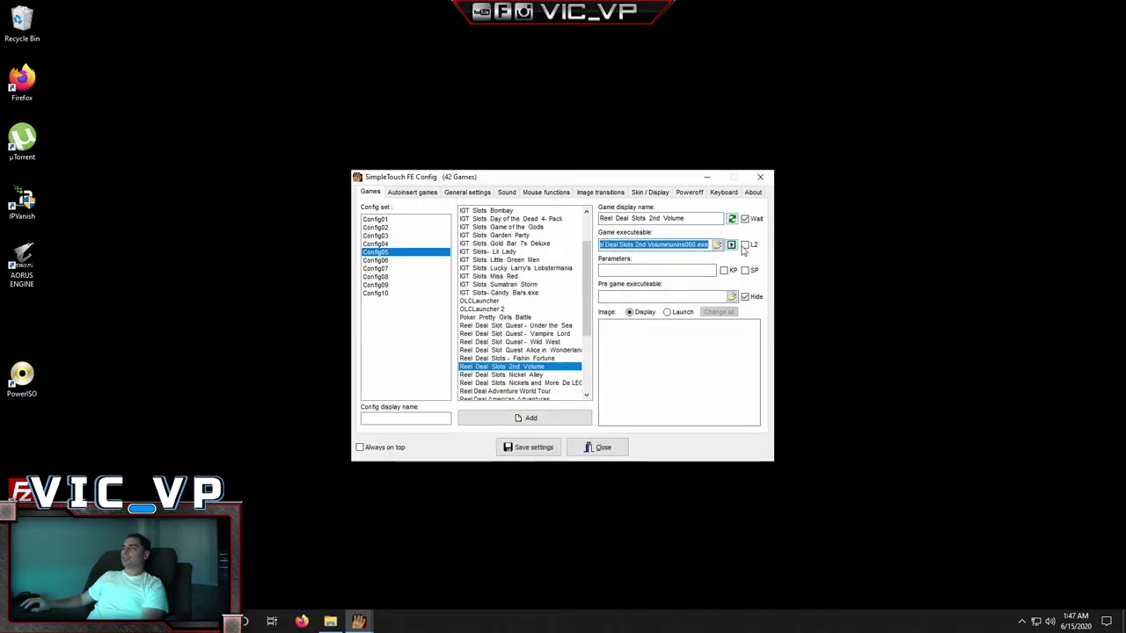
pyautogui.click(673, 249)
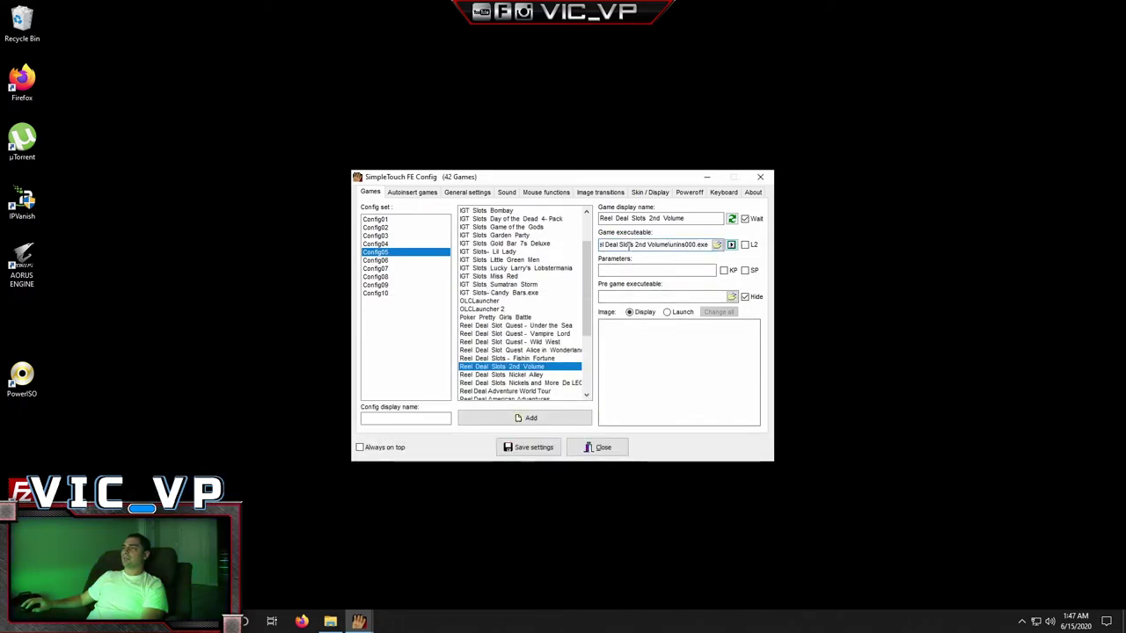
# Step: Set the game executable of Reel Deal Slots 2nd Volume to Reel Deal Slots 2 from the bin folder inside its game folder
pyautogui.click(717, 244)
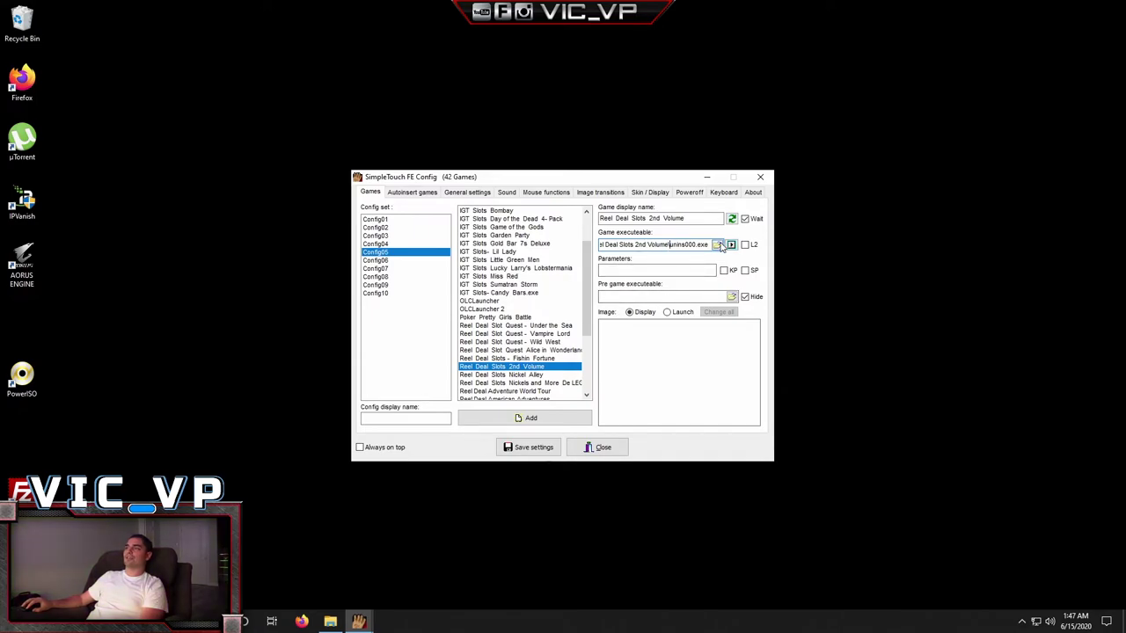
pyautogui.click(315, 319)
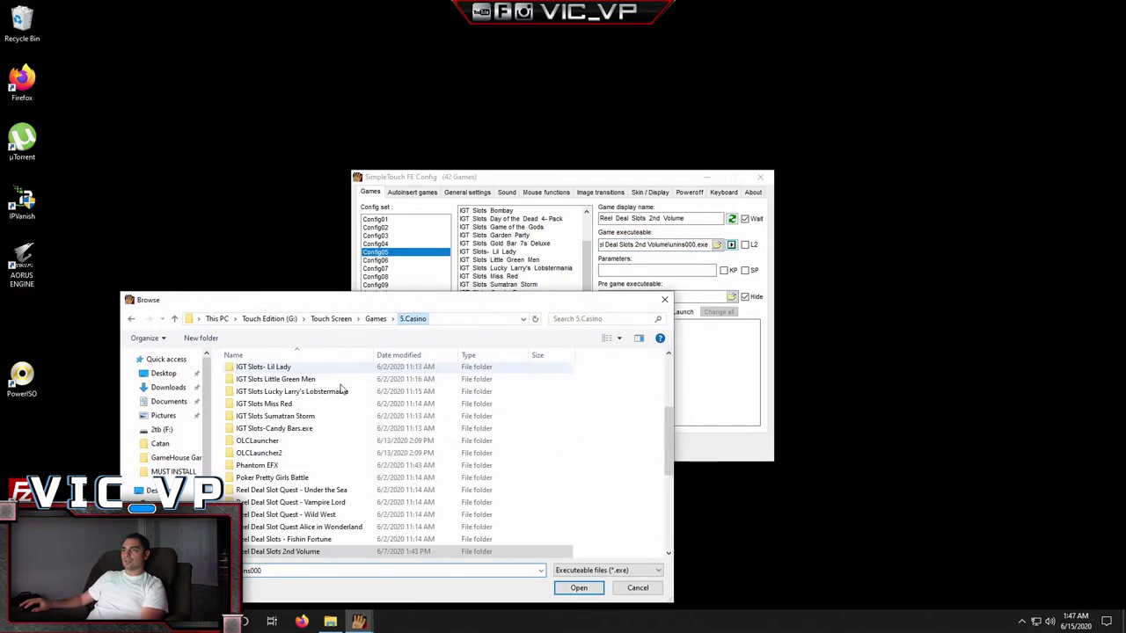
pyautogui.scroll(-2, 299, 492)
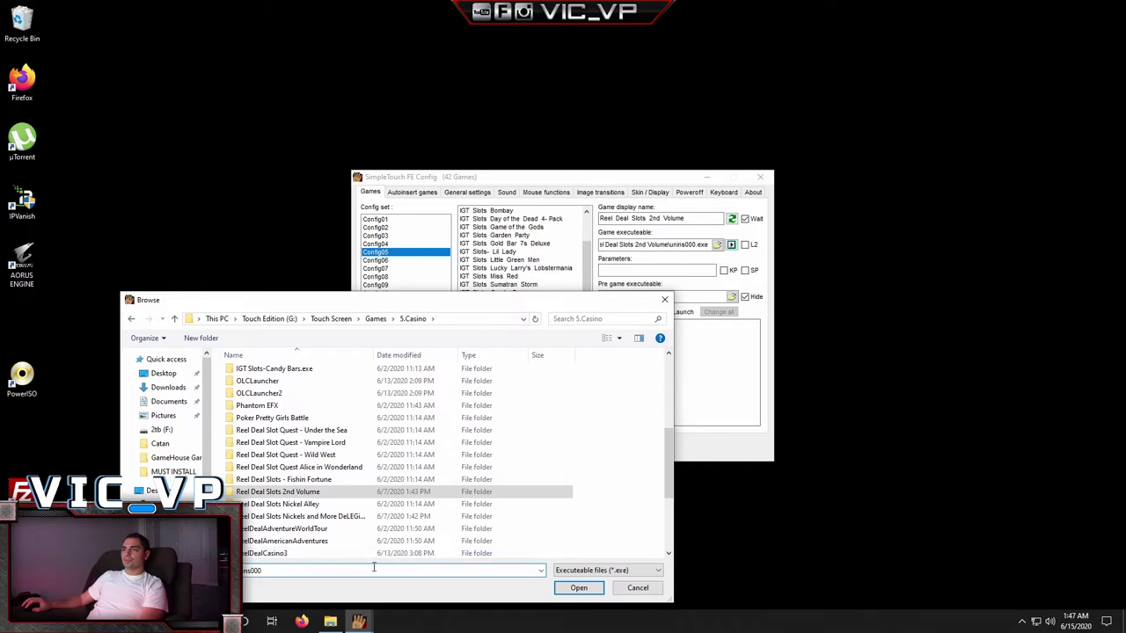
pyautogui.doubleClick(283, 493)
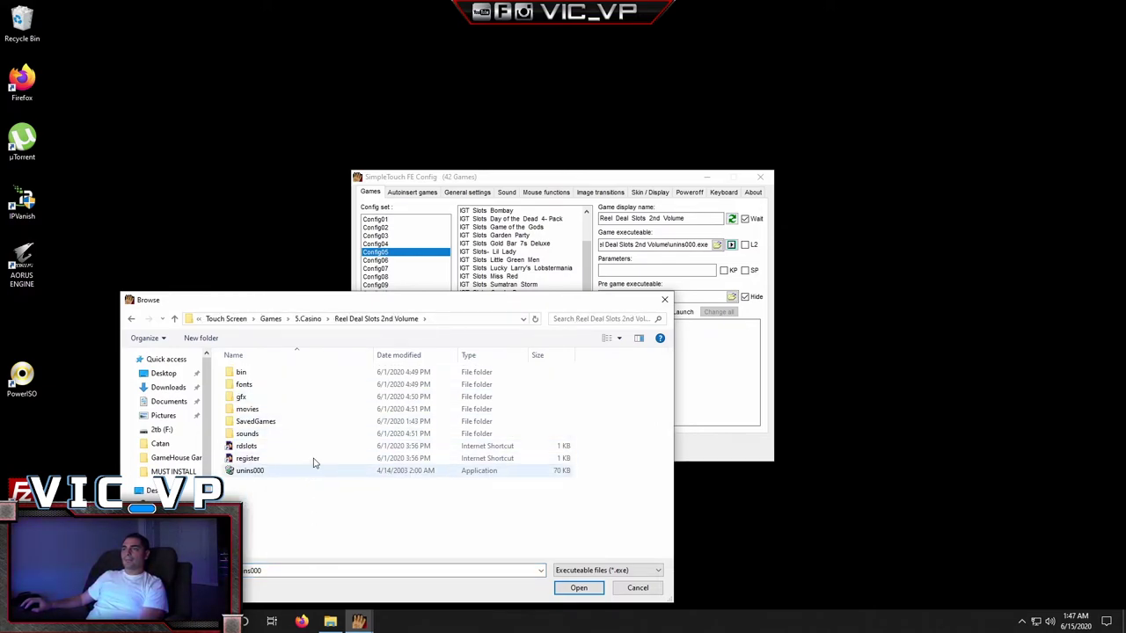
pyautogui.doubleClick(243, 373)
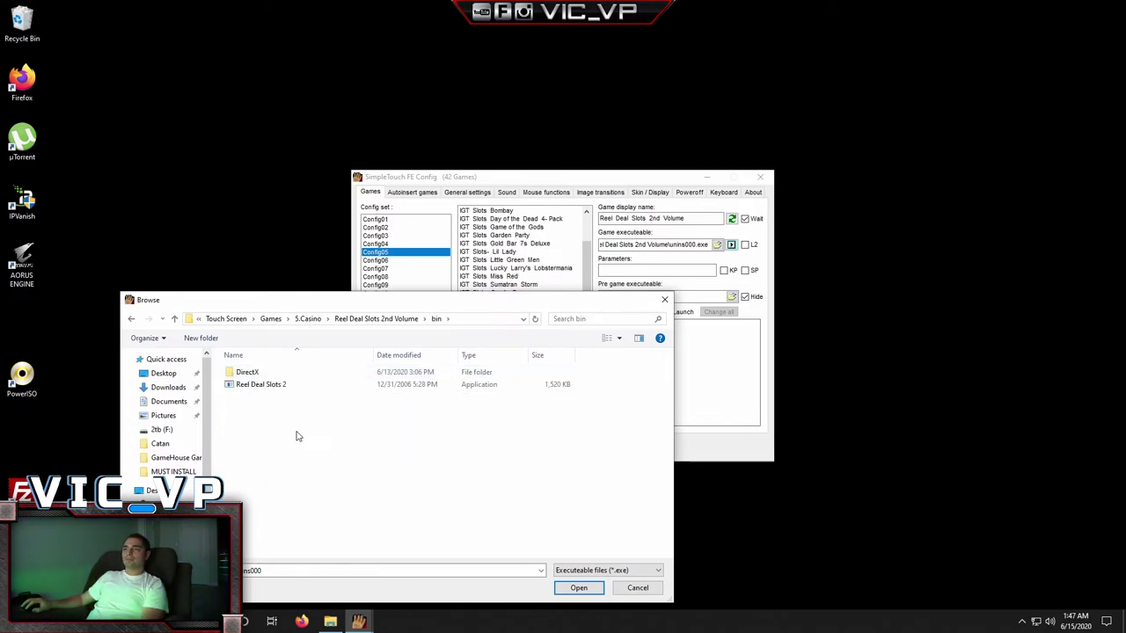
pyautogui.doubleClick(264, 387)
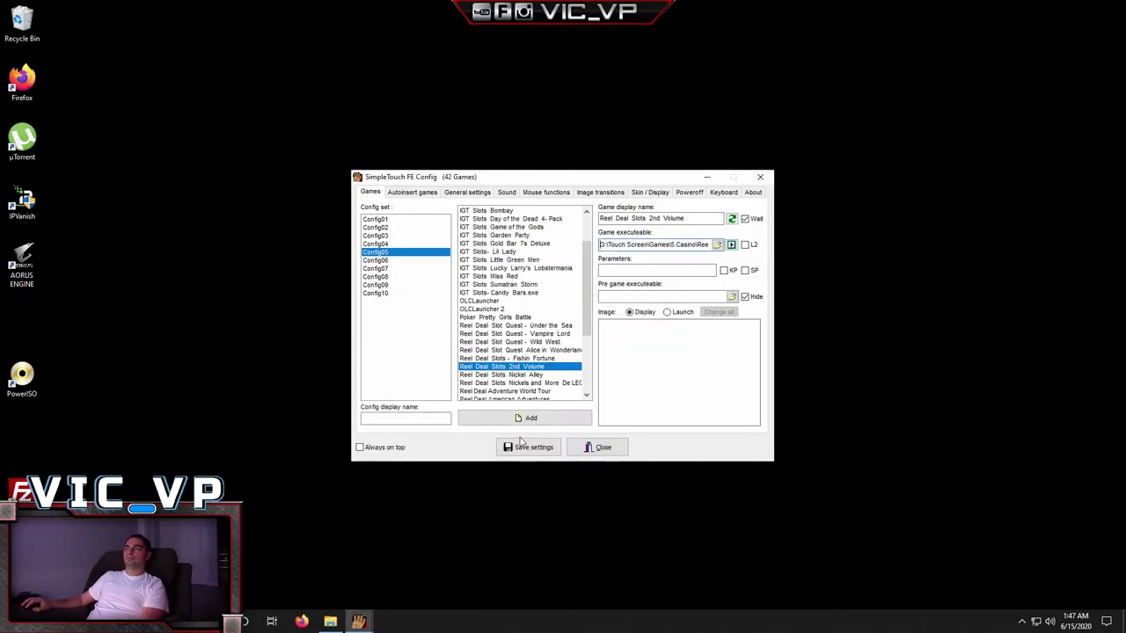
# Step: Set the display image of Reel Deal Slots 2nd Volume to the cover picture from its game folder
pyautogui.click(534, 375)
pyautogui.click(534, 367)
pyautogui.click(692, 378)
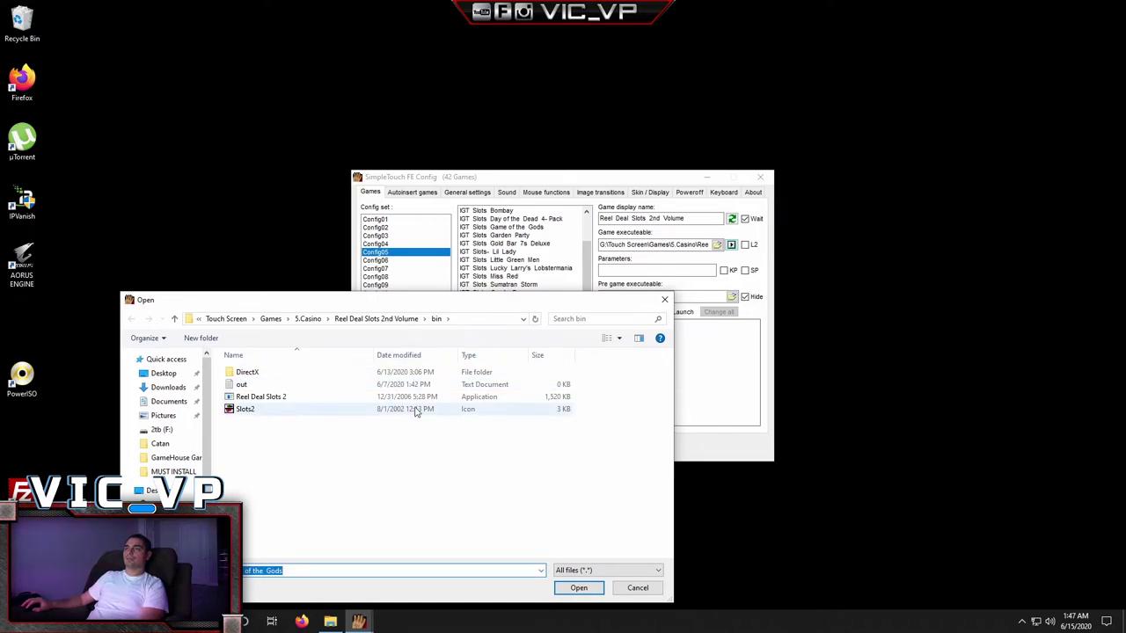
pyautogui.click(338, 320)
pyautogui.doubleClick(262, 485)
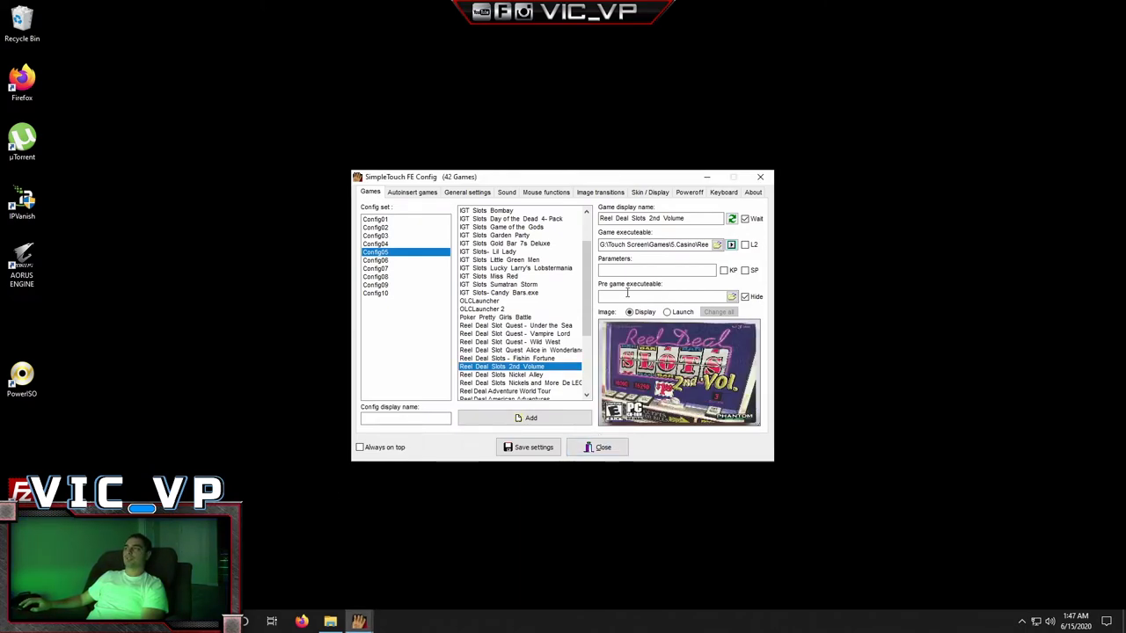
# Step: Set the game executable of Reel Deal Slots Nickel Alley to Nickel Alley from the bin folder inside its game folder
pyautogui.click(515, 376)
pyautogui.moveTo(601, 244); pyautogui.dragTo(713, 245)
pyautogui.click(661, 247)
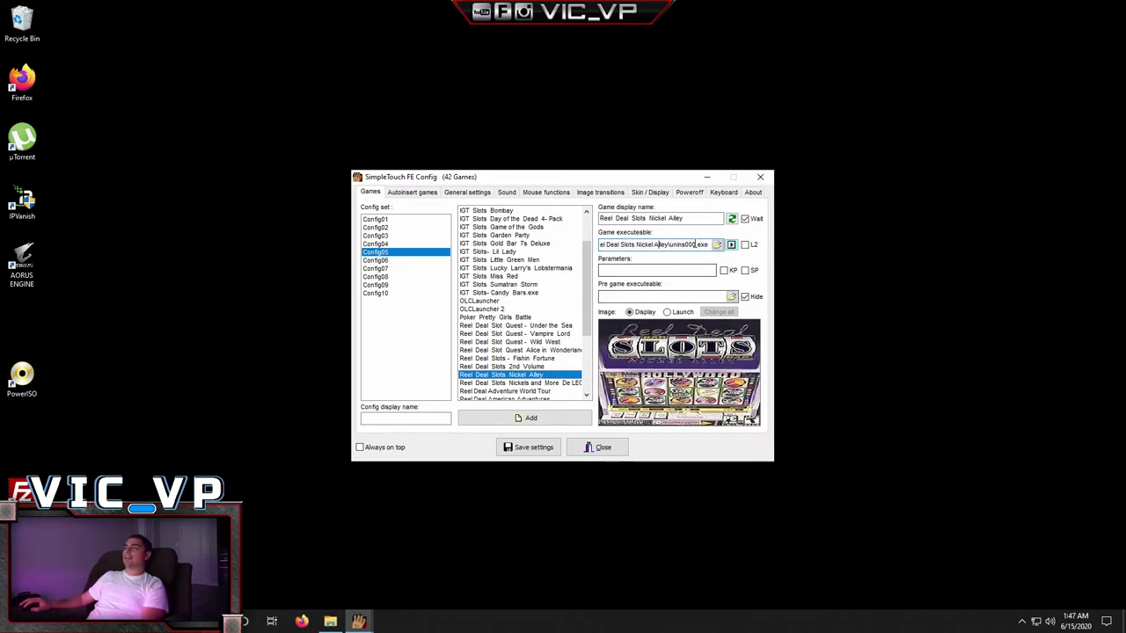
pyautogui.click(718, 244)
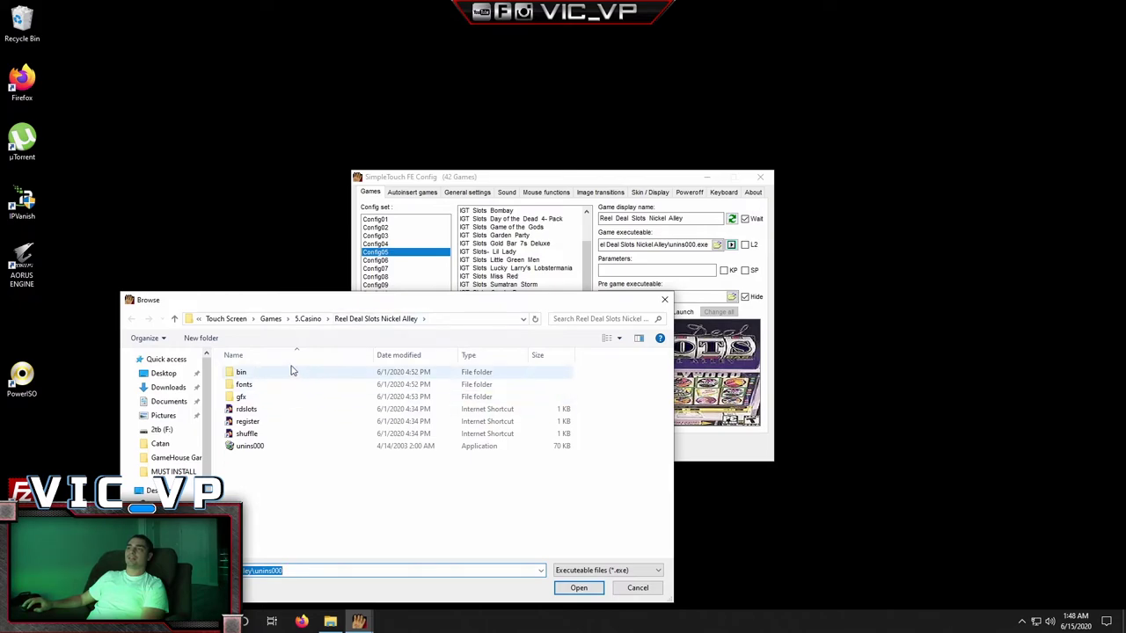
pyautogui.doubleClick(249, 377)
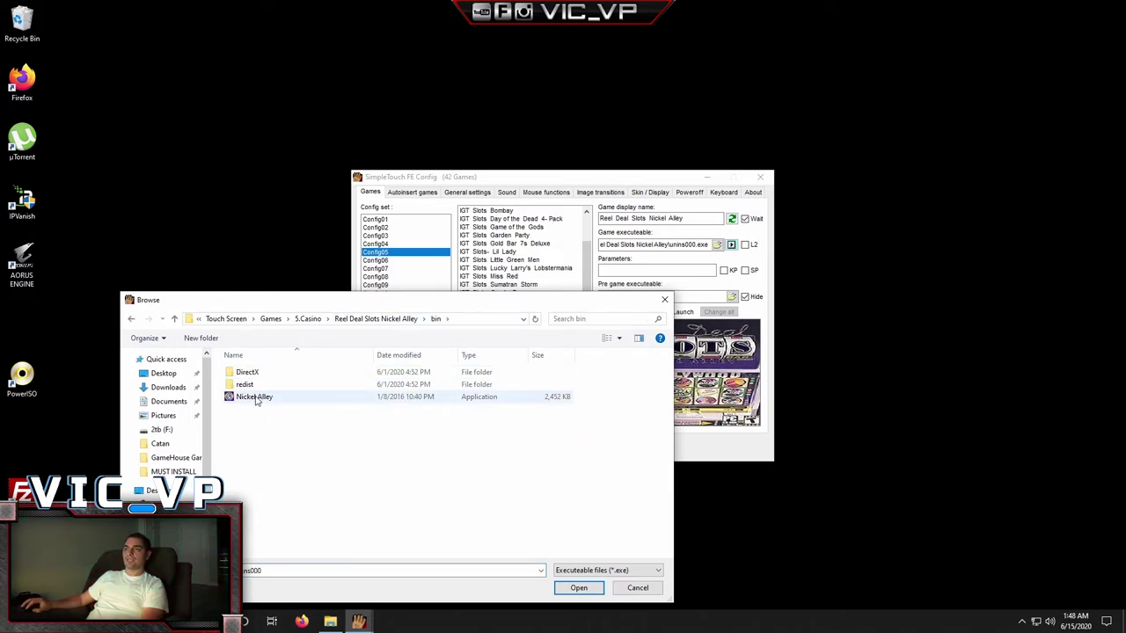
pyautogui.doubleClick(254, 397)
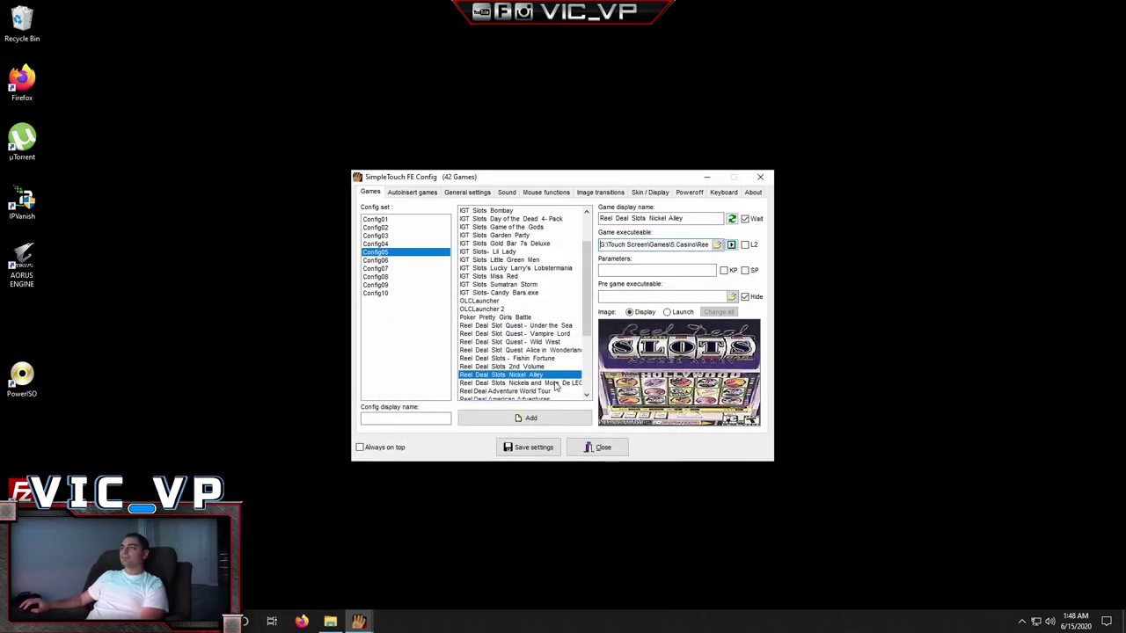
# Step: Set the game executable of Reel Deal Slots Nickels and More to the application in its game folder's bin subfolder
pyautogui.click(555, 385)
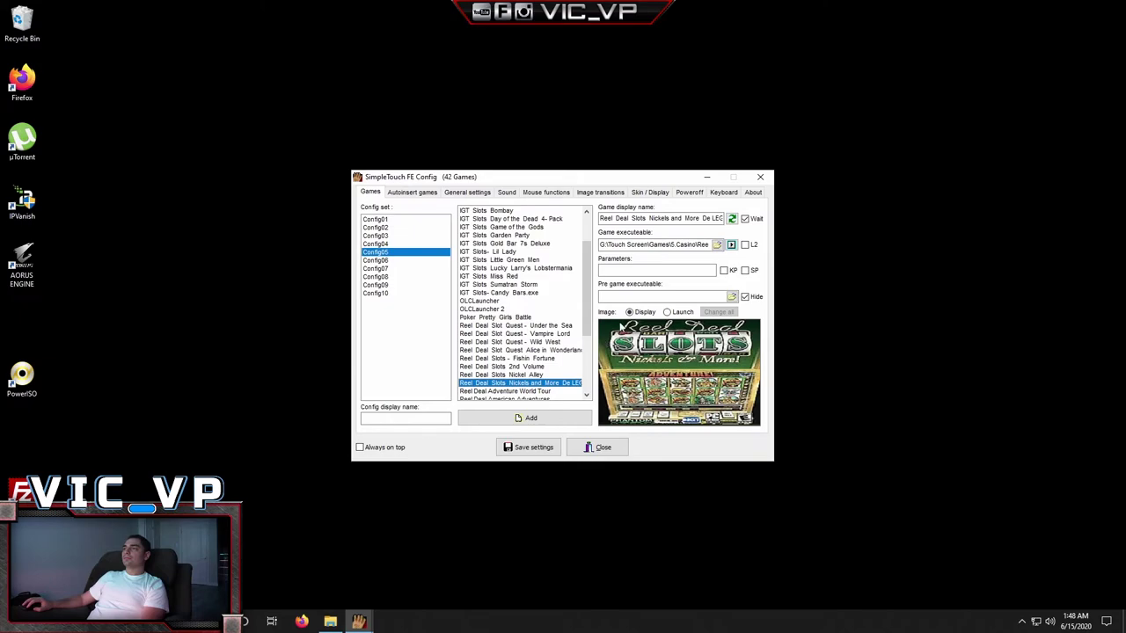
pyautogui.click(668, 246)
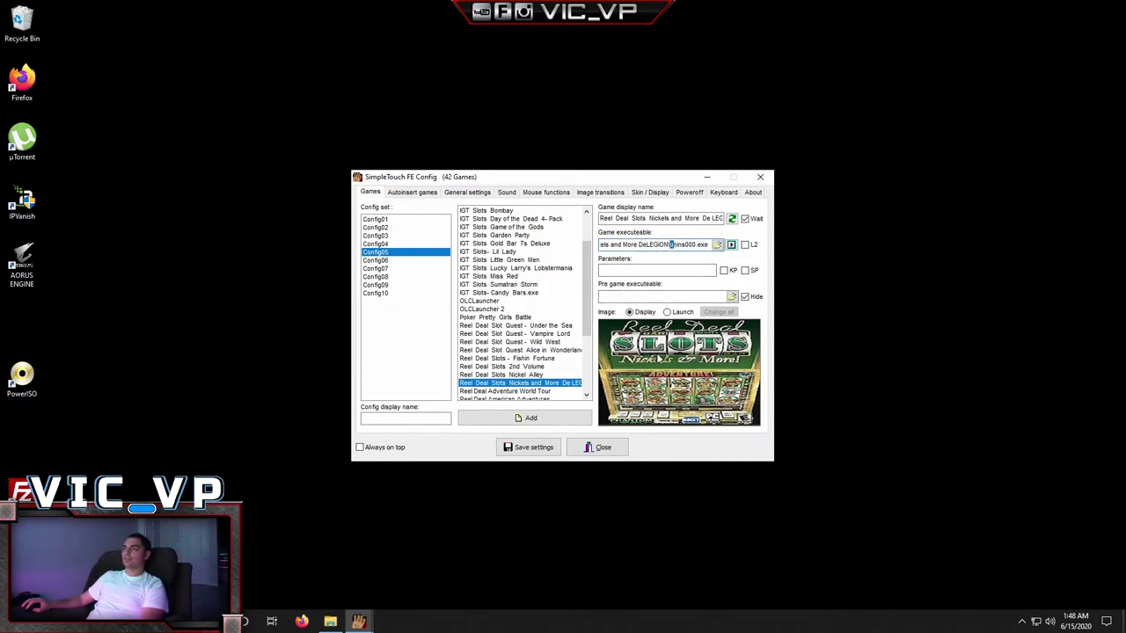
pyautogui.click(718, 246)
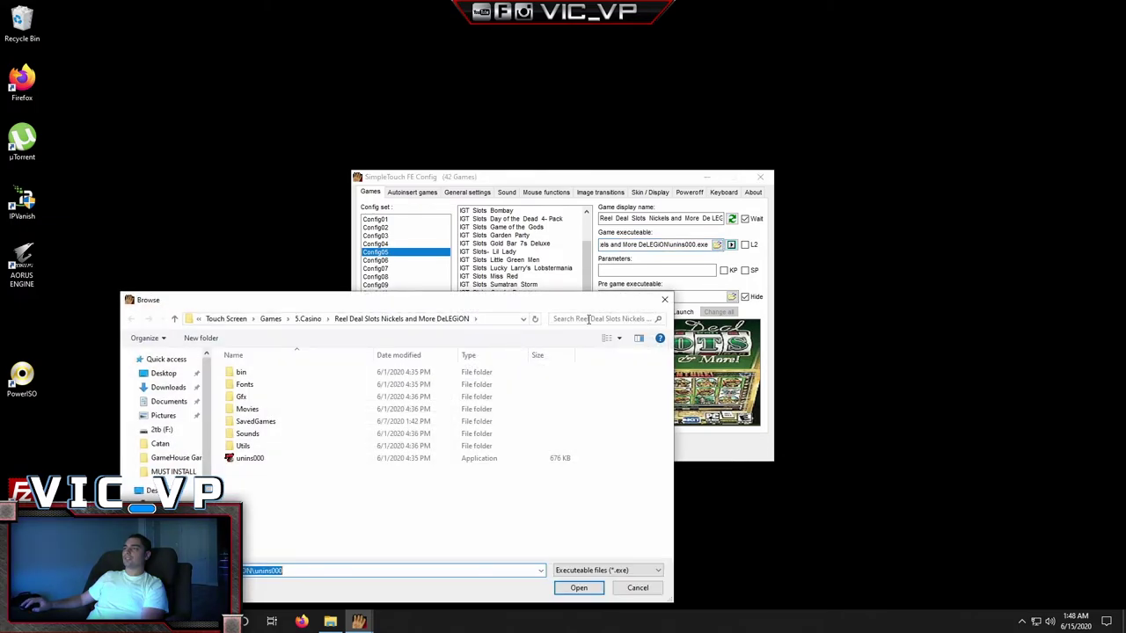
pyautogui.doubleClick(255, 373)
pyautogui.doubleClick(257, 384)
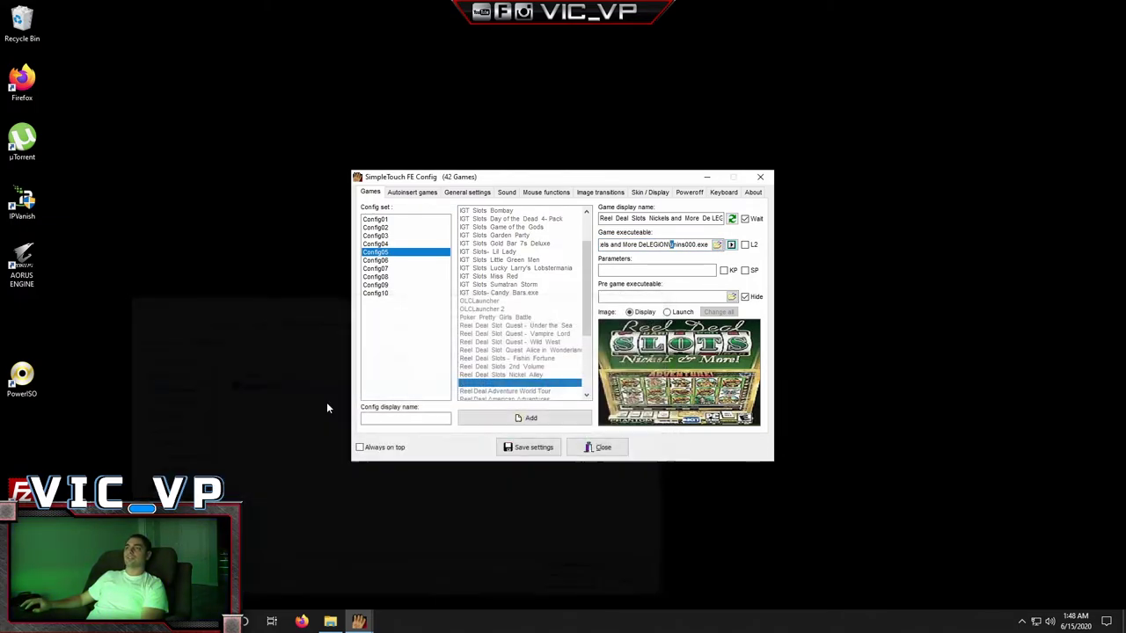
# Step: Check the executable path of Reel Deal Adventure World Tour and the contents of its game folder
pyautogui.click(517, 389)
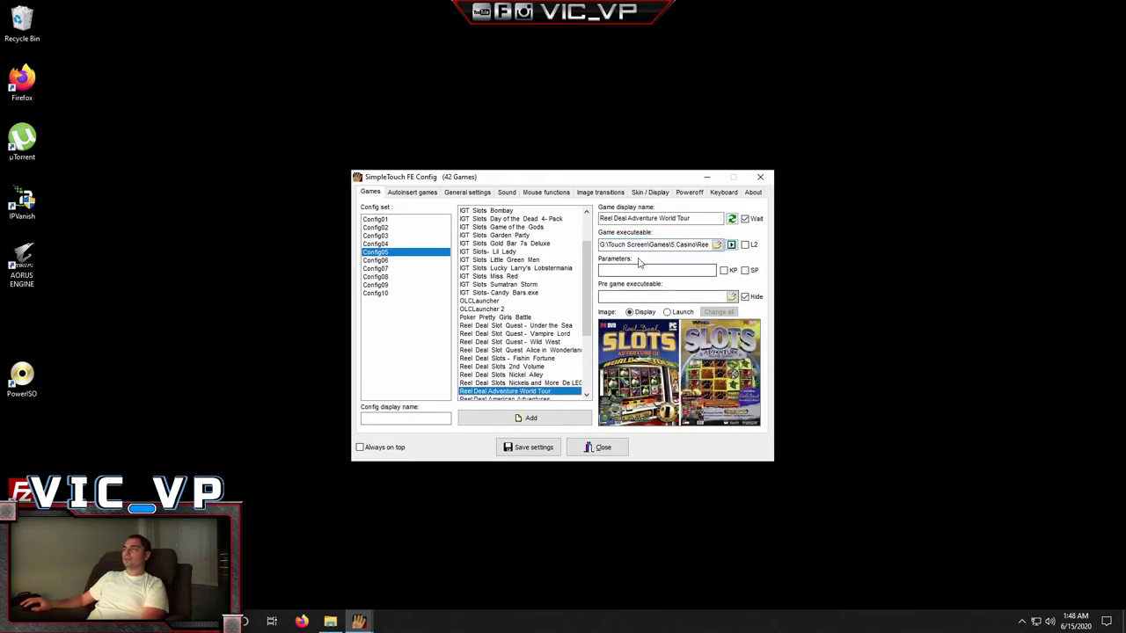
pyautogui.doubleClick(686, 244)
pyautogui.click(688, 243)
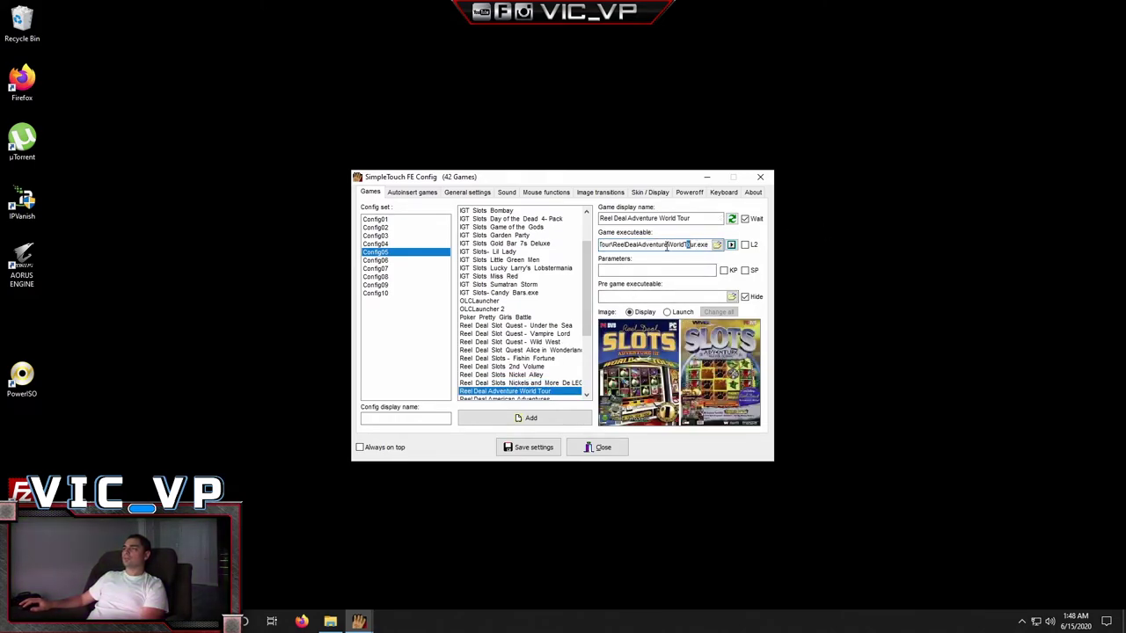
pyautogui.click(717, 246)
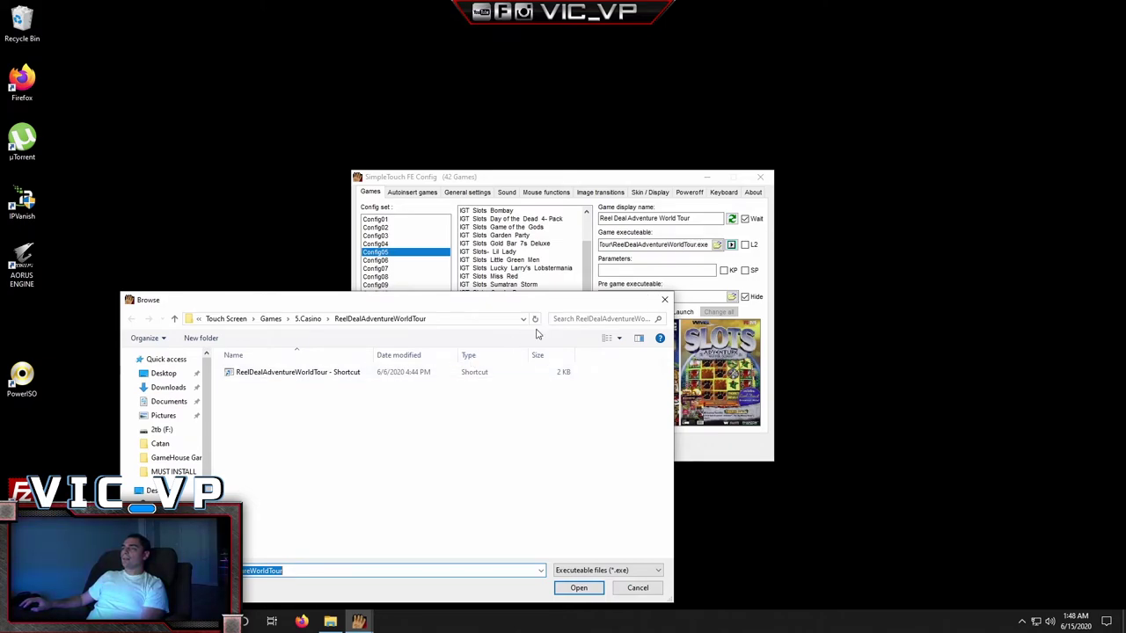
pyautogui.click(664, 300)
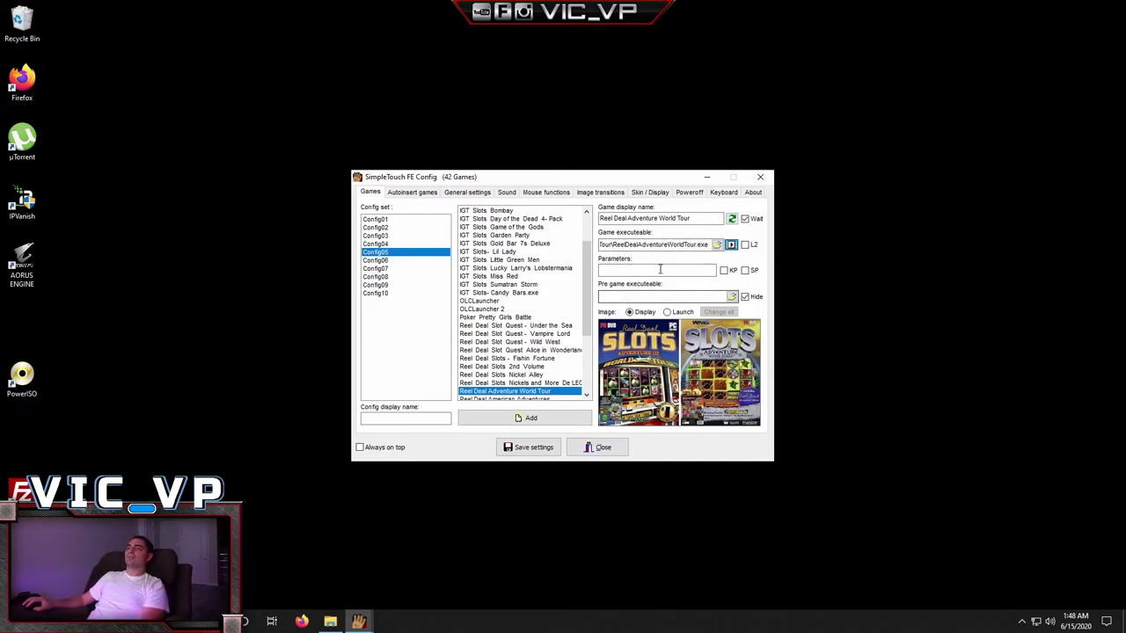
# Step: Read the target path in the properties of the ReelDealAdventureWorldTour shortcut, keeping the properties open beside the file browser
pyautogui.click(718, 246)
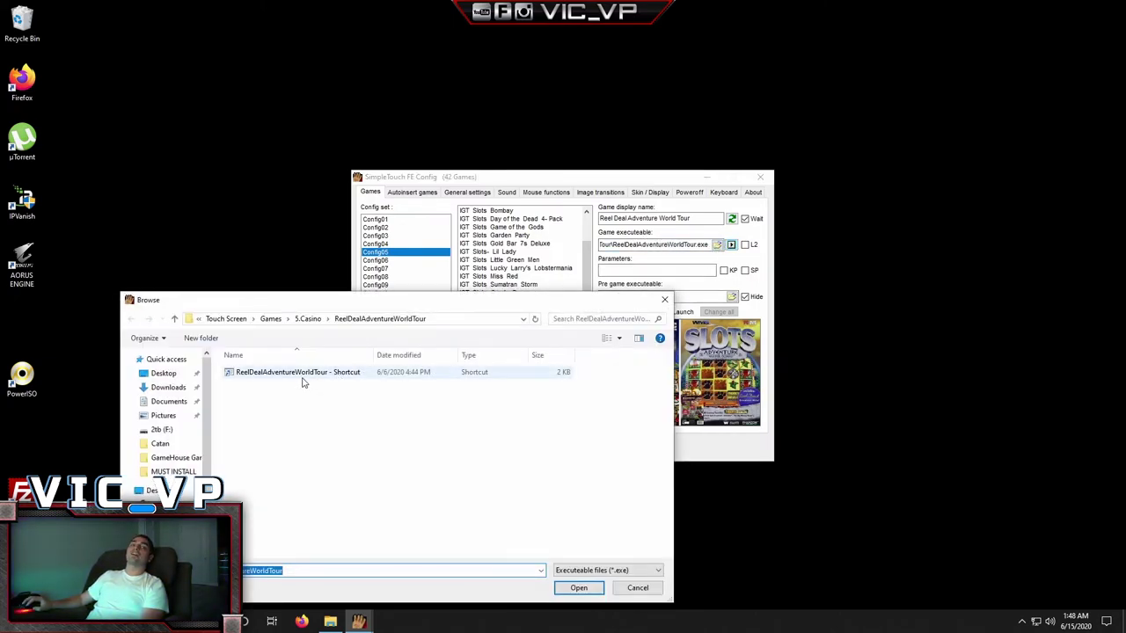
pyautogui.click(286, 379)
pyautogui.rightClick(290, 374)
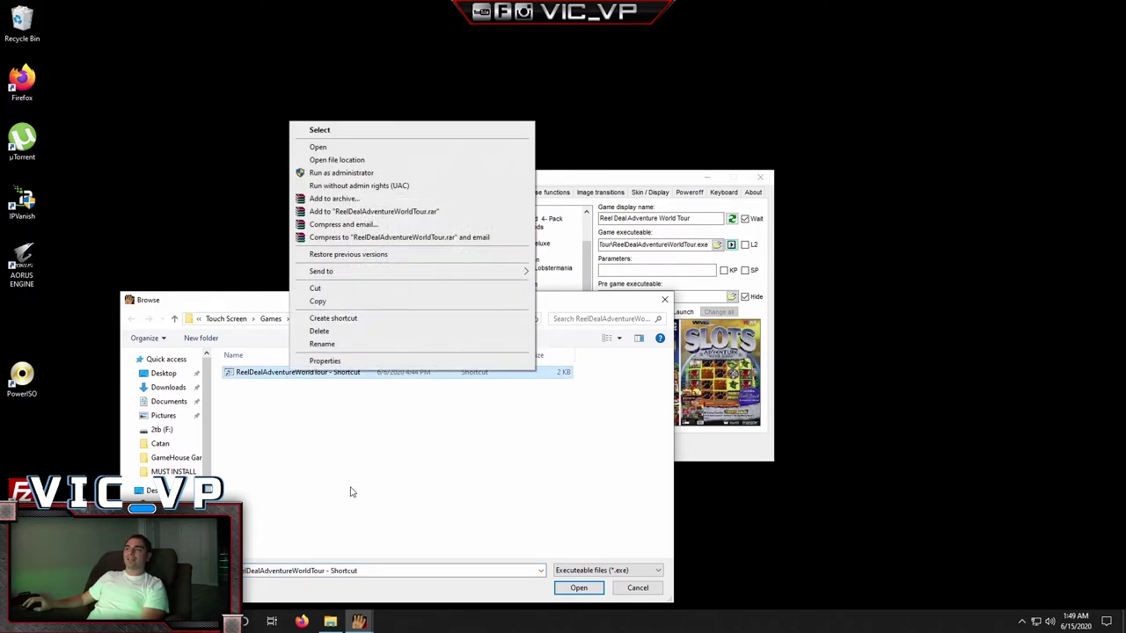
pyautogui.click(325, 361)
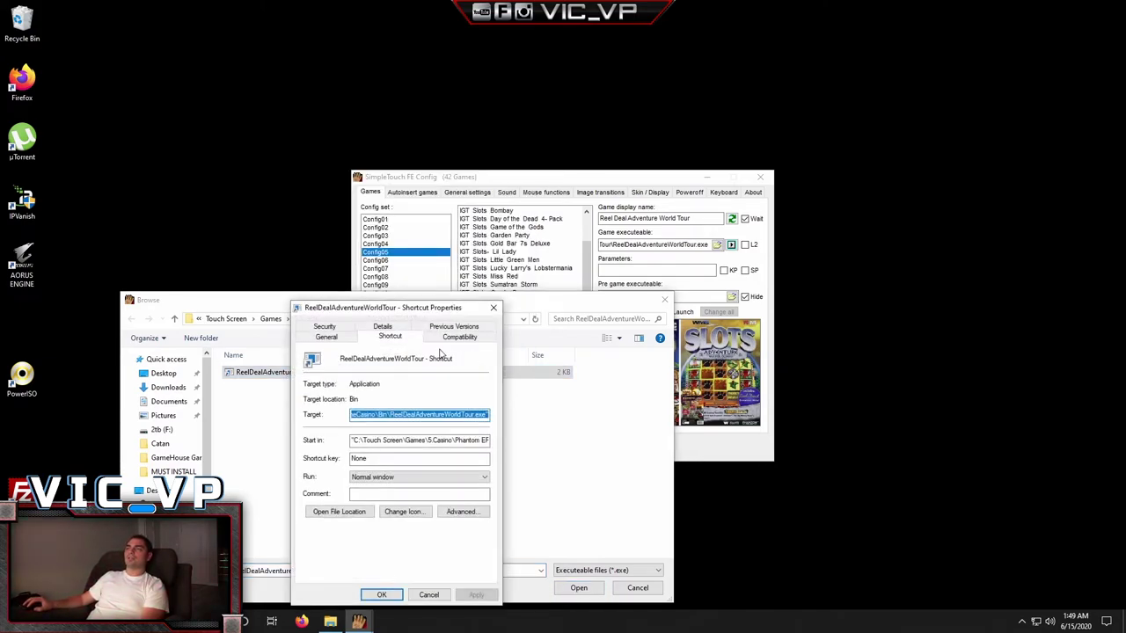
pyautogui.click(401, 415)
pyautogui.moveTo(374, 420); pyautogui.dragTo(352, 419)
pyautogui.moveTo(439, 414); pyautogui.dragTo(467, 421)
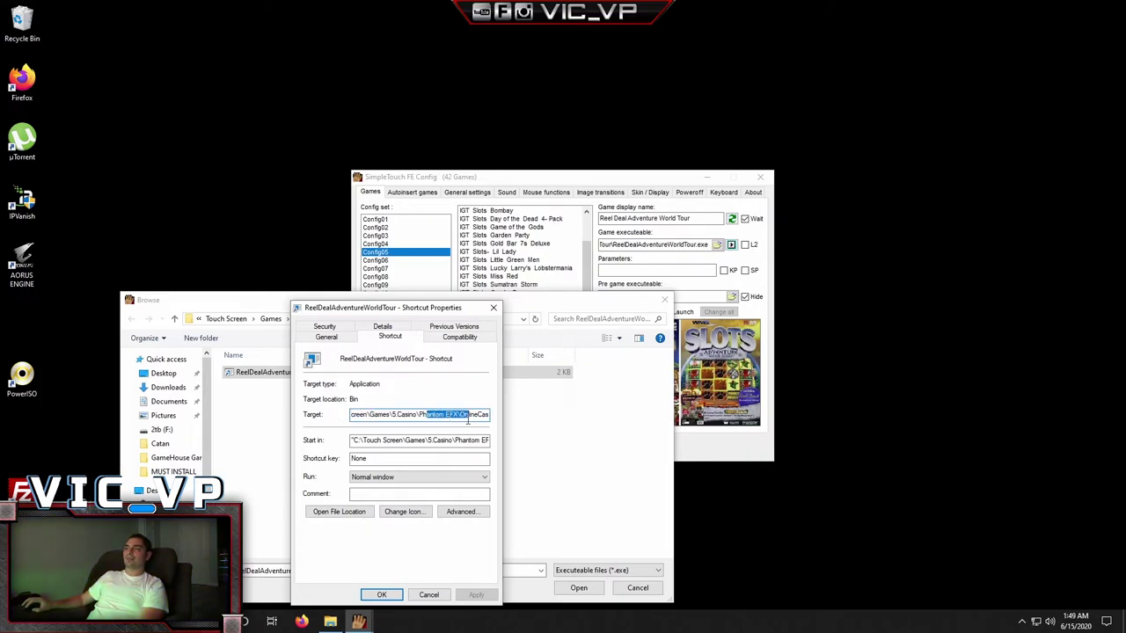
pyautogui.moveTo(407, 313); pyautogui.dragTo(146, 66)
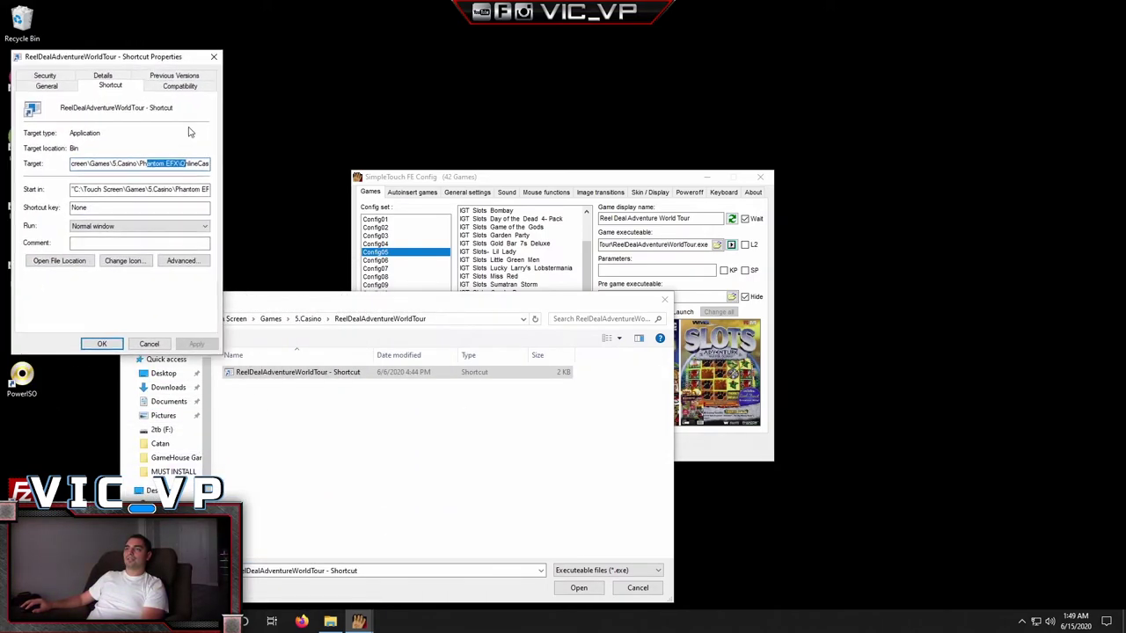
# Step: Set the game executable of Reel Deal Adventure World Tour to ReelDealAdventureWorldTour from 5.Casino\Phantom EFX\OnlineCasino\Bin
pyautogui.click(313, 309)
pyautogui.click(308, 319)
pyautogui.scroll(-4, 295, 493)
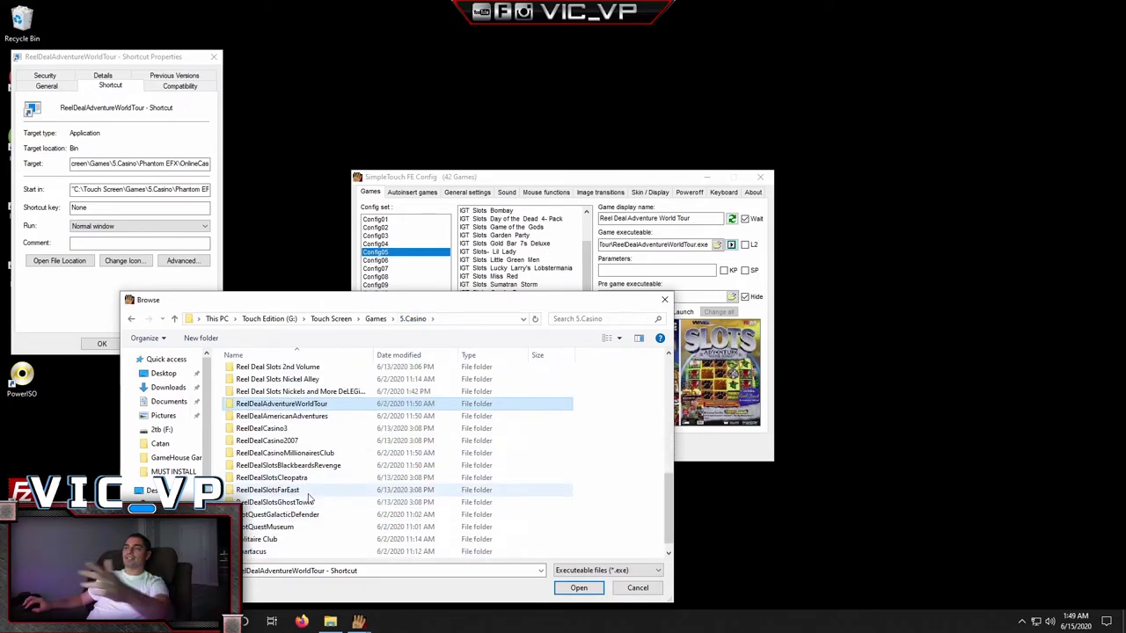
pyautogui.scroll(6, 306, 500)
pyautogui.doubleClick(271, 495)
pyautogui.moveTo(154, 164); pyautogui.dragTo(213, 164)
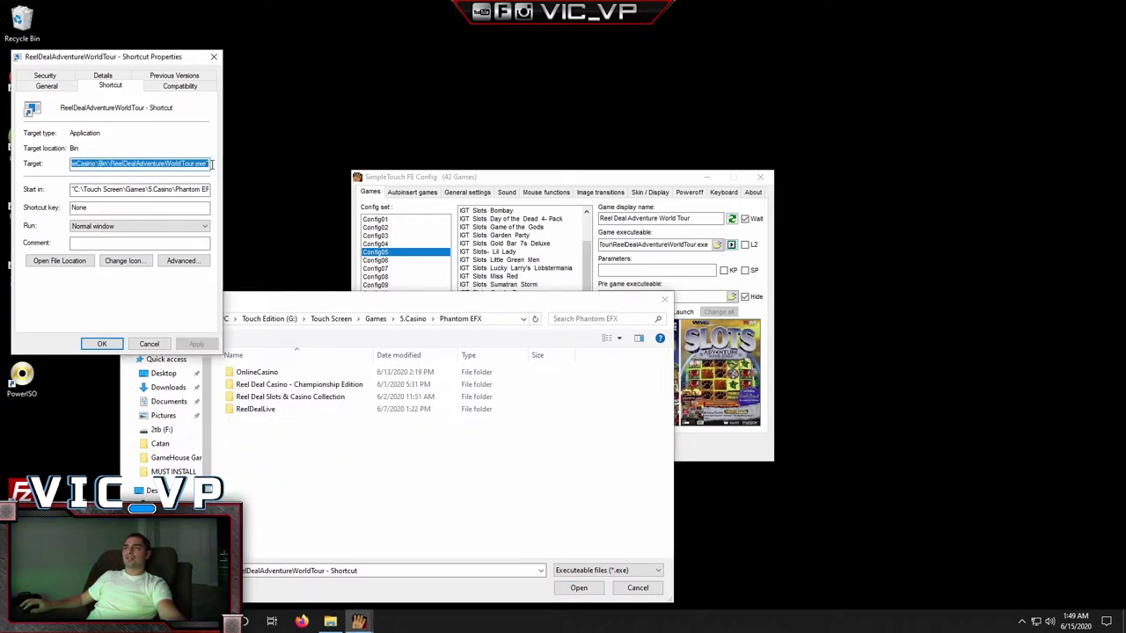
pyautogui.doubleClick(255, 372)
pyautogui.doubleClick(250, 372)
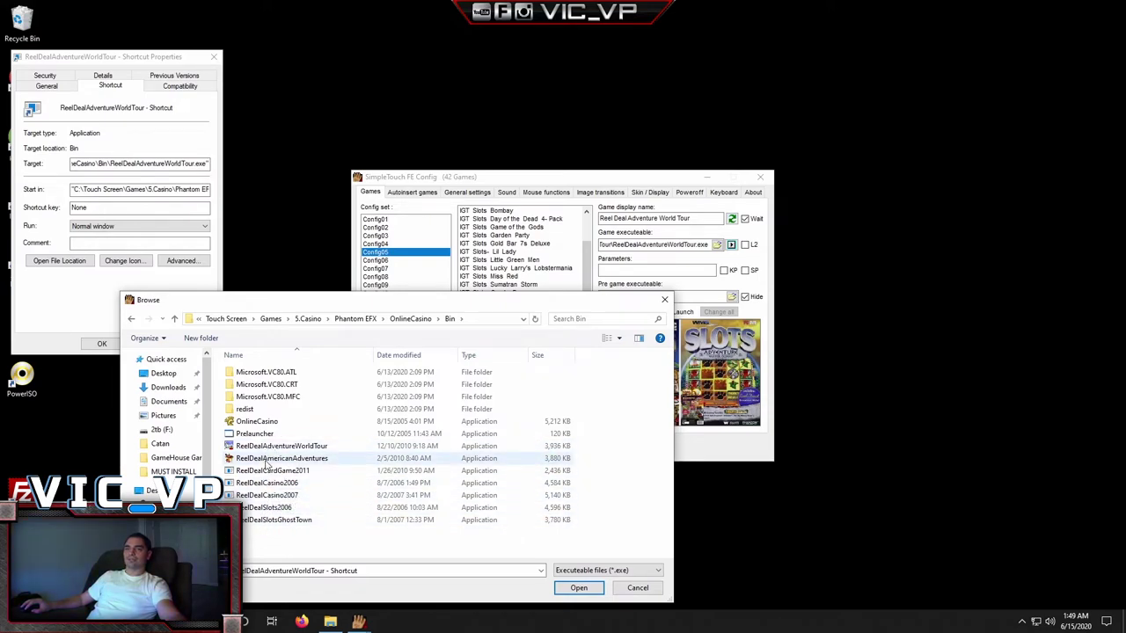
pyautogui.moveTo(297, 304); pyautogui.dragTo(397, 269)
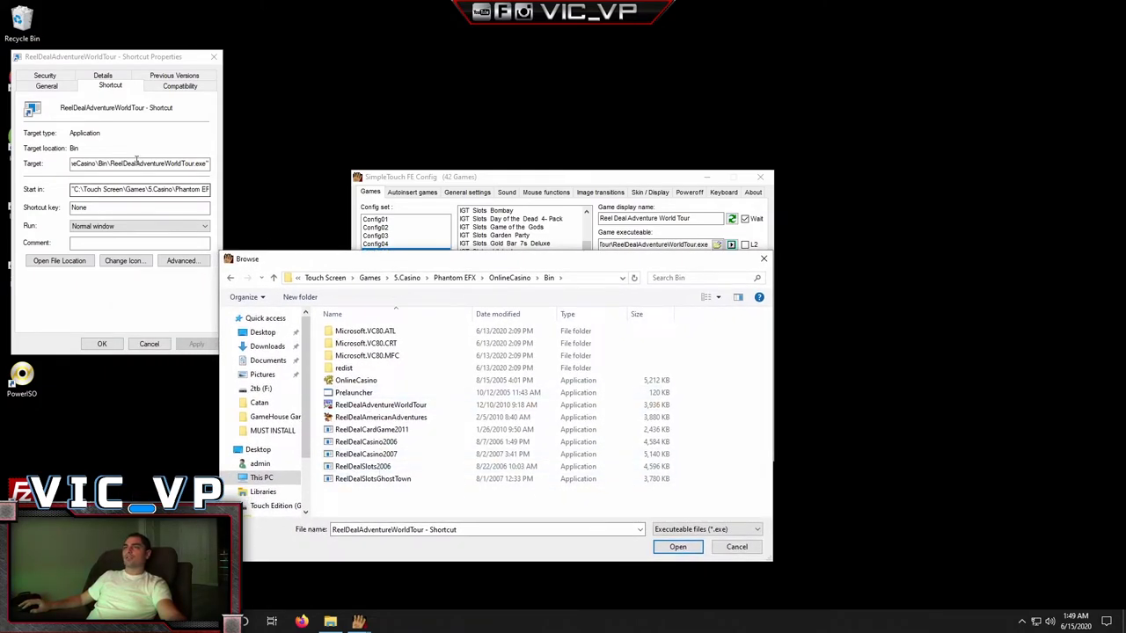
pyautogui.doubleClick(353, 407)
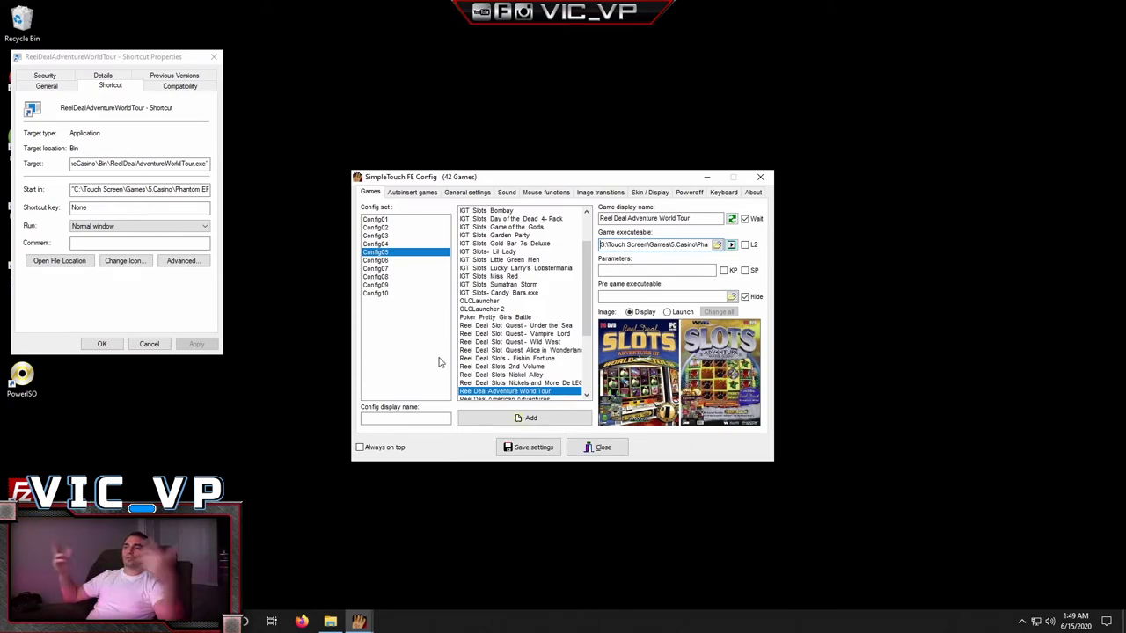
# Step: Set the game executable of Reel Deal American Adventures to ReelDealAmericanAdventures from 5.Casino\Phantom EFX\OnlineCasino\Bin, closing the leftover shortcut properties
pyautogui.scroll(-2, 524, 353)
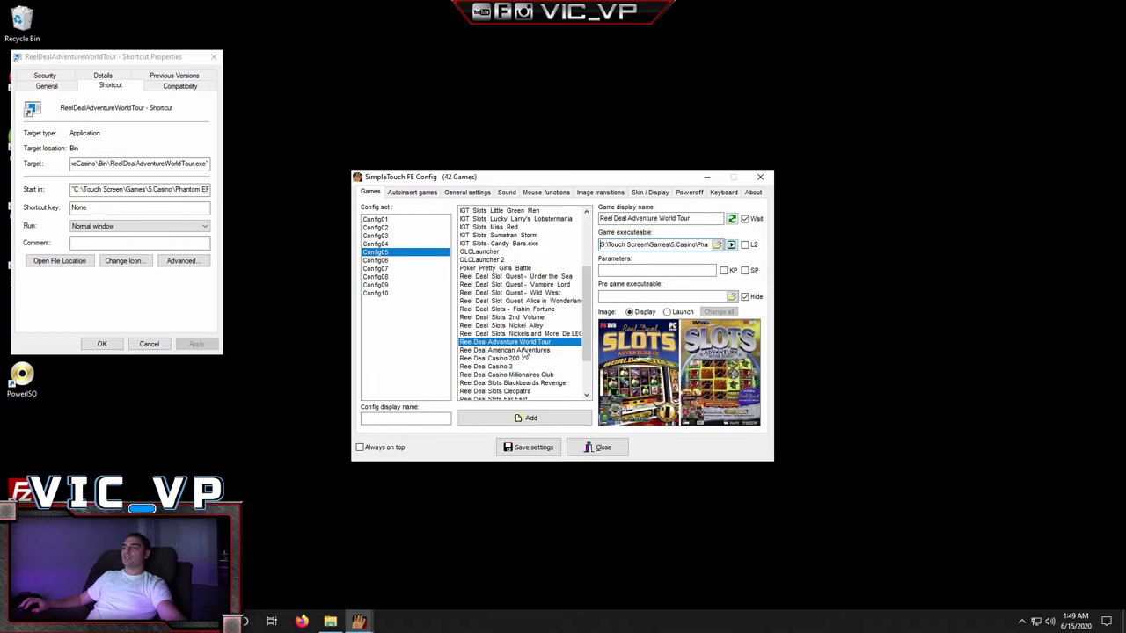
pyautogui.click(530, 351)
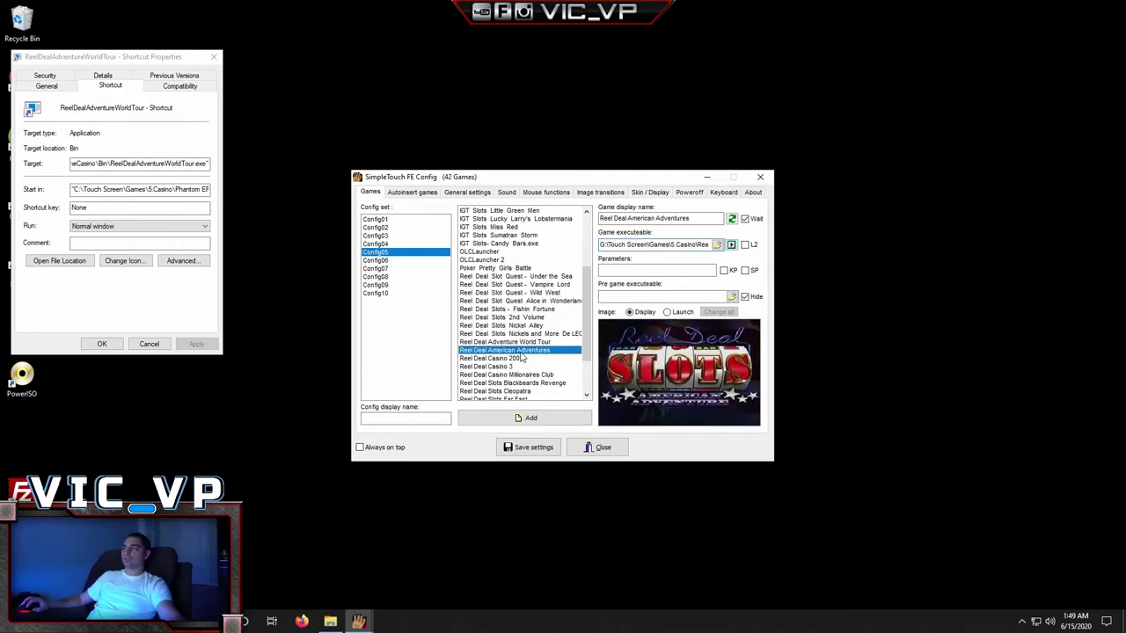
pyautogui.click(677, 245)
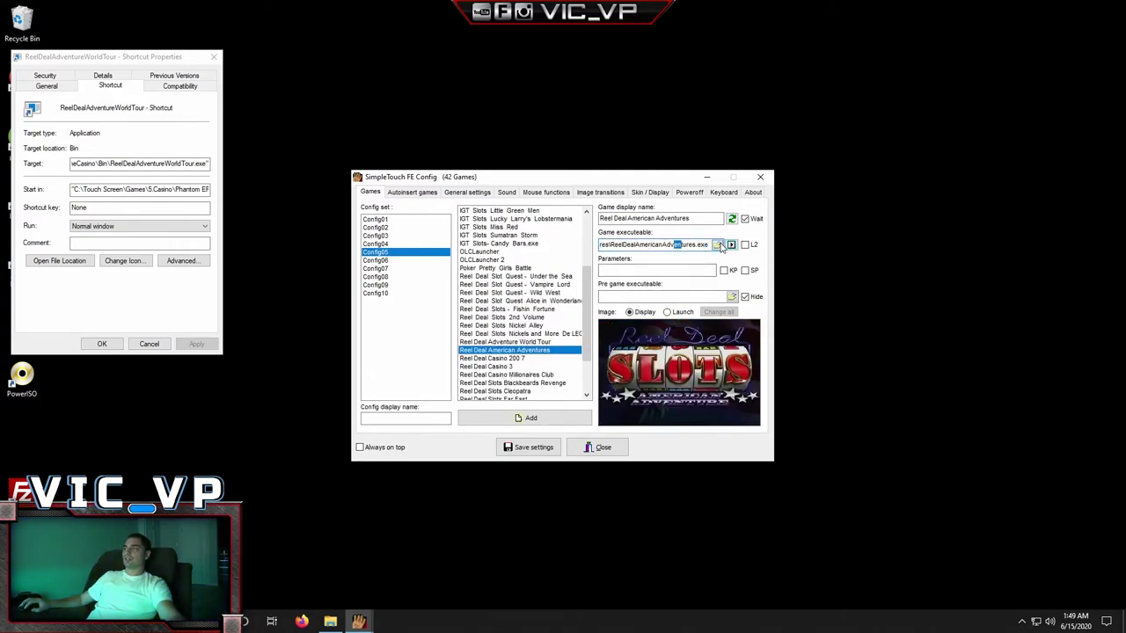
pyautogui.click(213, 56)
pyautogui.click(731, 244)
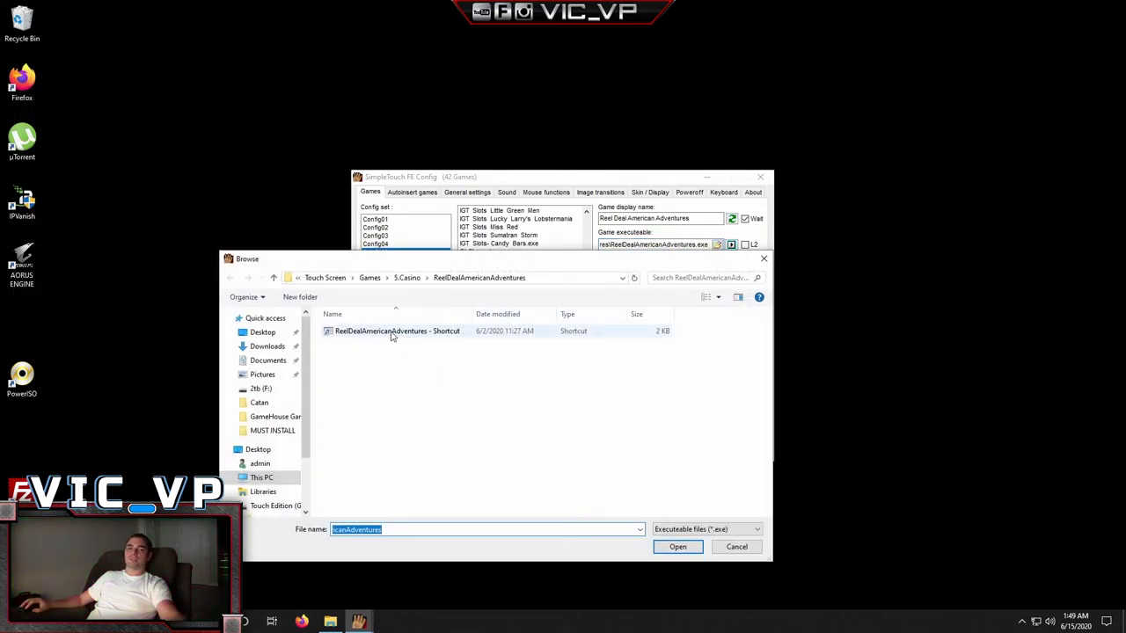
pyautogui.rightClick(395, 332)
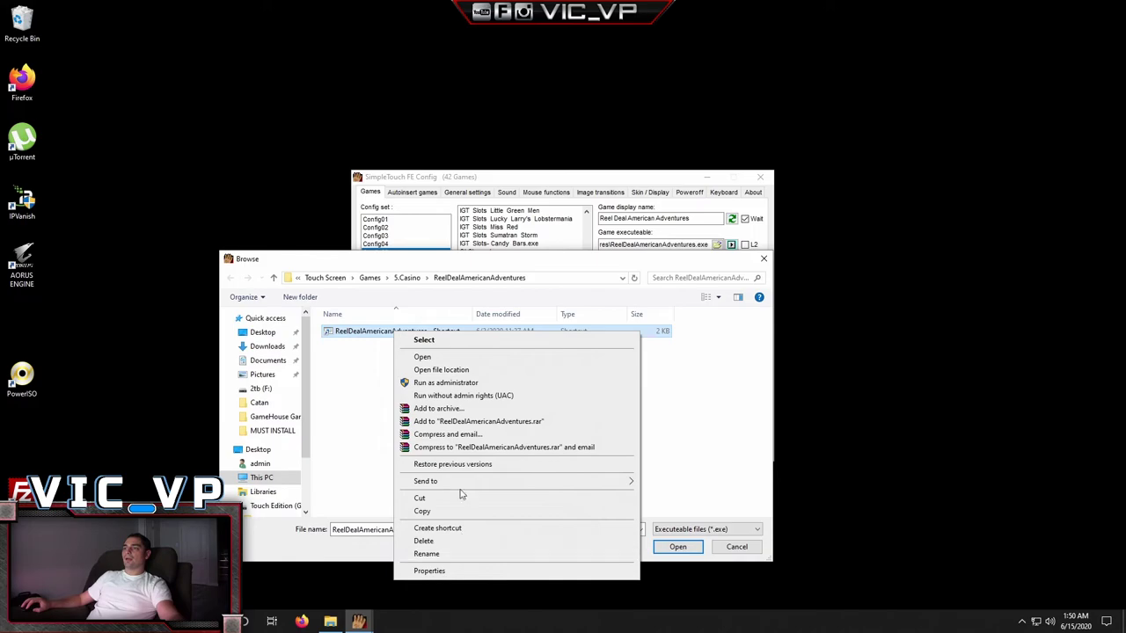
pyautogui.click(408, 279)
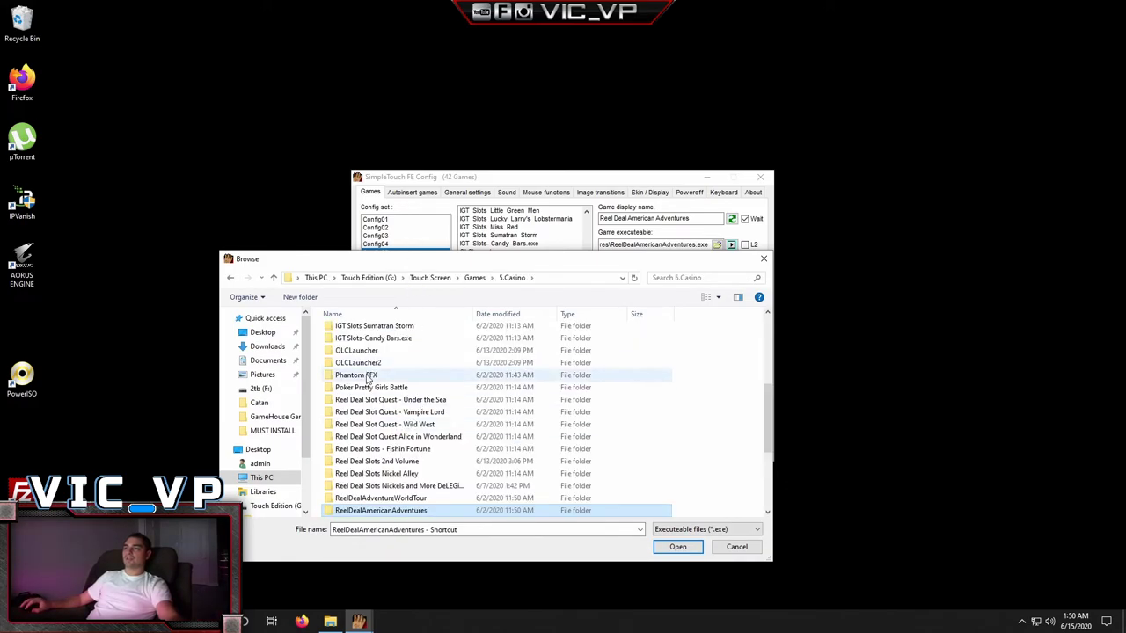
pyautogui.doubleClick(361, 375)
pyautogui.doubleClick(360, 331)
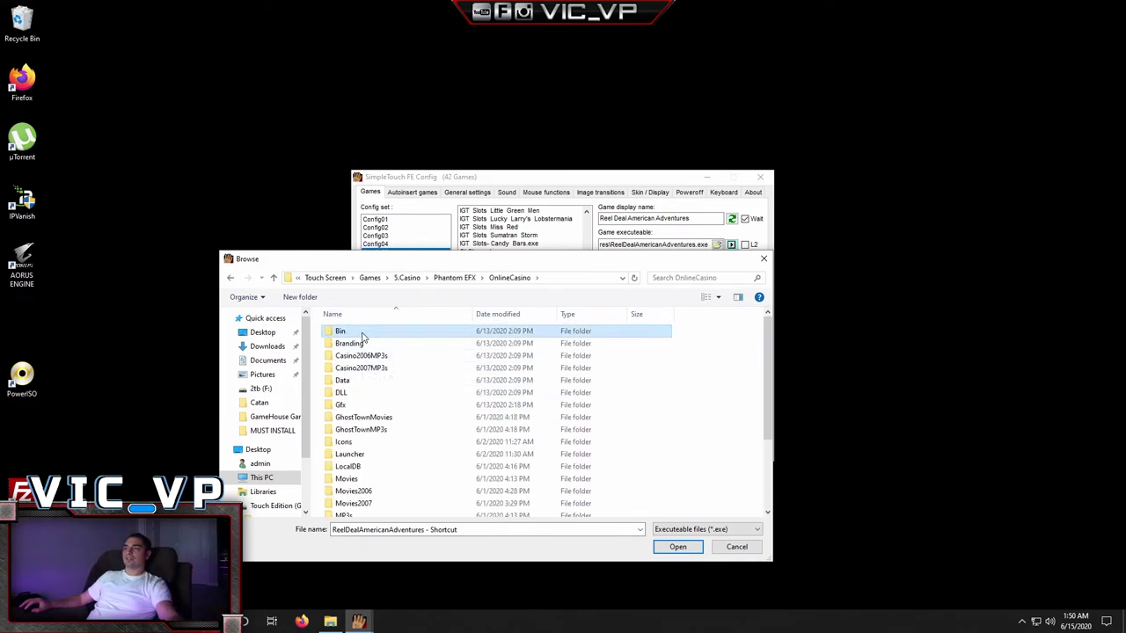
pyautogui.doubleClick(340, 331)
pyautogui.moveTo(398, 264); pyautogui.dragTo(182, 59)
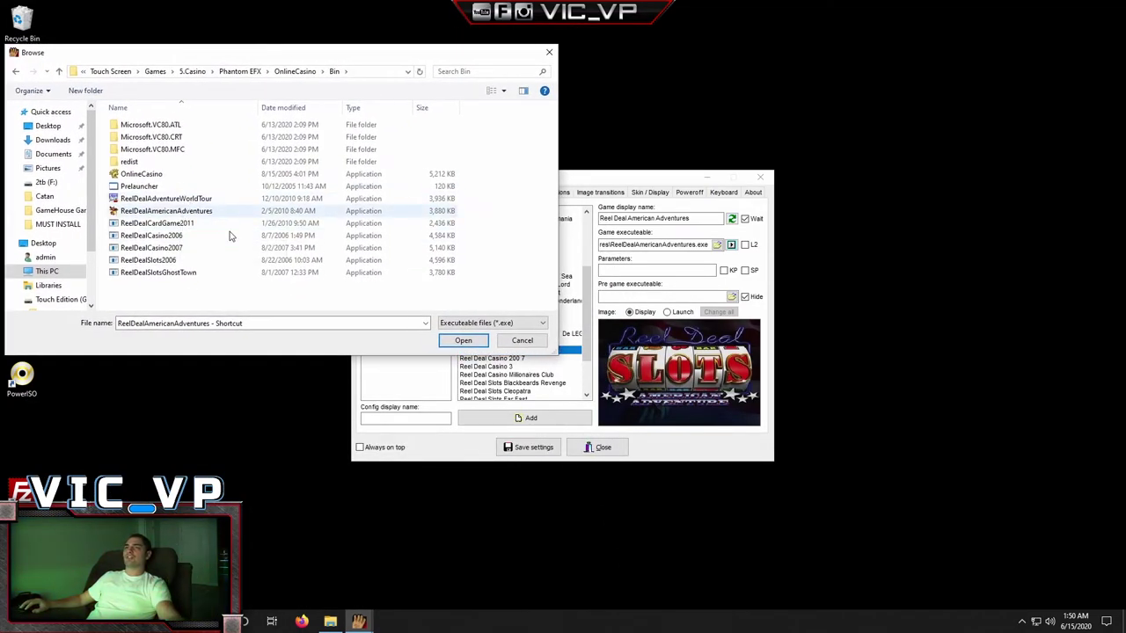
pyautogui.doubleClick(182, 216)
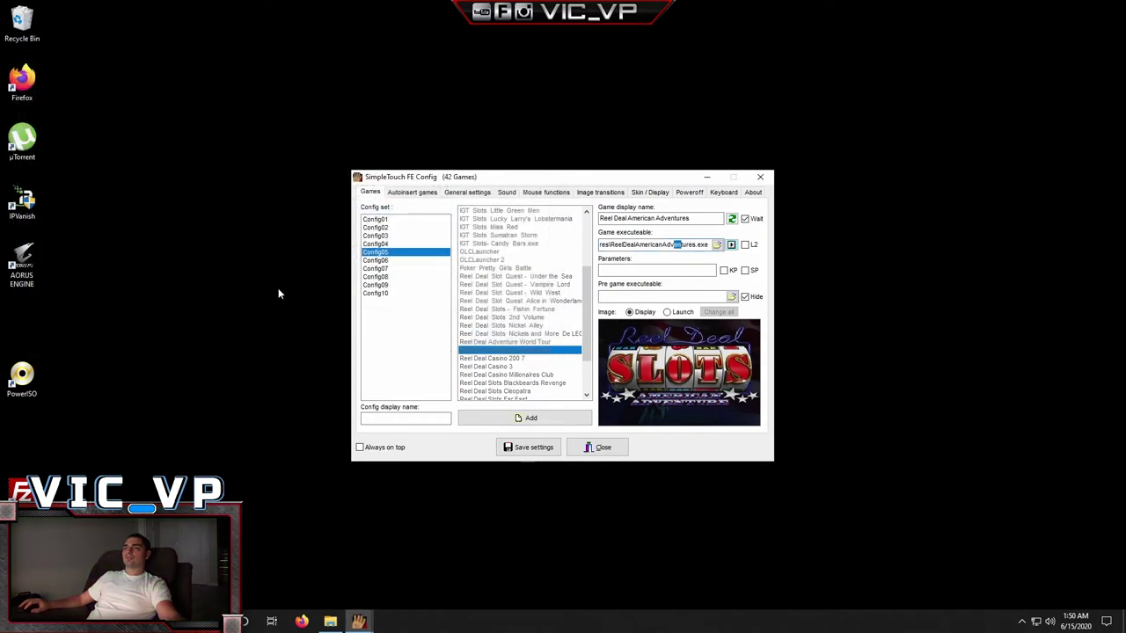
# Step: Read the target path in the properties of Reel Deal Casino 2007's shortcut, placing the file browser beside the properties
pyautogui.click(513, 358)
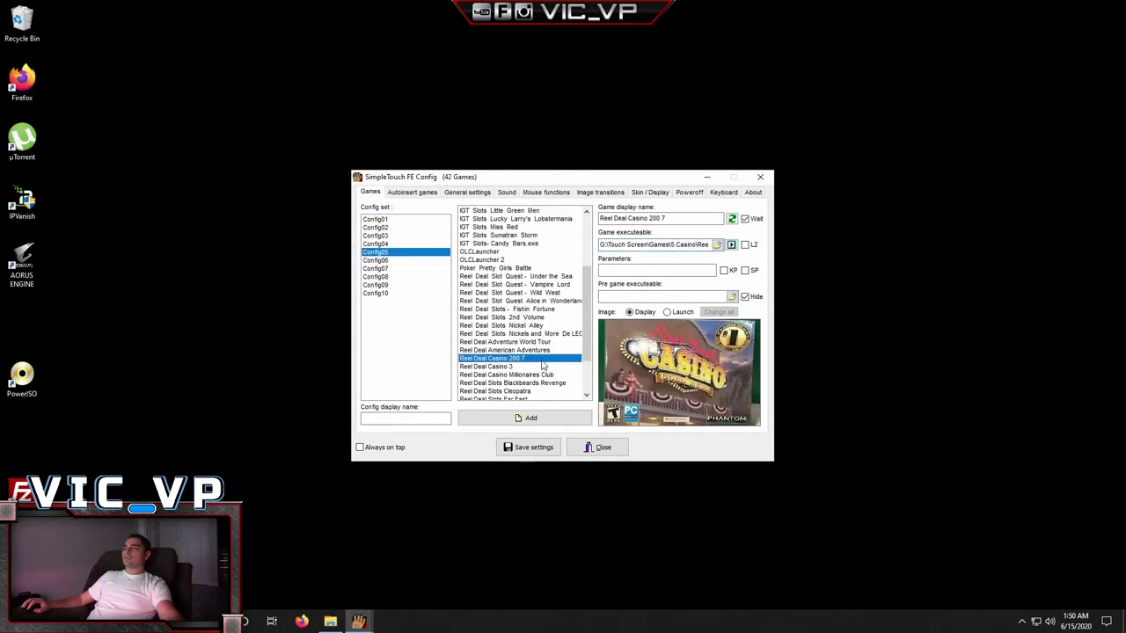
pyautogui.click(718, 246)
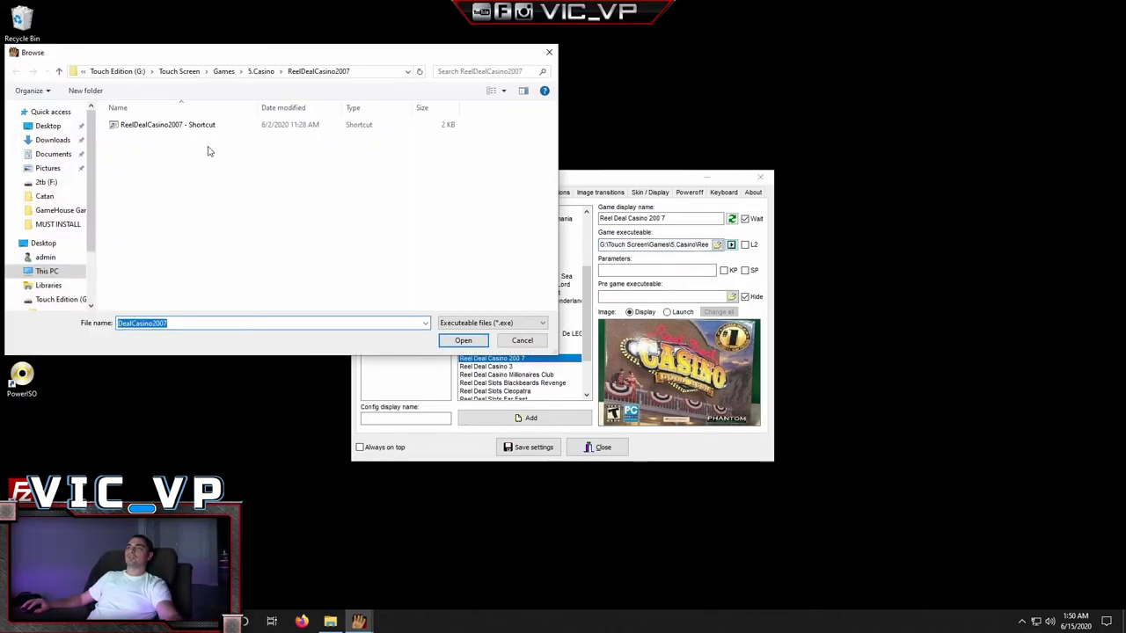
pyautogui.click(141, 128)
pyautogui.rightClick(141, 128)
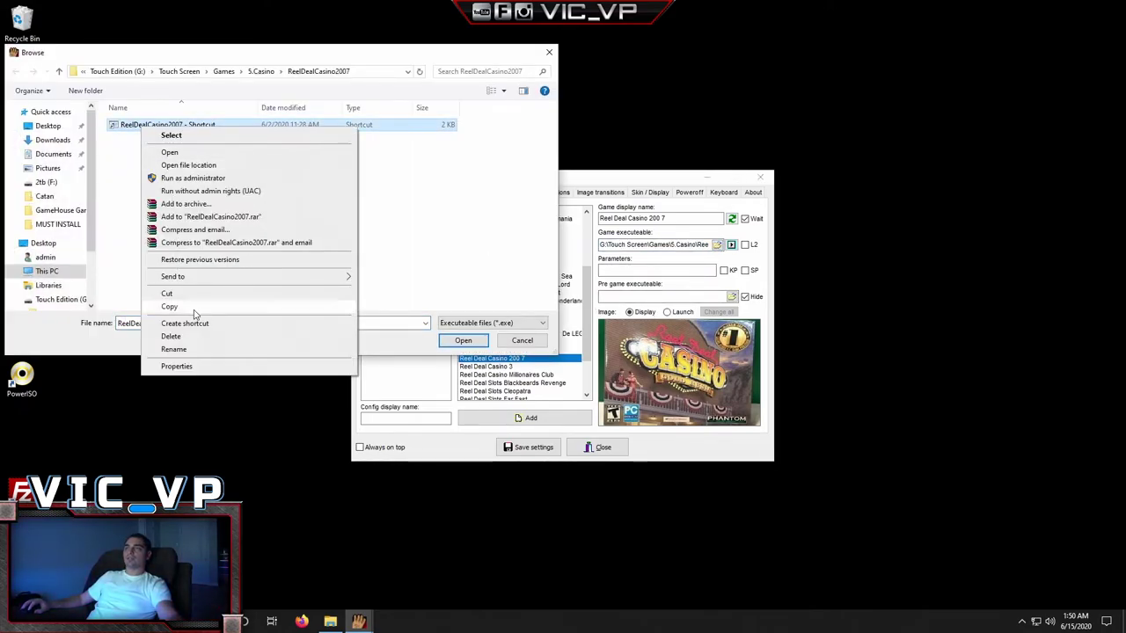
pyautogui.click(202, 366)
pyautogui.moveTo(269, 54); pyautogui.dragTo(648, 156)
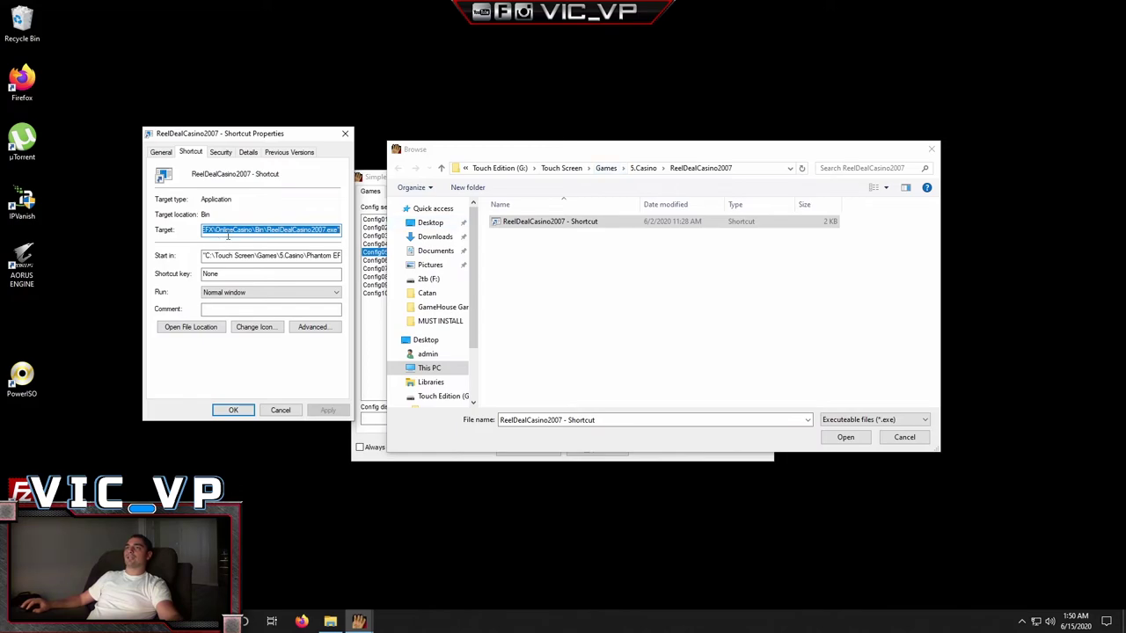
# Step: Set the game executable of Reel Deal Casino 200 7 to ReelDealCasino2007 from 5.Casino\Phantom EFX\OnlineCasino\Bin
pyautogui.click(643, 167)
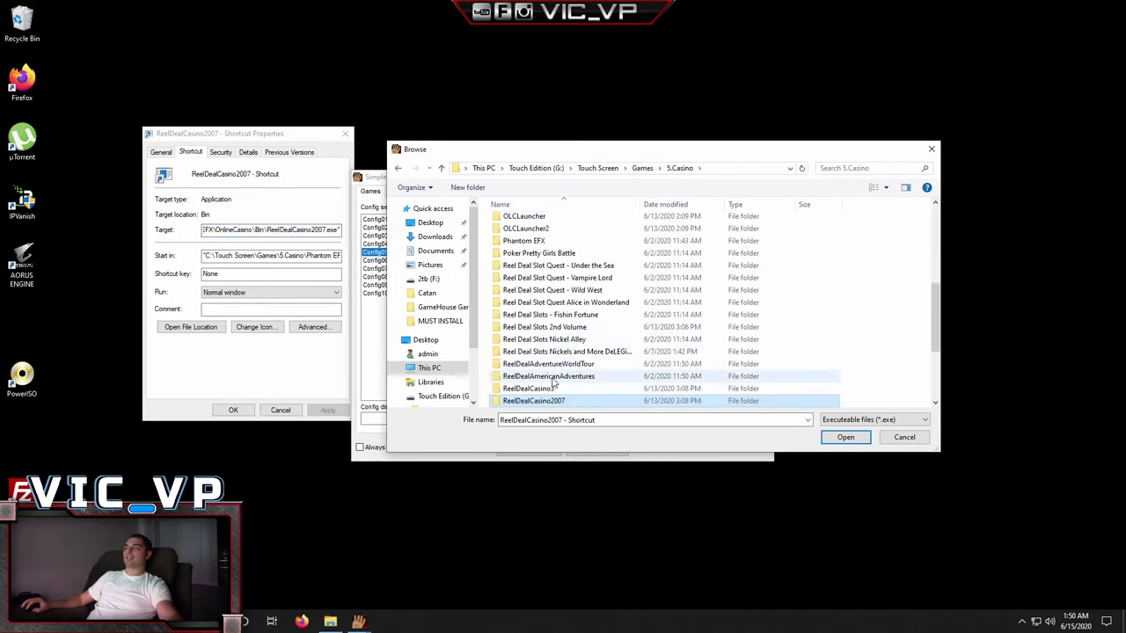
pyautogui.doubleClick(531, 240)
pyautogui.click(538, 222)
pyautogui.doubleClick(538, 222)
pyautogui.doubleClick(528, 221)
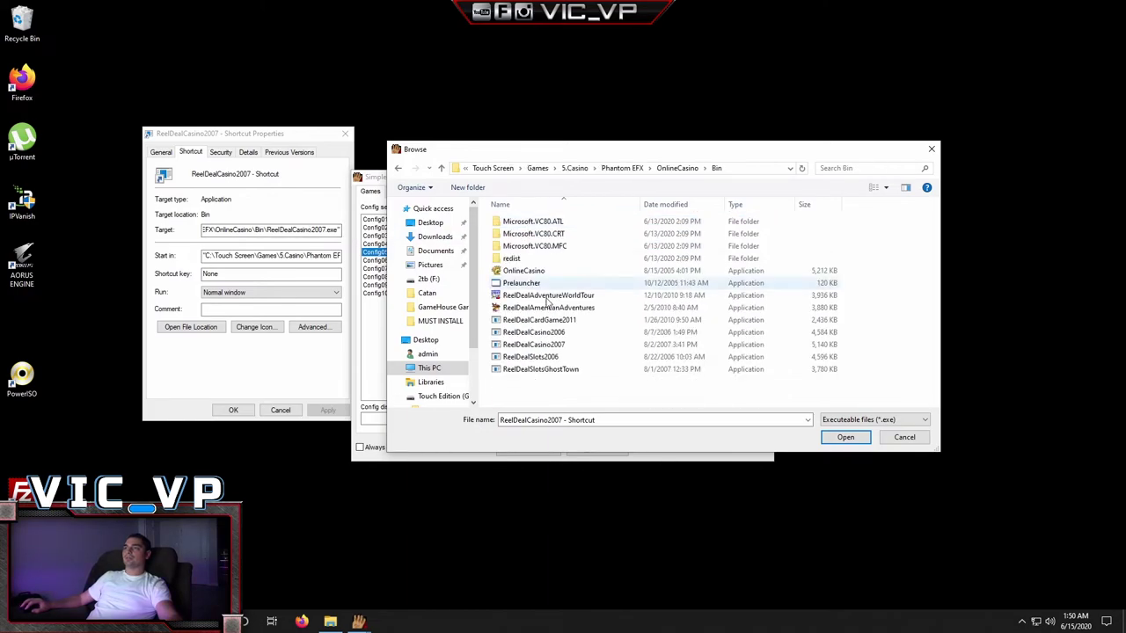
pyautogui.doubleClick(534, 343)
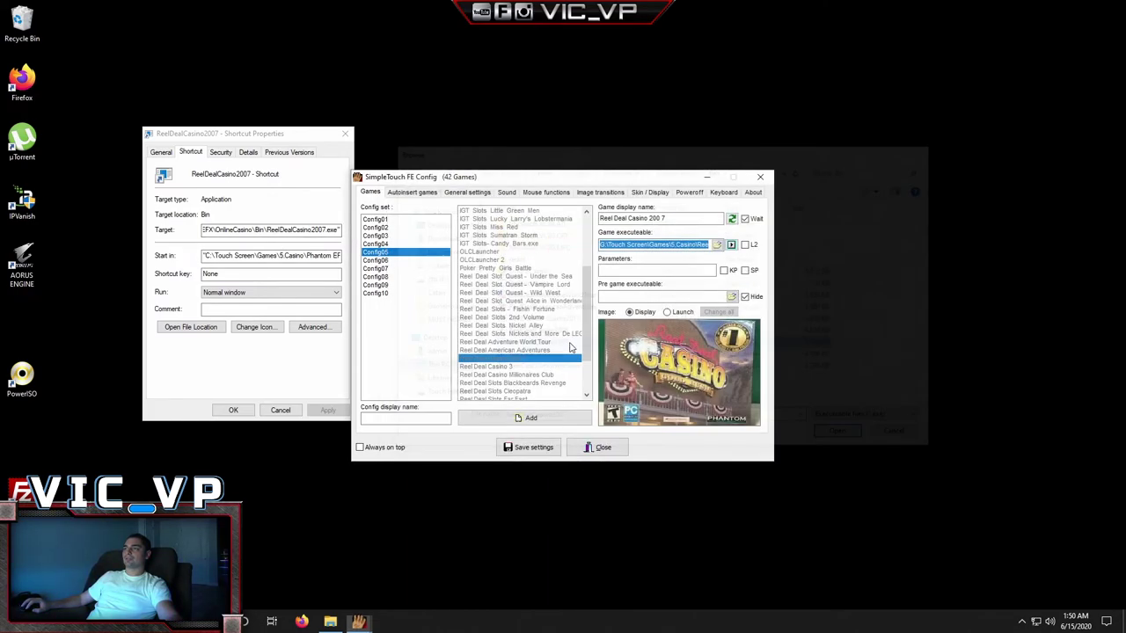
# Step: Review the Reel Deal entries from Casino 3 through Slots Ghost Town, comparing Millionaires Club, Blackbeards Revenge and Cleopatra
pyautogui.click(548, 375)
pyautogui.click(528, 366)
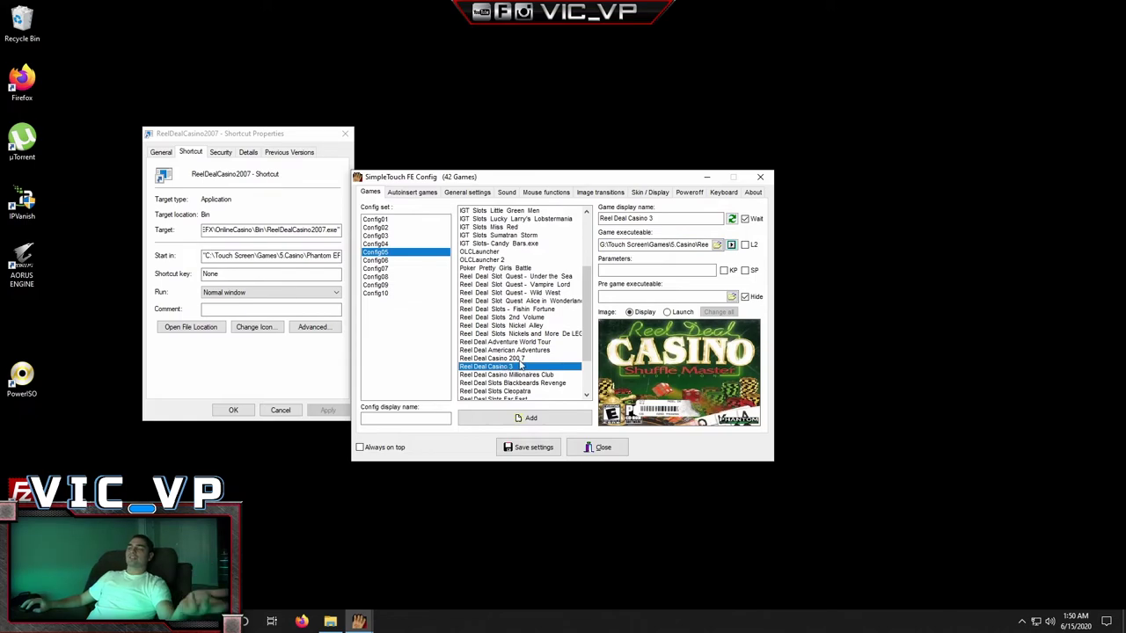
pyautogui.scroll(-3, 563, 341)
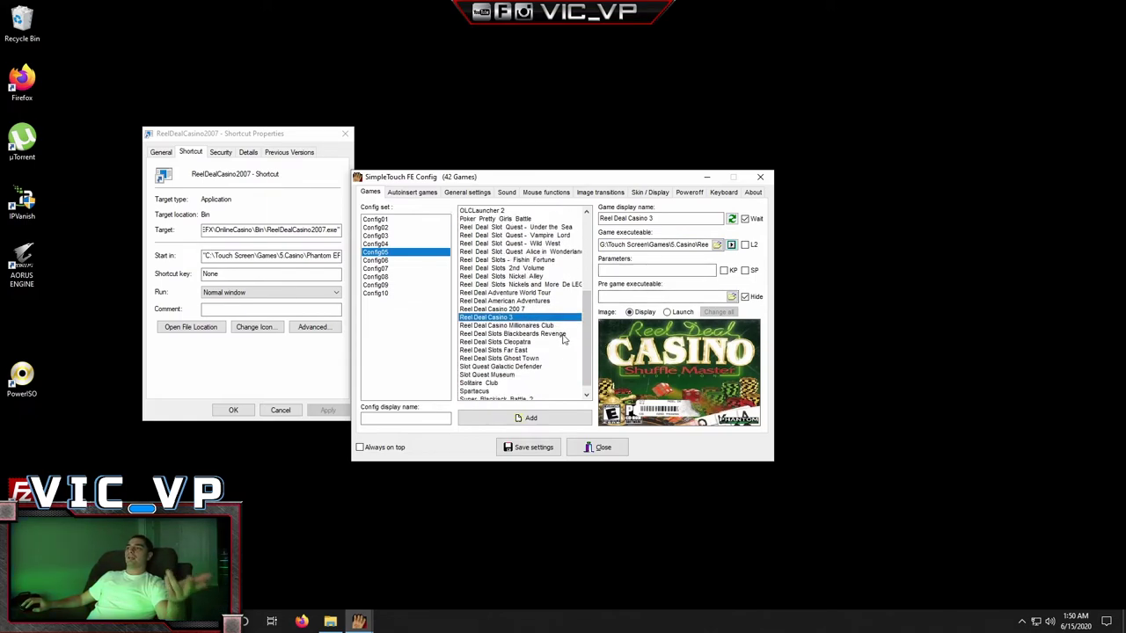
pyautogui.click(513, 318)
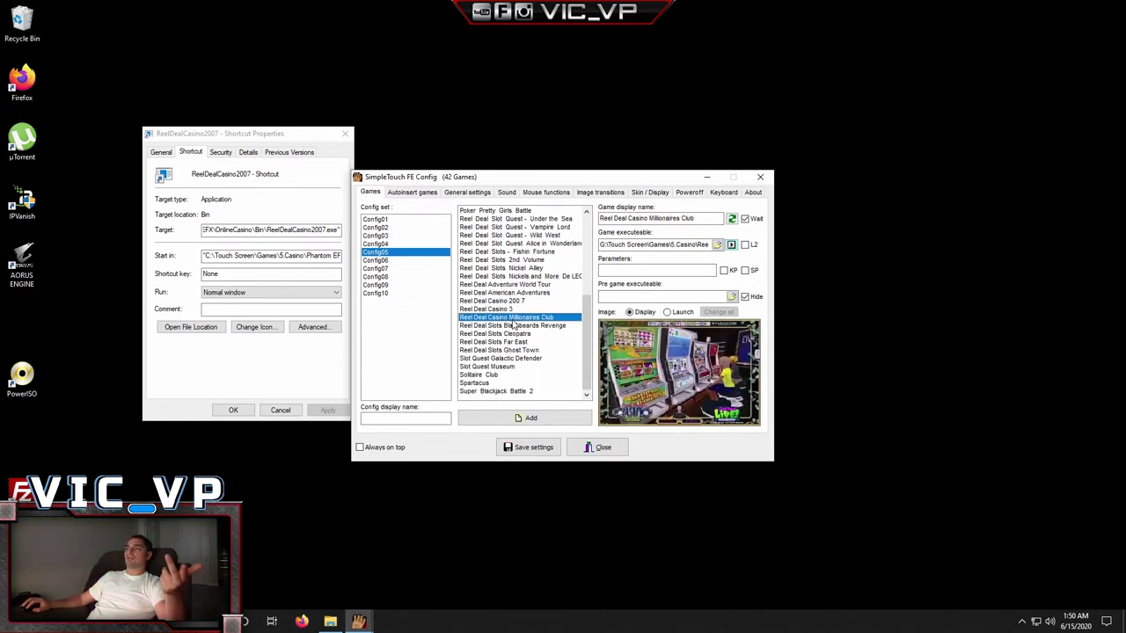
pyautogui.click(511, 350)
pyautogui.click(514, 327)
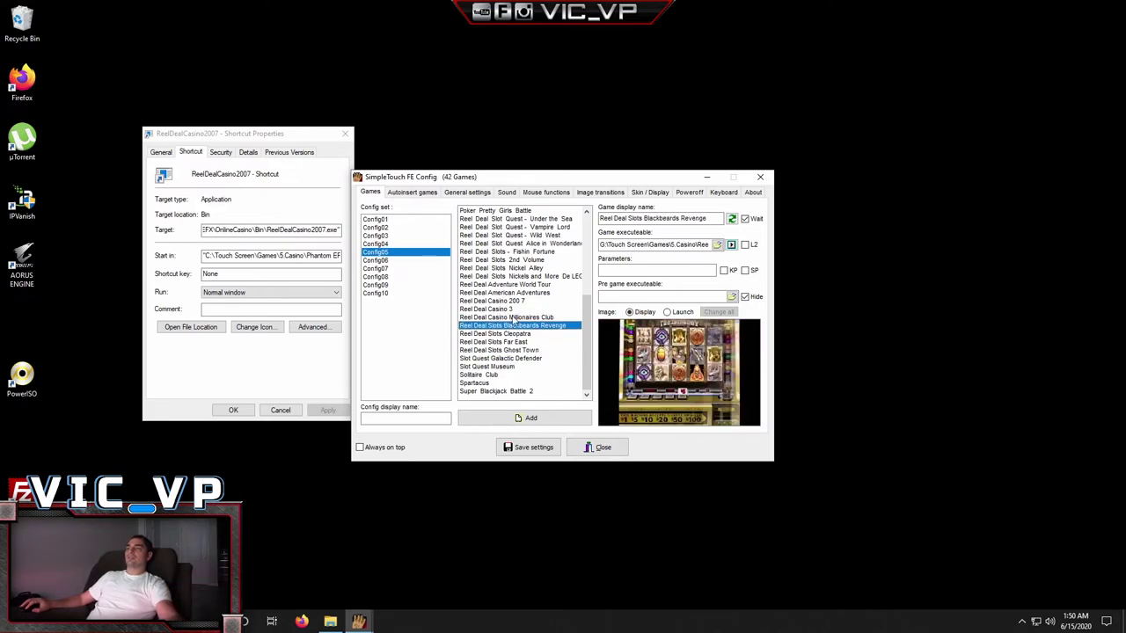
pyautogui.click(511, 318)
pyautogui.click(519, 334)
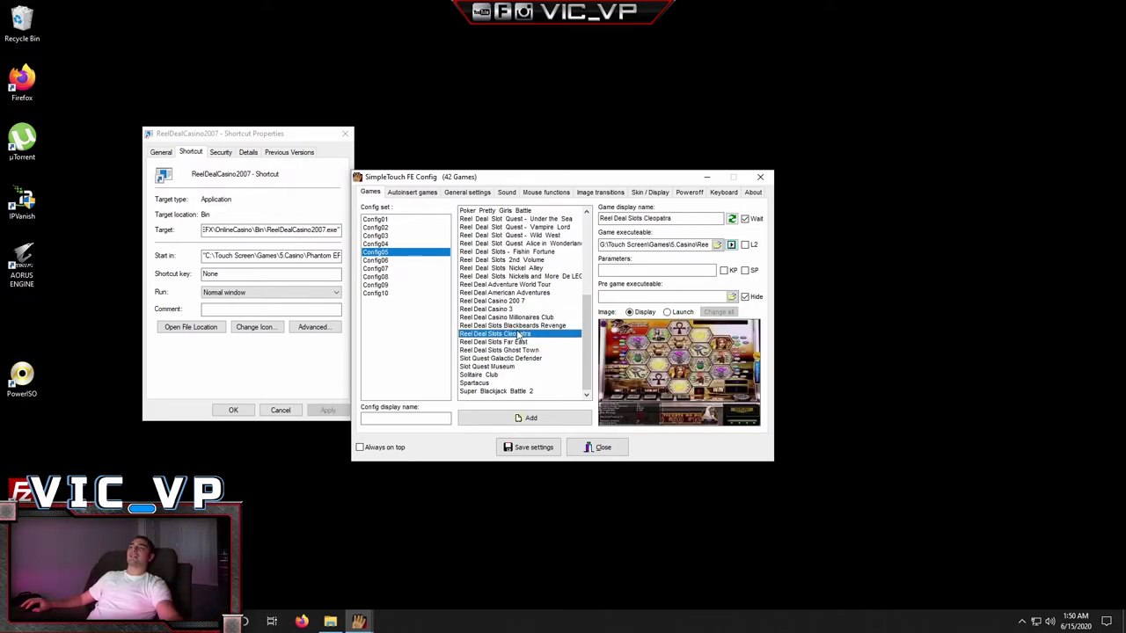
pyautogui.click(520, 328)
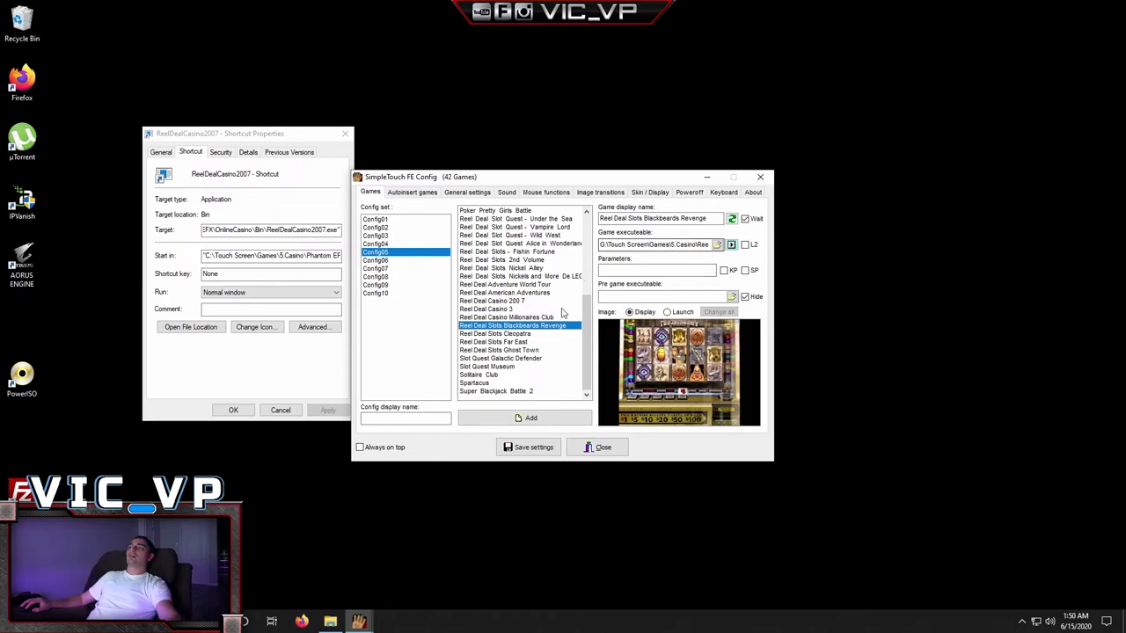
# Step: Check the executable path of Reel Deal Slots Blackbeards Revenge and the contents of its game folder
pyautogui.moveTo(677, 242); pyautogui.dragTo(811, 237)
pyautogui.click(717, 245)
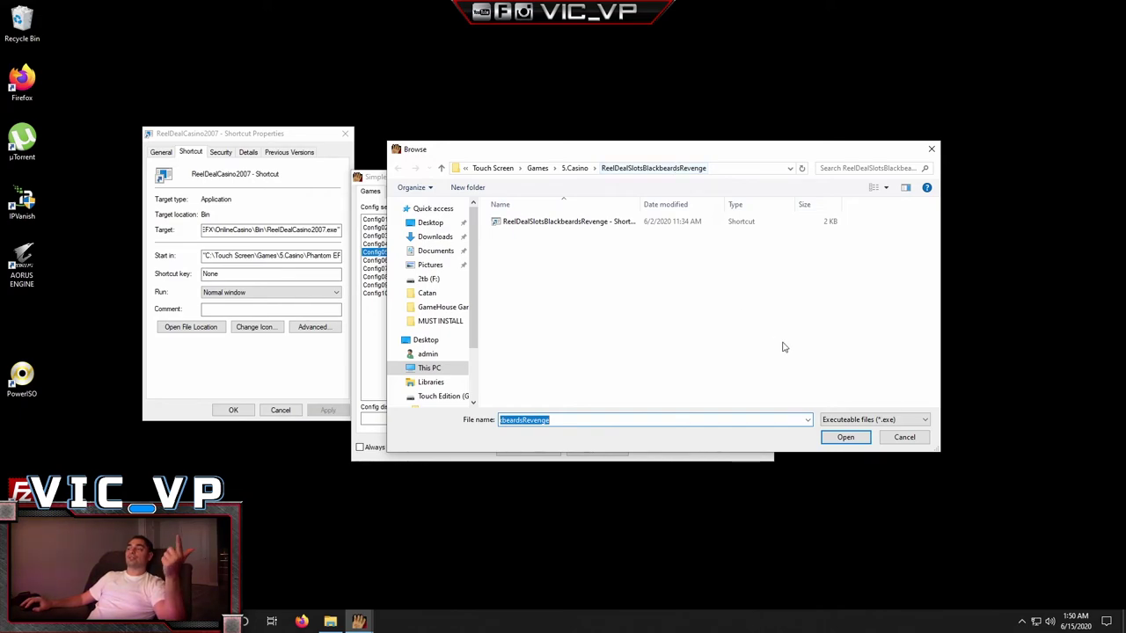
pyautogui.click(902, 436)
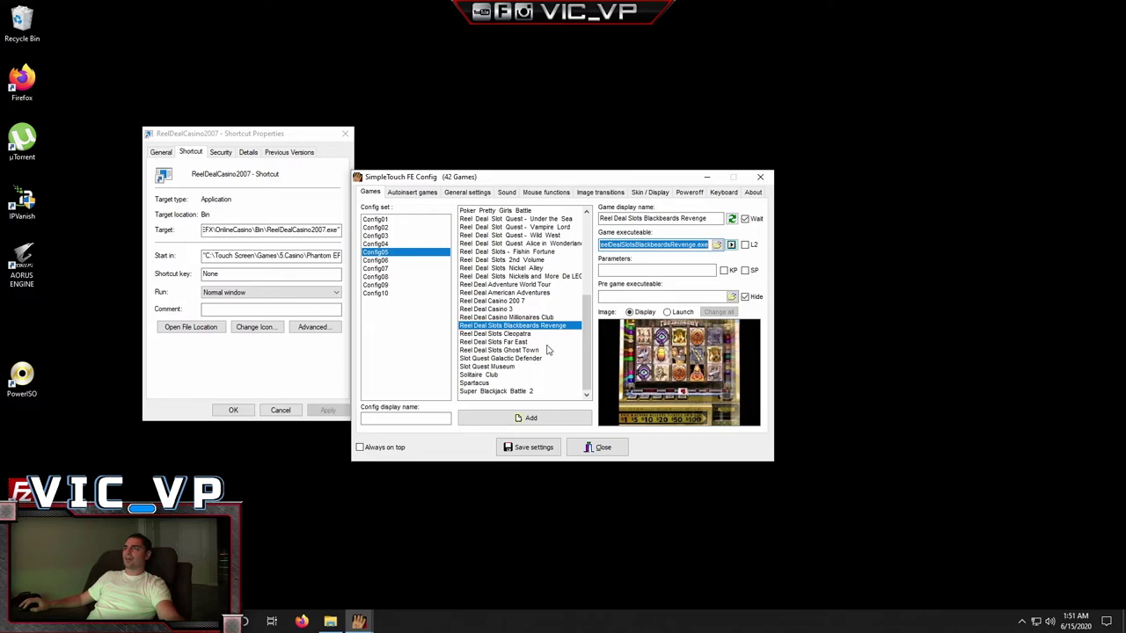
# Step: Recheck the Reel Deal Casino 200 7 entry and close the leftover shortcut properties
pyautogui.click(510, 309)
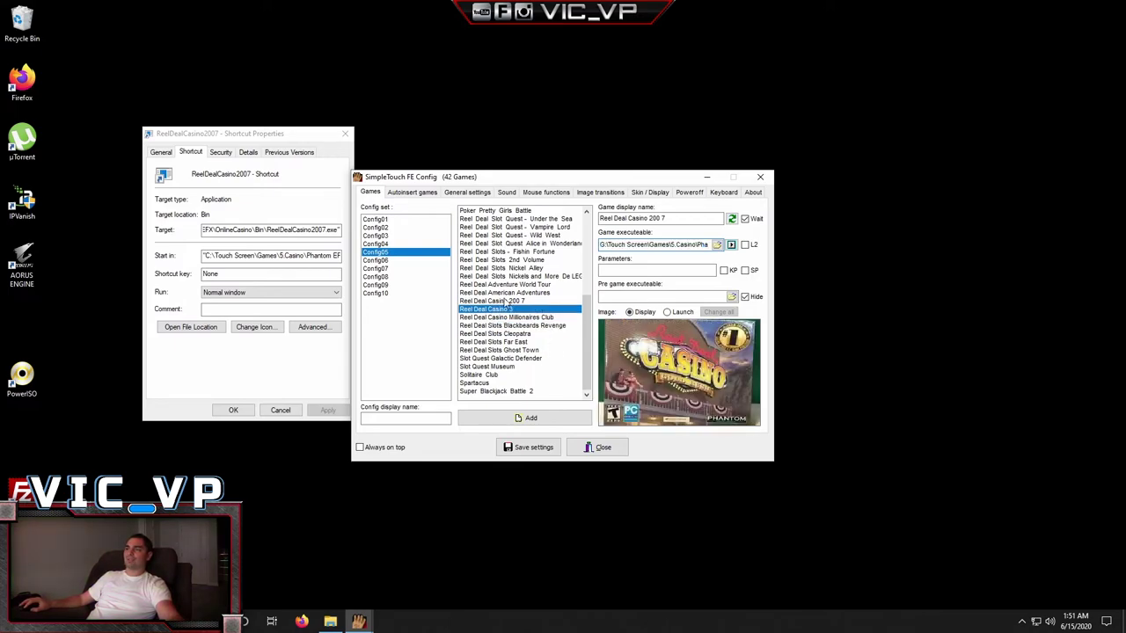
pyautogui.click(496, 302)
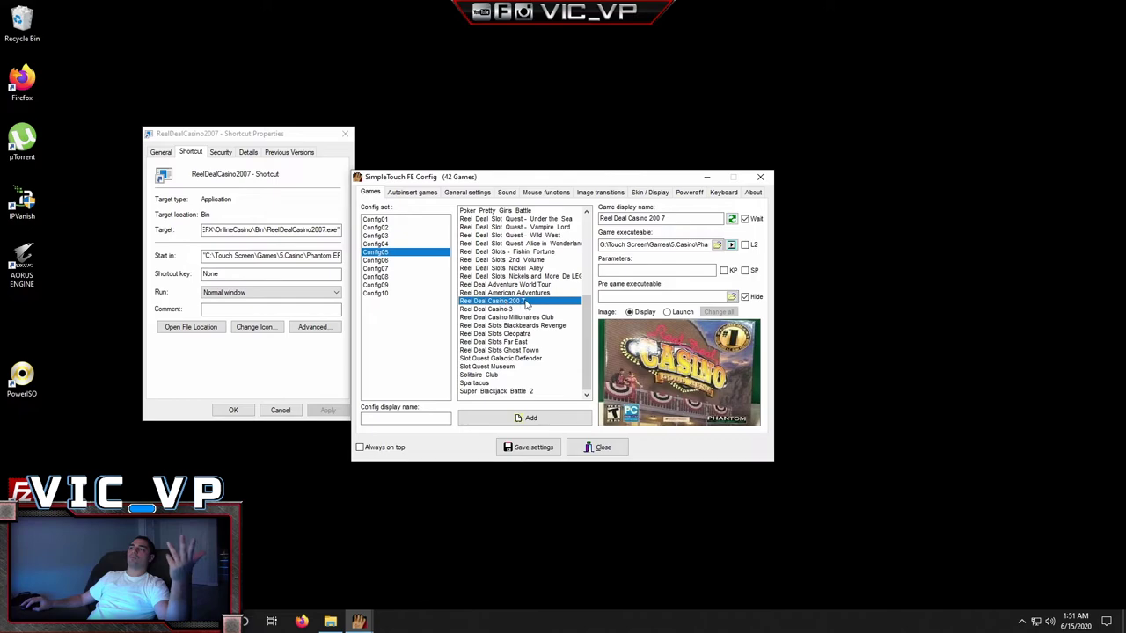
pyautogui.click(343, 136)
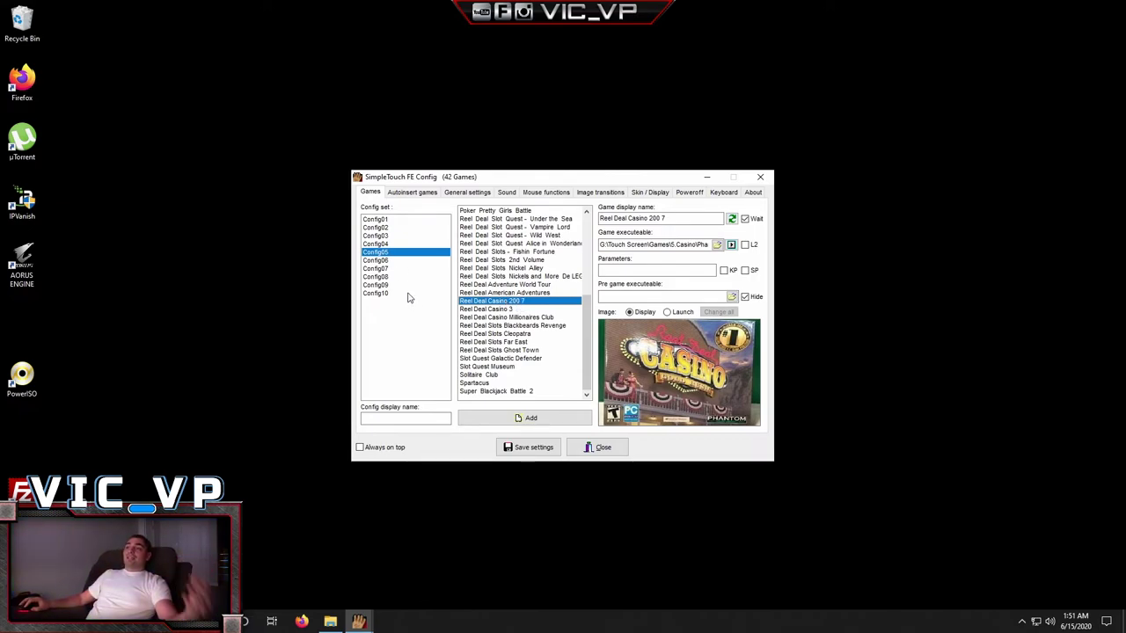
# Step: Switch to the Config04 set and inspect Book Worm Deluxe's game executable path and pre-game executable field
pyautogui.click(389, 245)
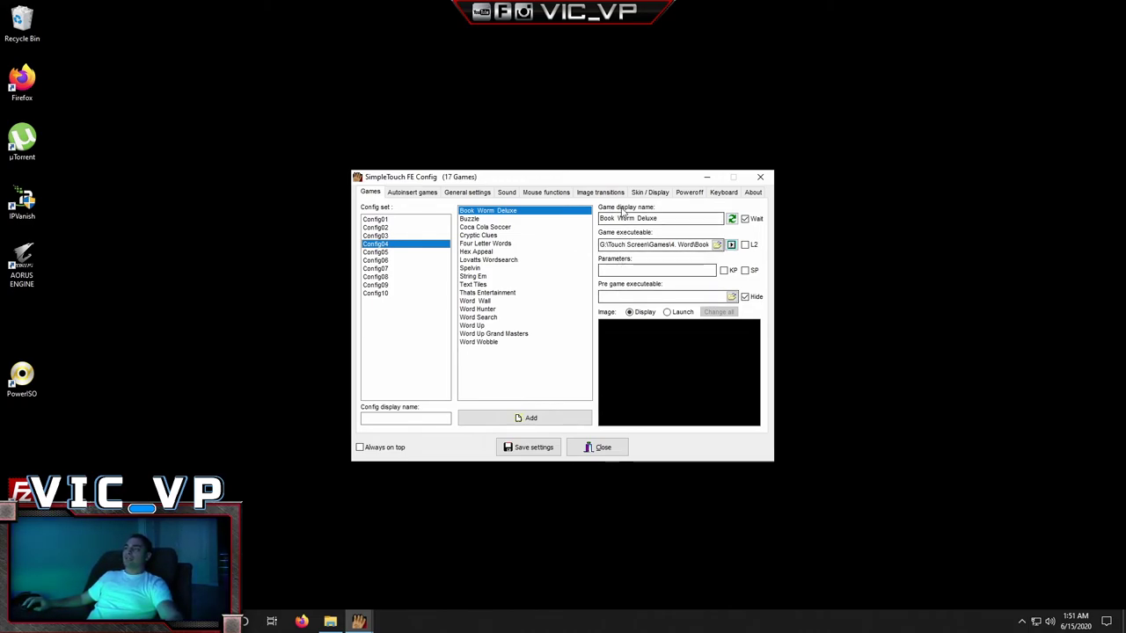
pyautogui.moveTo(602, 244); pyautogui.dragTo(774, 248)
pyautogui.click(676, 297)
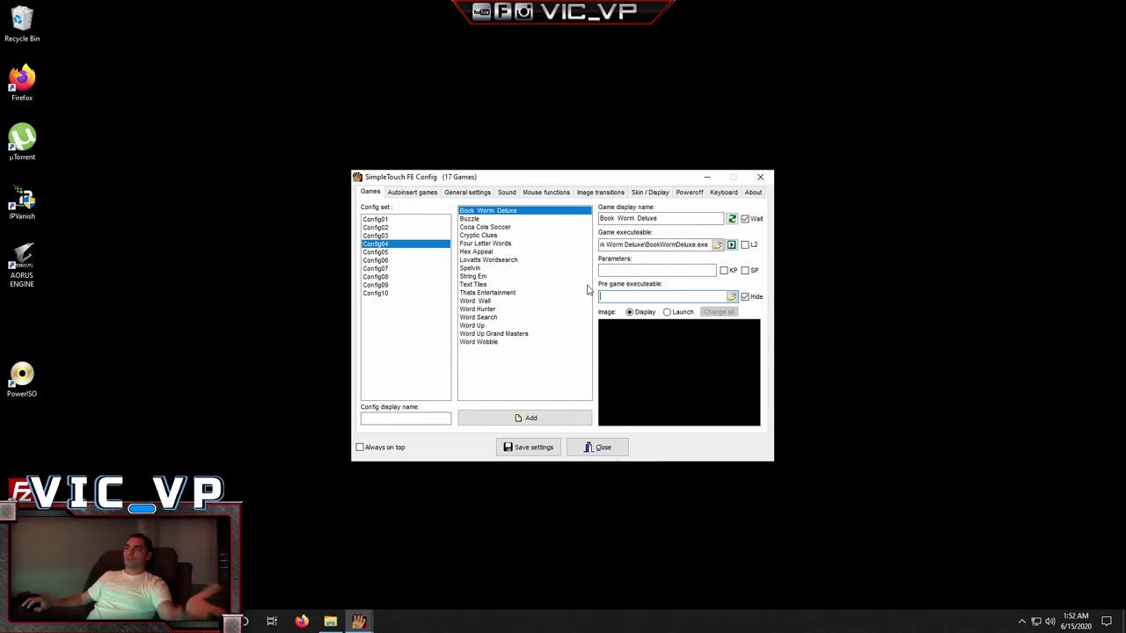
pyautogui.moveTo(616, 245); pyautogui.dragTo(738, 254)
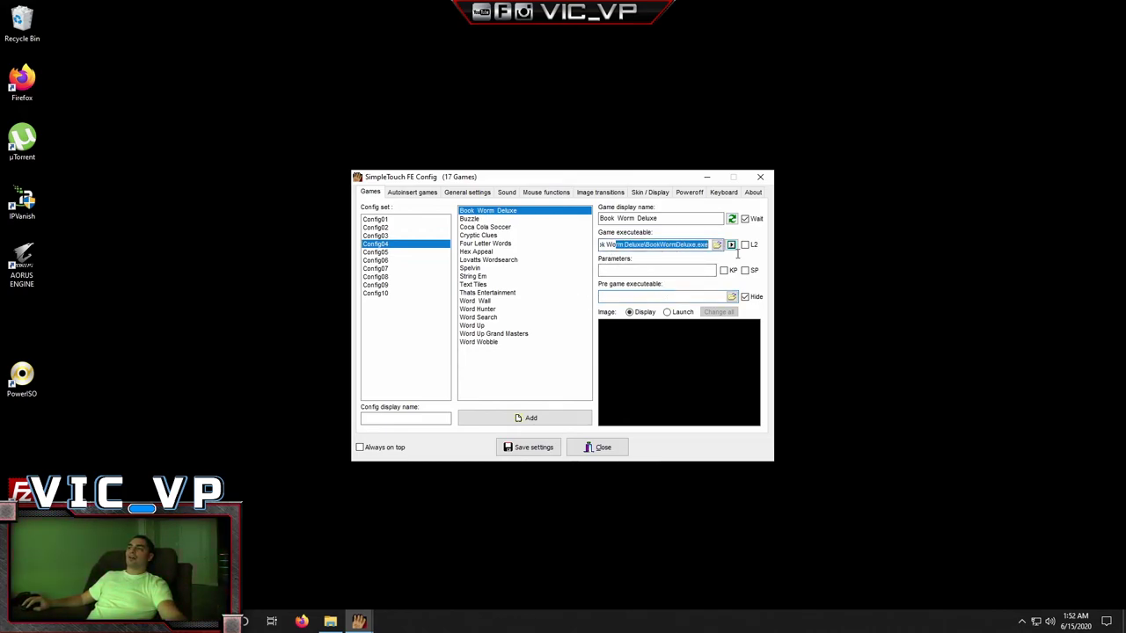
pyautogui.click(668, 296)
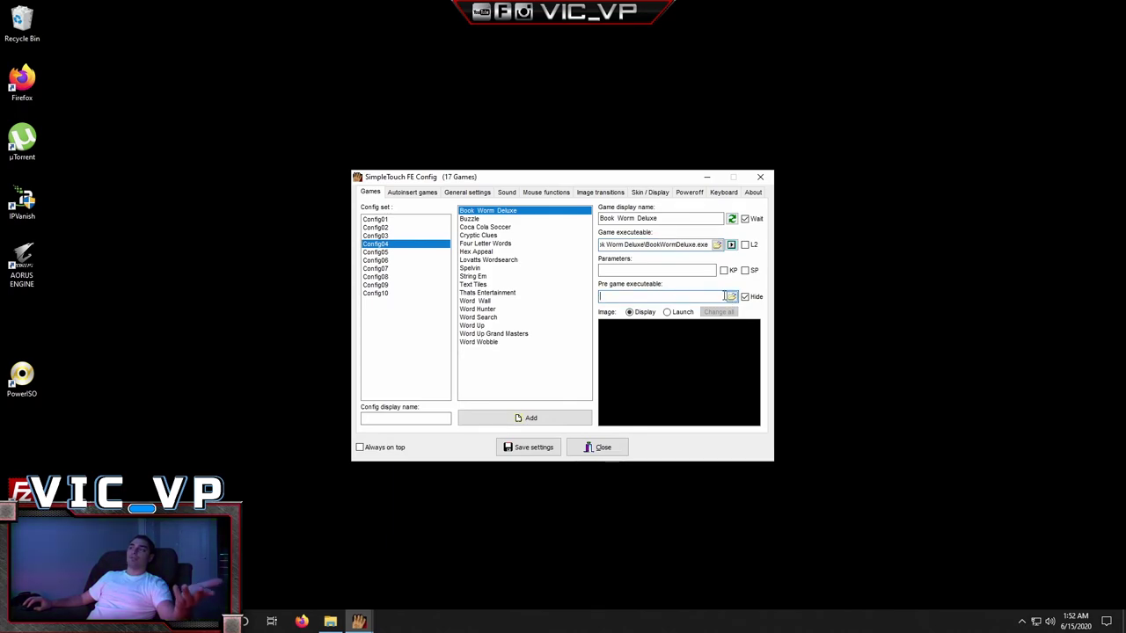
# Step: Set the pre-game executable of Book Worm Deluxe to ITBOXEMU from Games\4. Word\Book Worm Deluxe
pyautogui.click(732, 297)
pyautogui.moveTo(651, 155); pyautogui.dragTo(458, 306)
pyautogui.click(344, 319)
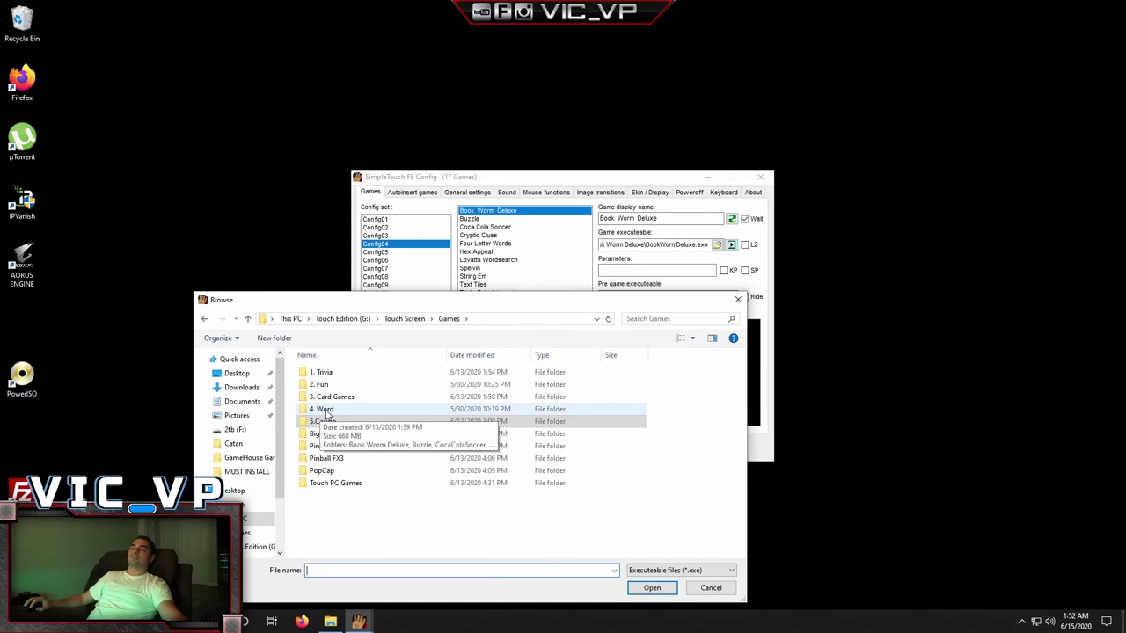
pyautogui.doubleClick(349, 408)
pyautogui.doubleClick(347, 373)
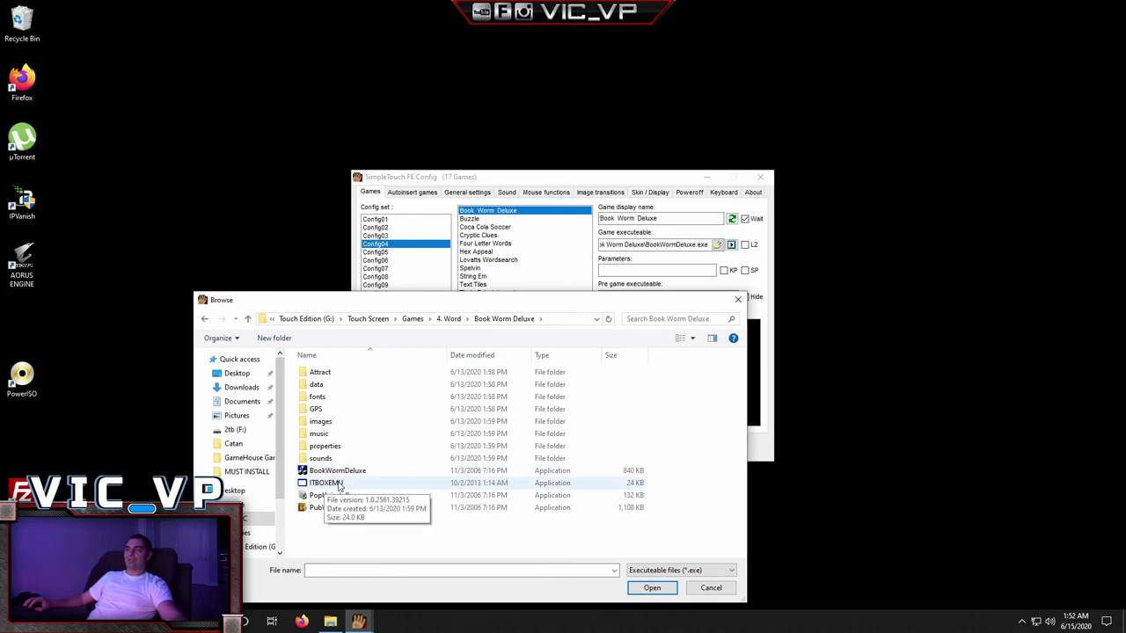
pyautogui.doubleClick(327, 483)
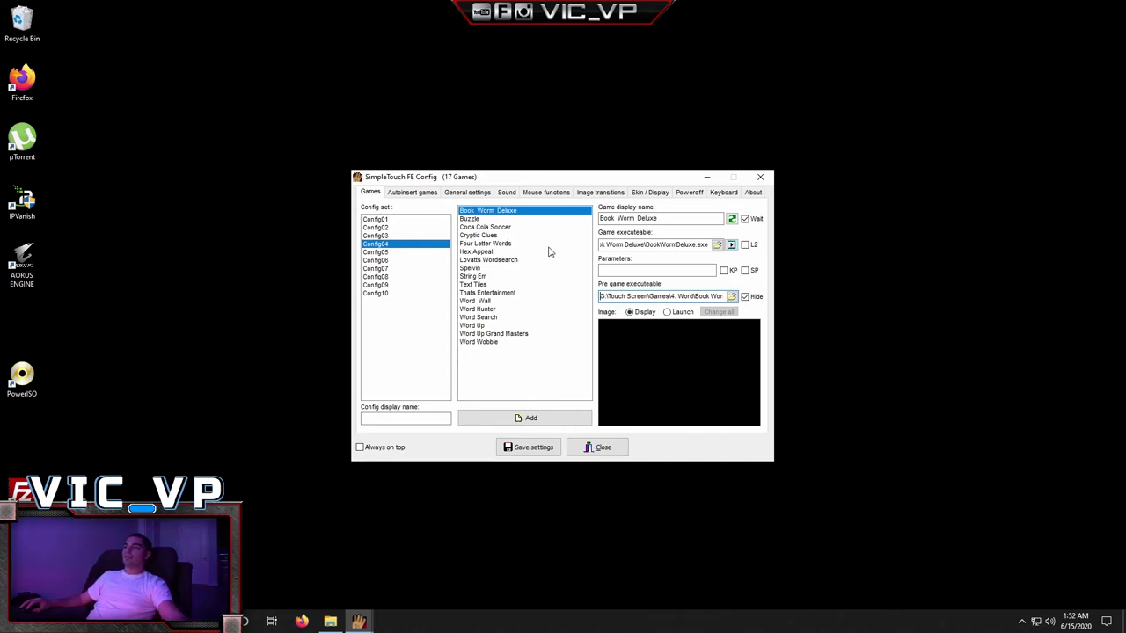
# Step: Set the pre-game executable of Buzzle to ITBOXEMU from the 4. Word\Buzzle folder
pyautogui.press('Down')
pyautogui.click(730, 298)
pyautogui.click(451, 320)
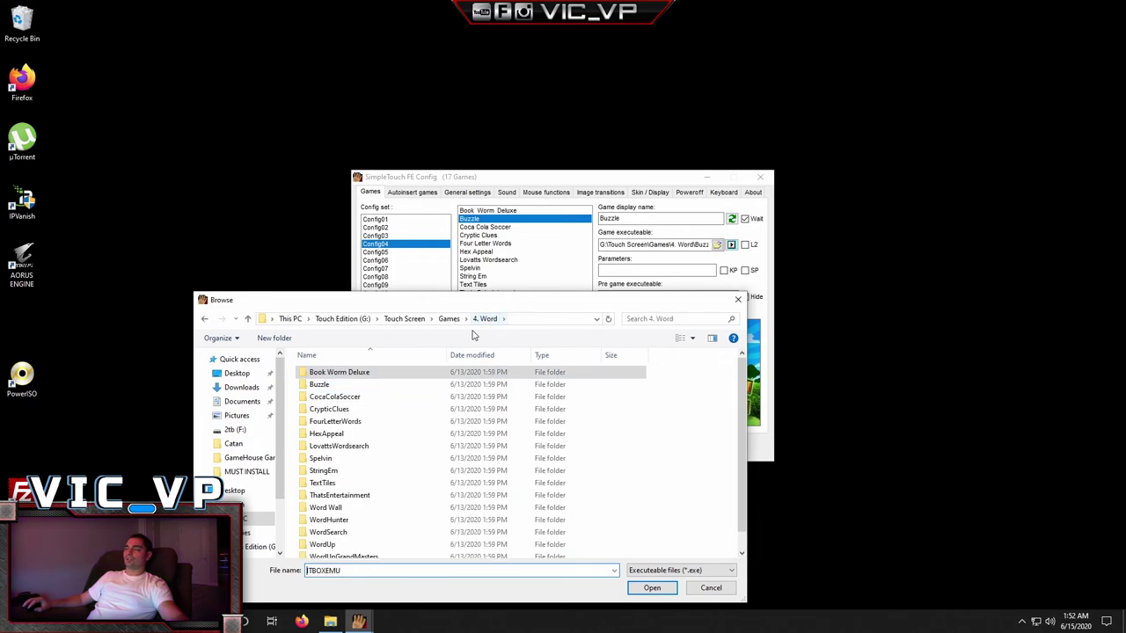
pyautogui.doubleClick(398, 384)
pyautogui.doubleClick(319, 476)
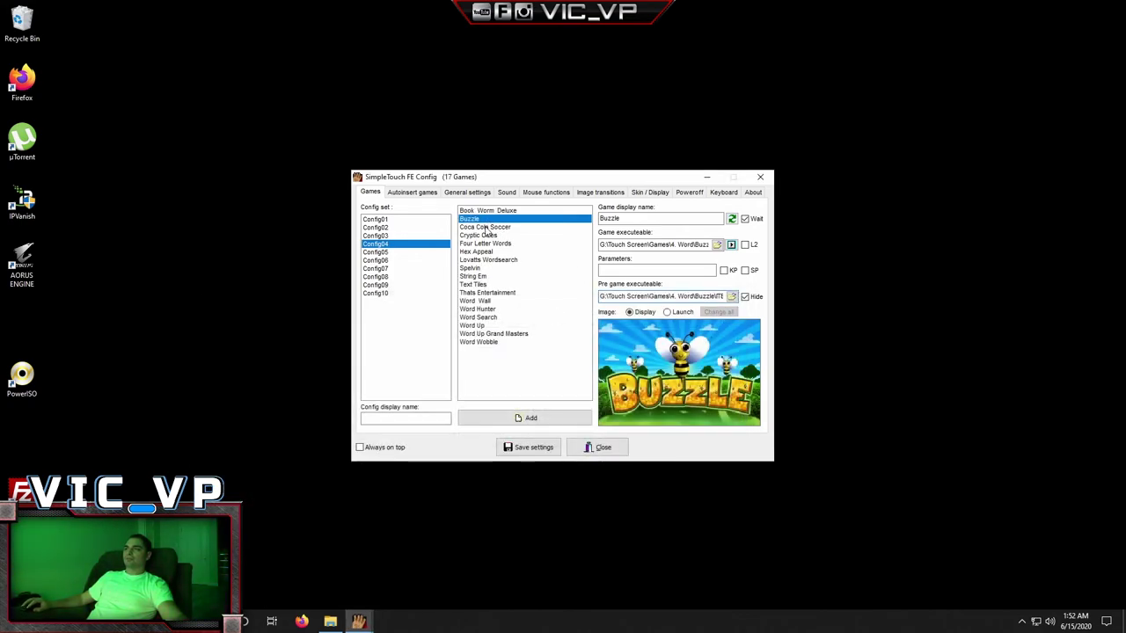
# Step: Set the pre-game executable of Coca Cola Soccer to ItboxServer from the 4. Word\CocaColaSoccer folder
pyautogui.click(484, 227)
pyautogui.click(731, 296)
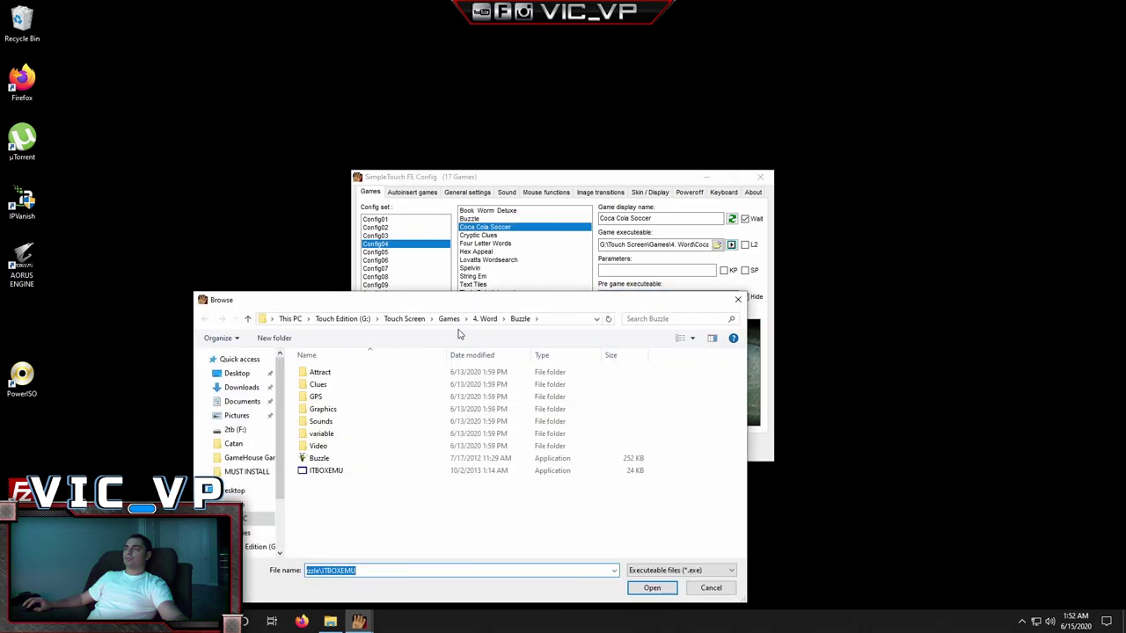
pyautogui.click(483, 318)
pyautogui.doubleClick(329, 398)
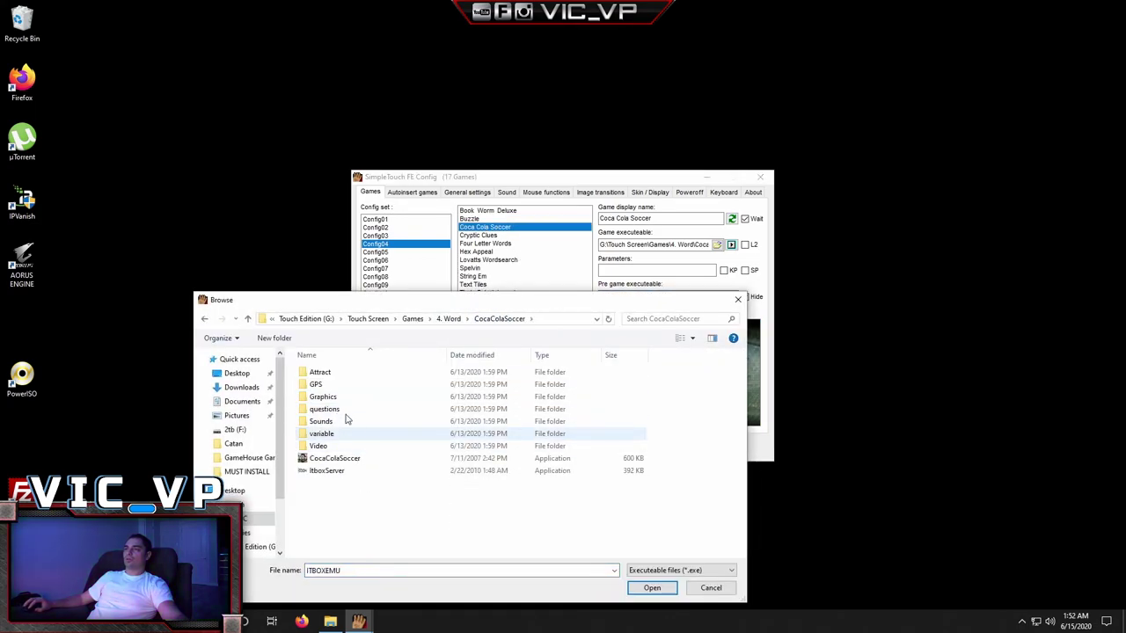
pyautogui.doubleClick(326, 470)
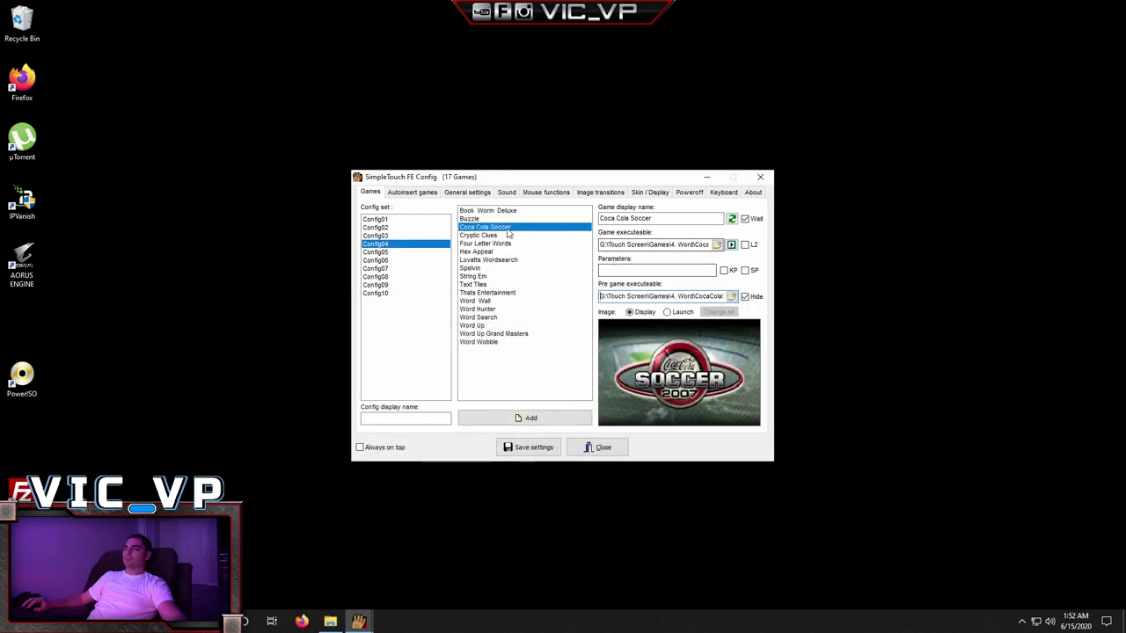
# Step: Set the pre-game executable of Cryptic Clues to ITBOXEMU2 from the 4. Word\CrypticClues folder
pyautogui.click(494, 235)
pyautogui.click(731, 297)
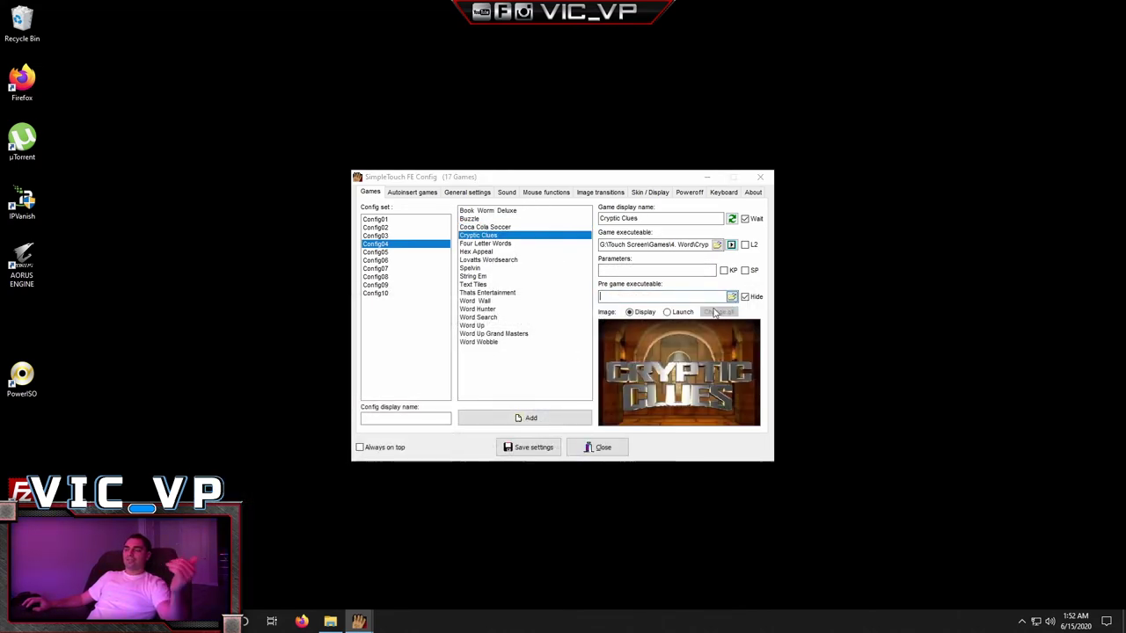
pyautogui.click(452, 320)
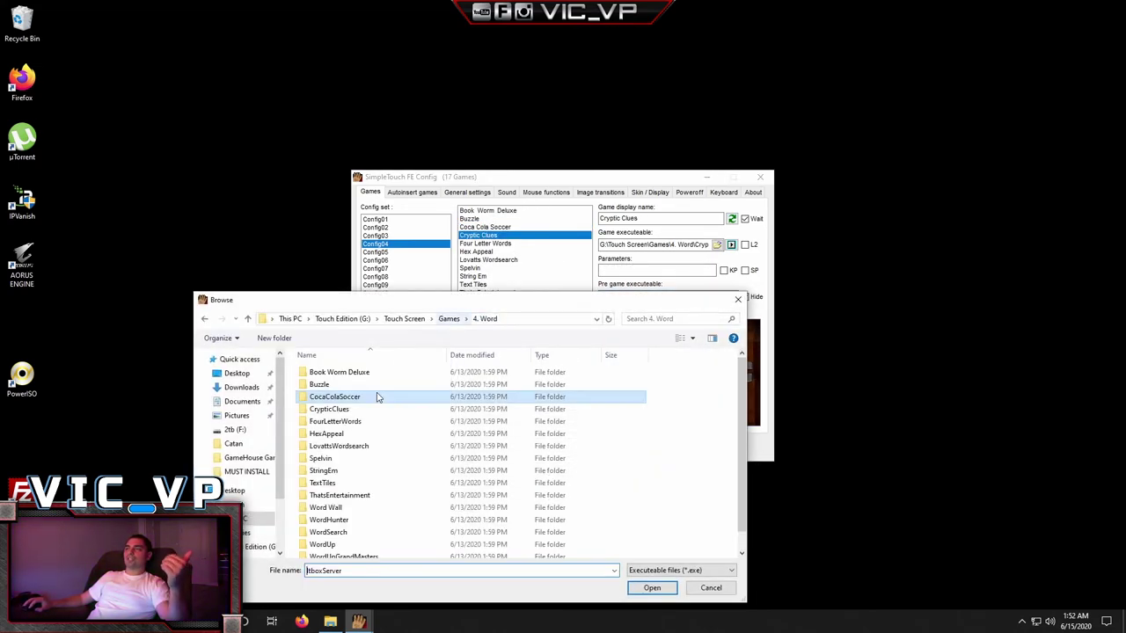
pyautogui.click(327, 410)
pyautogui.doubleClick(327, 410)
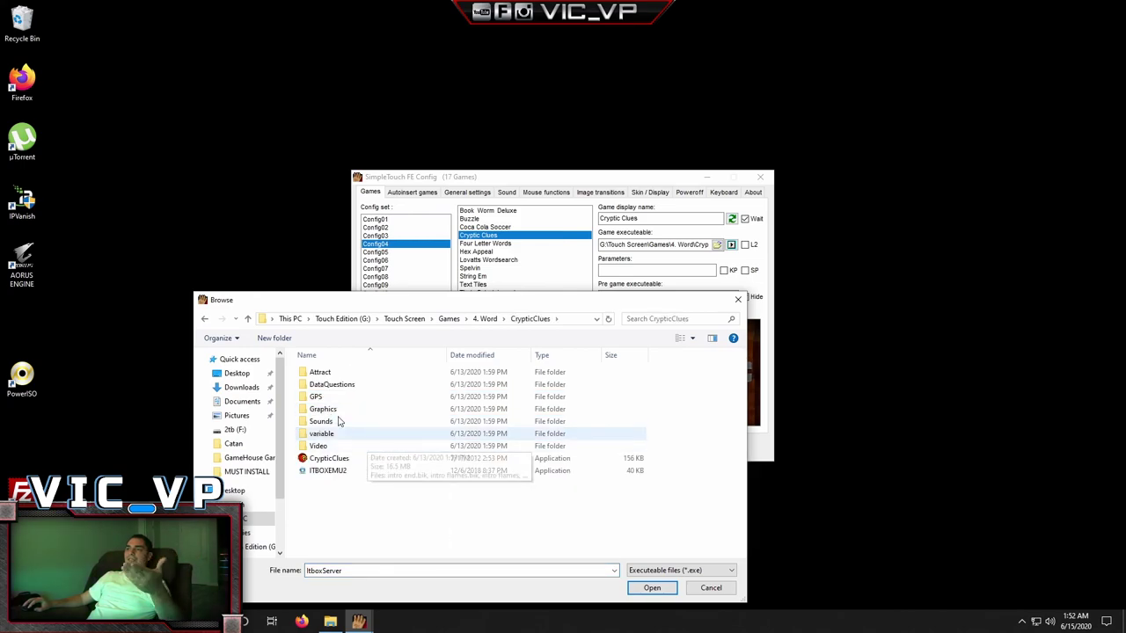
pyautogui.doubleClick(330, 470)
# Step: Set the pre-game executable of Four Letter Words to ITBOXEMU from the 4. Word\FourLetterWords folder
pyautogui.click(484, 243)
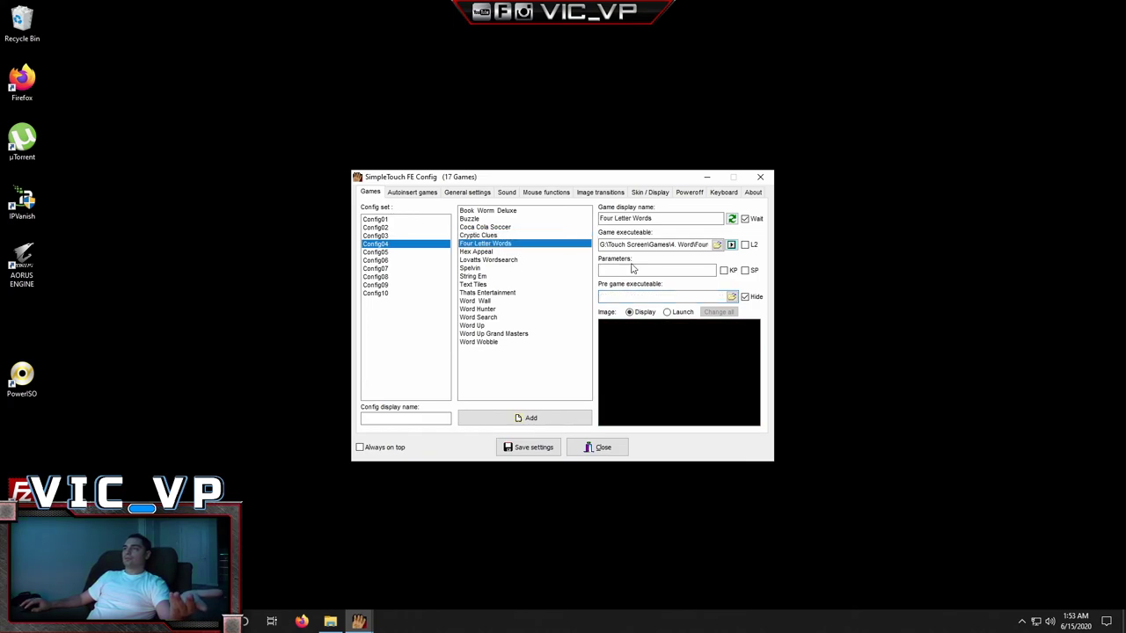
pyautogui.click(731, 296)
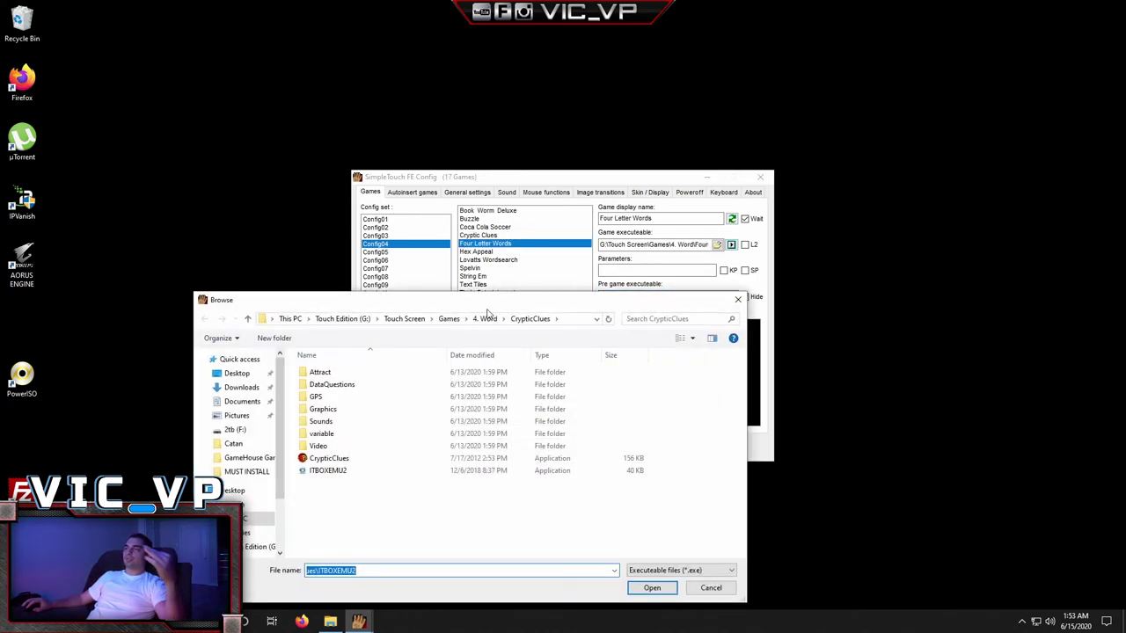
pyautogui.click(486, 319)
pyautogui.doubleClick(338, 422)
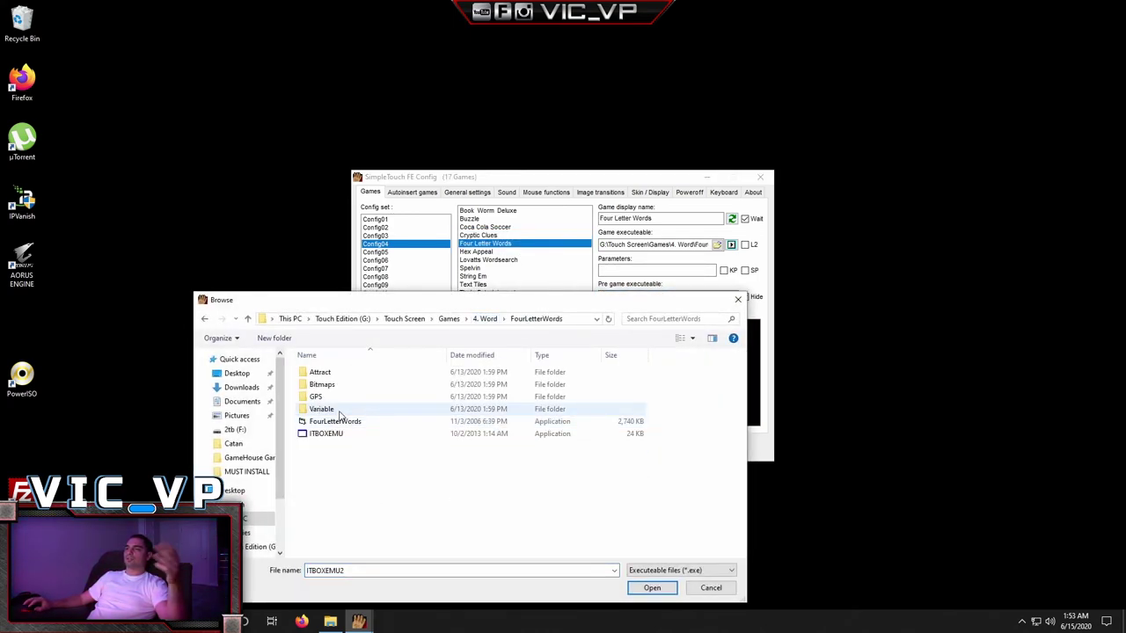
pyautogui.doubleClick(334, 435)
# Step: Set the pre-game executable of Hex Appeal to inde_sim from the 4. Word\HexAppeal folder
pyautogui.click(476, 252)
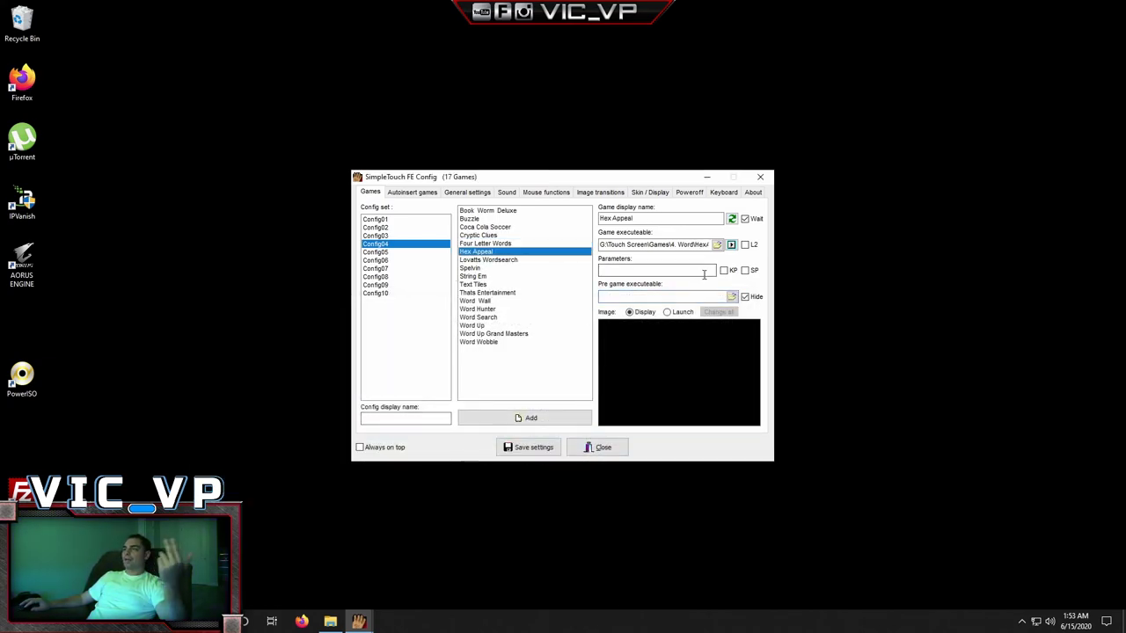
pyautogui.click(731, 296)
pyautogui.click(458, 319)
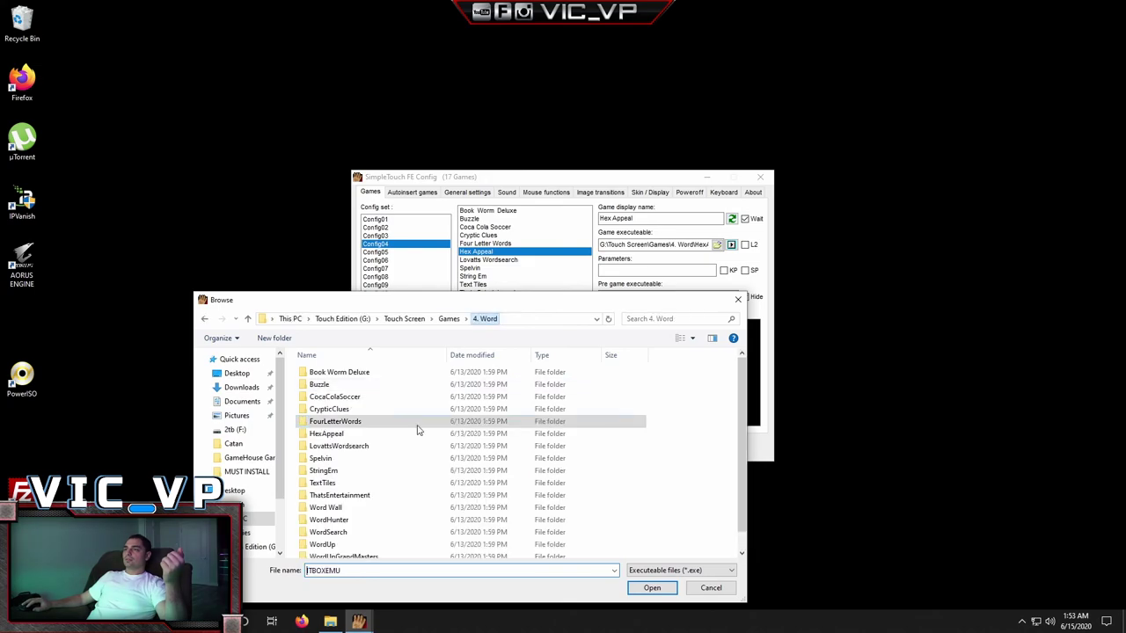
pyautogui.doubleClick(330, 433)
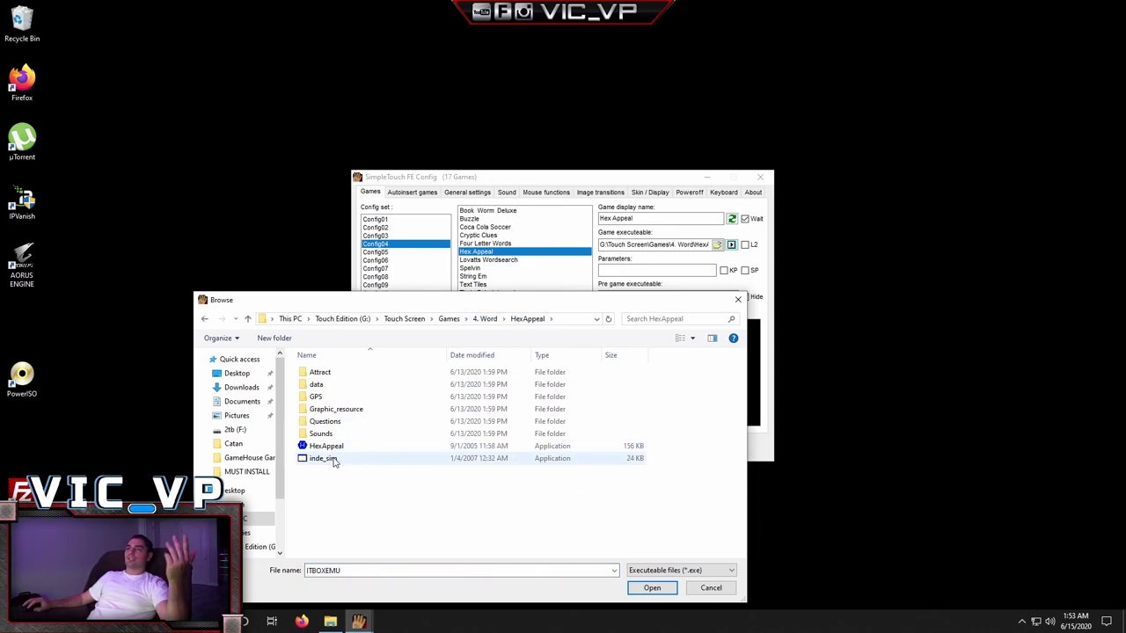
pyautogui.doubleClick(334, 459)
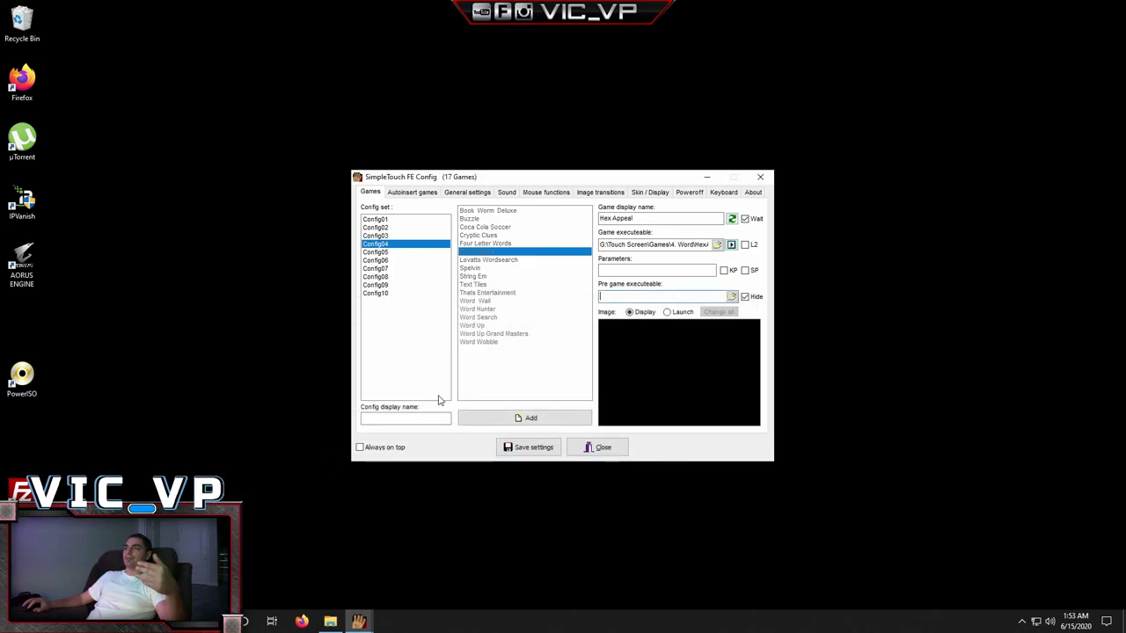
# Step: Set the pre-game executable of Lovatts Wordsearch to inde_sim from the 4. Word\LovattsWordsearch folder
pyautogui.click(491, 262)
pyautogui.click(731, 297)
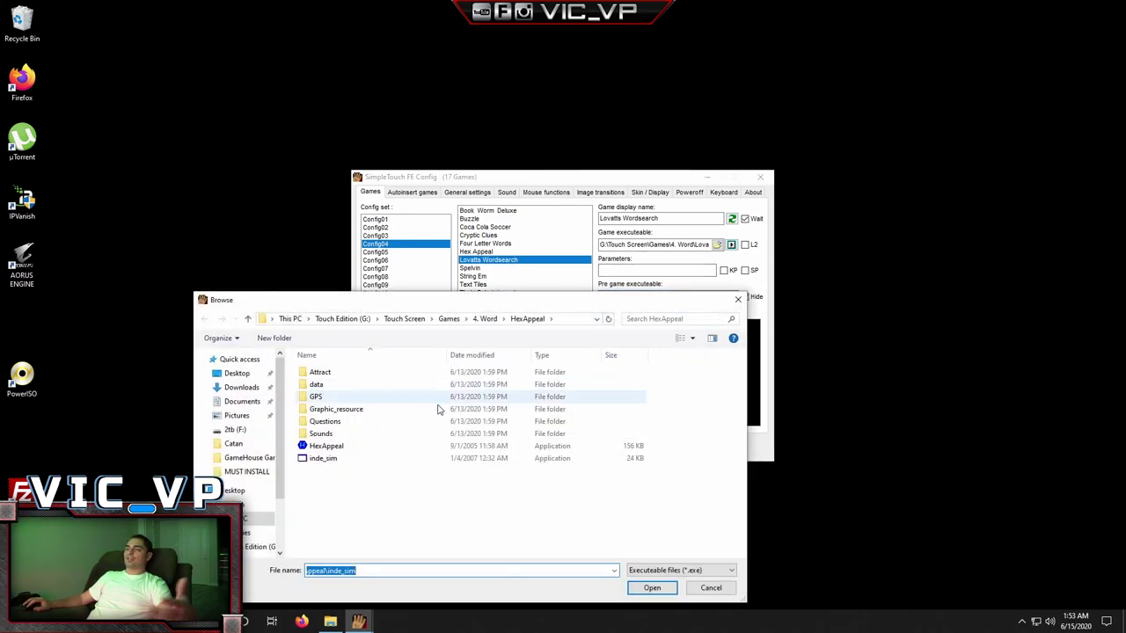
pyautogui.click(486, 319)
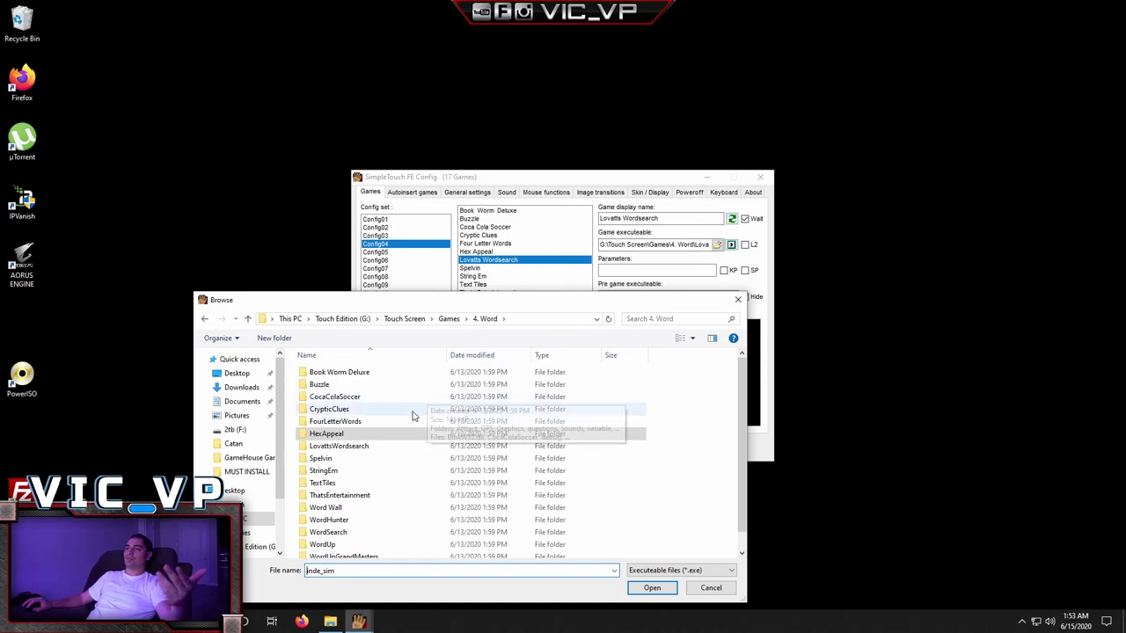
pyautogui.doubleClick(367, 450)
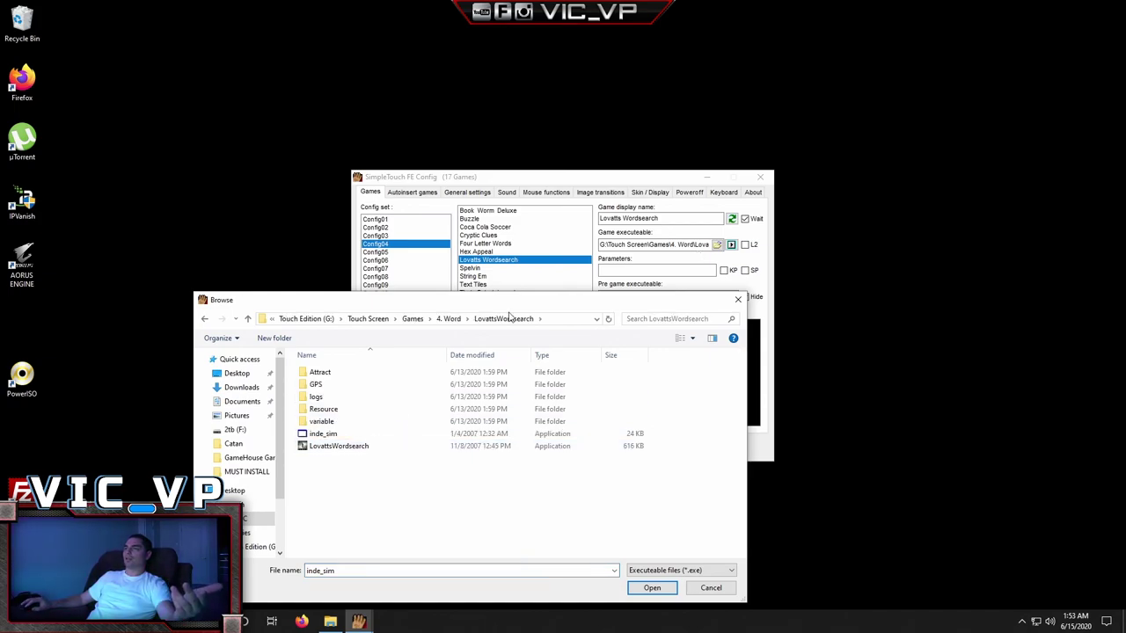
pyautogui.doubleClick(325, 437)
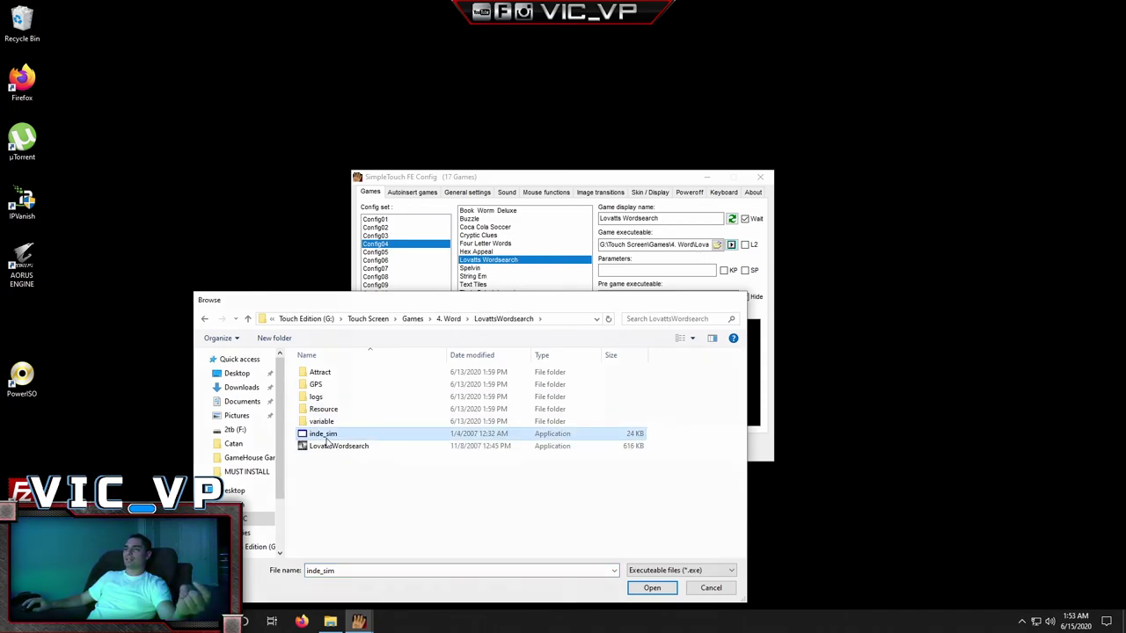
# Step: Set the pre-game executable of Spelvin to ITBOXEMU2 from the 4. Word\Spelvin folder
pyautogui.click(471, 268)
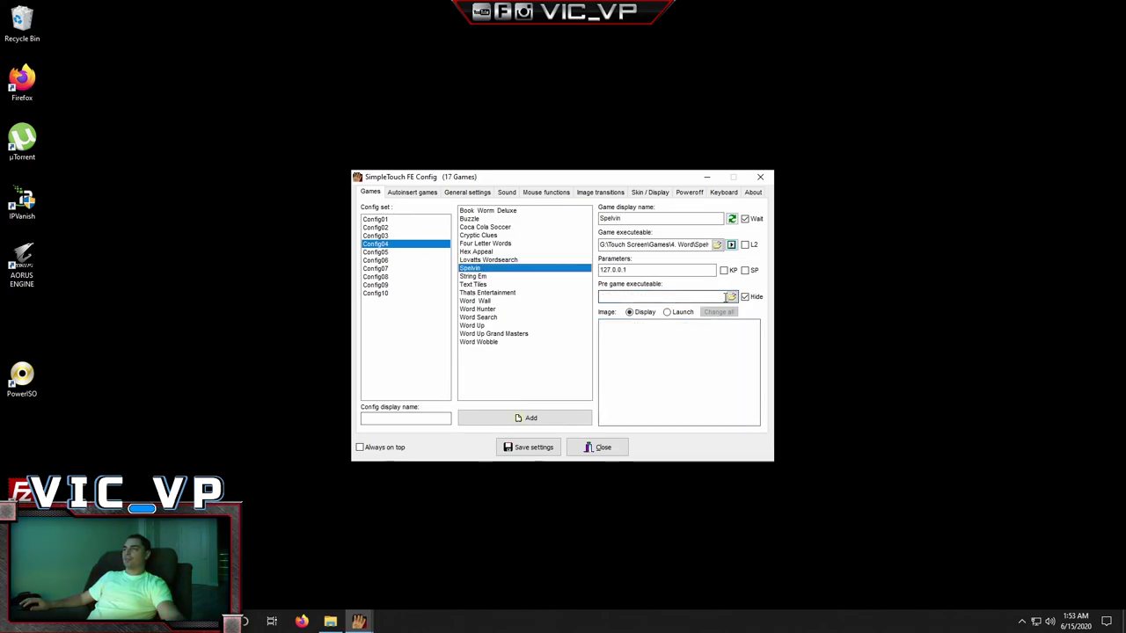
pyautogui.click(451, 319)
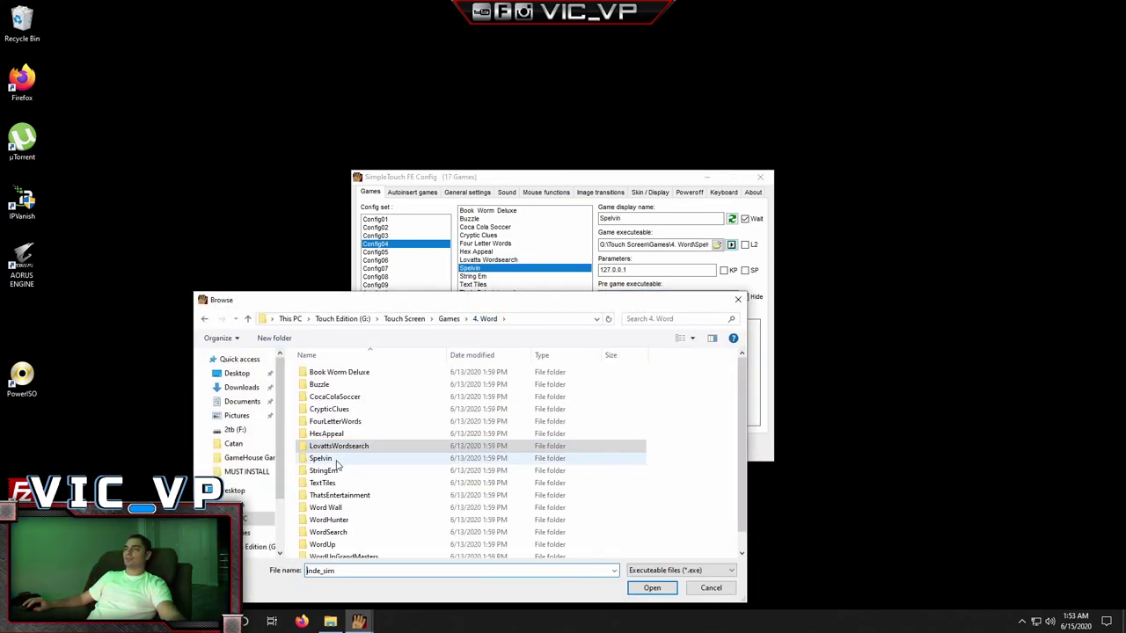
pyautogui.doubleClick(329, 465)
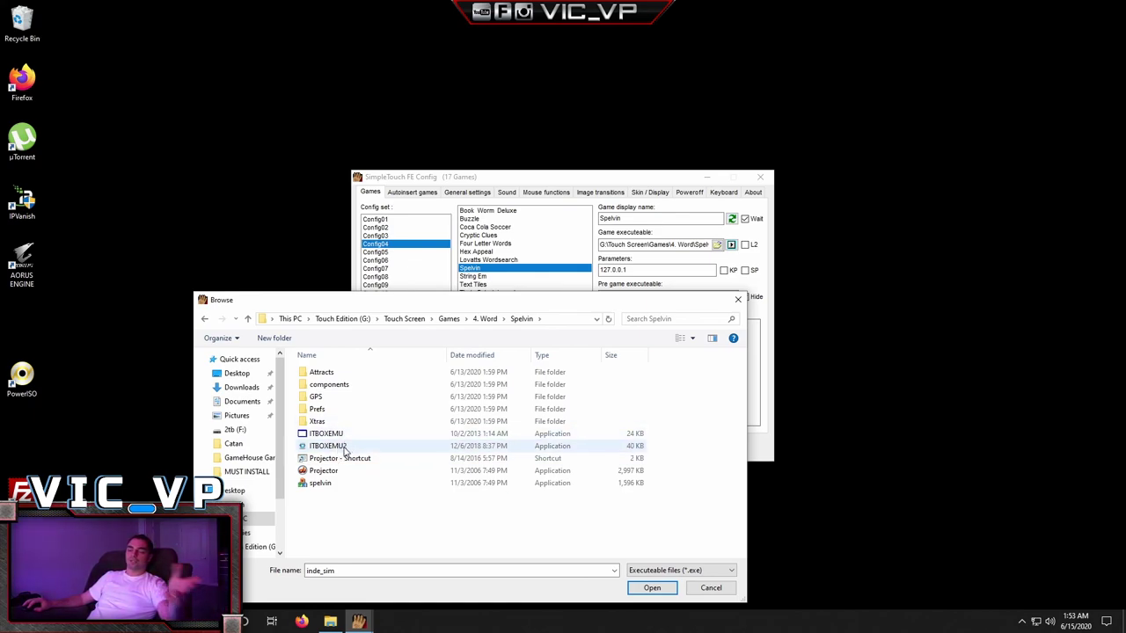
pyautogui.doubleClick(343, 448)
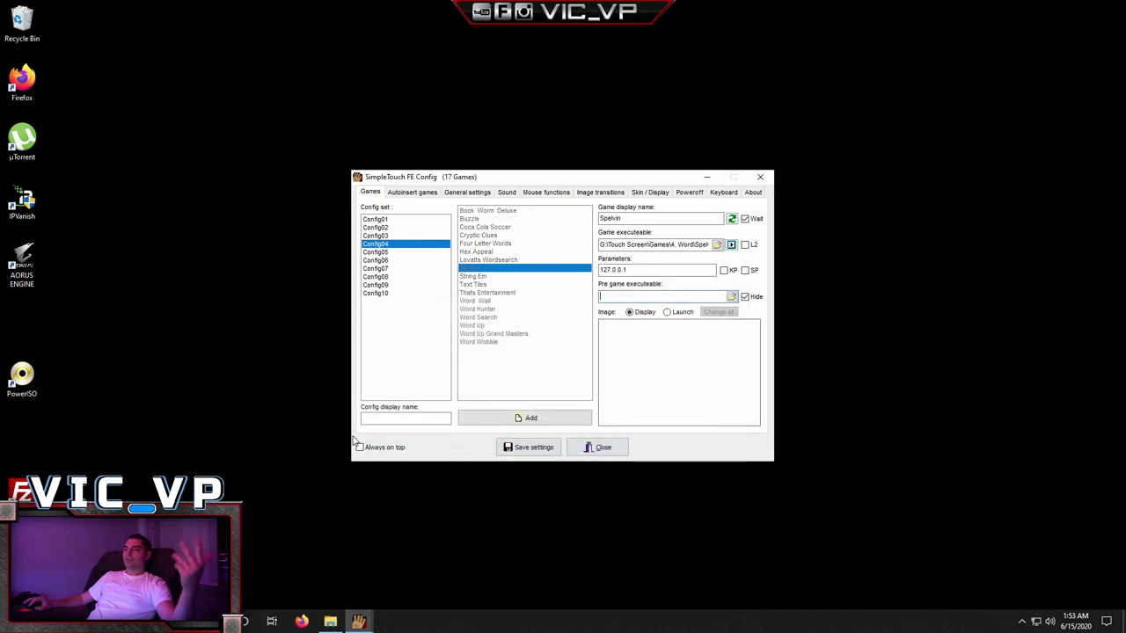
# Step: Set the pre-game executable of String Em to Itbox40serv from the 4. Word\StringEm folder and test-launch the game
pyautogui.click(475, 276)
pyautogui.click(731, 297)
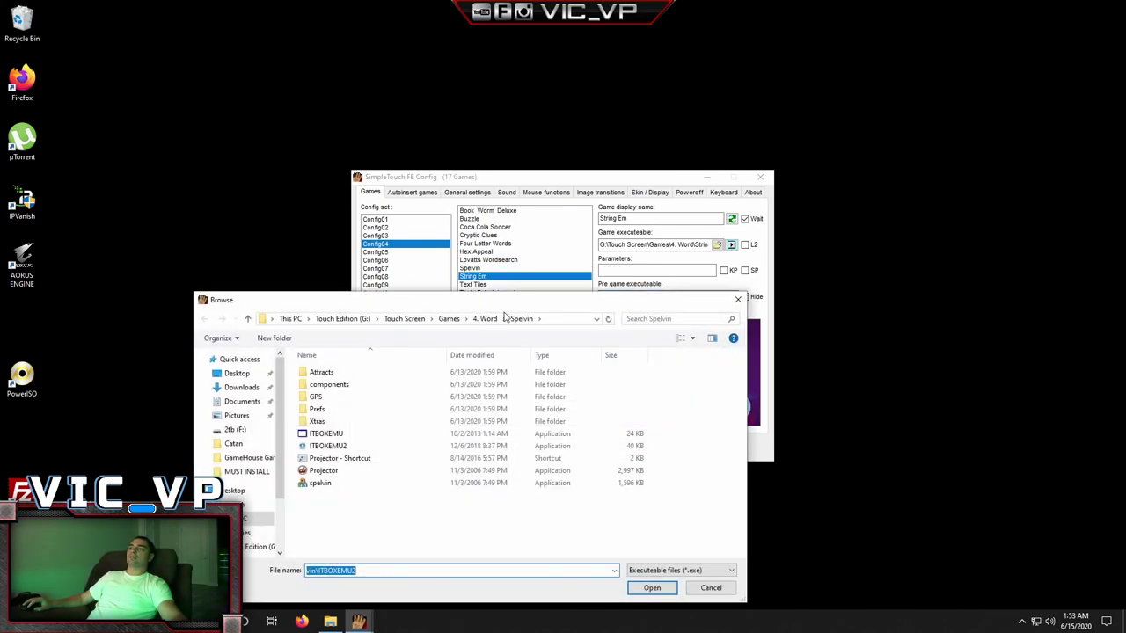
pyautogui.doubleClick(340, 469)
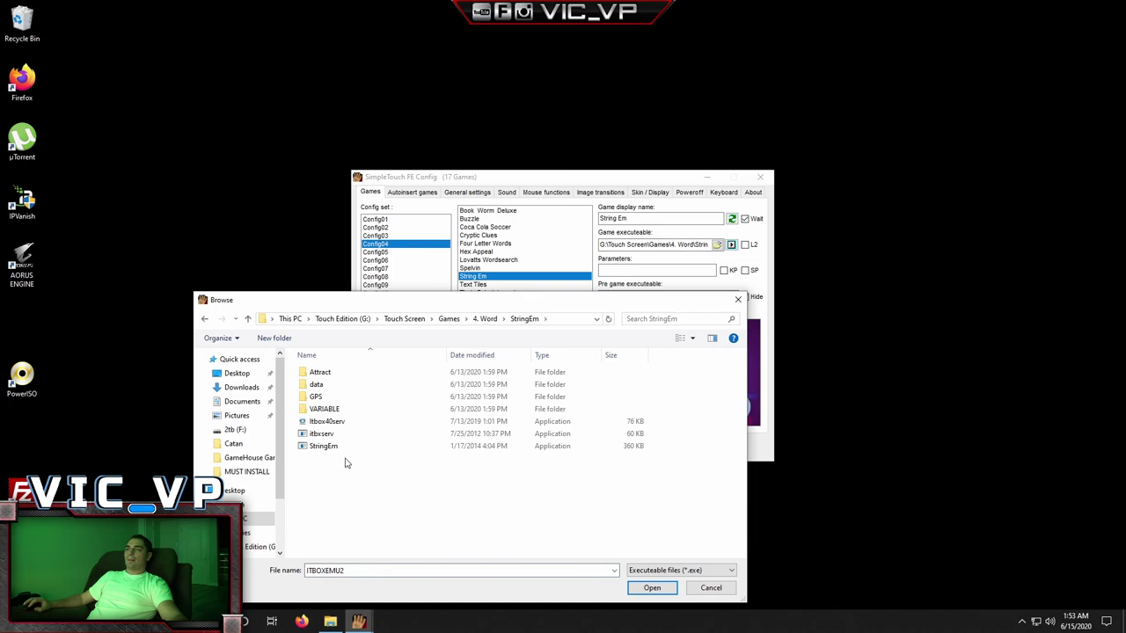
pyautogui.doubleClick(330, 422)
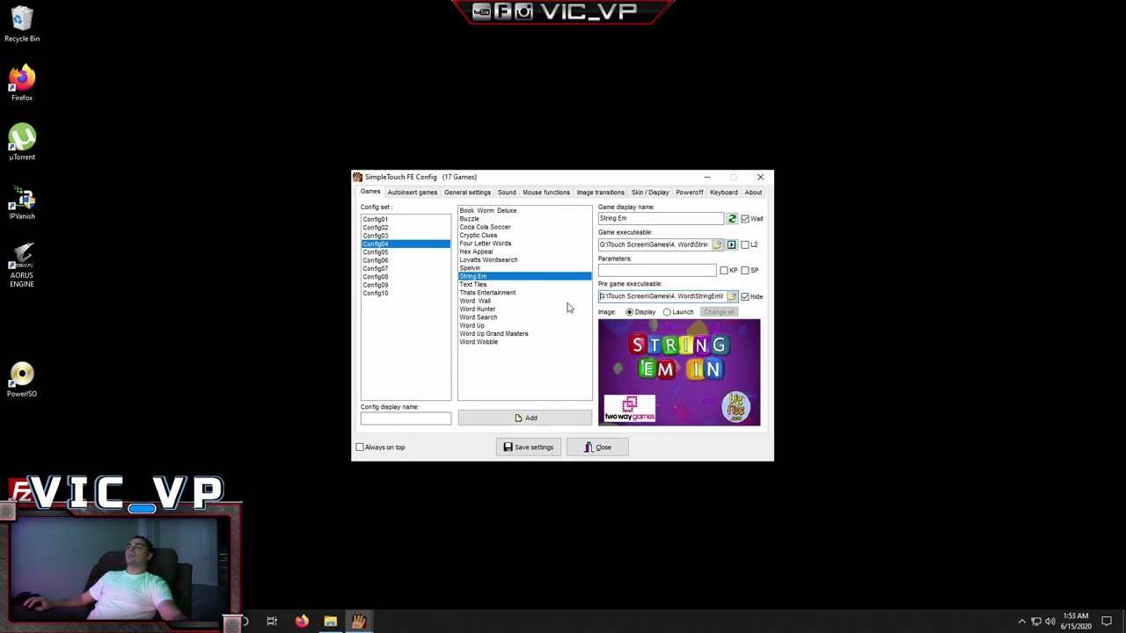
pyautogui.click(731, 245)
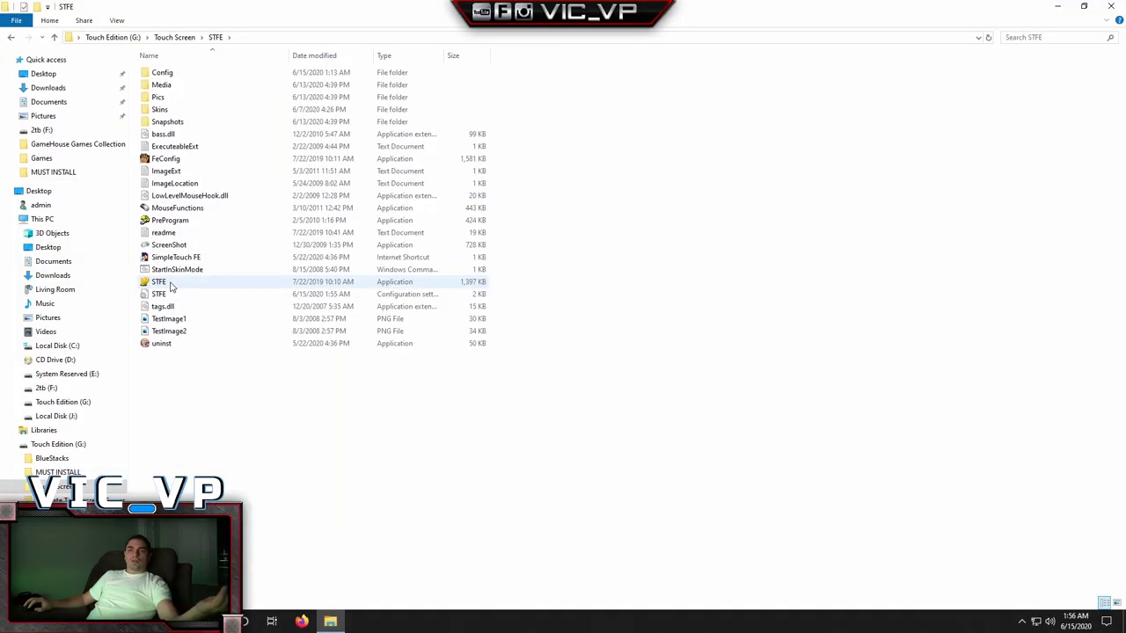
# Step: Launch the STFE front end from the Touch Screen\STFE folder and browse forward two pages to check the game tiles
pyautogui.doubleClick(172, 283)
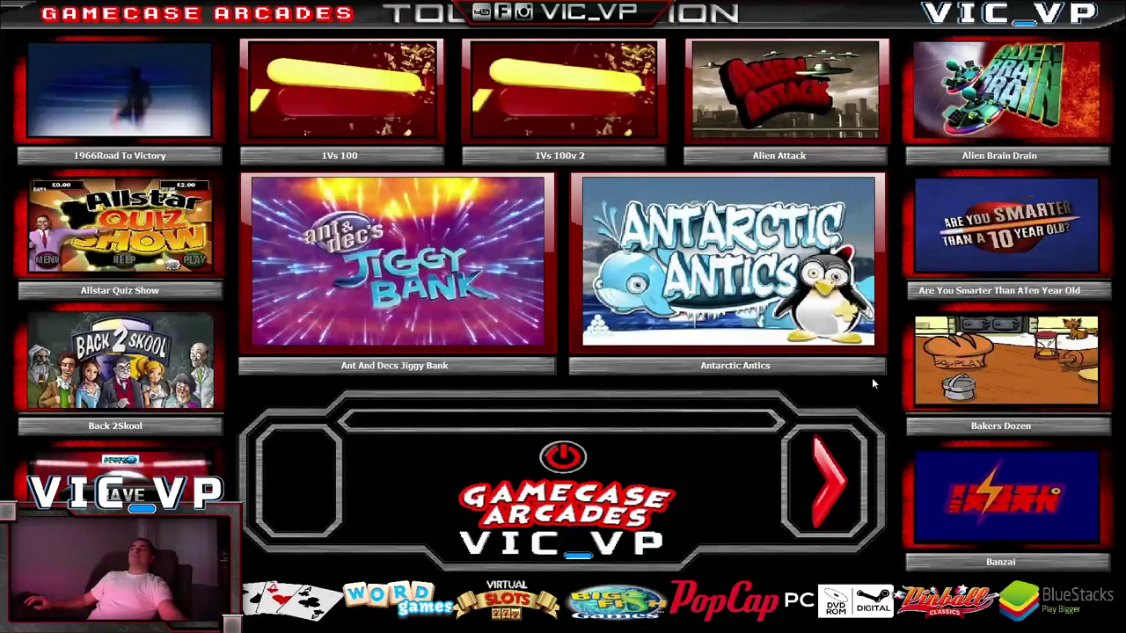
pyautogui.click(831, 475)
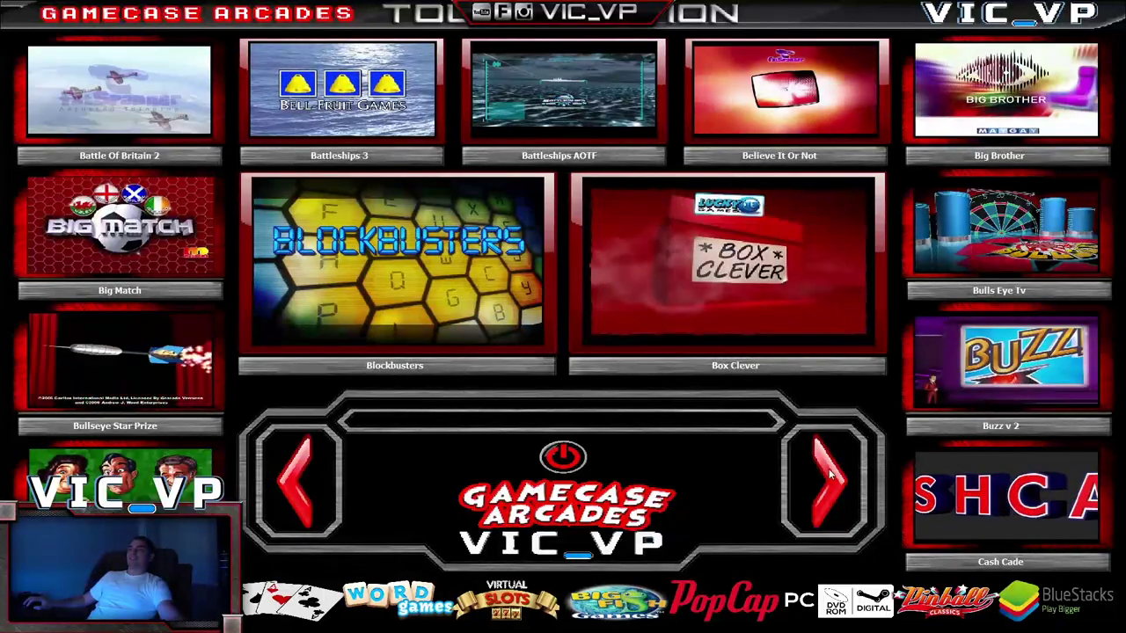
pyautogui.click(830, 475)
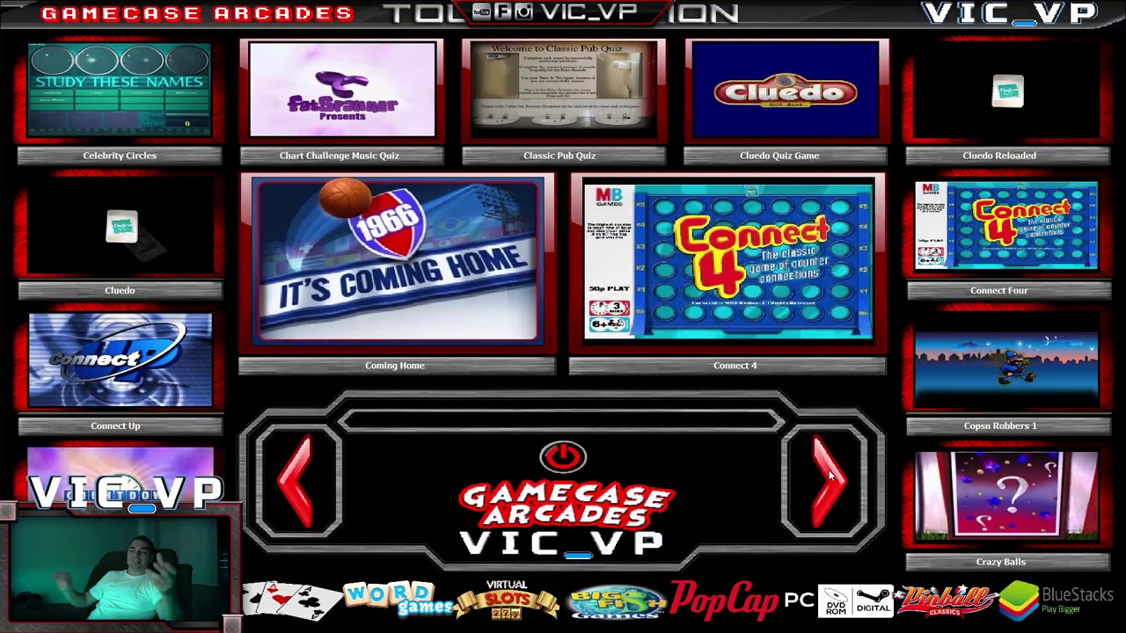